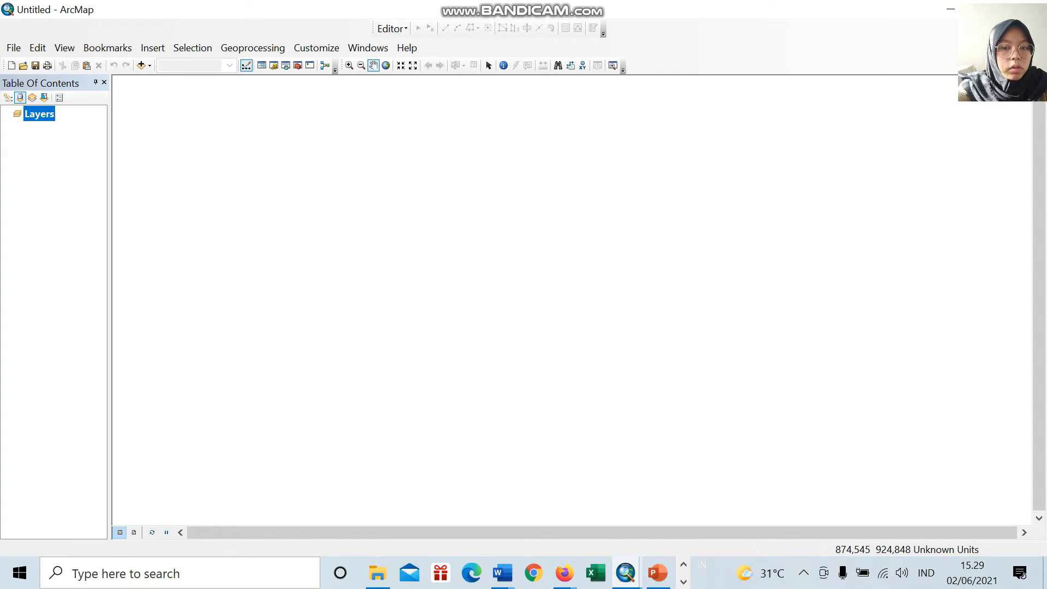
# Step: Open the Catalog and add the Kec_Bangorejo_Banyuwangi shapefile to the map
pyautogui.click(368, 48)
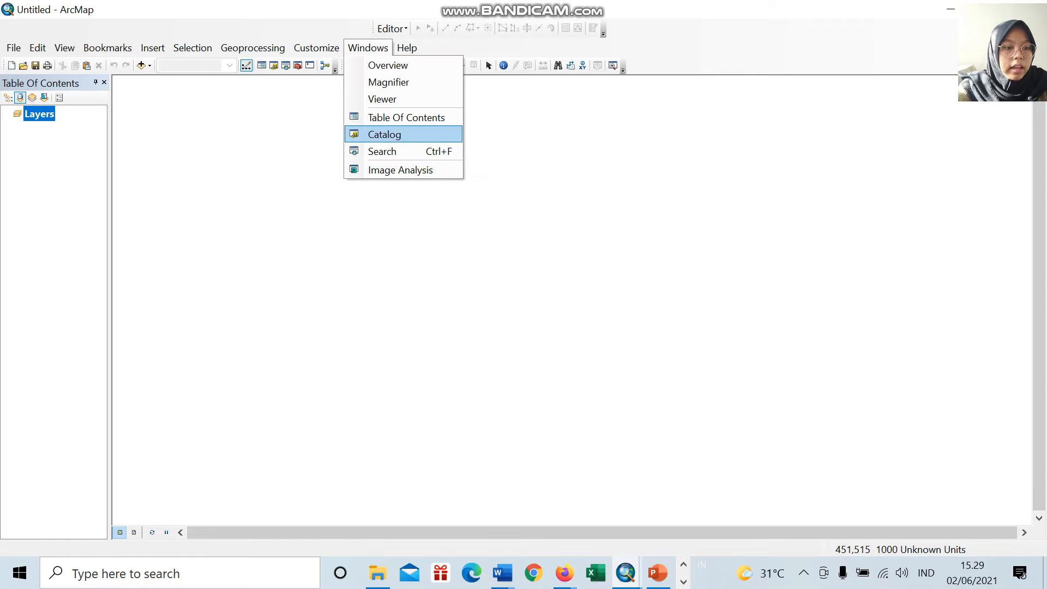
pyautogui.click(384, 134)
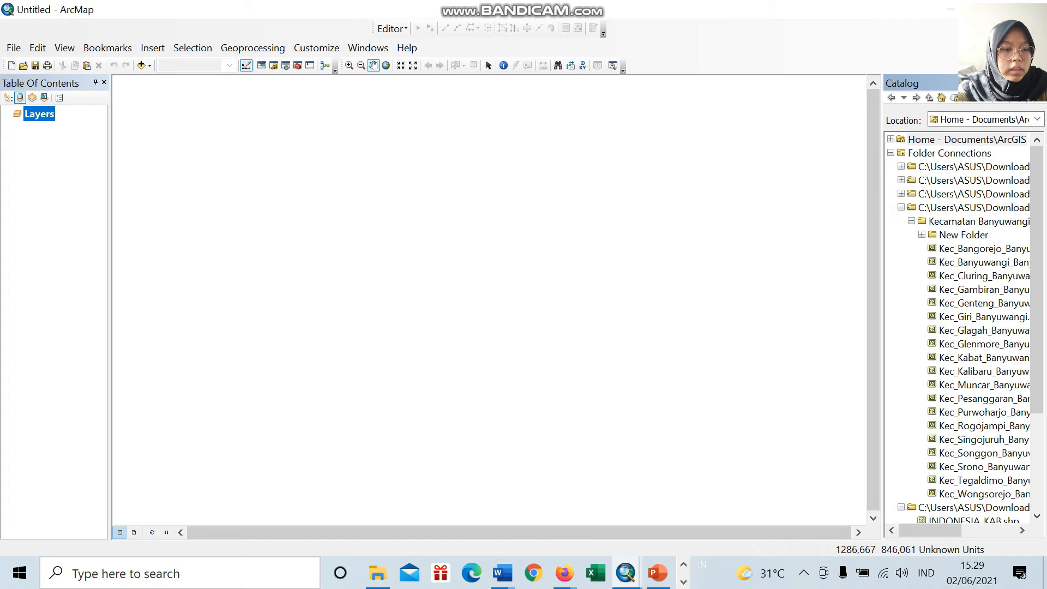
pyautogui.click(982, 249)
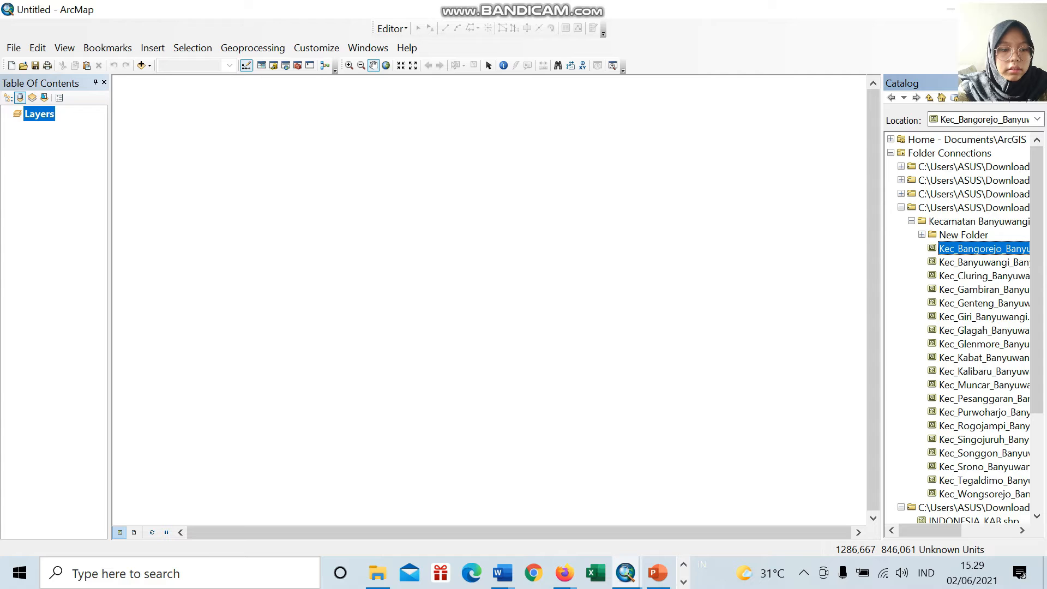
pyautogui.moveTo(982, 249); pyautogui.dragTo(502, 278)
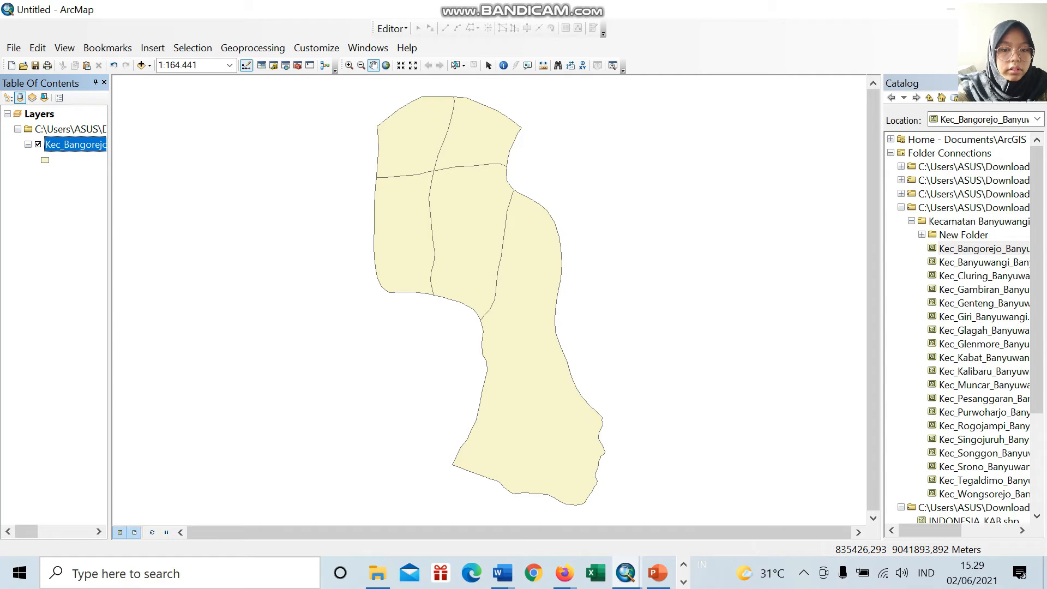
# Step: Switch to layout view and set the page to A3 paper in landscape orientation
pyautogui.click(134, 532)
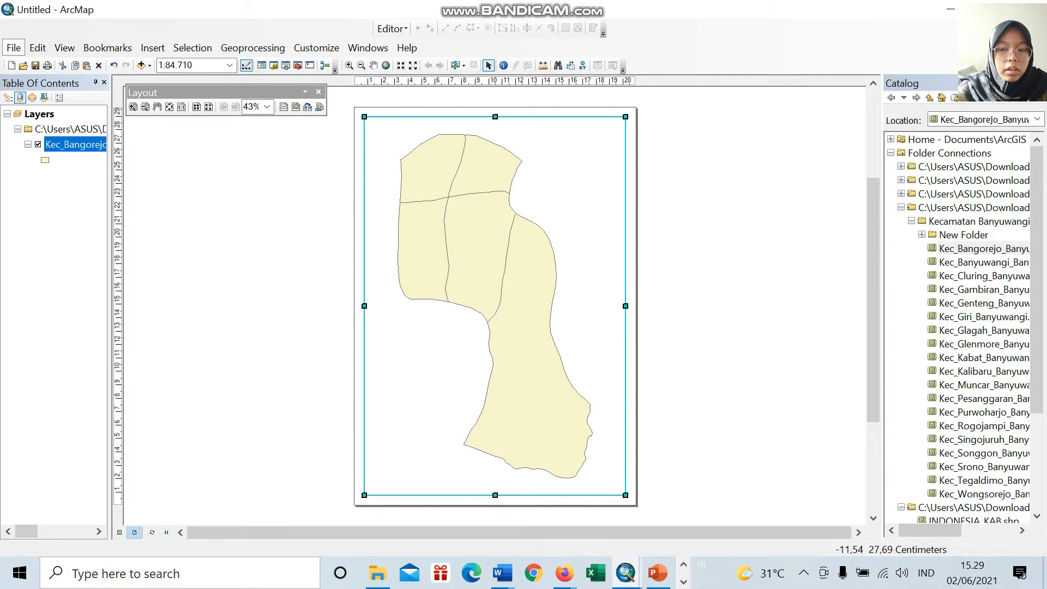
pyautogui.click(13, 48)
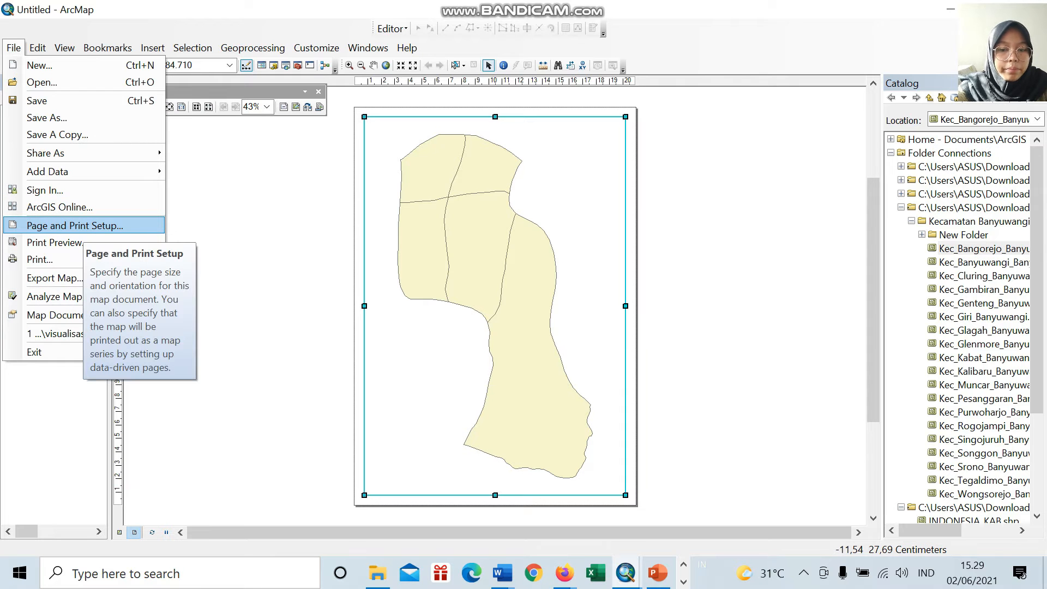
pyautogui.click(75, 226)
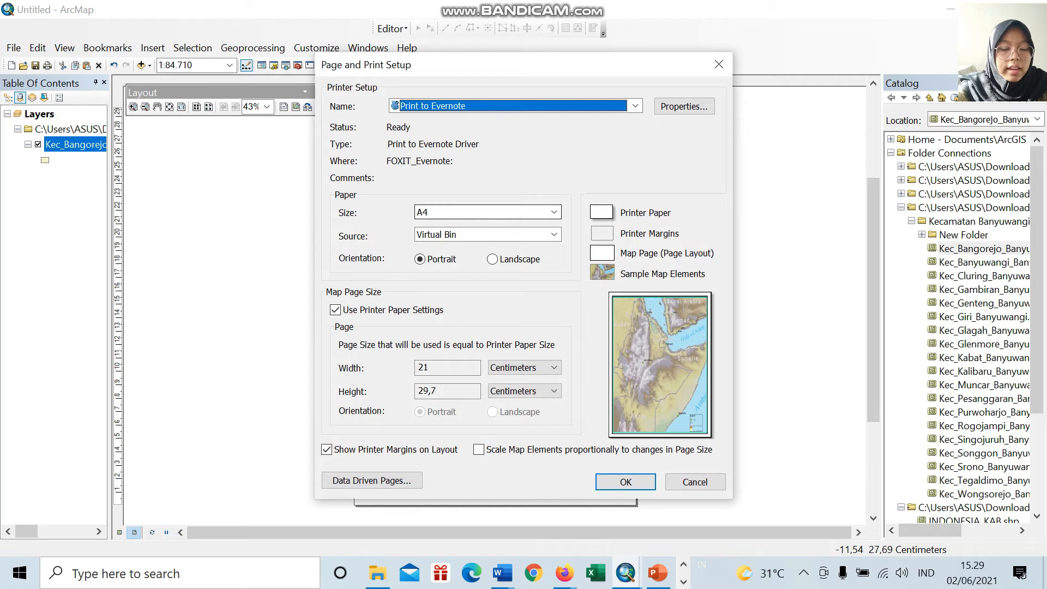
pyautogui.click(555, 212)
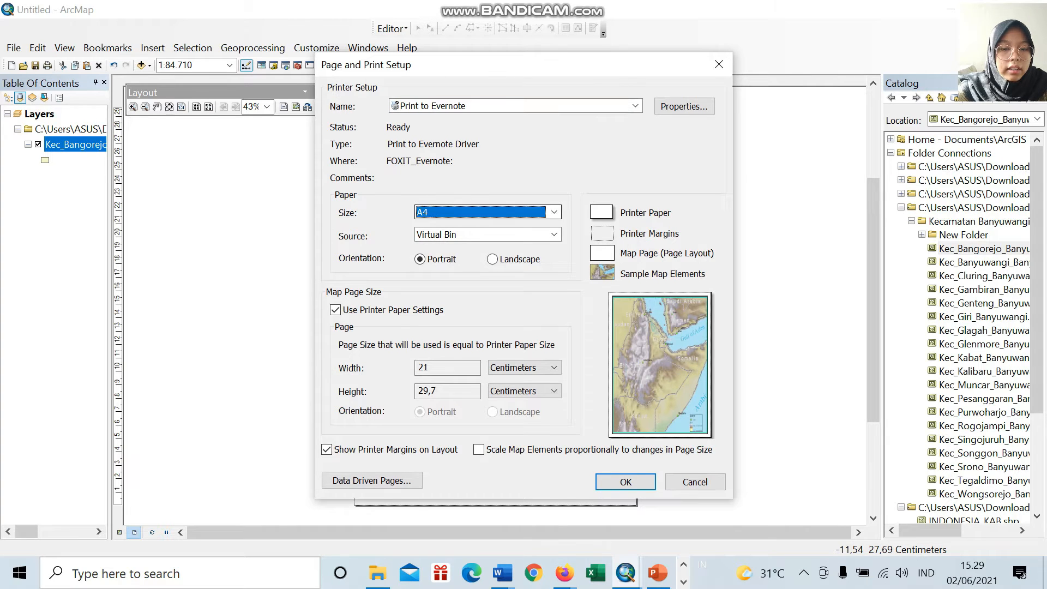
pyautogui.scroll(2, 482, 267)
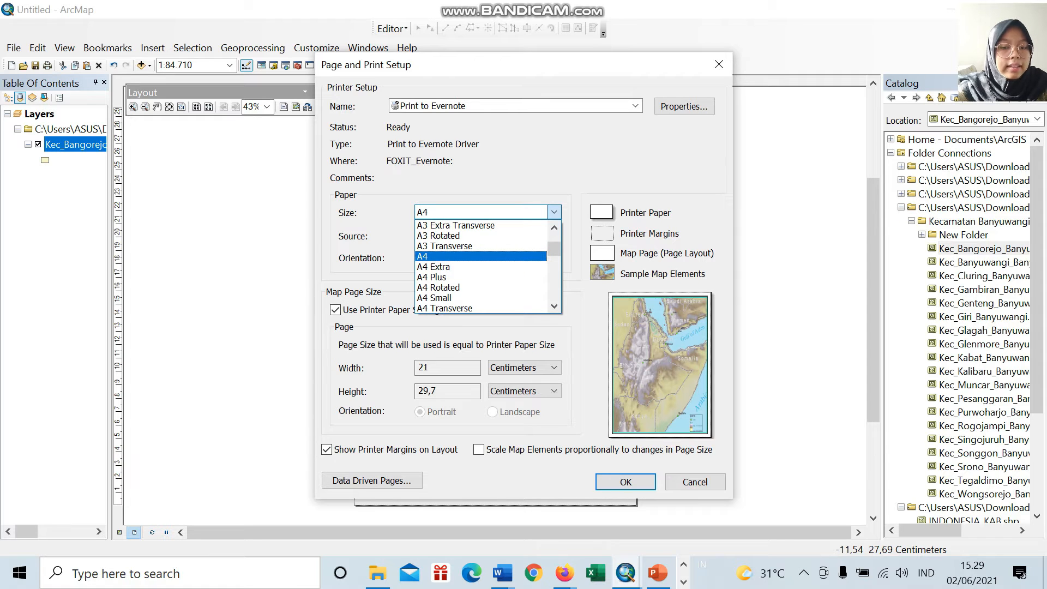
pyautogui.scroll(1, 482, 267)
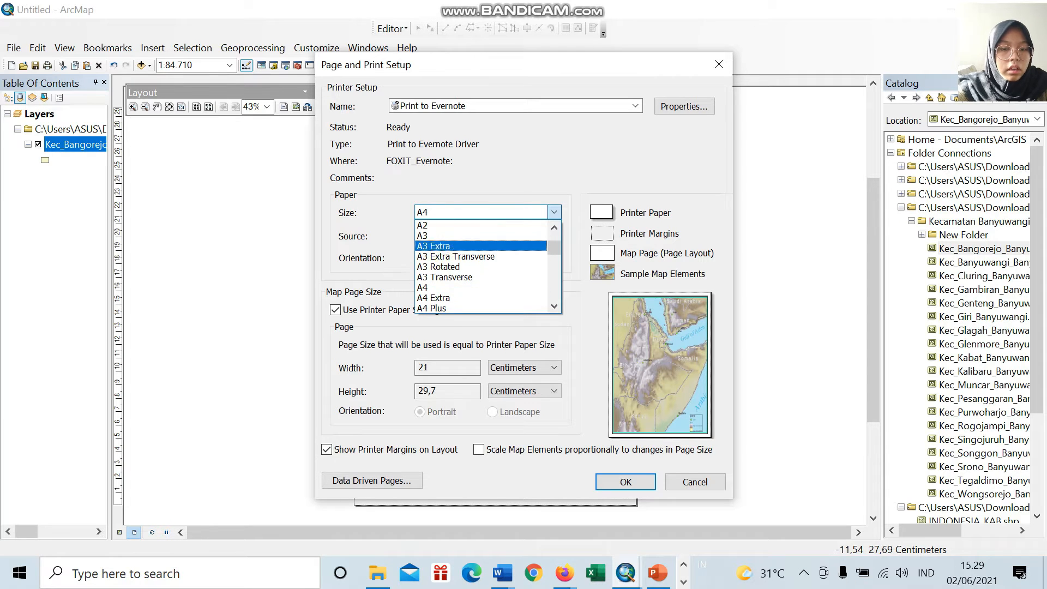
pyautogui.click(469, 236)
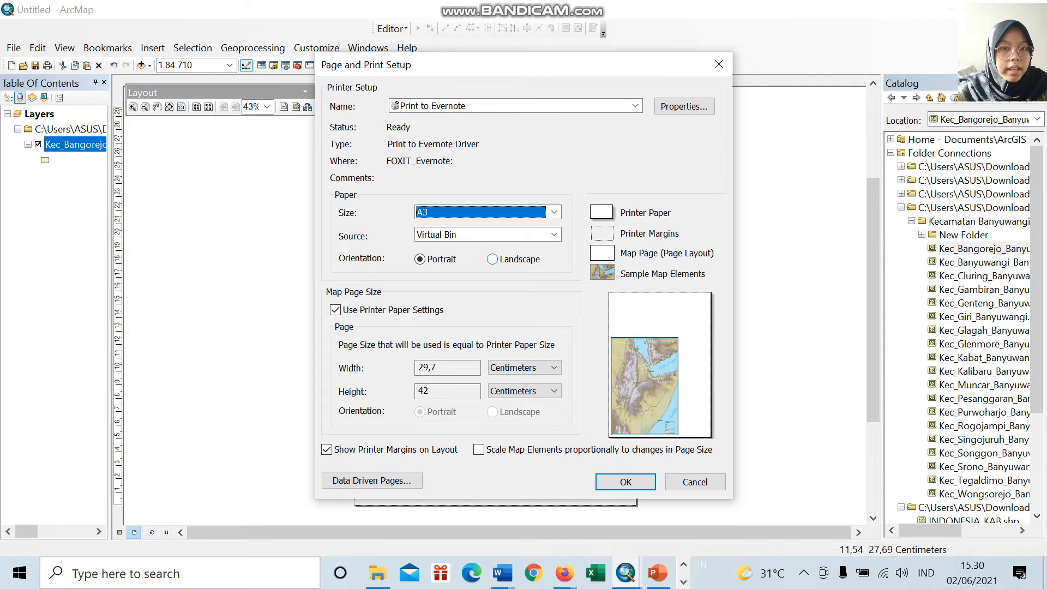
pyautogui.click(492, 259)
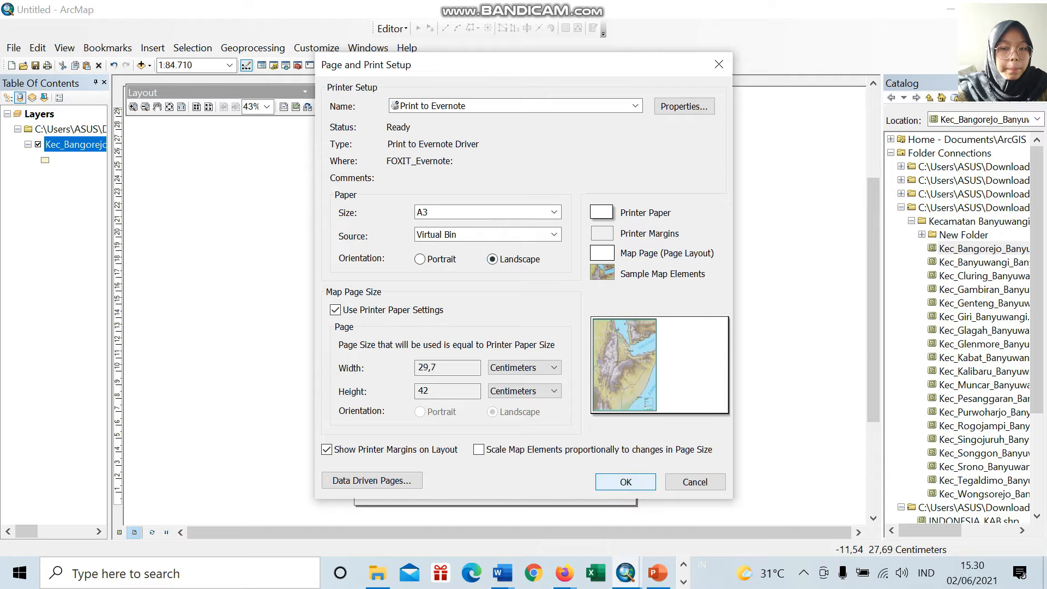
pyautogui.click(631, 482)
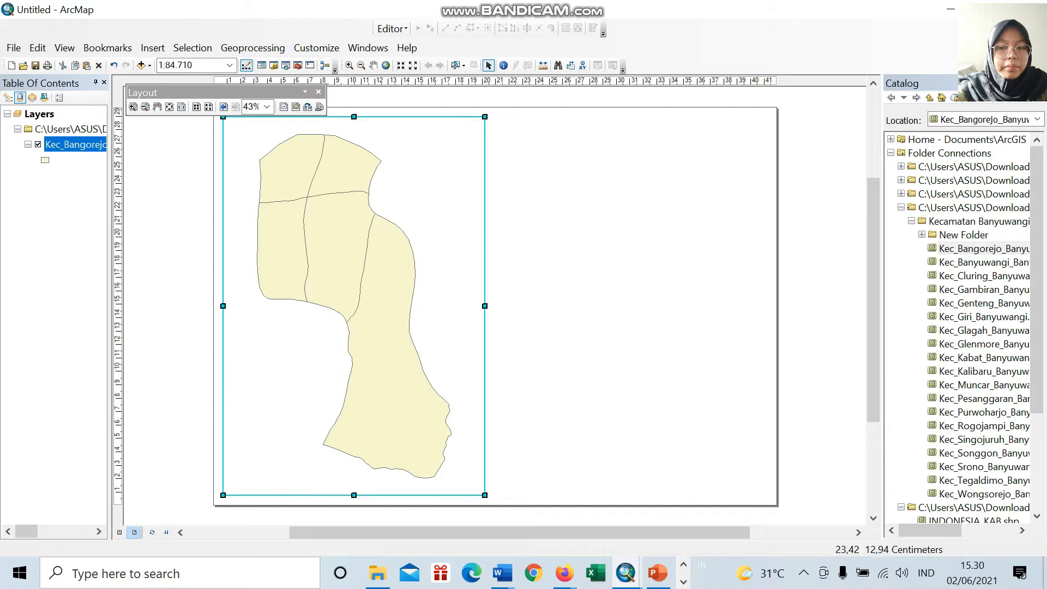
# Step: Place vertical guides at about 0.5 cm and 26 cm and stretch the data frame's sides to meet them
pyautogui.click(319, 91)
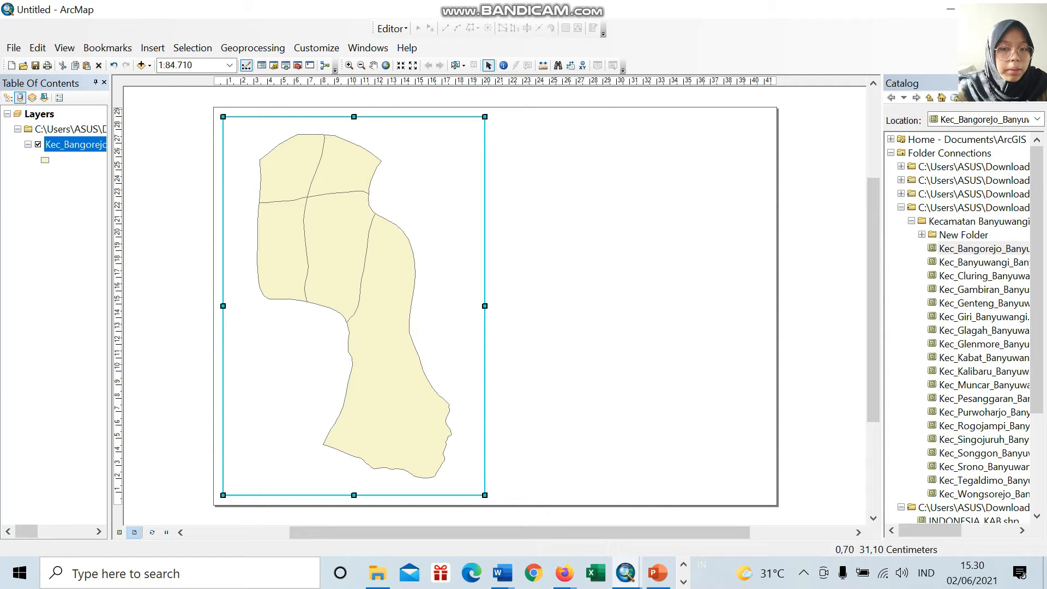
pyautogui.click(221, 82)
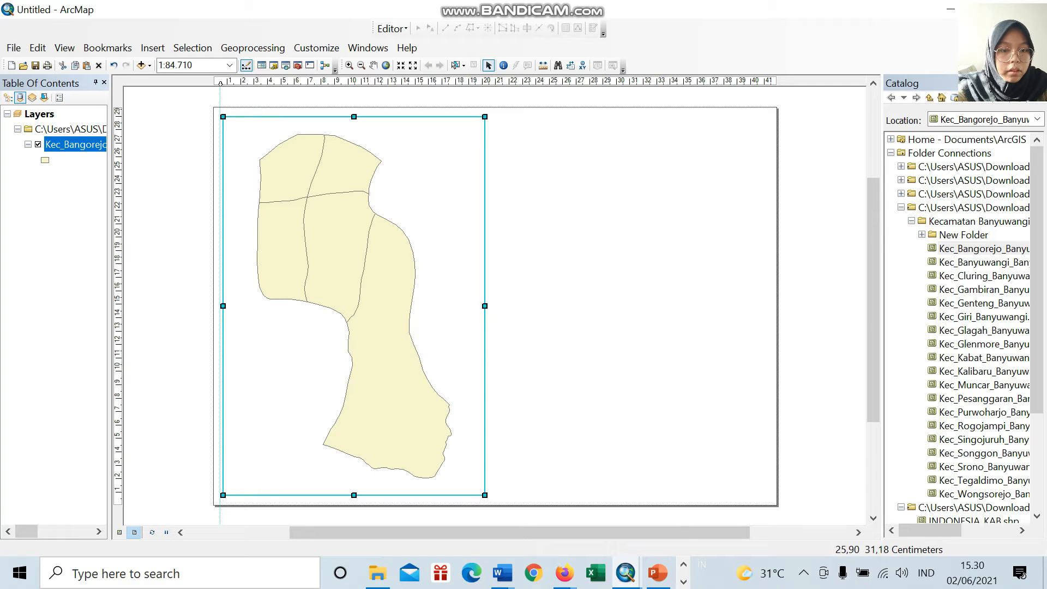
pyautogui.click(569, 82)
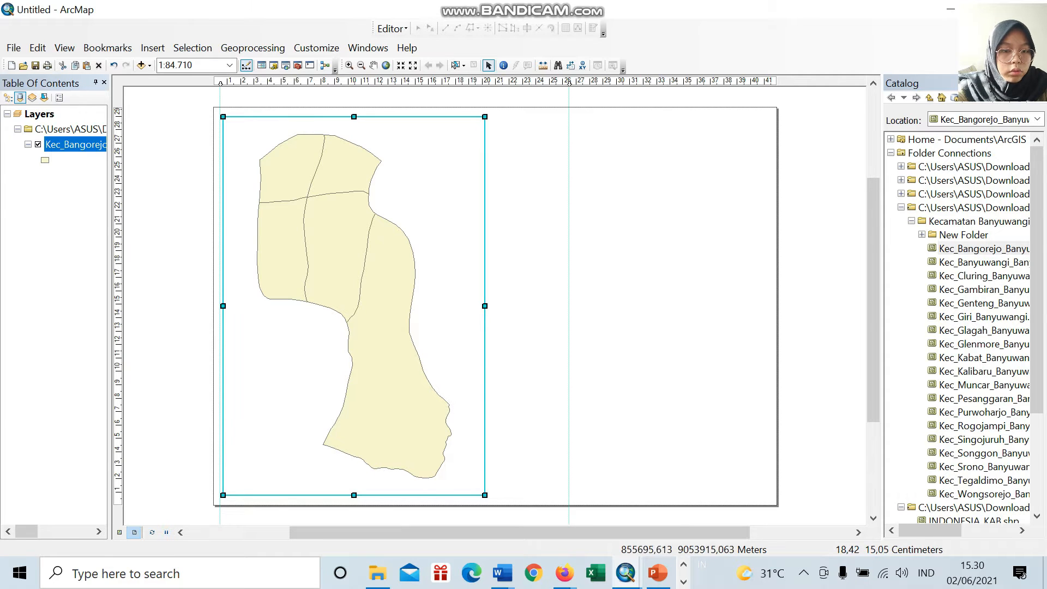
pyautogui.moveTo(485, 306); pyautogui.dragTo(569, 306)
pyautogui.moveTo(224, 306); pyautogui.dragTo(220, 306)
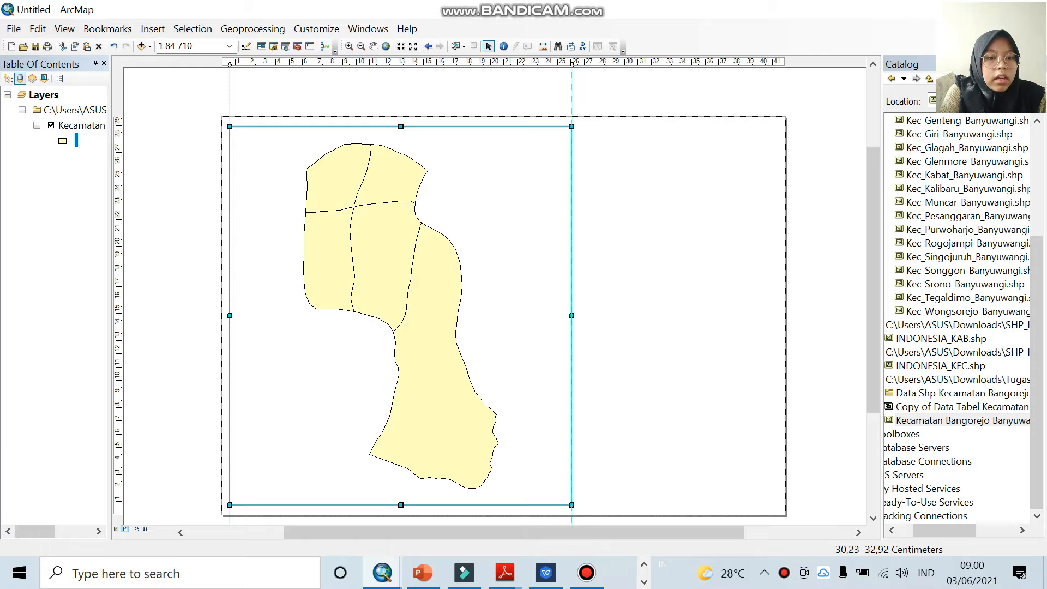
# Step: Show the Draw toolbar and draw a rectangle about 25.5 cm by 28.4 cm over the data frame, between the guides
pyautogui.rightClick(659, 45)
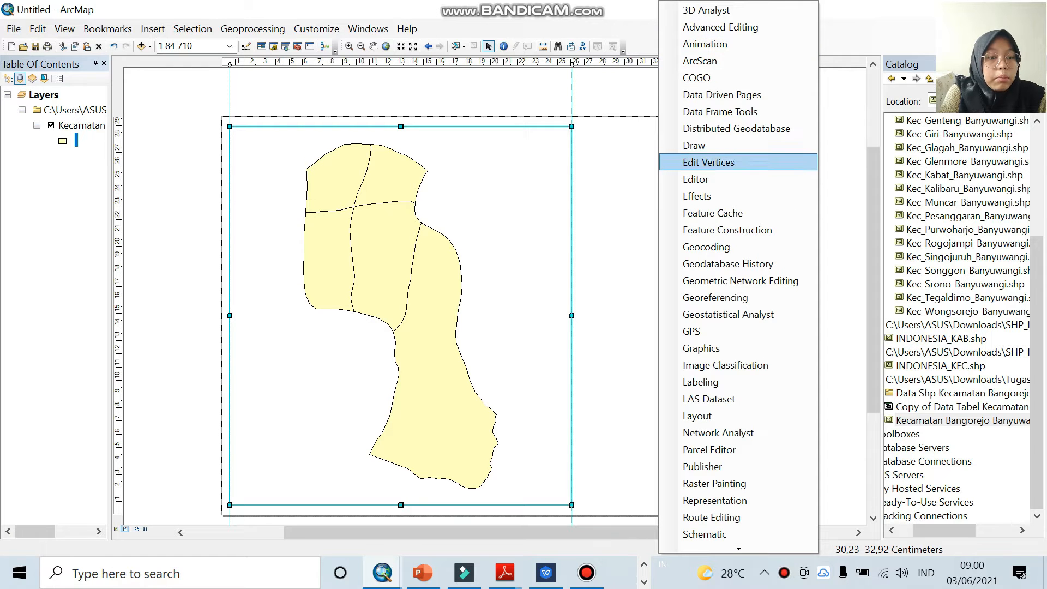
pyautogui.click(694, 145)
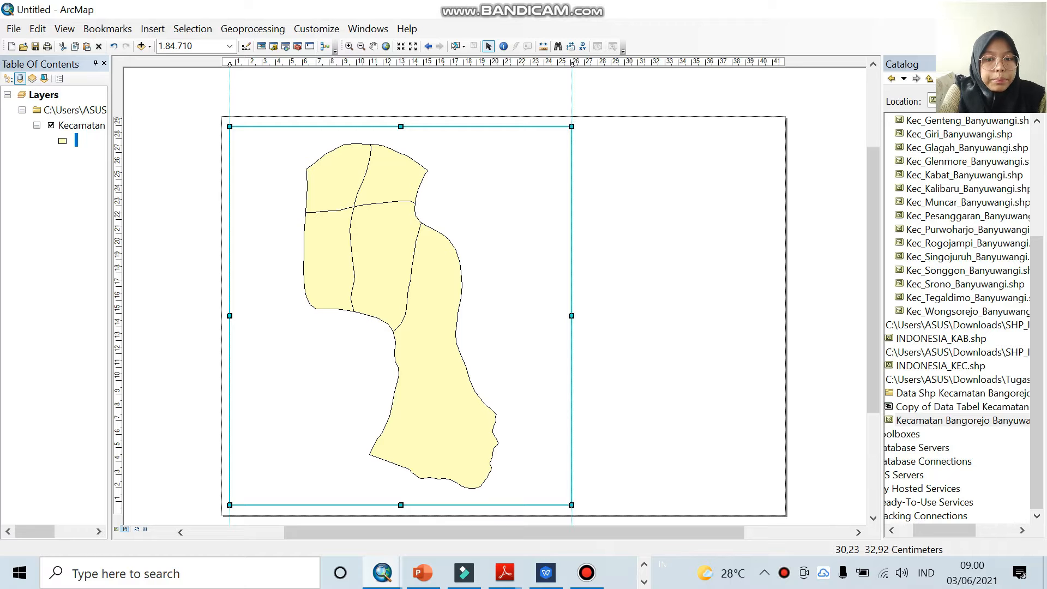
pyautogui.click(730, 47)
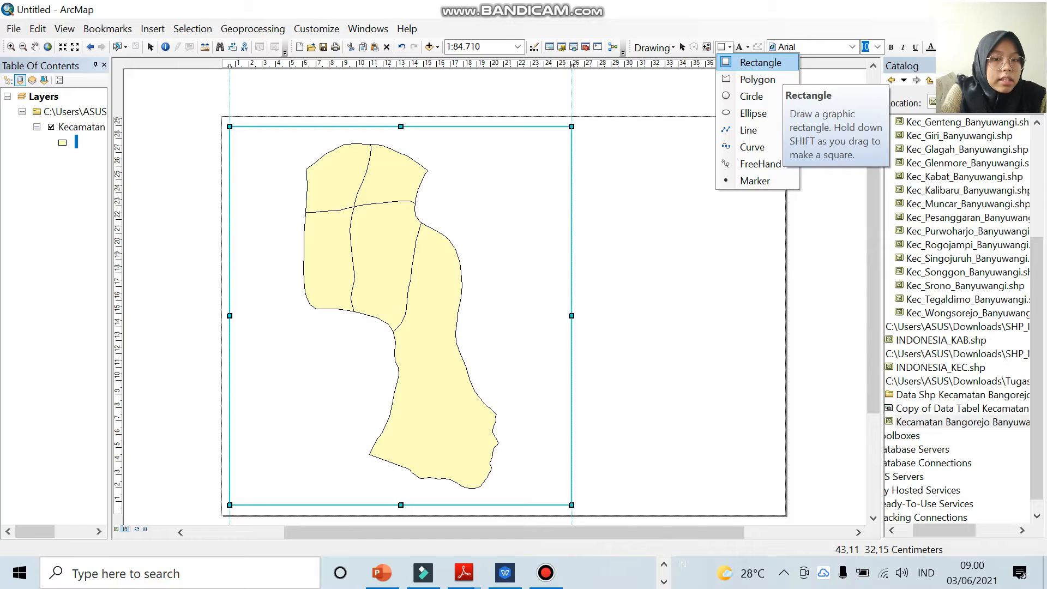
pyautogui.click(761, 62)
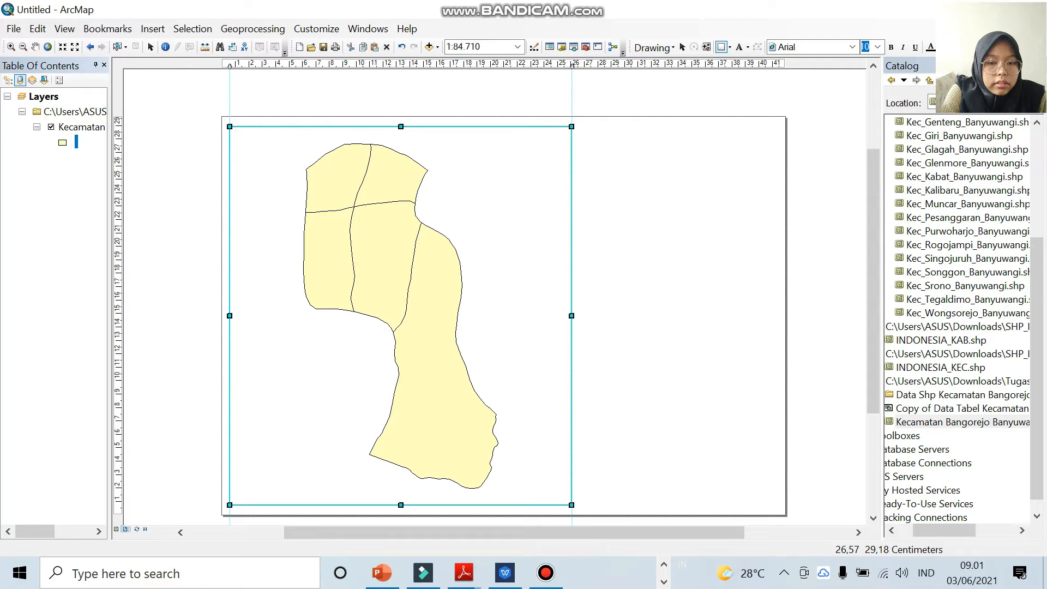
pyautogui.moveTo(577, 124)
pyautogui.mouseDown()
pyautogui.moveTo(462, 153)
pyautogui.moveTo(246, 340)
pyautogui.moveTo(232, 378)
pyautogui.moveTo(232, 503)
pyautogui.mouseUp()
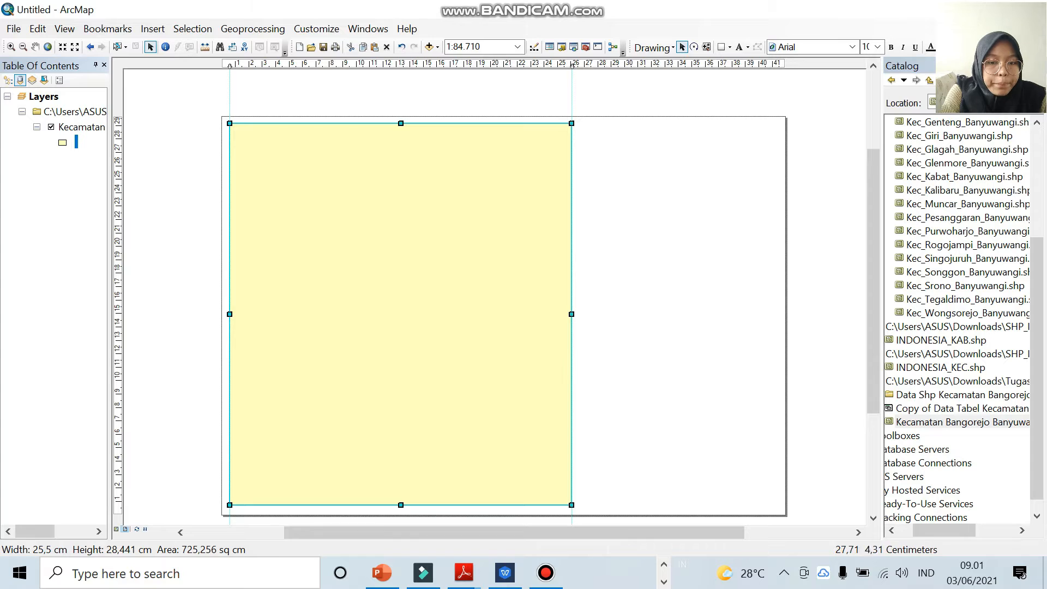
pyautogui.moveTo(573, 506); pyautogui.dragTo(574, 506)
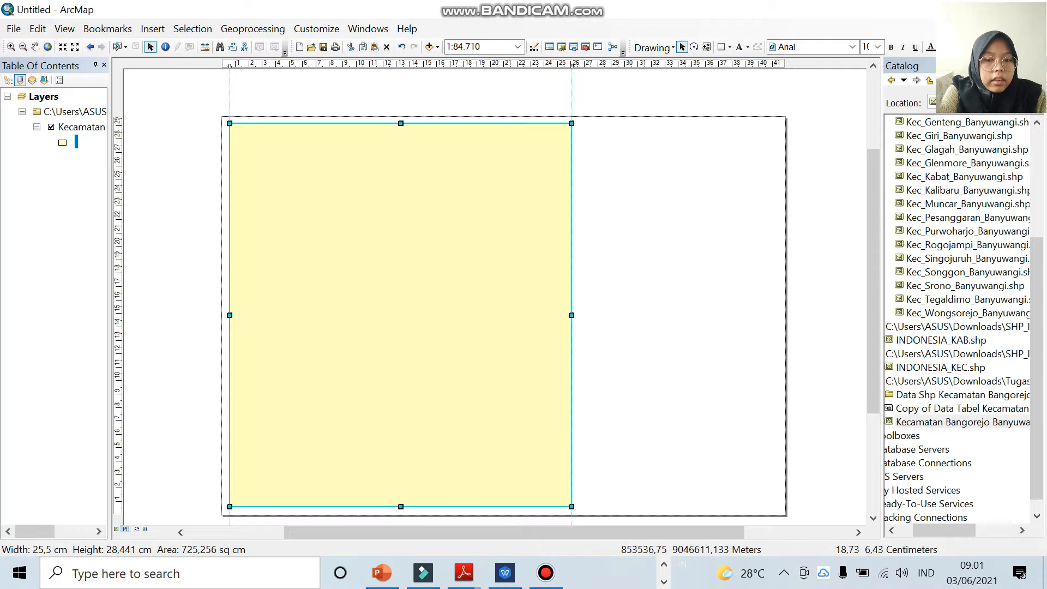
# Step: Send the drawn rectangle to the back, behind the data frame
pyautogui.rightClick(473, 161)
pyautogui.moveTo(524, 399)
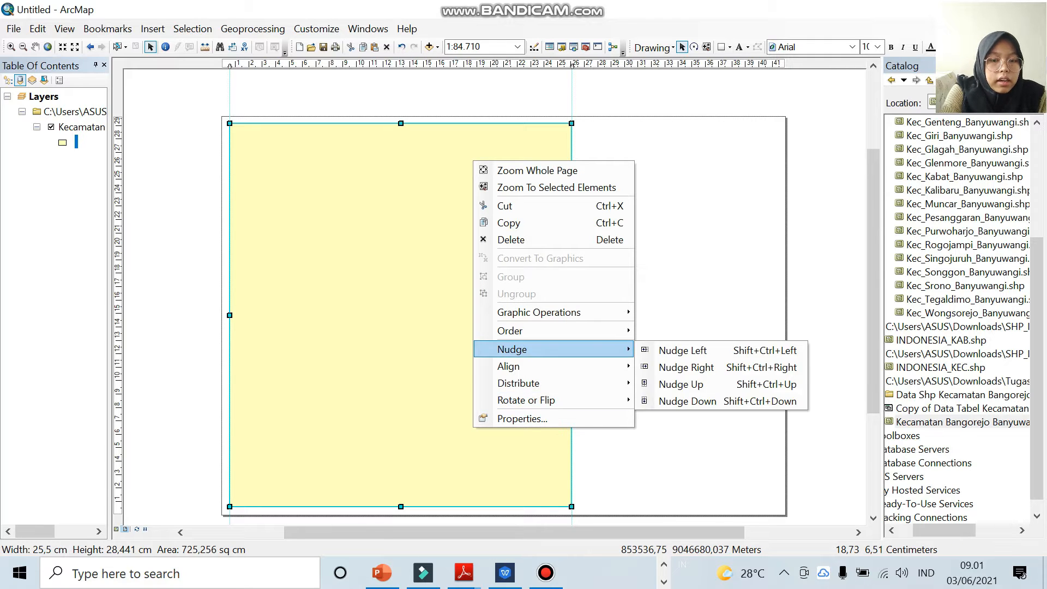
pyautogui.moveTo(510, 330)
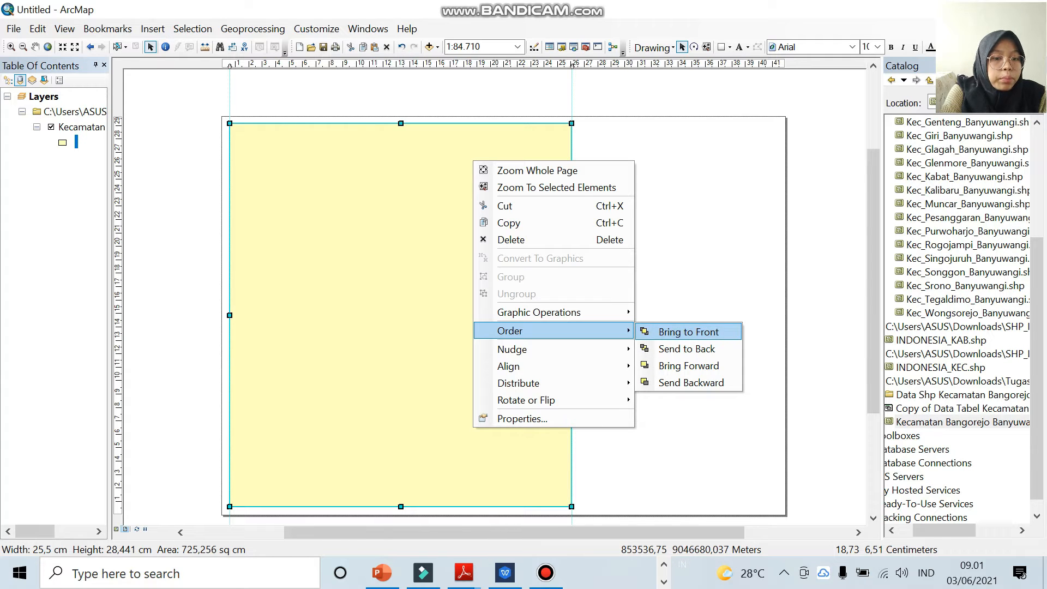
pyautogui.click(687, 349)
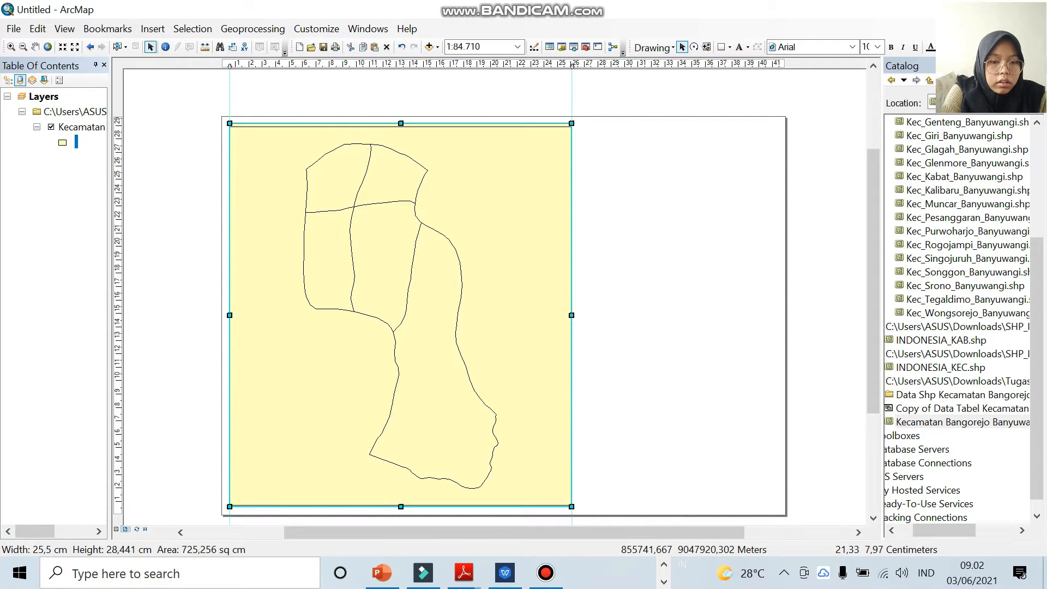
# Step: Set the rectangle's fill color to no color, keeping only its outline
pyautogui.rightClick(508, 124)
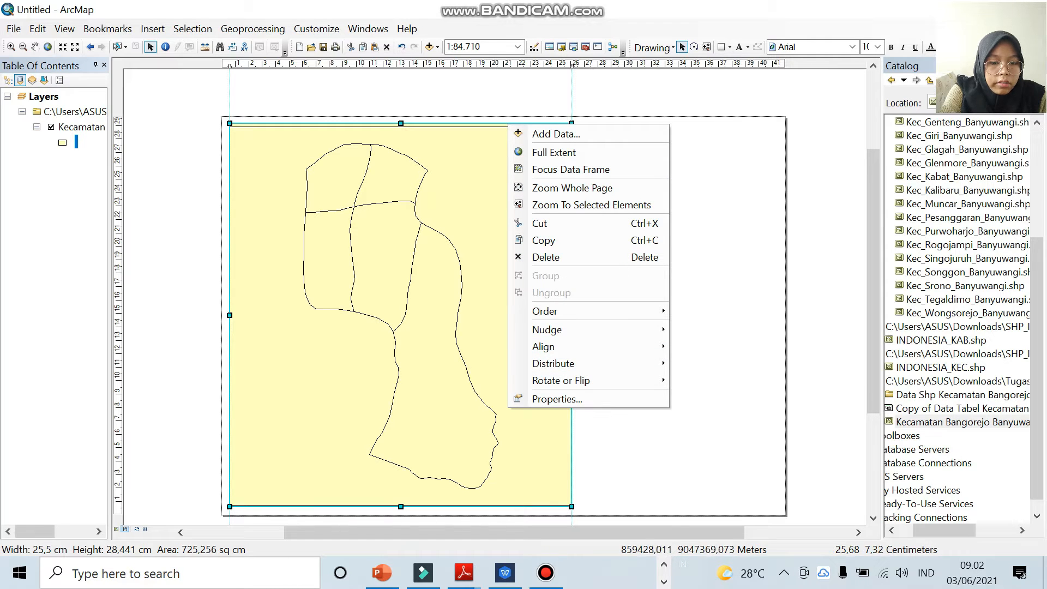
pyautogui.click(557, 399)
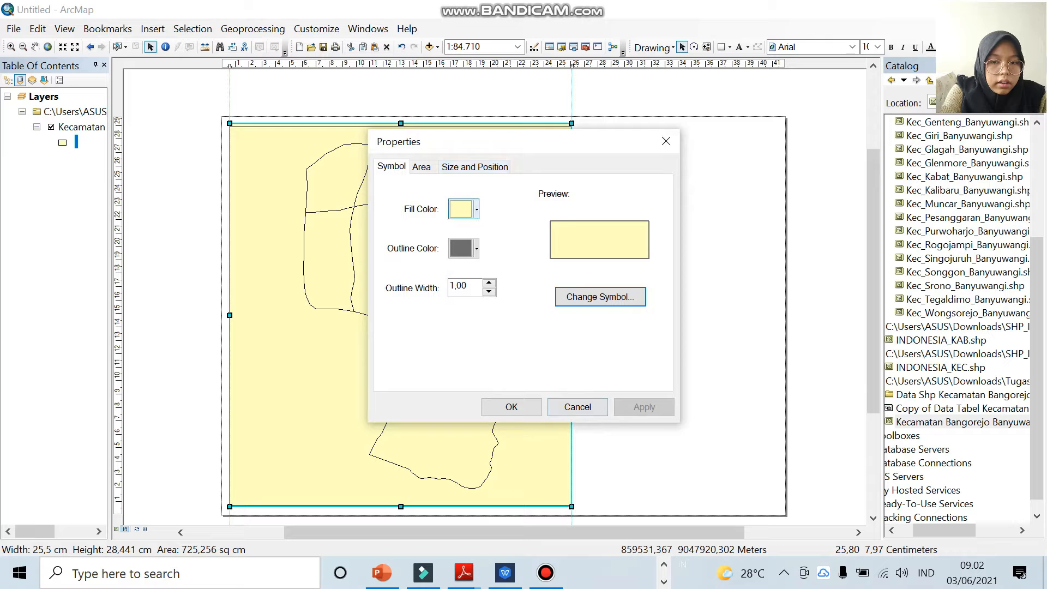
pyautogui.click(464, 209)
pyautogui.click(508, 232)
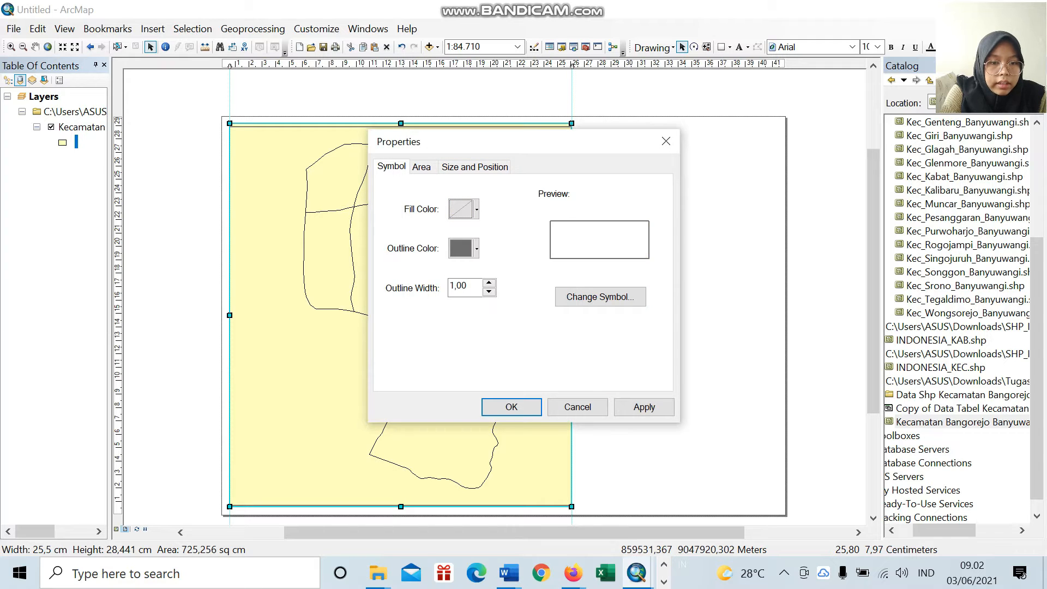
pyautogui.click(511, 407)
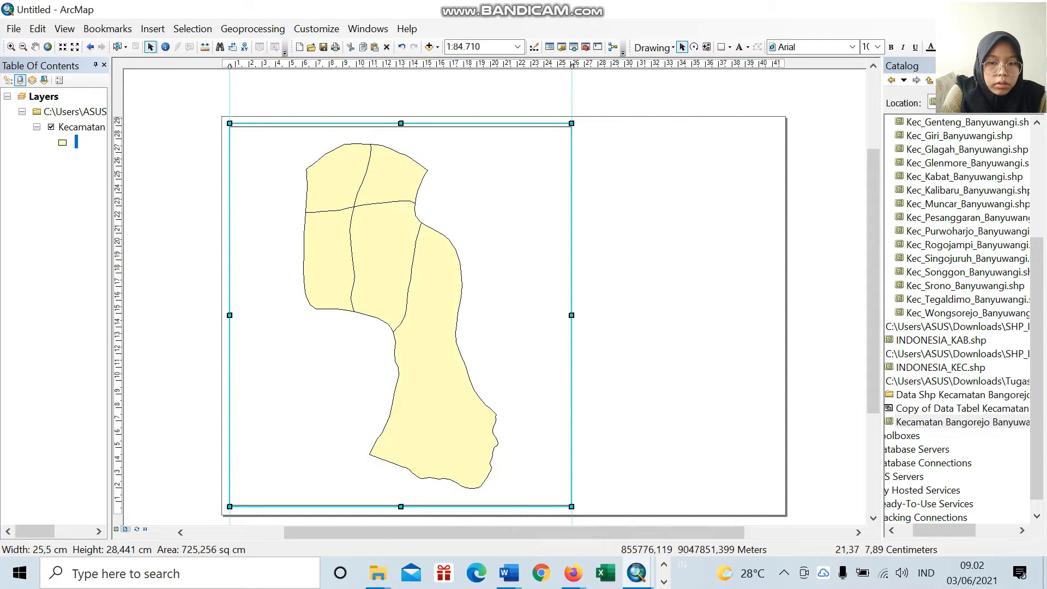
# Step: Add vertical guides at about 0.9 cm and 26.4 cm and align the rectangle's left edge with the outer guide at 0.5 cm
pyautogui.click(577, 64)
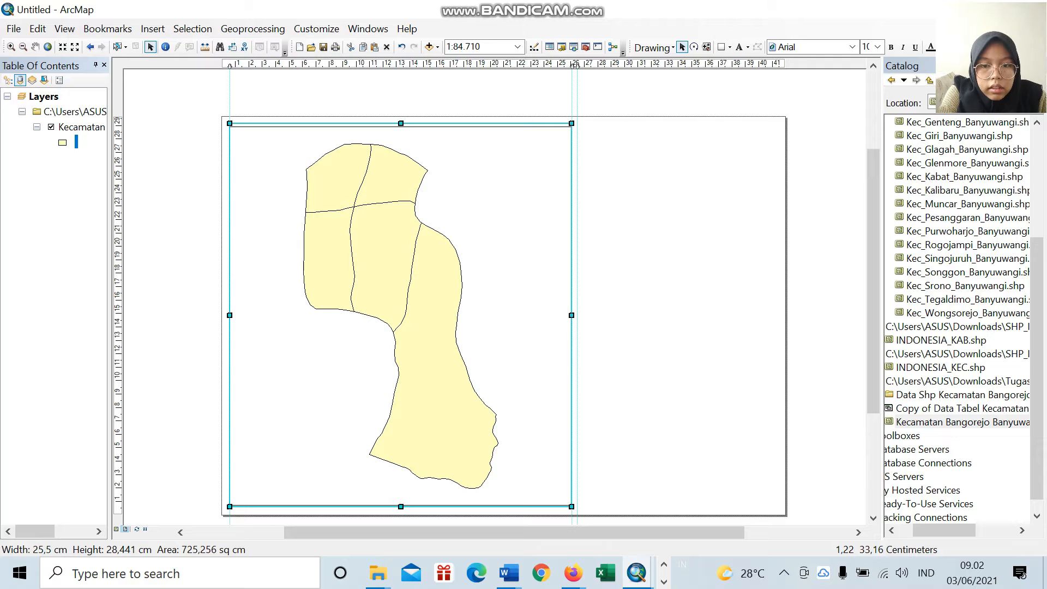
pyautogui.click(235, 64)
pyautogui.click(228, 315)
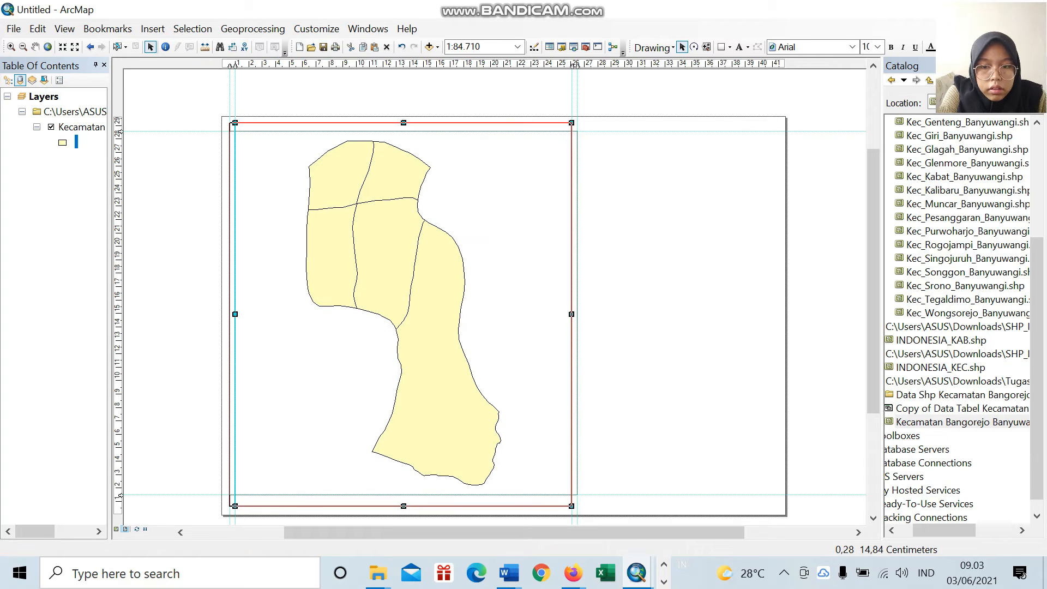
pyautogui.moveTo(230, 314)
pyautogui.mouseDown()
pyautogui.moveTo(250, 316)
pyautogui.moveTo(230, 314)
pyautogui.mouseUp()
pyautogui.click(230, 319)
pyautogui.click(250, 315)
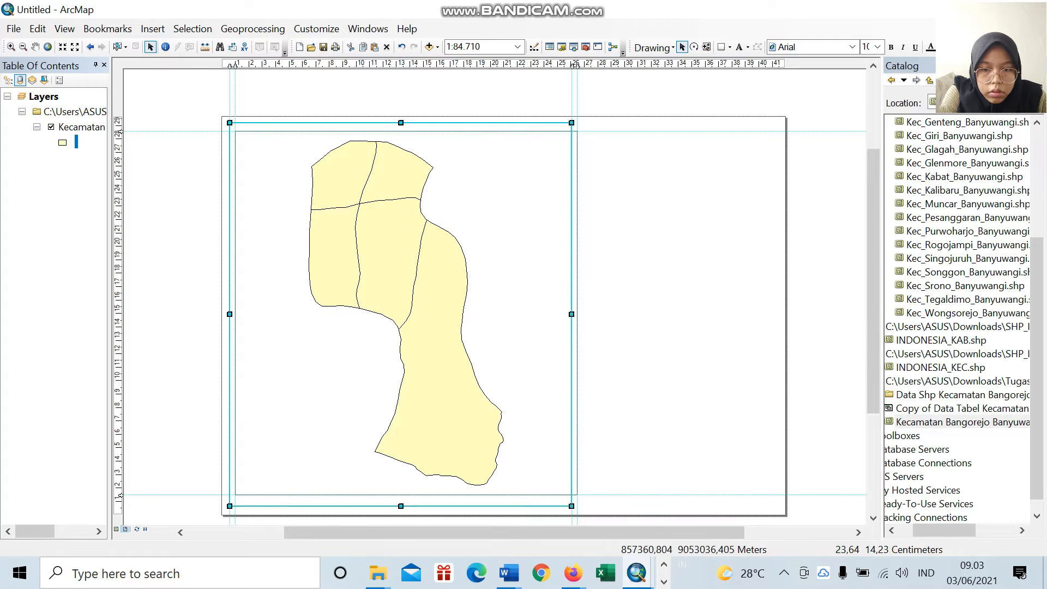
# Step: Narrow the data frame by moving its right edge in to about 25 cm, inside the rectangle border
pyautogui.click(577, 327)
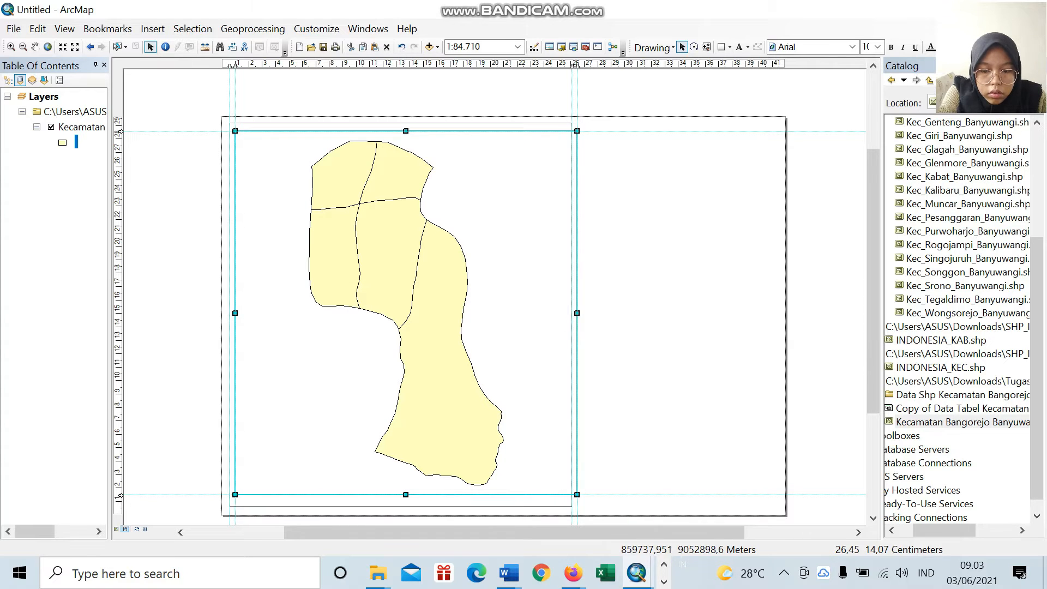
pyautogui.moveTo(577, 313); pyautogui.dragTo(557, 313)
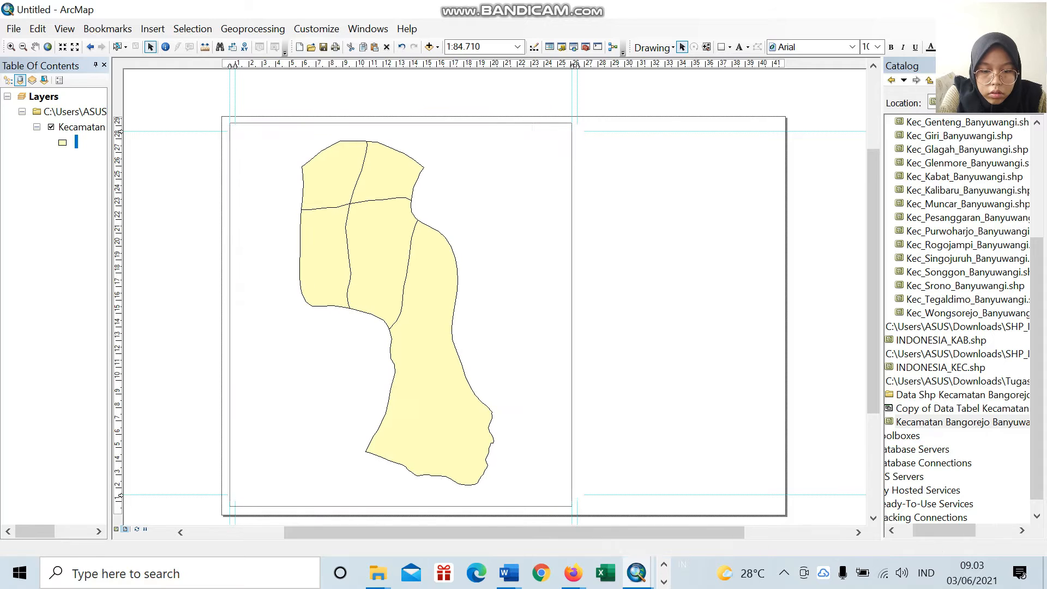
# Step: Extend the border rectangle's right edge to the outer guide at about 26.4 cm and the data frame's right edge to the inner guide at about 26 cm
pyautogui.click(572, 314)
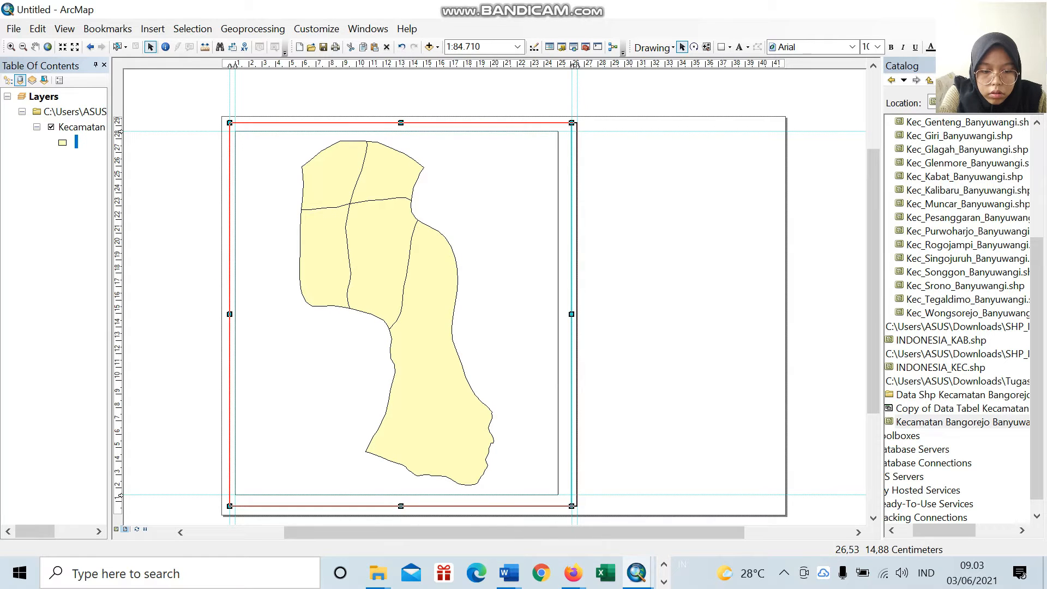
pyautogui.click(560, 315)
pyautogui.moveTo(558, 313); pyautogui.dragTo(572, 313)
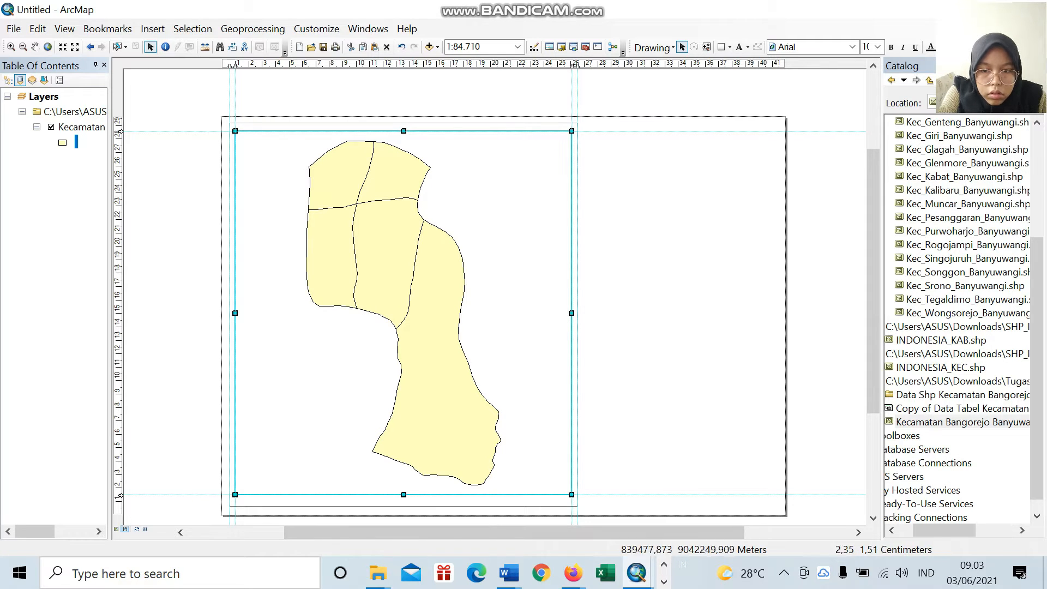
# Step: Lower the bottom horizontal guide to about 1 cm and extend the data frame's bottom edge down to it
pyautogui.click(119, 495)
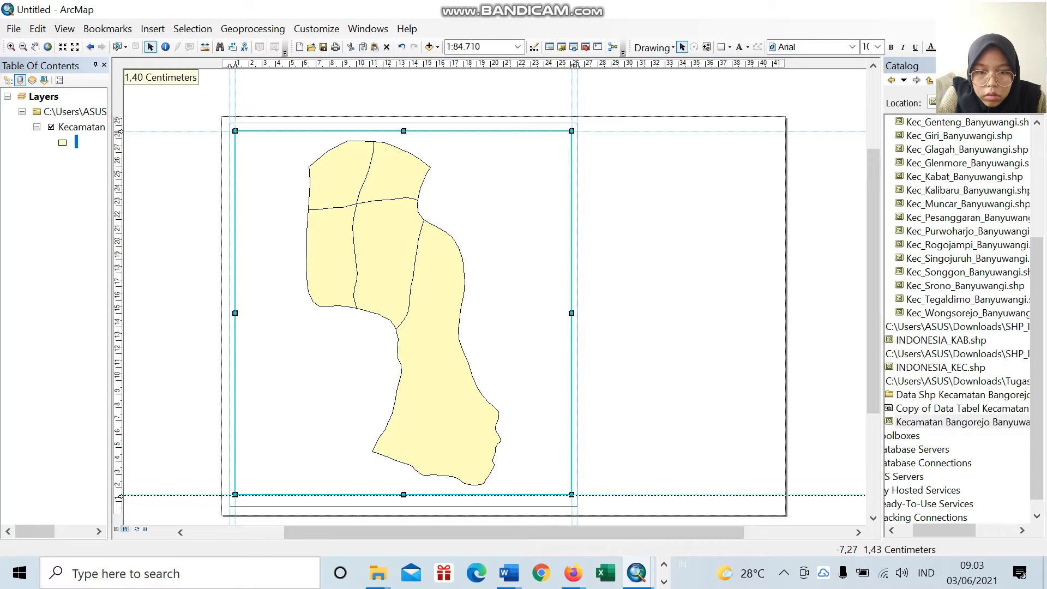
pyautogui.moveTo(120, 498); pyautogui.dragTo(120, 498)
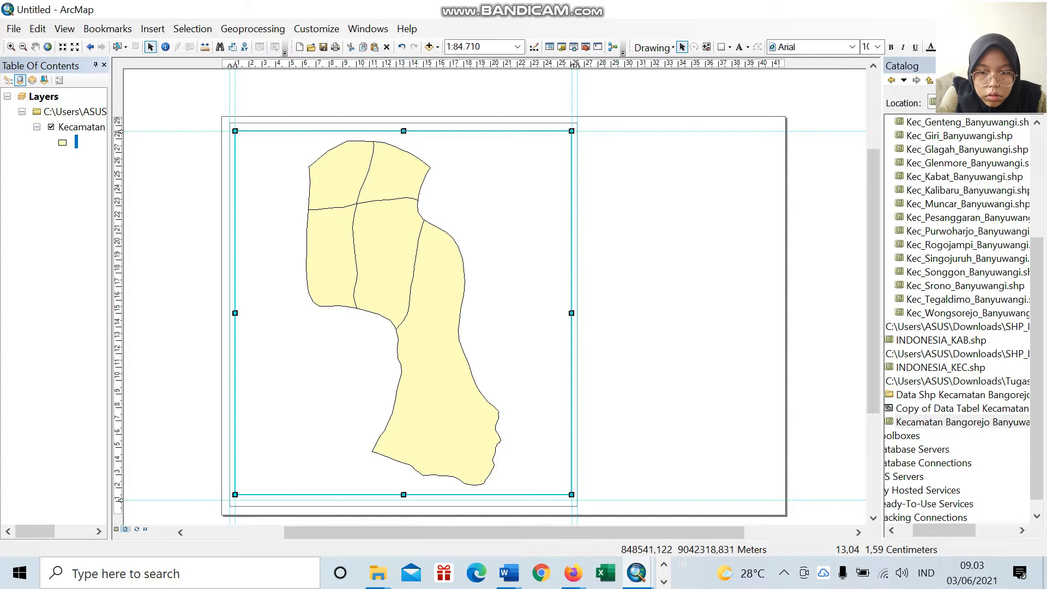
pyautogui.moveTo(404, 494); pyautogui.dragTo(404, 499)
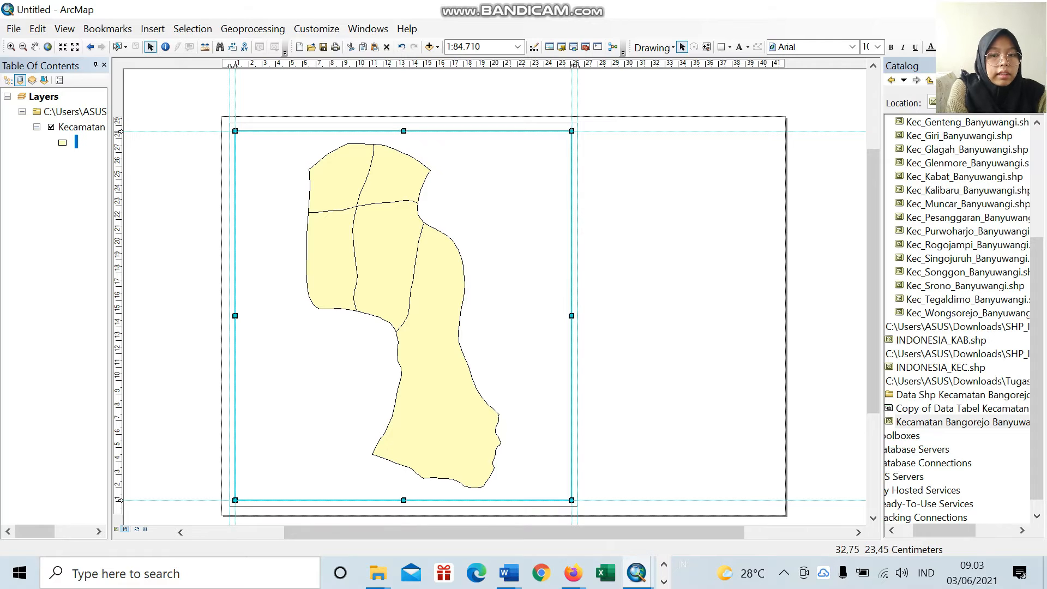
pyautogui.click(850, 293)
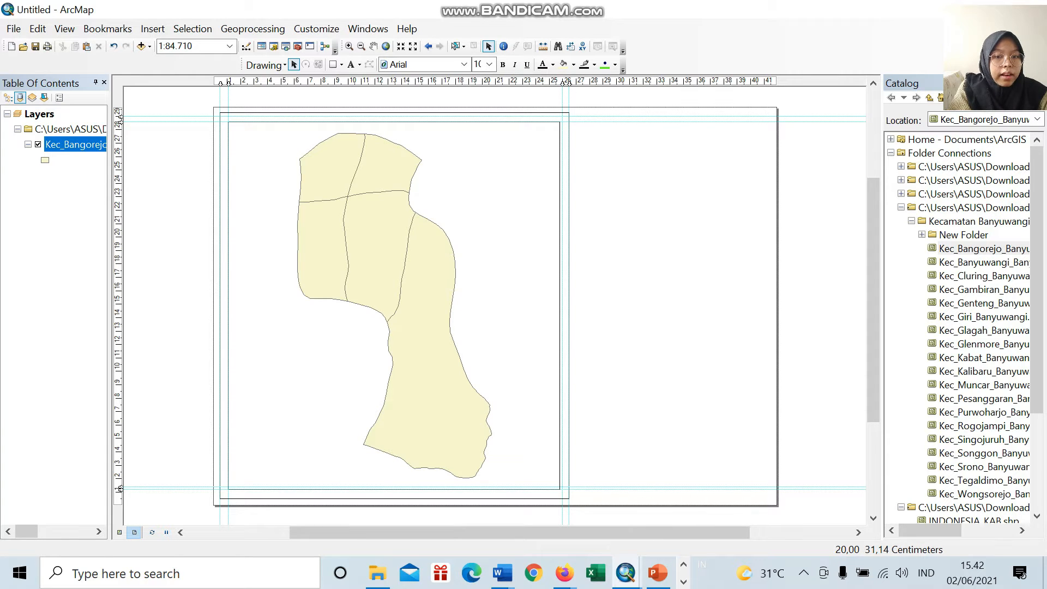
# Step: Draw three stacked rectangles, each about 13 cm wide and 3 cm tall, in the upper part of the blank area beside the map
pyautogui.click(341, 65)
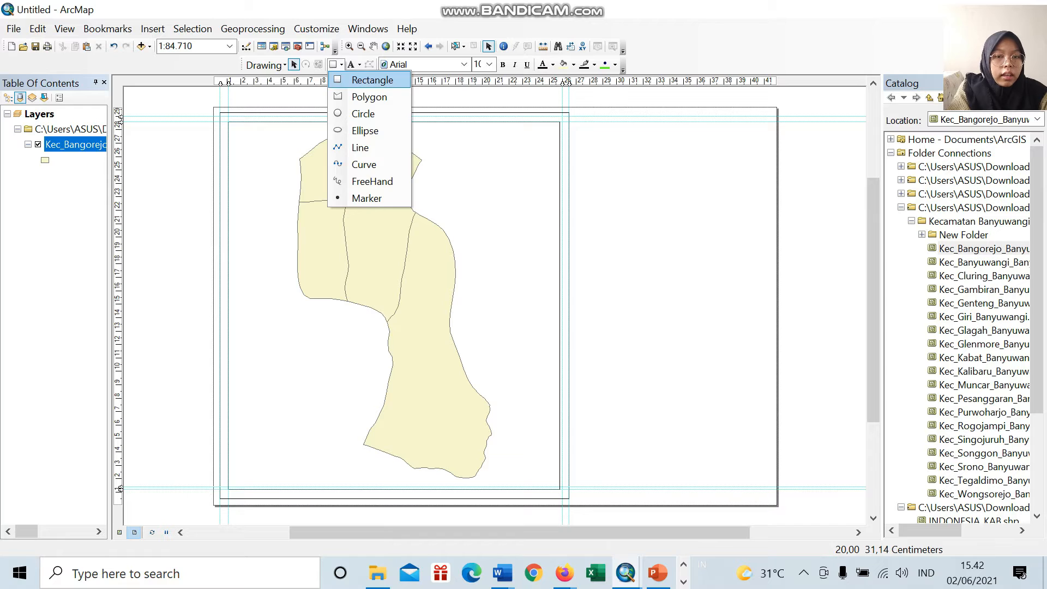
pyautogui.click(373, 80)
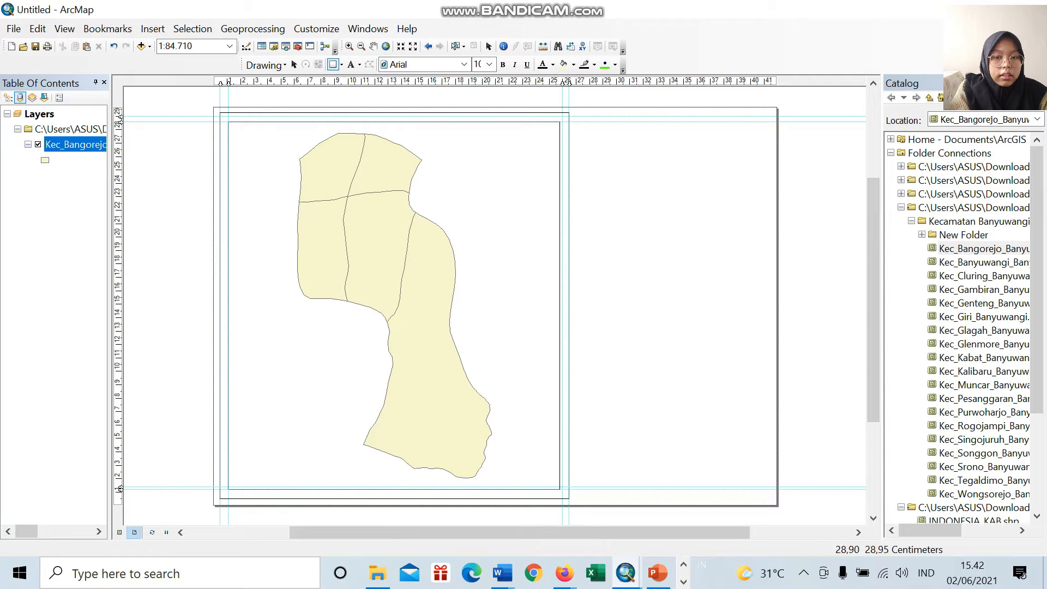
pyautogui.moveTo(590, 116); pyautogui.dragTo(766, 157)
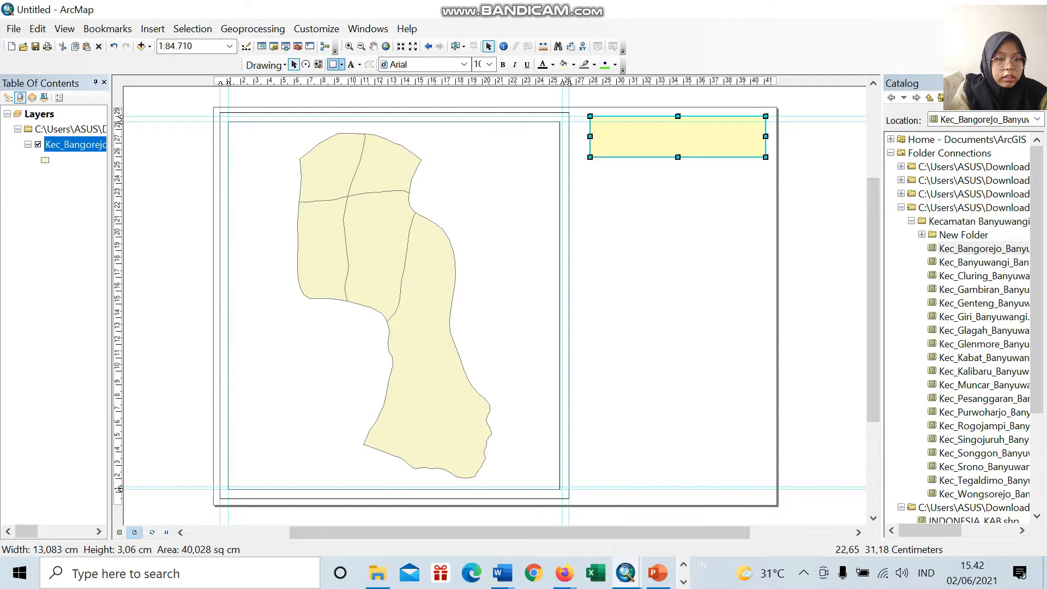
pyautogui.click(341, 64)
pyautogui.click(354, 80)
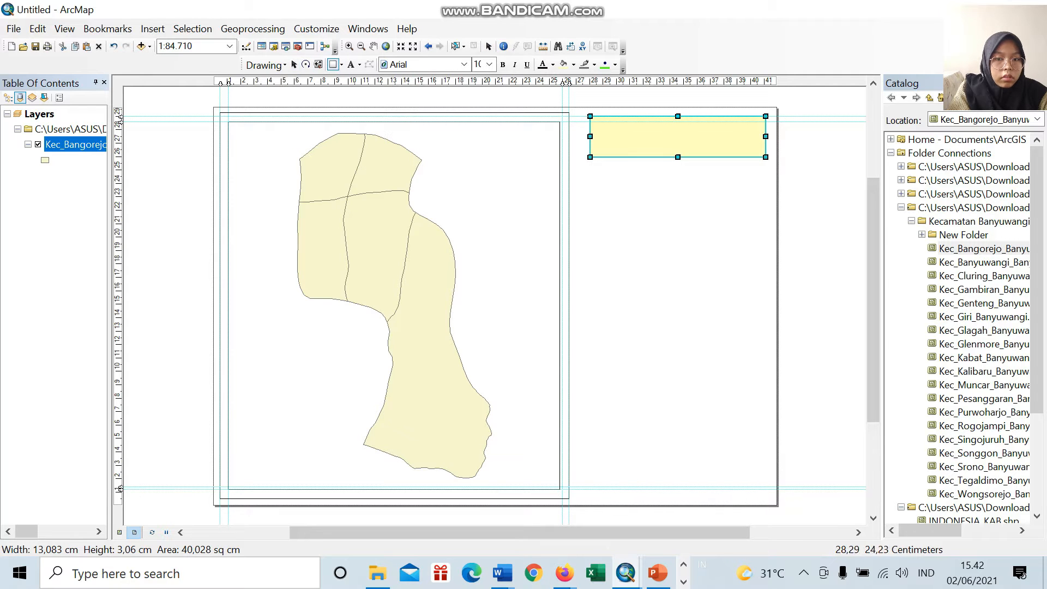
pyautogui.moveTo(590, 166); pyautogui.dragTo(764, 205)
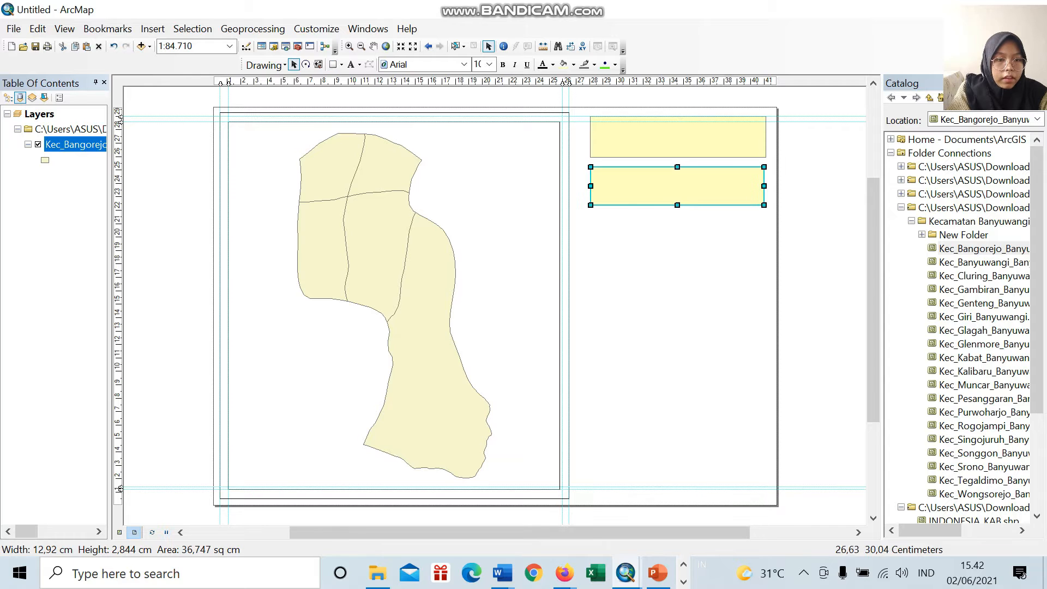
pyautogui.click(342, 64)
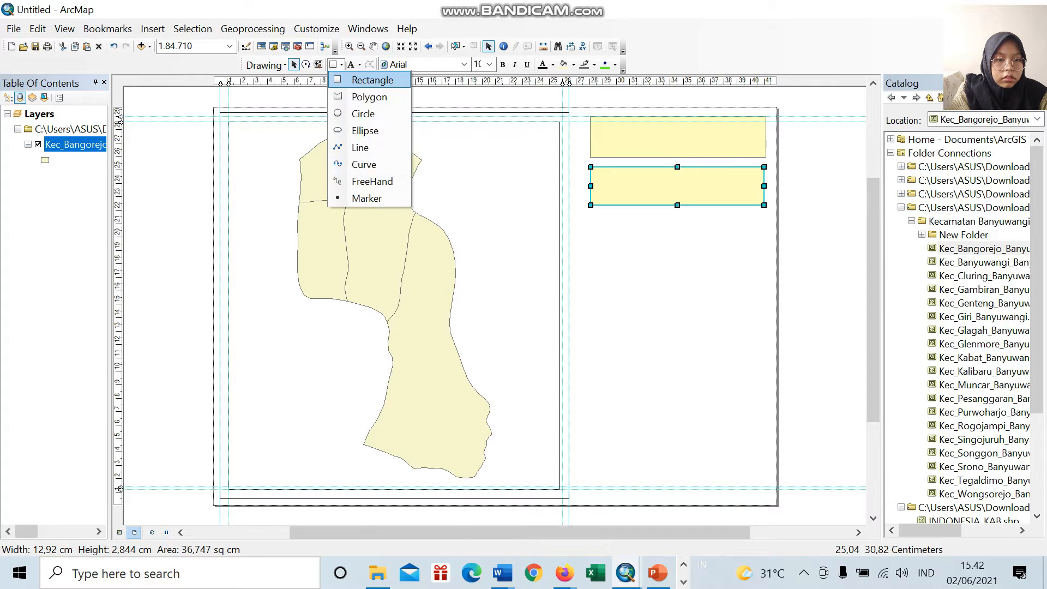
pyautogui.click(356, 80)
pyautogui.moveTo(590, 214)
pyautogui.mouseDown()
pyautogui.moveTo(751, 238)
pyautogui.moveTo(766, 255)
pyautogui.mouseUp()
# Step: Draw a fourth rectangle about 12.8 by 4.7 cm and move it up closer beneath the three stacked ones
pyautogui.click(342, 64)
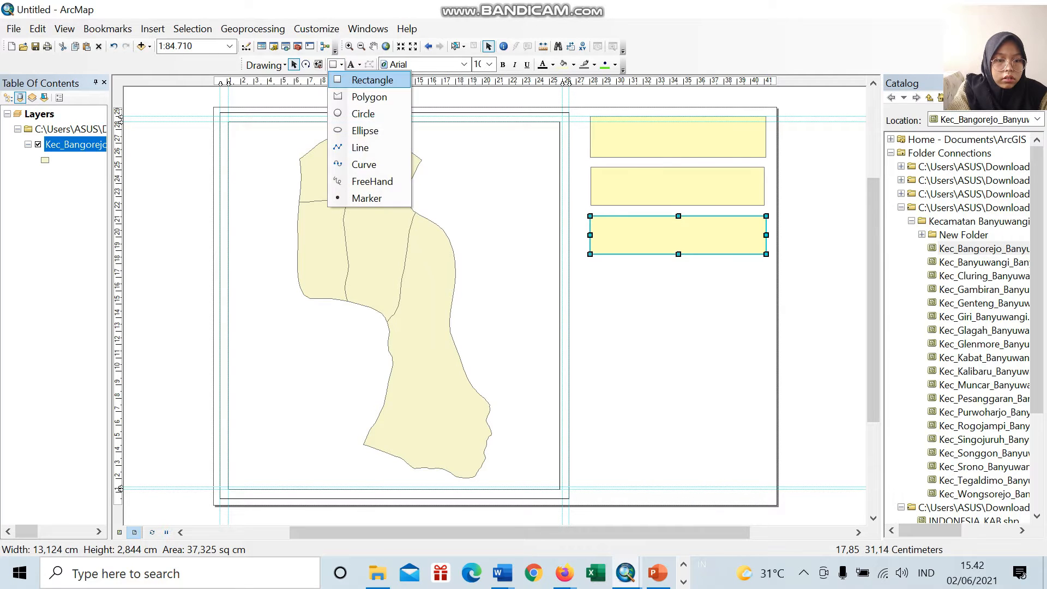
pyautogui.click(372, 80)
pyautogui.moveTo(597, 309); pyautogui.dragTo(771, 372)
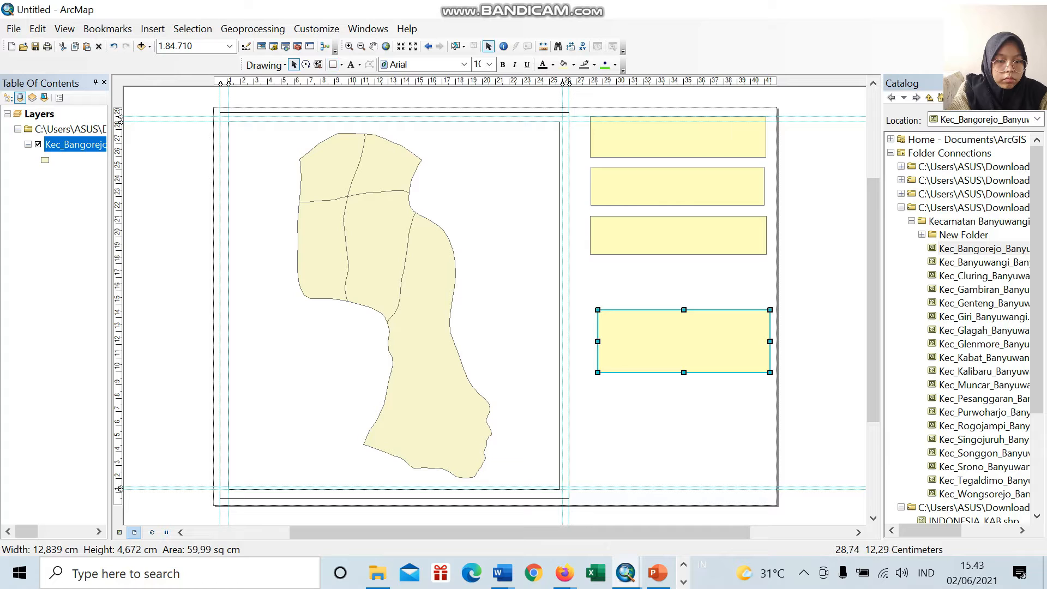
pyautogui.moveTo(598, 342); pyautogui.dragTo(597, 341)
pyautogui.moveTo(670, 309)
pyautogui.mouseDown()
pyautogui.moveTo(668, 287)
pyautogui.moveTo(667, 308)
pyautogui.mouseUp()
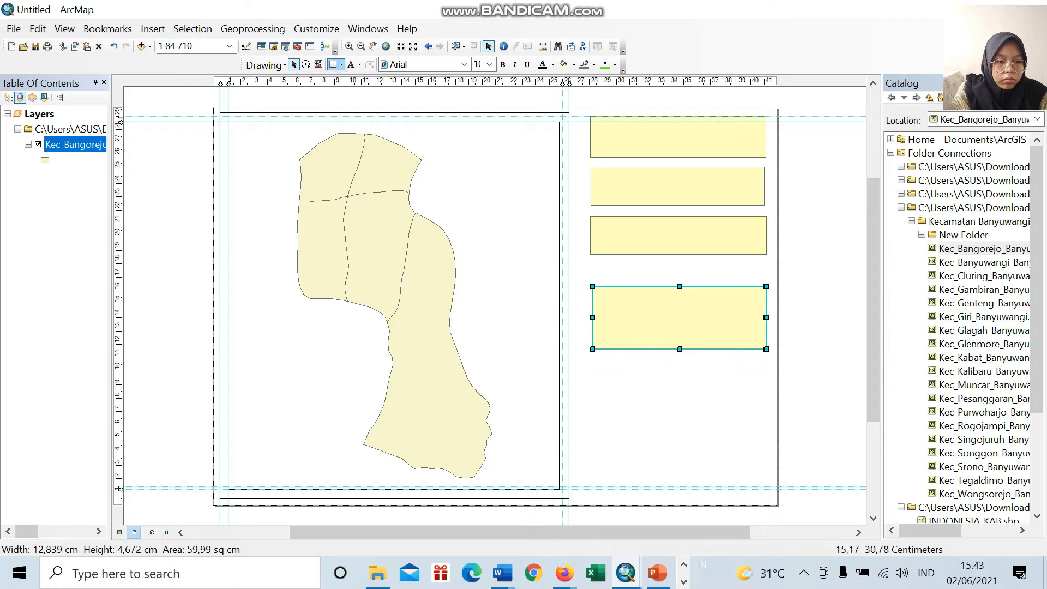
# Step: Draw a small rectangle about 6.2 by 4.1 cm and move it directly below the left half of the fourth rectangle
pyautogui.click(333, 64)
pyautogui.click(342, 64)
pyautogui.click(374, 79)
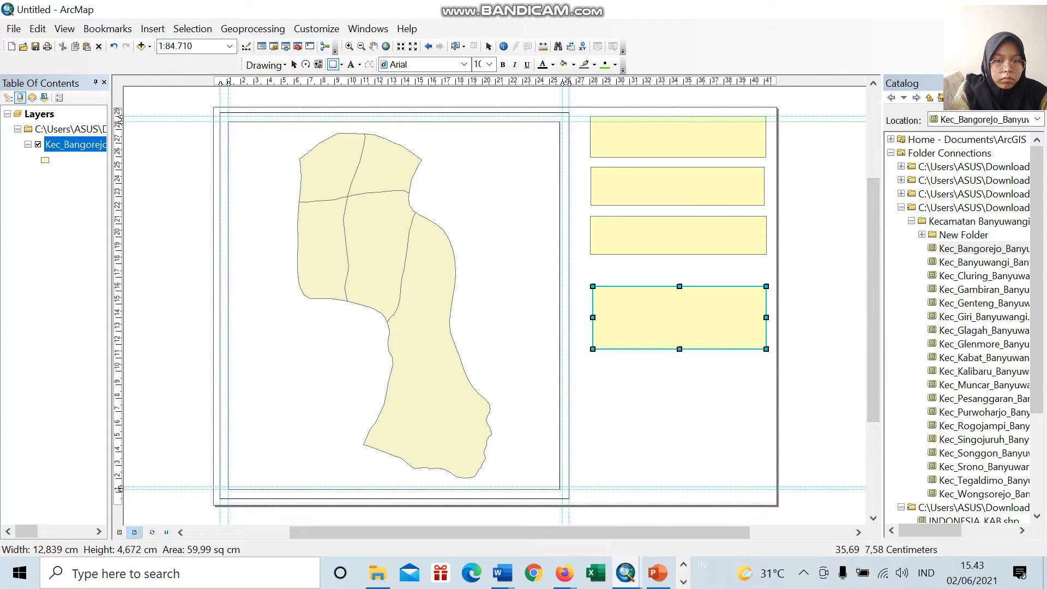
pyautogui.moveTo(596, 399); pyautogui.dragTo(679, 454)
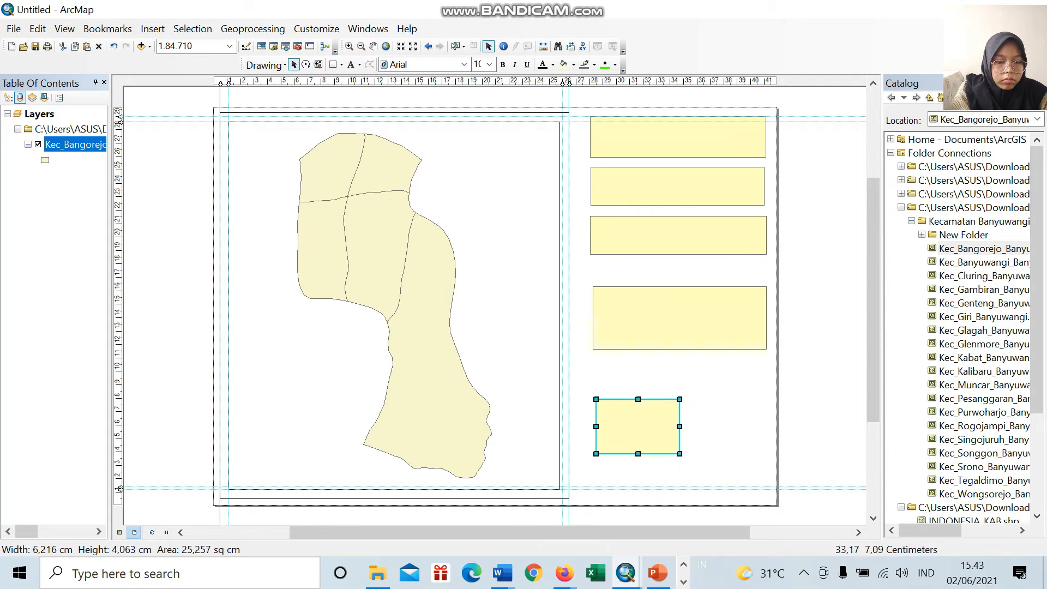
pyautogui.moveTo(660, 395); pyautogui.dragTo(659, 355)
# Step: Copy the small rectangle and place the duplicate beside it on the right
pyautogui.rightClick(663, 390)
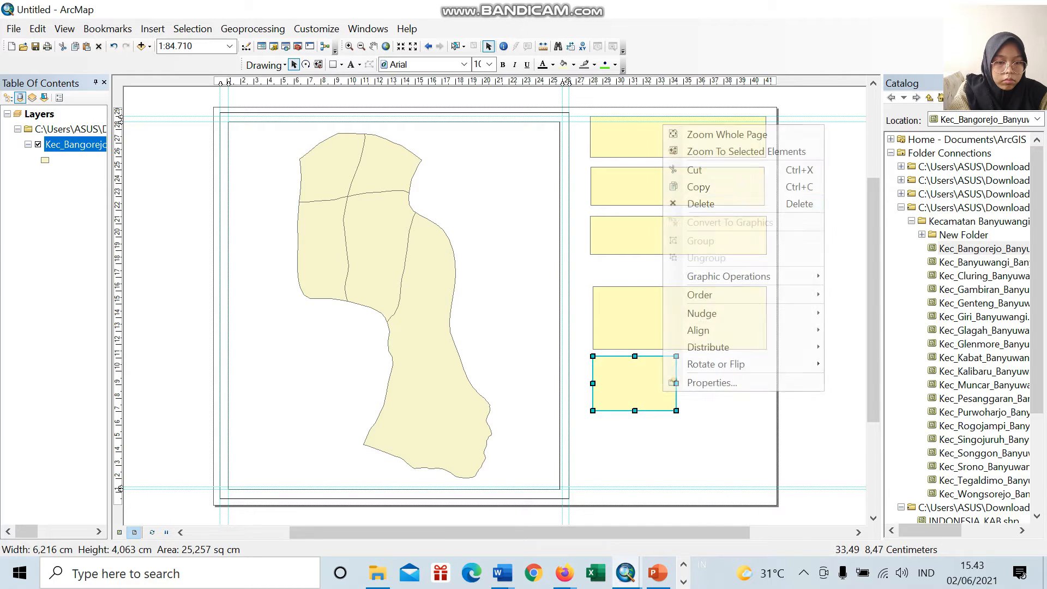
pyautogui.click(698, 186)
pyautogui.rightClick(720, 419)
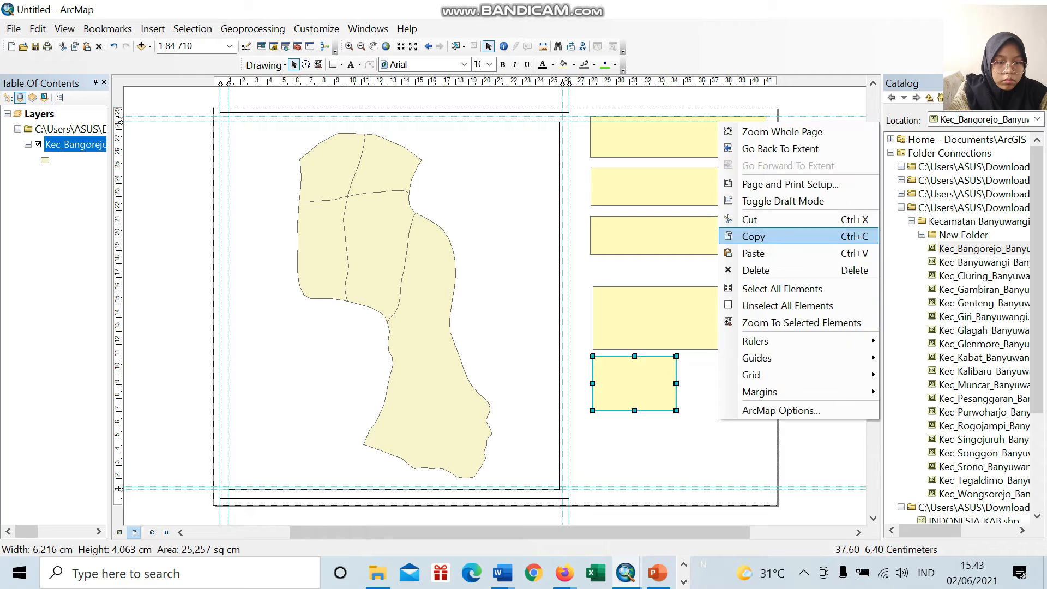
pyautogui.click(752, 253)
pyautogui.moveTo(644, 391); pyautogui.dragTo(724, 387)
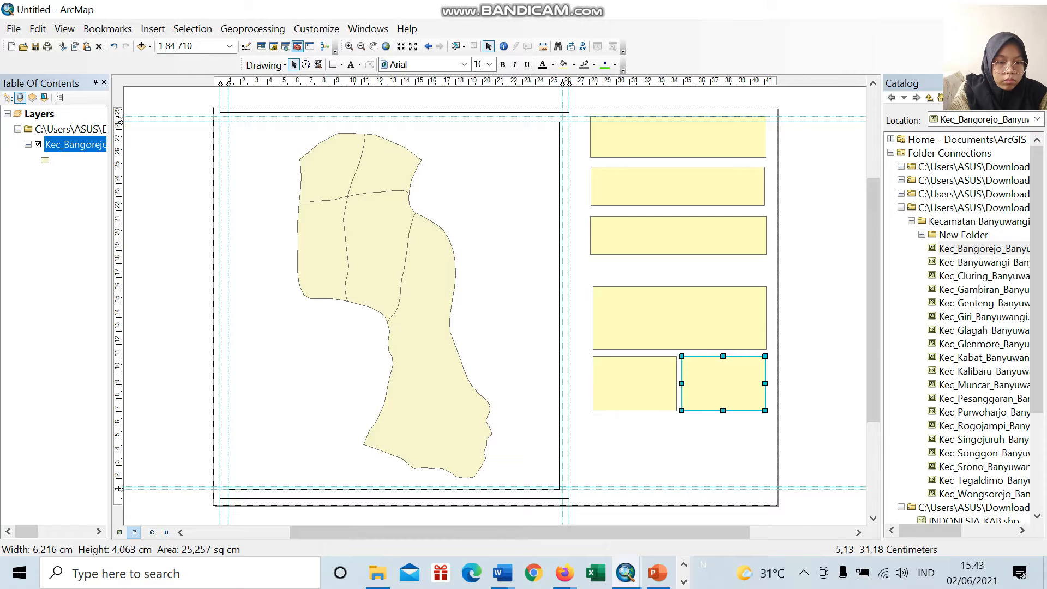
# Step: Draw a rectangle about 12.6 by 4.8 cm beneath the two small rectangles, near the page's lower edge
pyautogui.click(341, 64)
pyautogui.click(371, 77)
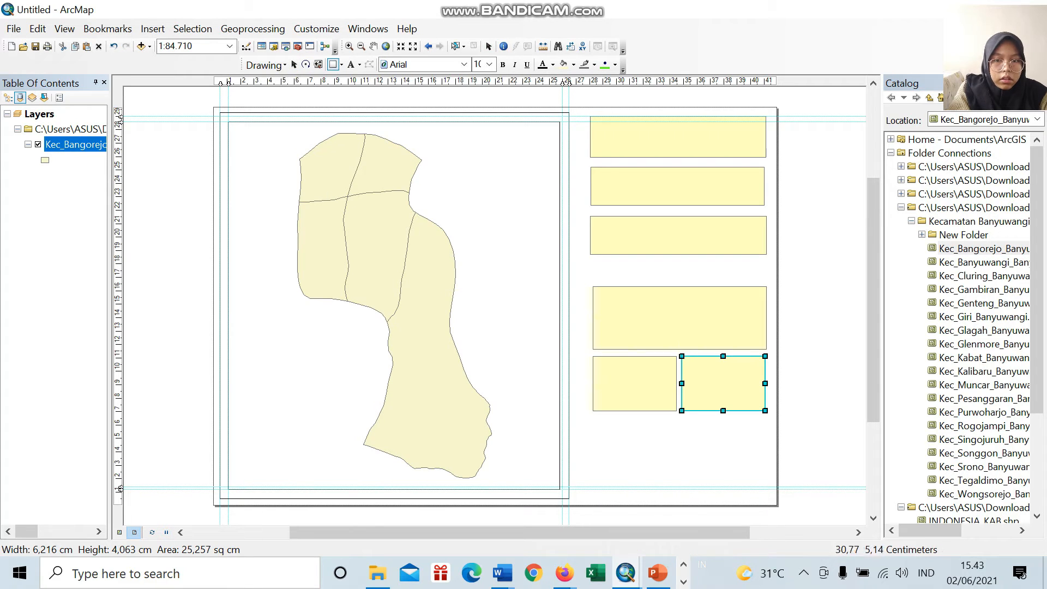
pyautogui.moveTo(595, 421); pyautogui.dragTo(764, 486)
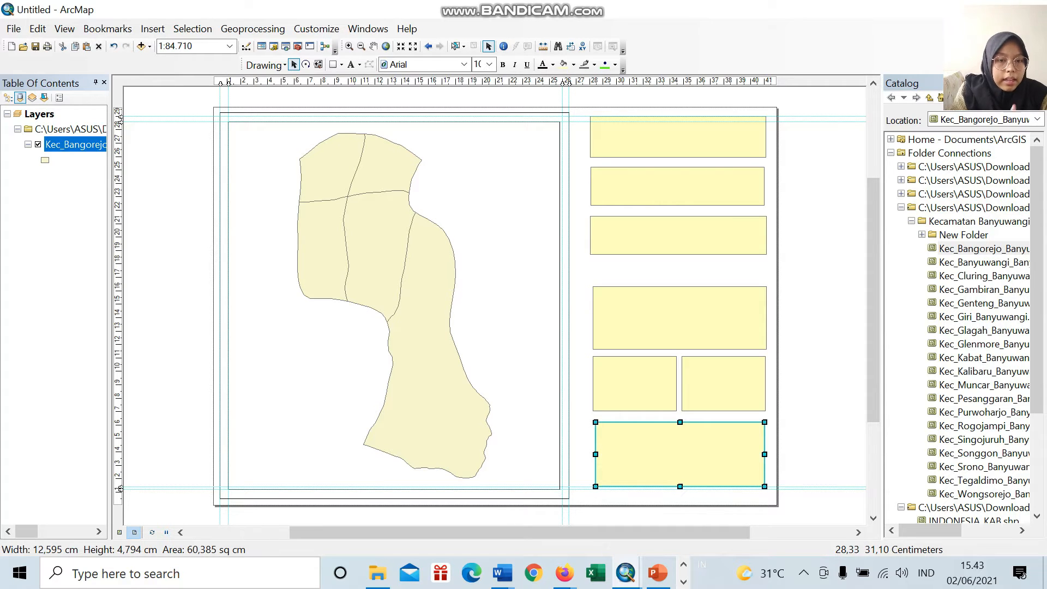
# Step: Add vertical guides at about 28 cm and 41 cm and fit the three upper rectangles' side edges to them
pyautogui.click(591, 82)
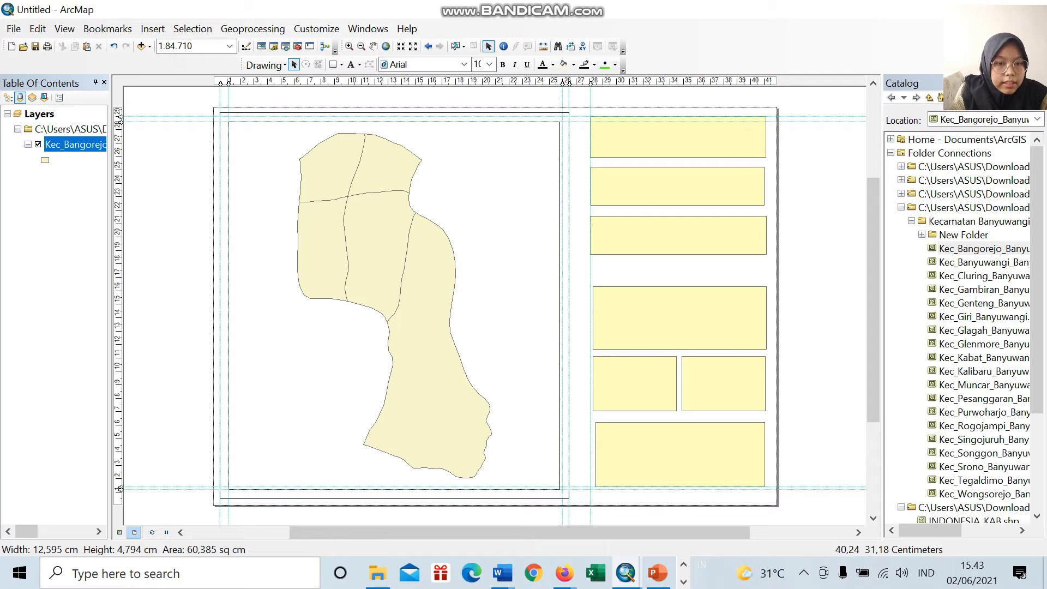
pyautogui.click(764, 82)
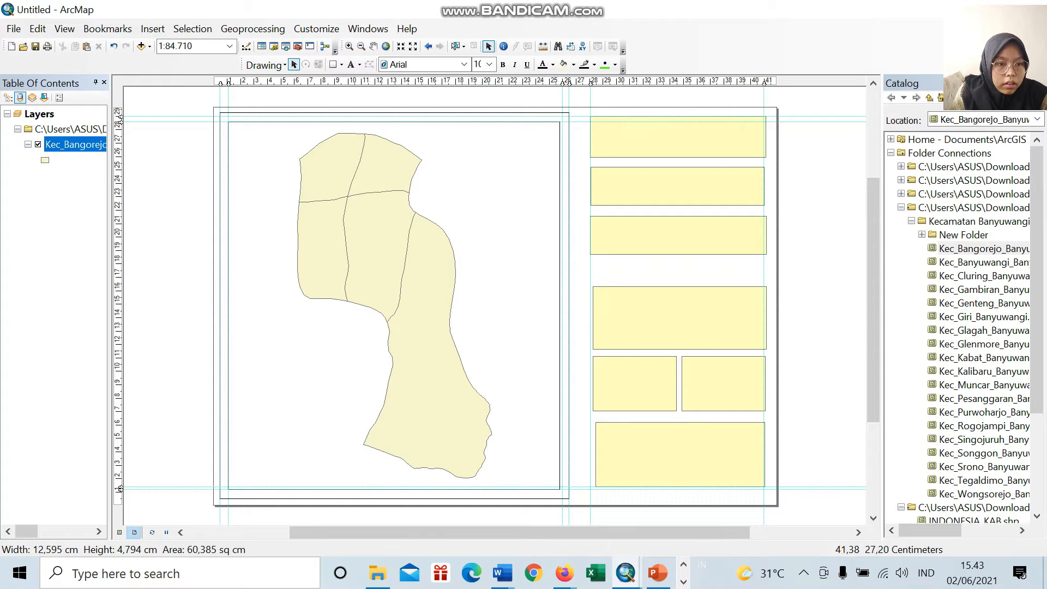
pyautogui.click(764, 140)
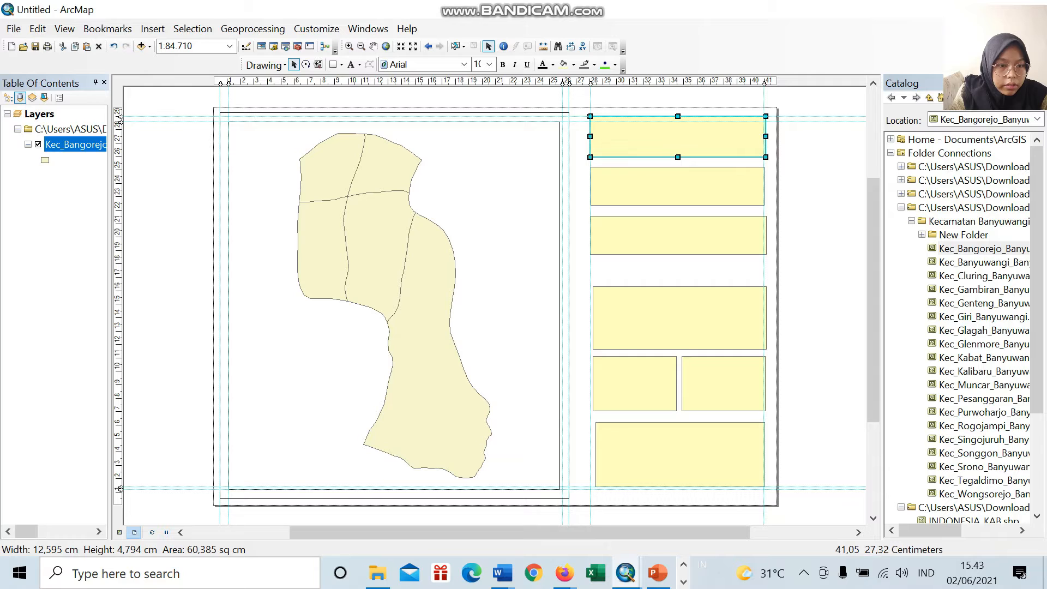
pyautogui.moveTo(766, 138); pyautogui.dragTo(763, 138)
pyautogui.click(764, 195)
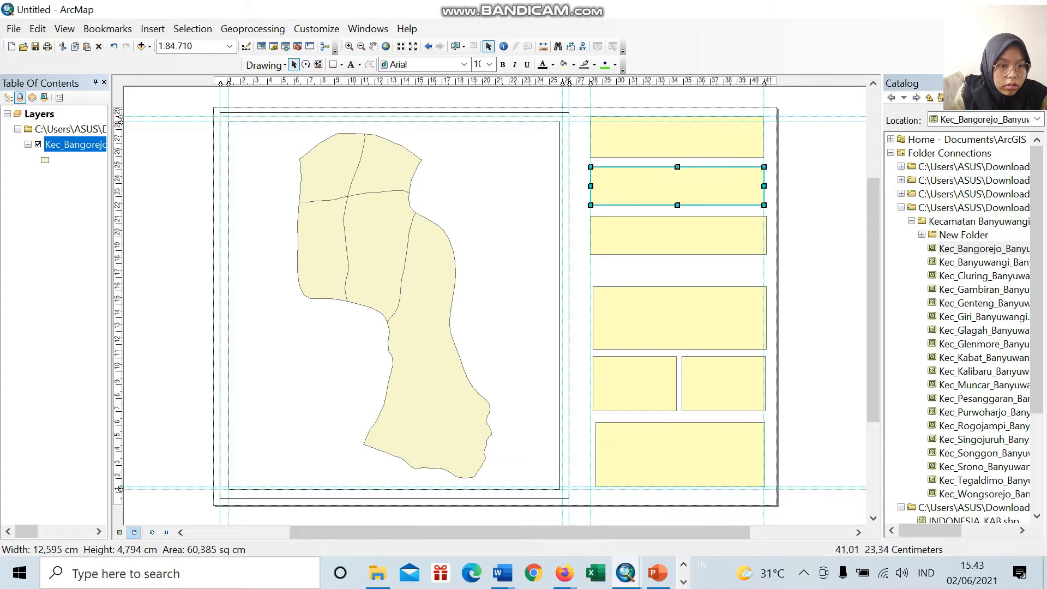
pyautogui.moveTo(764, 186); pyautogui.dragTo(765, 186)
pyautogui.moveTo(590, 187); pyautogui.dragTo(591, 188)
pyautogui.click(765, 234)
pyautogui.moveTo(767, 234); pyautogui.dragTo(763, 235)
# Step: Align the fourth rectangle and the outer edges of the two small rectangles to the guides, and narrow the left small one slightly
pyautogui.click(690, 317)
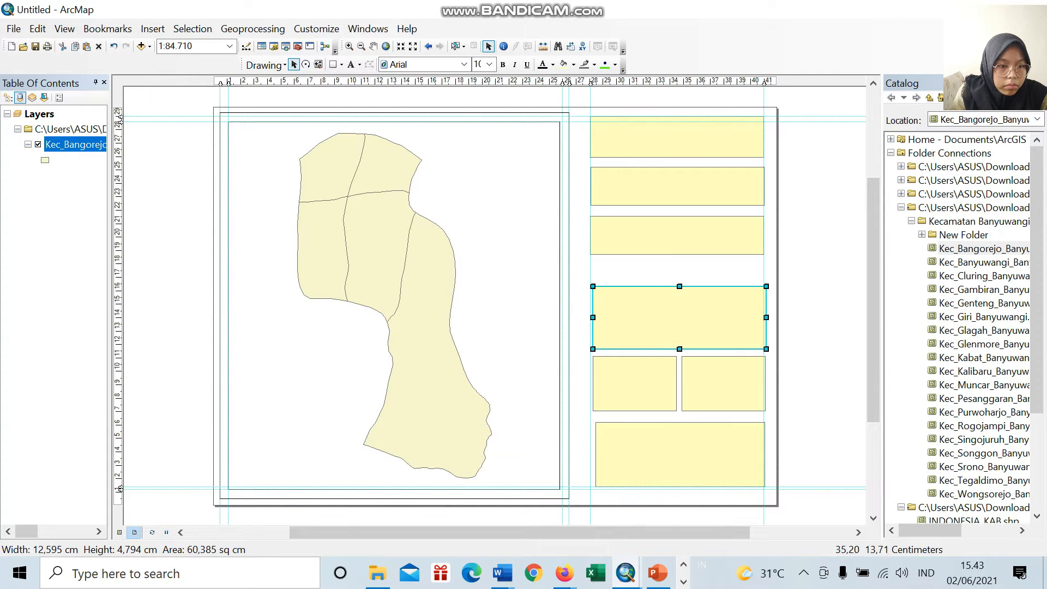
pyautogui.moveTo(767, 317); pyautogui.dragTo(763, 313)
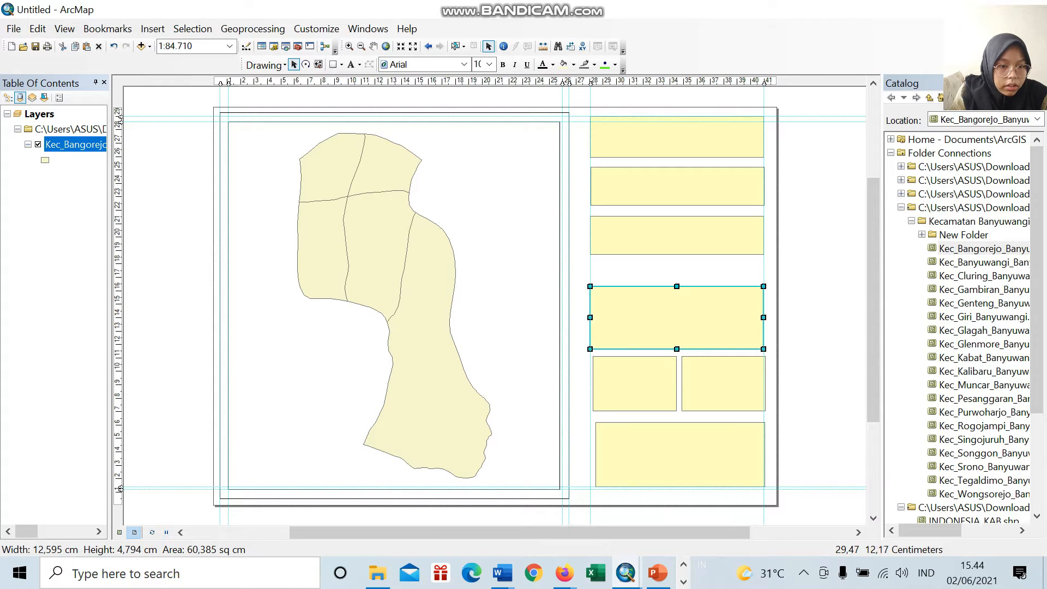
pyautogui.click(621, 381)
pyautogui.moveTo(593, 384); pyautogui.dragTo(590, 385)
pyautogui.click(721, 396)
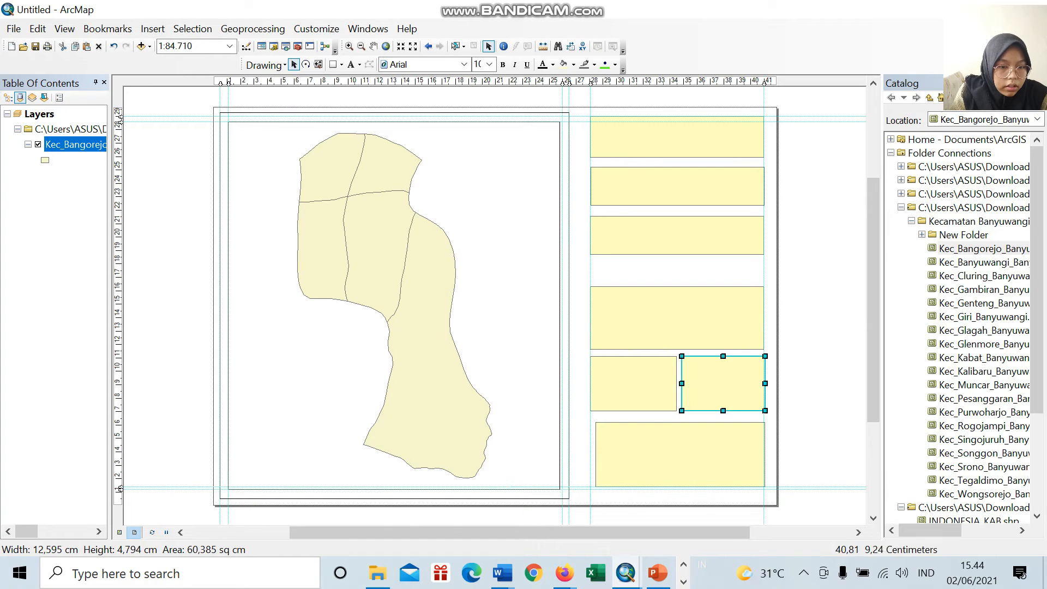
pyautogui.moveTo(765, 384); pyautogui.dragTo(764, 384)
pyautogui.click(664, 391)
pyautogui.moveTo(676, 383); pyautogui.dragTo(675, 383)
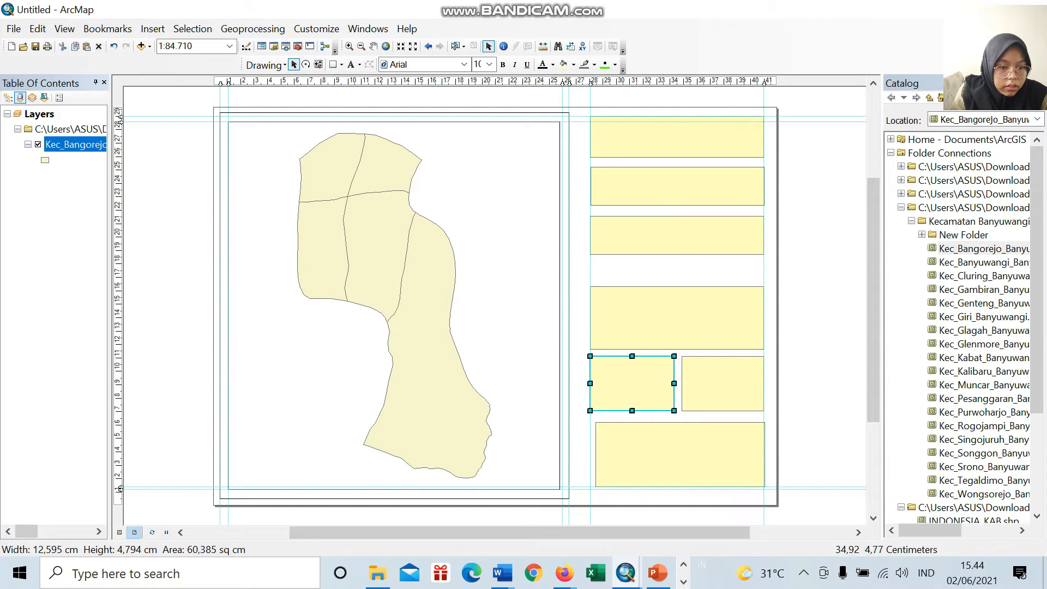
# Step: Extend the lowest rectangle's left edge to the guide at about 28 cm and deselect it
pyautogui.click(682, 442)
pyautogui.moveTo(596, 454); pyautogui.dragTo(590, 454)
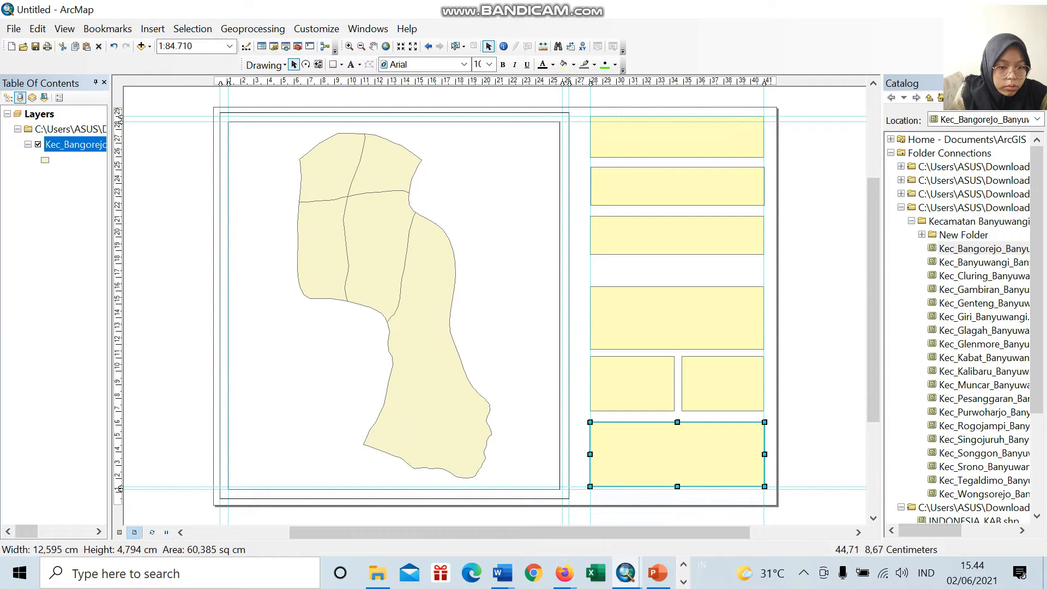
pyautogui.click(813, 389)
# Step: Give the uppermost information rectangle no fill colour and a black outline
pyautogui.click(678, 143)
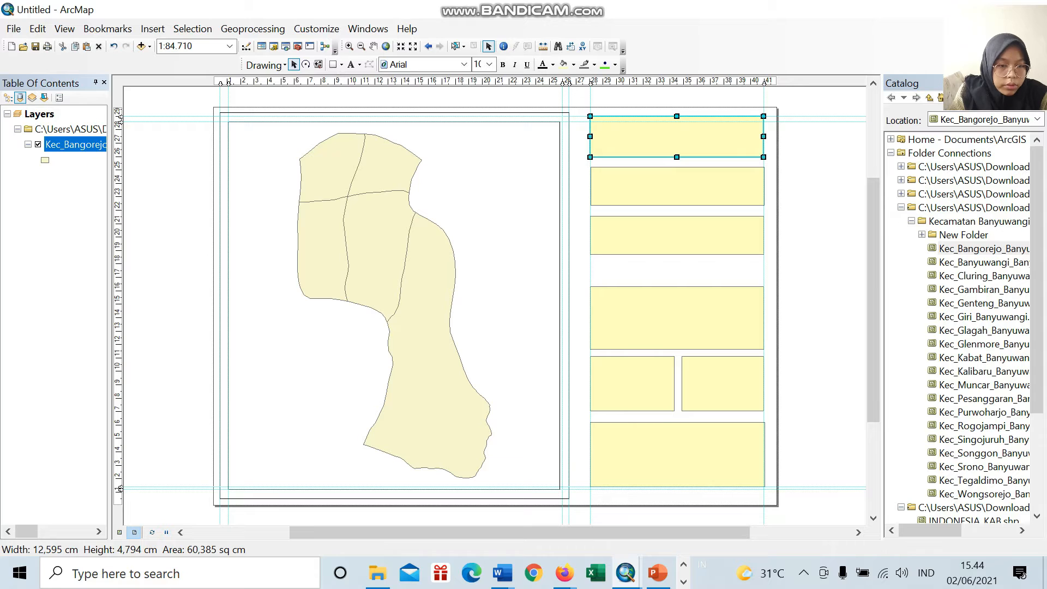
pyautogui.rightClick(679, 138)
pyautogui.click(729, 396)
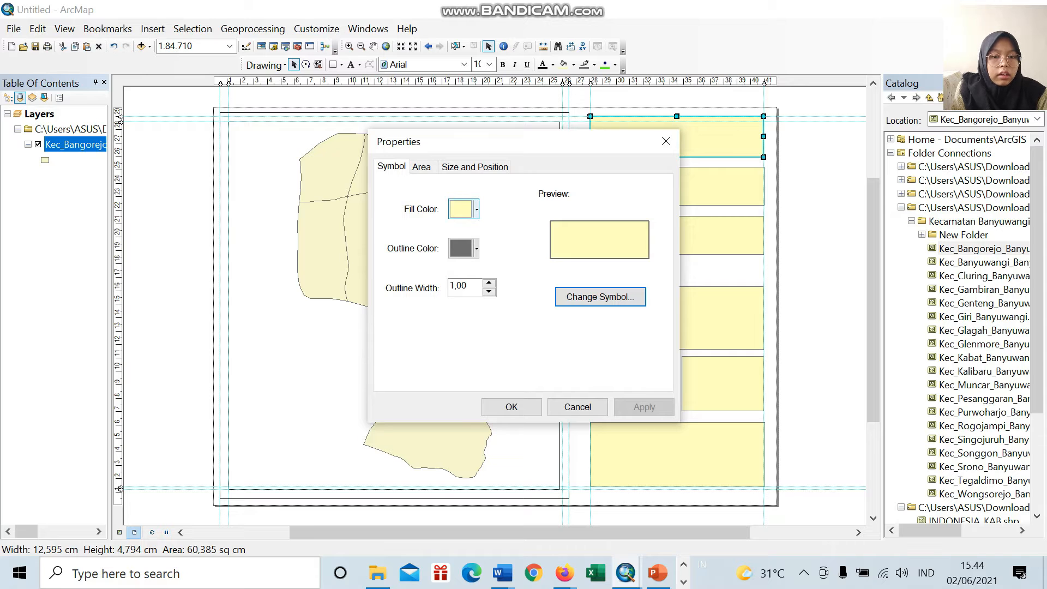
pyautogui.click(461, 209)
pyautogui.click(507, 232)
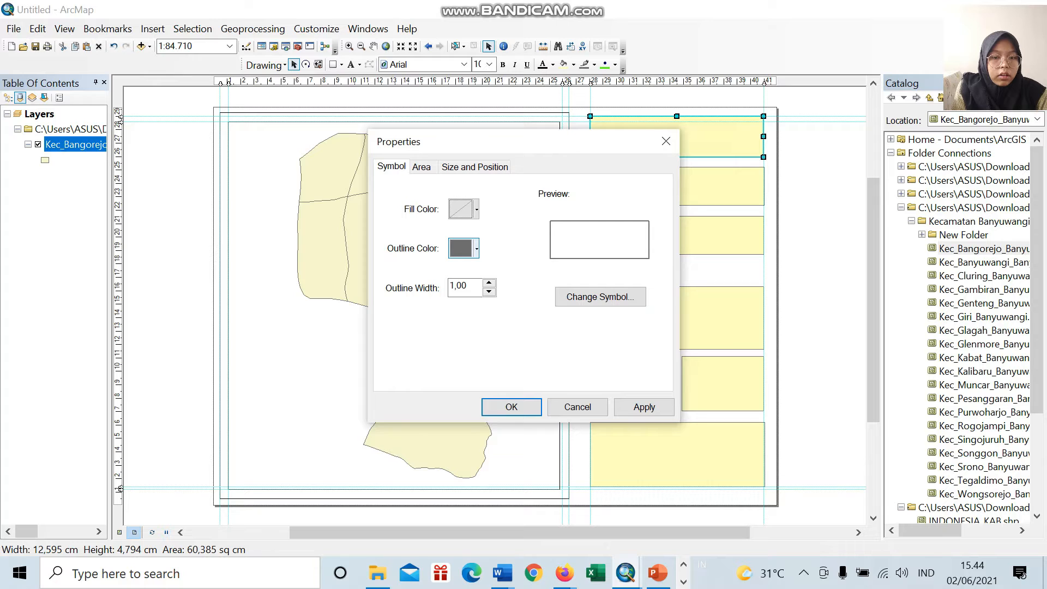
pyautogui.click(461, 248)
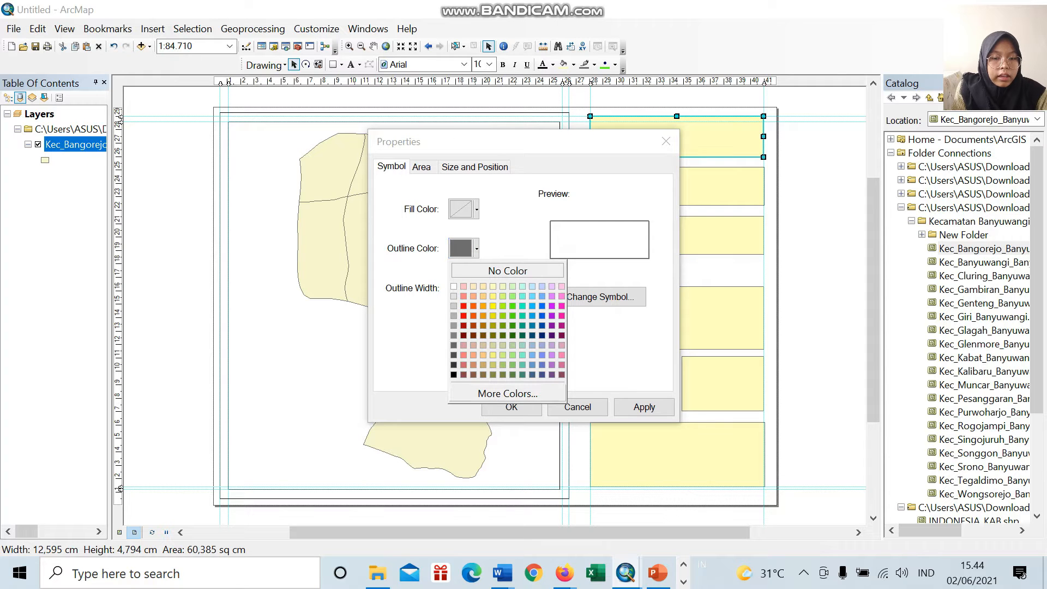
pyautogui.click(453, 374)
pyautogui.click(512, 407)
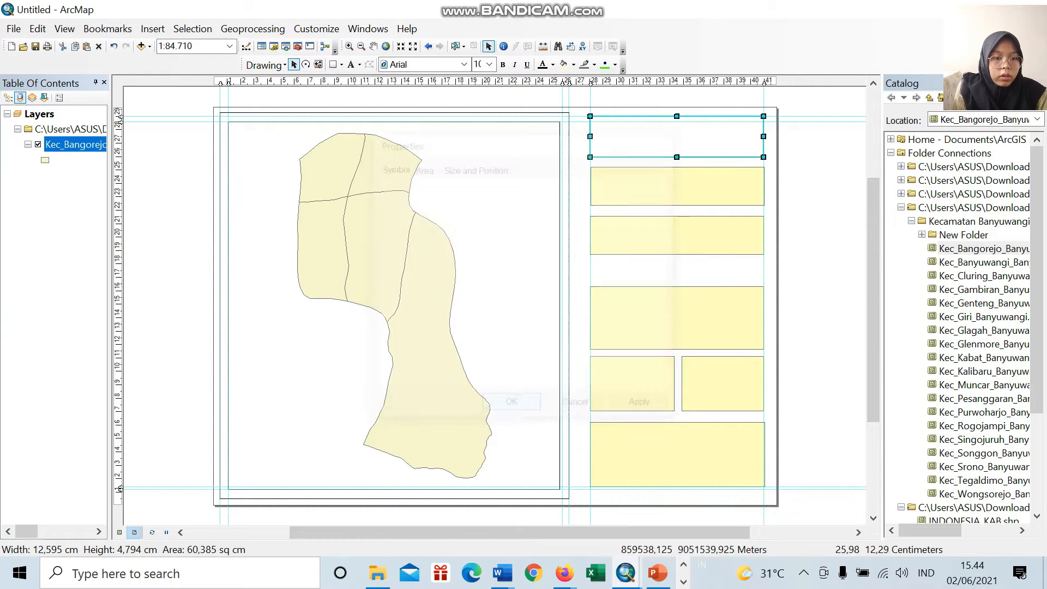
pyautogui.click(672, 197)
pyautogui.rightClick(672, 197)
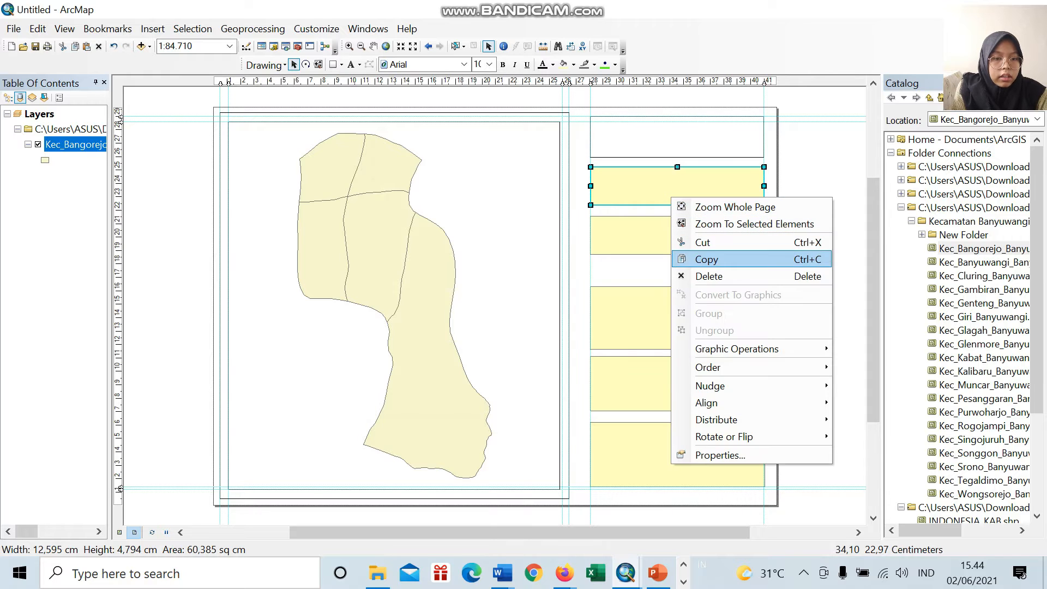
pyautogui.click(720, 455)
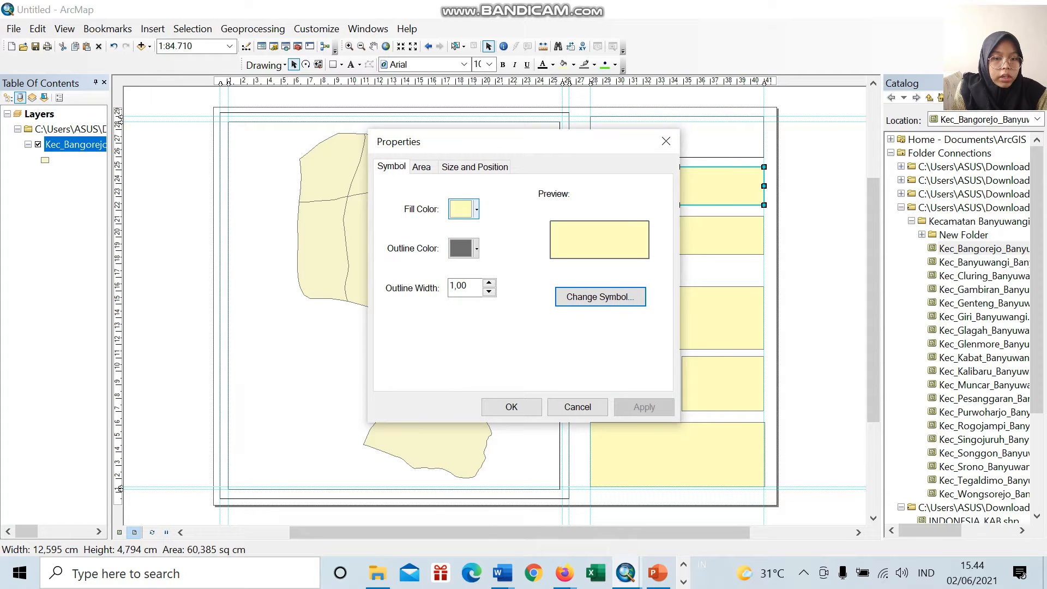
pyautogui.click(463, 209)
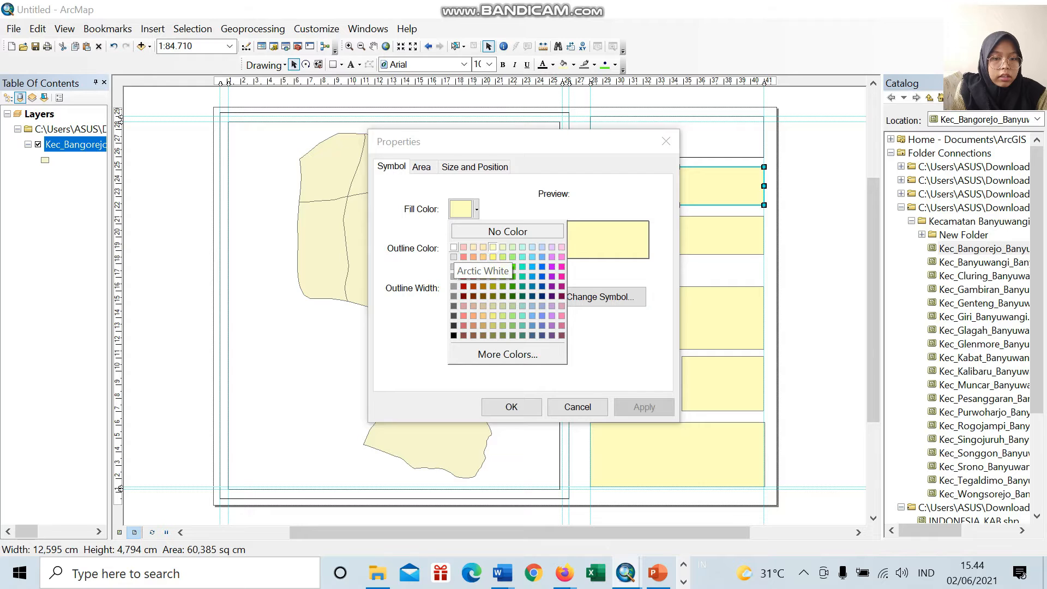
pyautogui.click(492, 248)
pyautogui.click(666, 141)
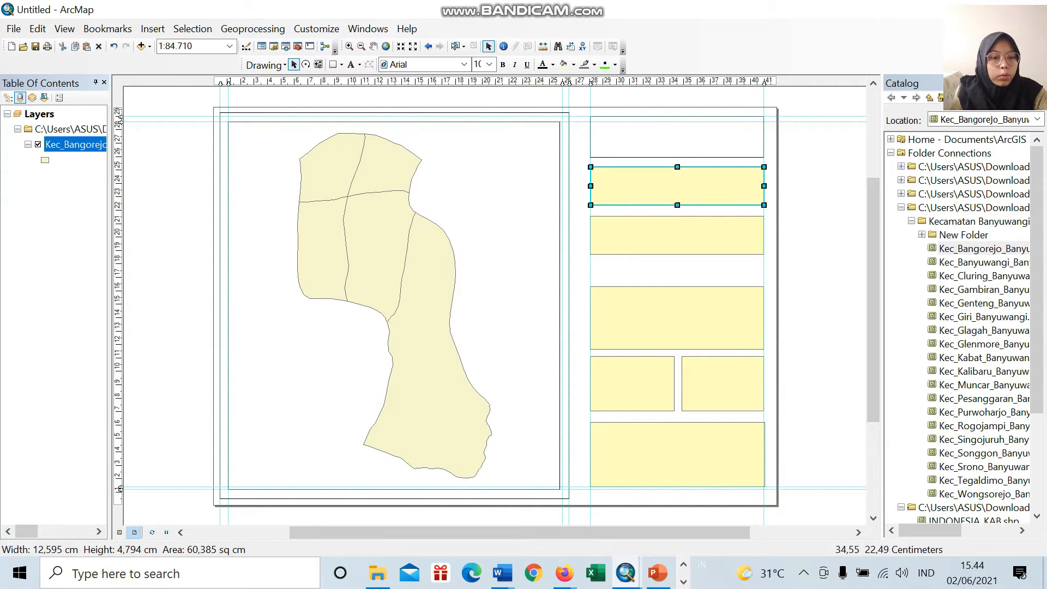
# Step: Set the second rectangle from the top to no fill colour with a black outline
pyautogui.doubleClick(675, 189)
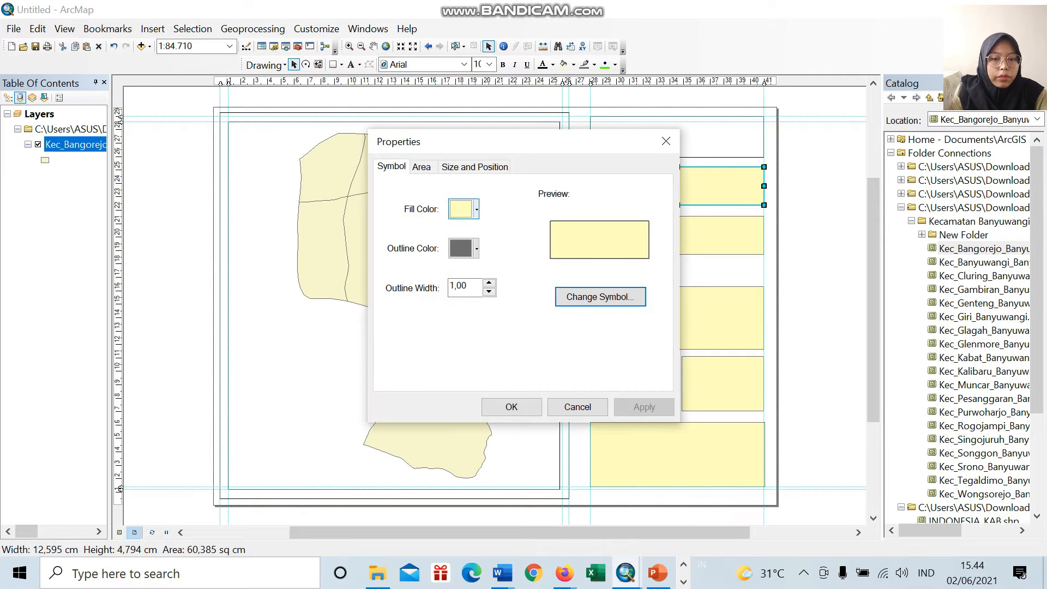
pyautogui.click(463, 209)
pyautogui.click(508, 231)
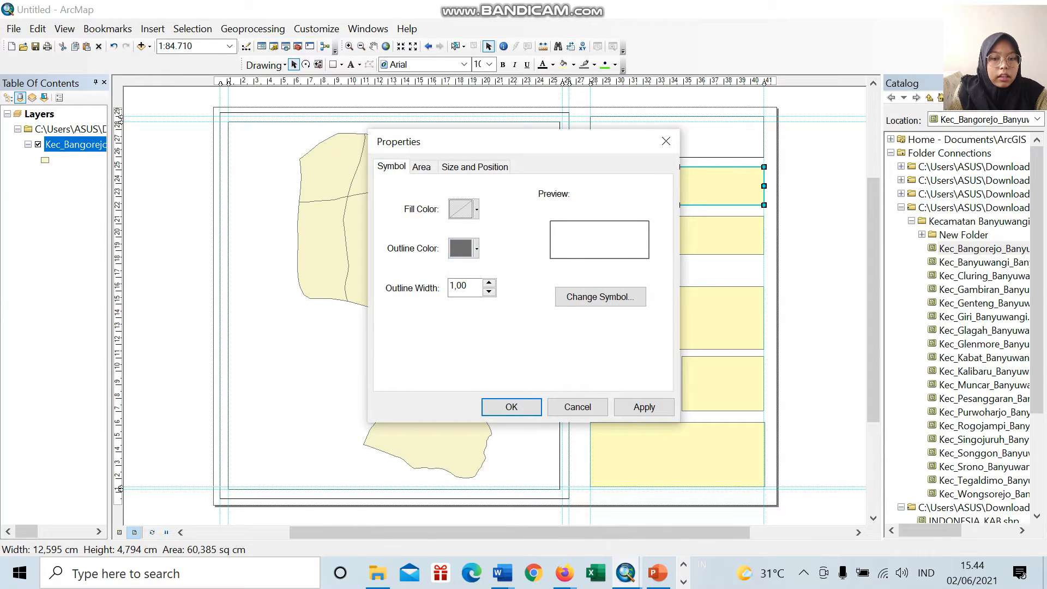
pyautogui.click(464, 249)
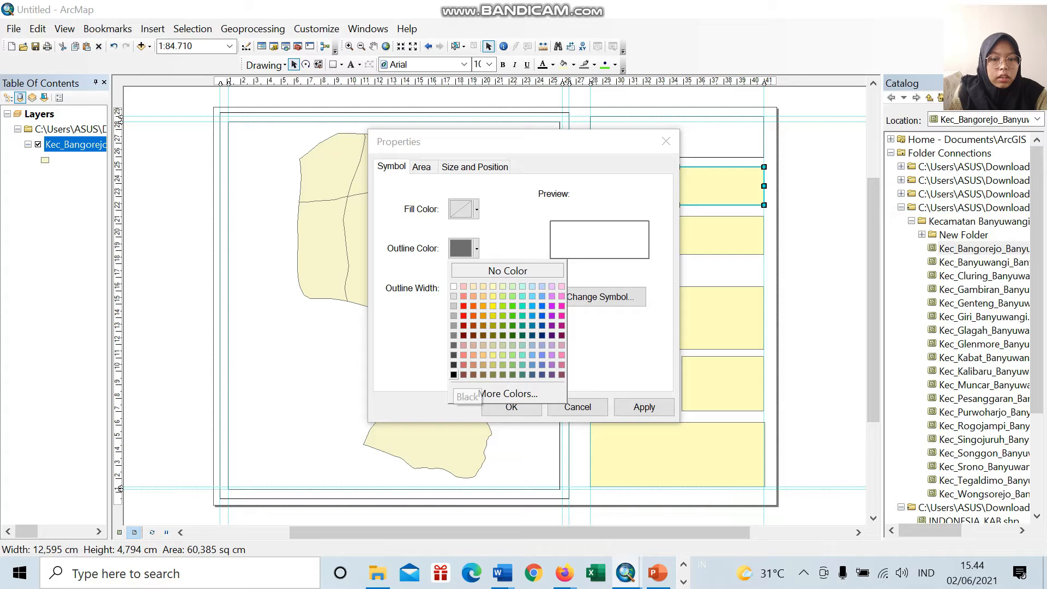
pyautogui.click(454, 375)
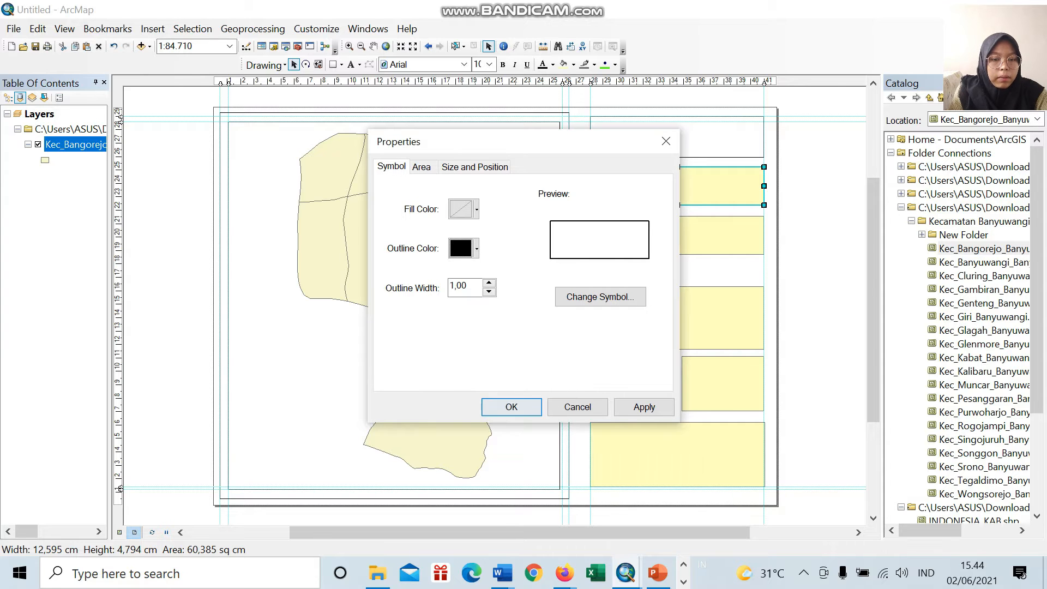
pyautogui.click(511, 407)
# Step: Remove the fill colour from the third rectangle and make its outline black
pyautogui.doubleClick(704, 233)
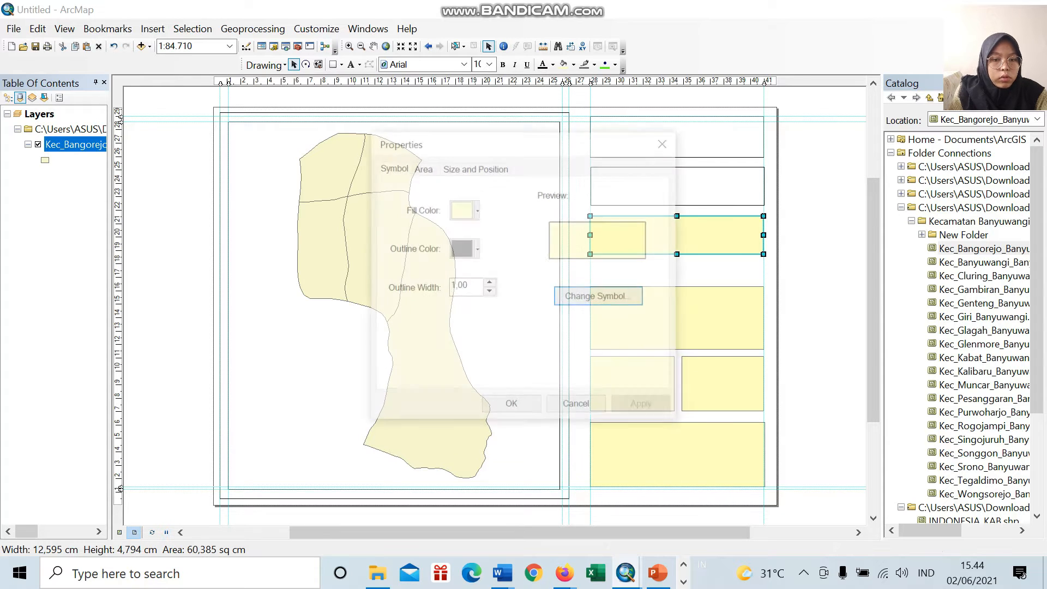
pyautogui.click(471, 209)
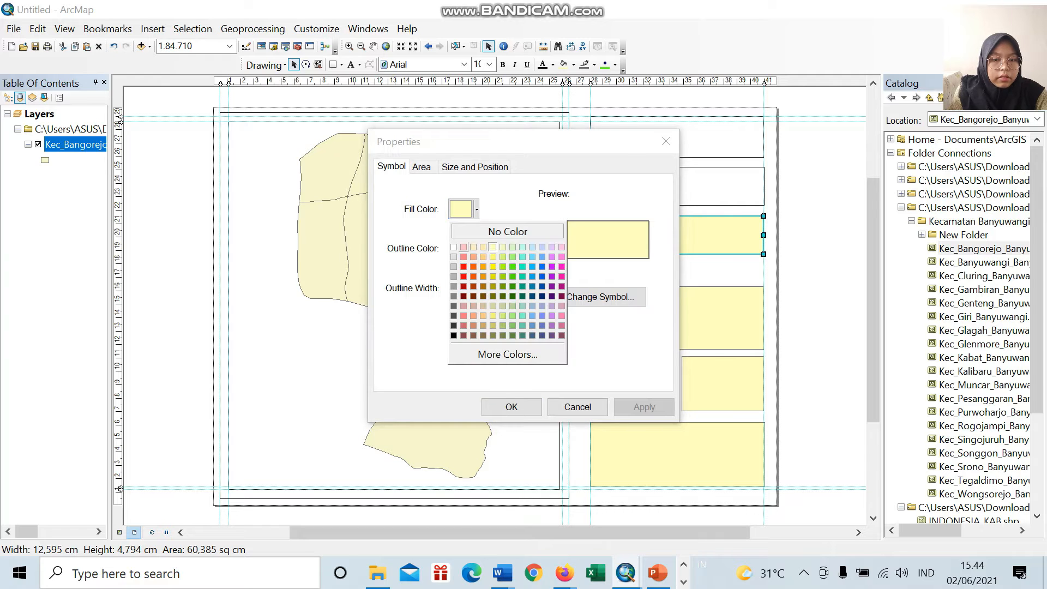
pyautogui.click(508, 232)
pyautogui.click(463, 249)
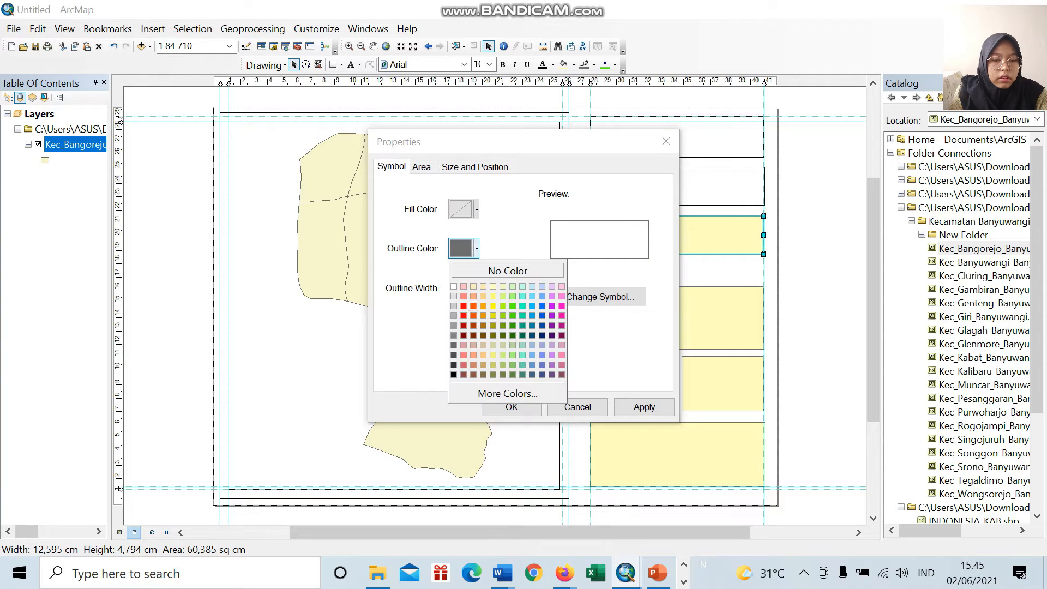
pyautogui.click(512, 407)
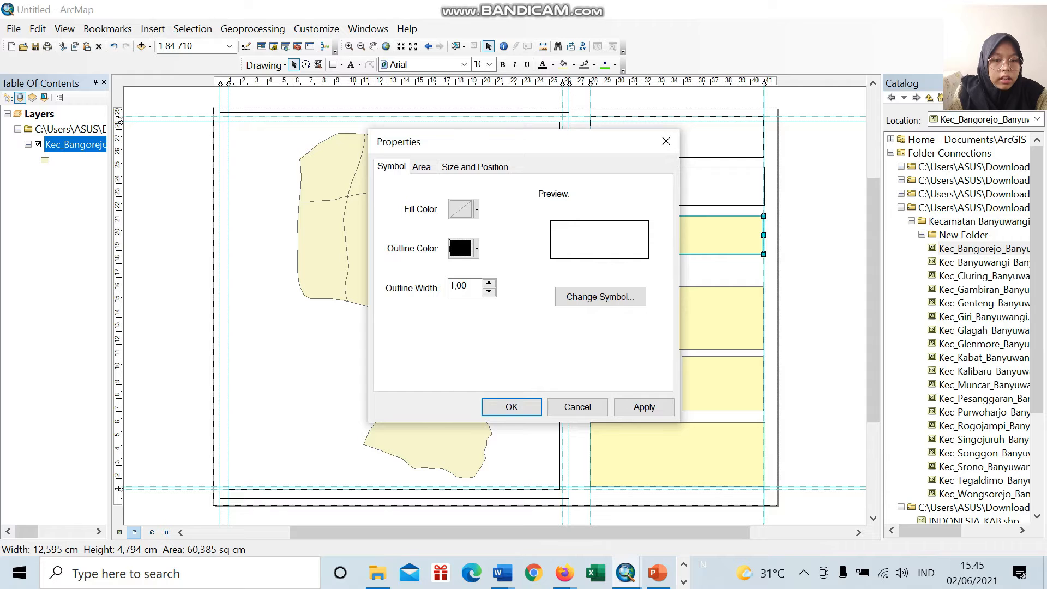
# Step: Set the fill of the fourth rectangle, above the two small ones, to No Color
pyautogui.click(631, 303)
pyautogui.doubleClick(631, 303)
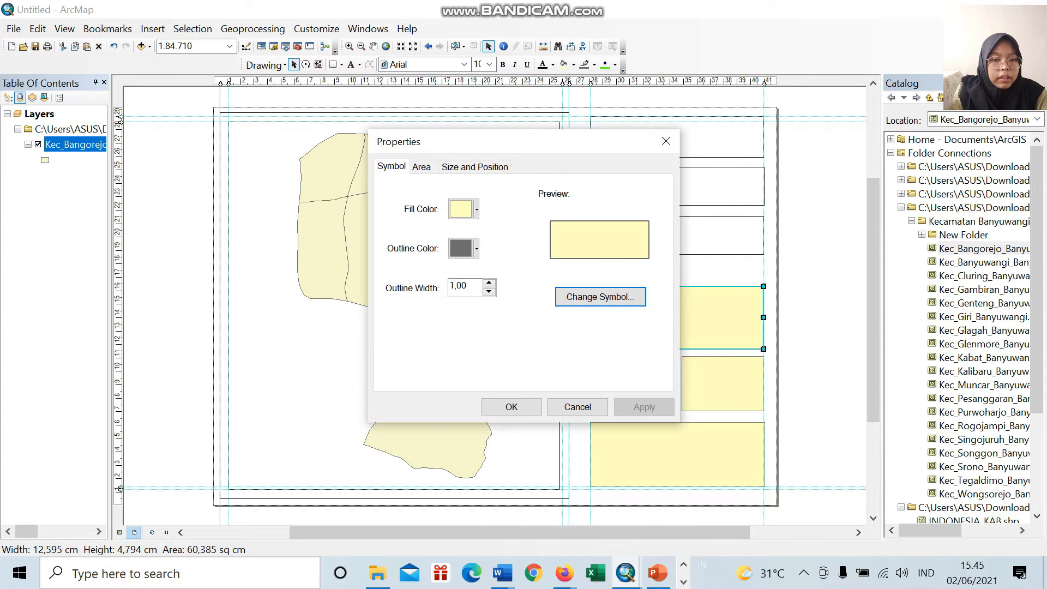
pyautogui.click(472, 210)
pyautogui.click(507, 231)
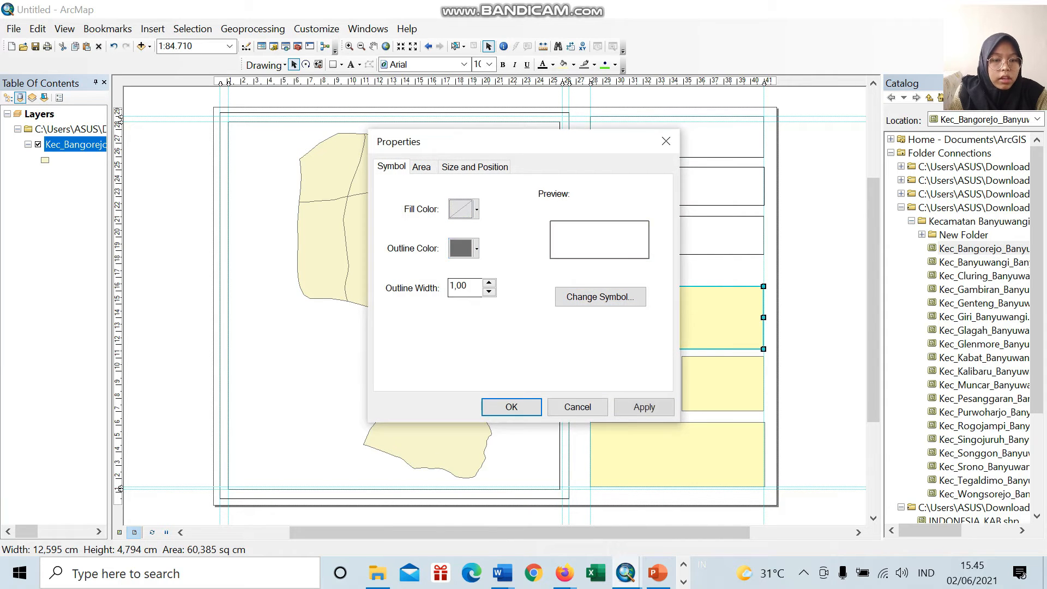
pyautogui.click(512, 406)
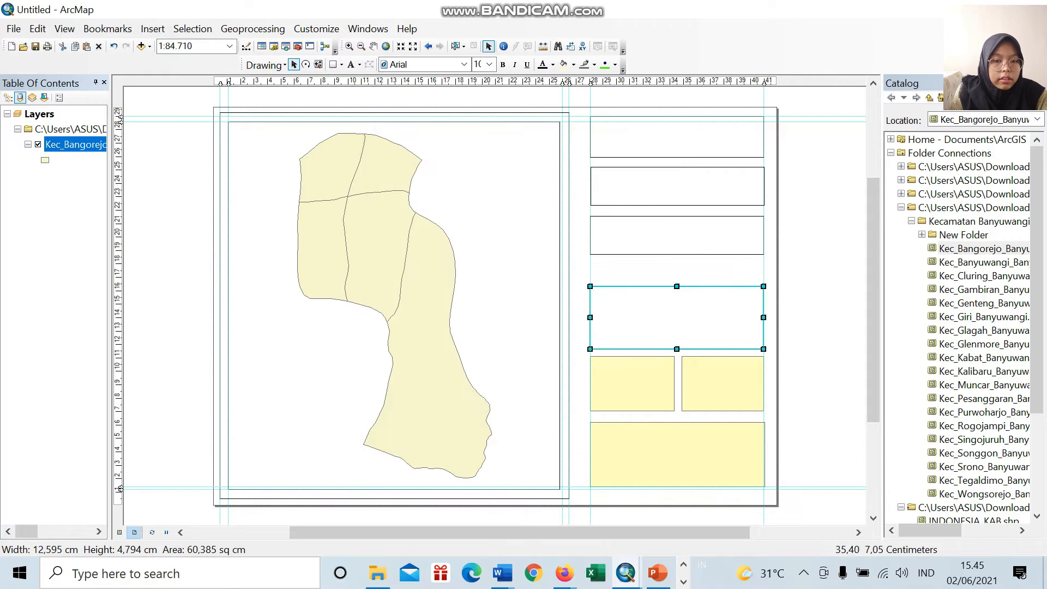
# Step: Set the left small rectangle's fill to No Color
pyautogui.click(632, 384)
pyautogui.doubleClick(633, 384)
pyautogui.click(472, 209)
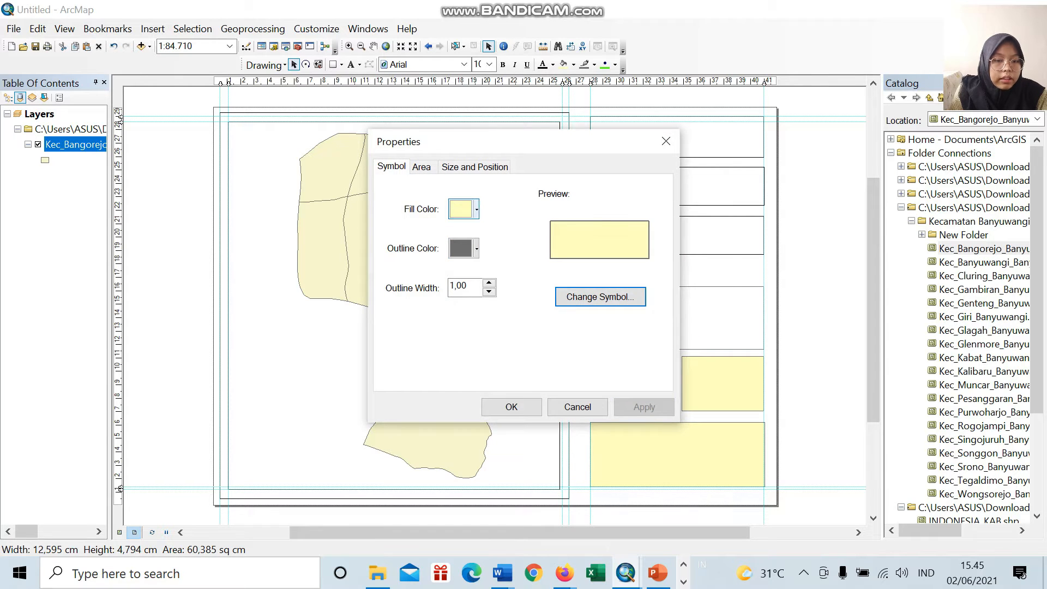
pyautogui.click(507, 231)
pyautogui.click(511, 407)
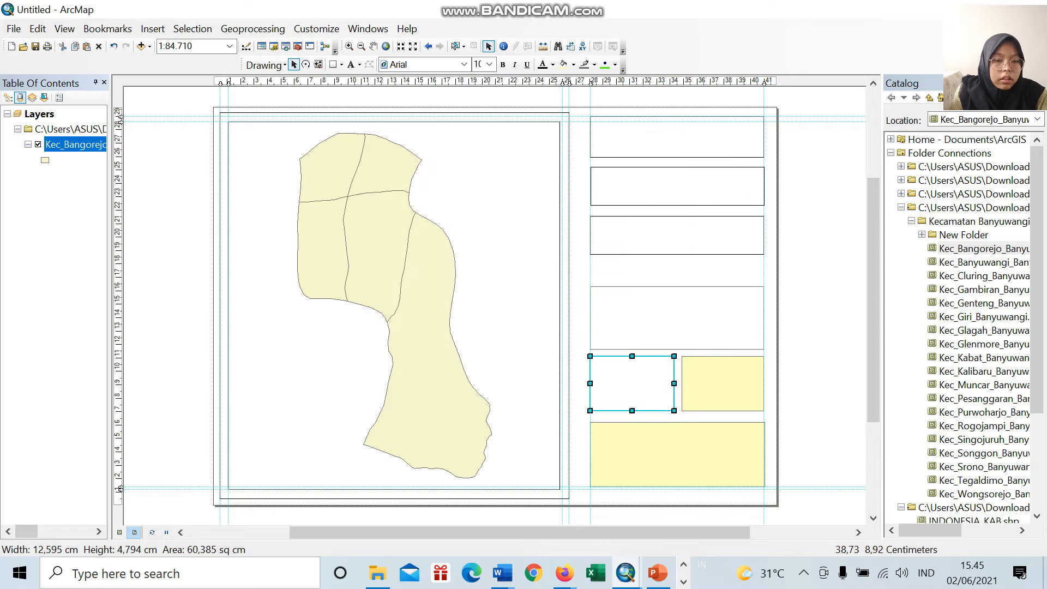
# Step: Set the right small rectangle's fill to No Color
pyautogui.click(723, 384)
pyautogui.doubleClick(723, 384)
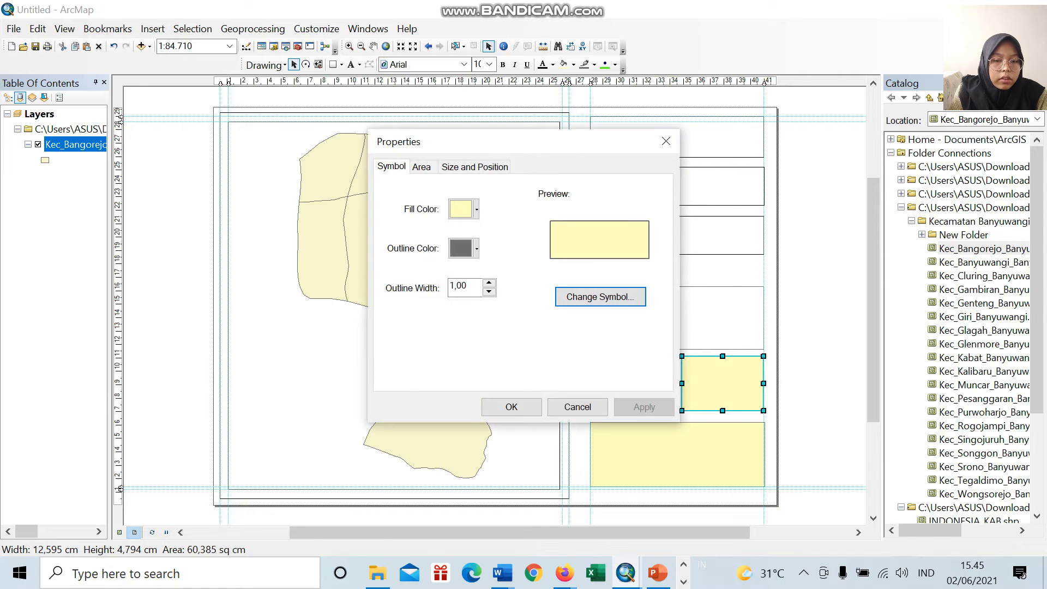
pyautogui.click(471, 209)
pyautogui.click(507, 231)
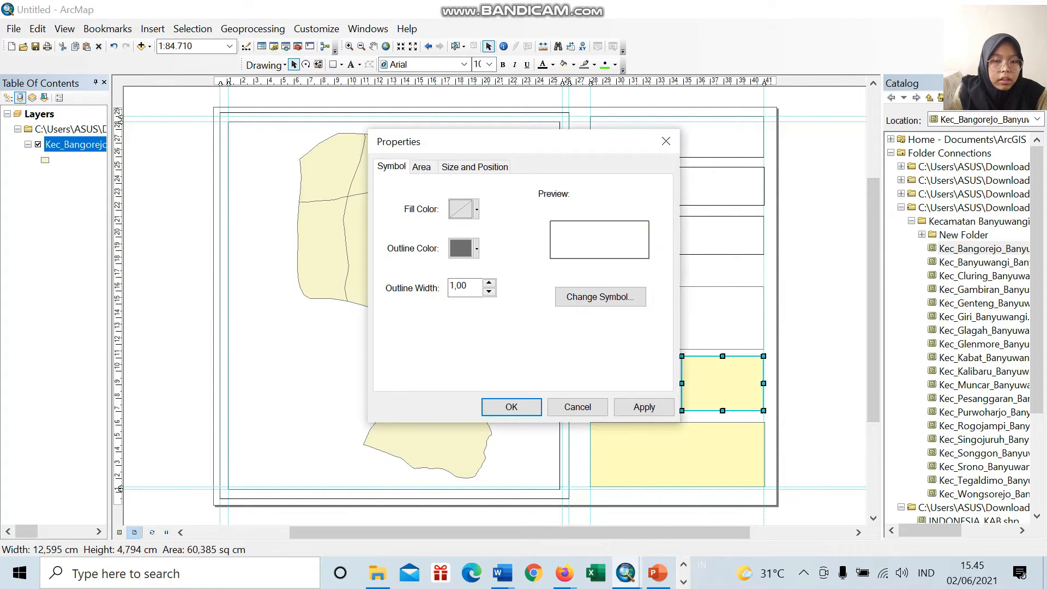
pyautogui.click(512, 407)
# Step: Remove the fill colour from the lowest rectangle near the page's lower edge
pyautogui.doubleClick(677, 454)
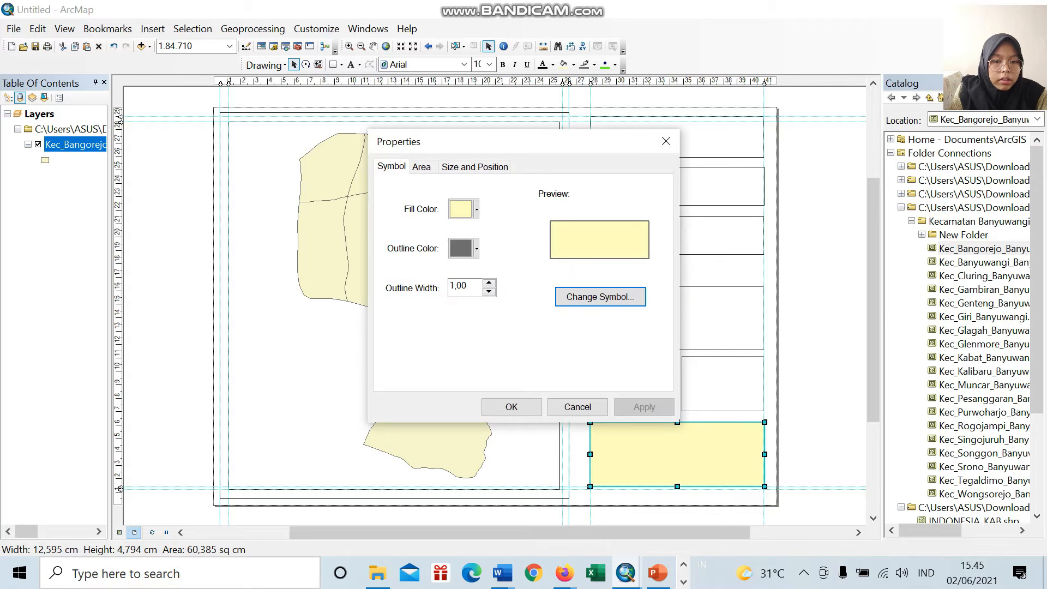
pyautogui.click(472, 210)
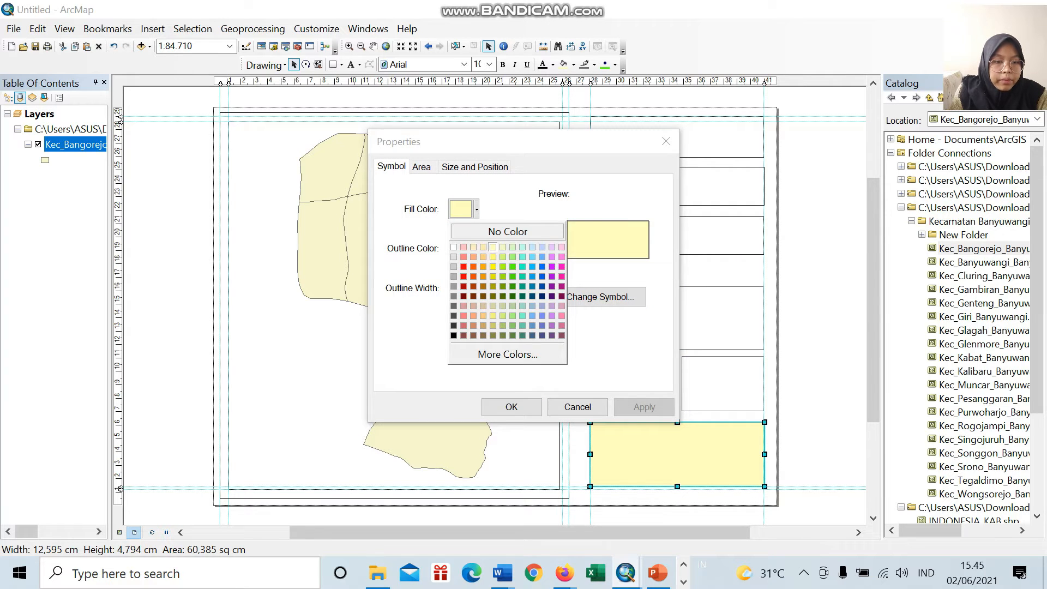
pyautogui.click(508, 231)
pyautogui.click(511, 407)
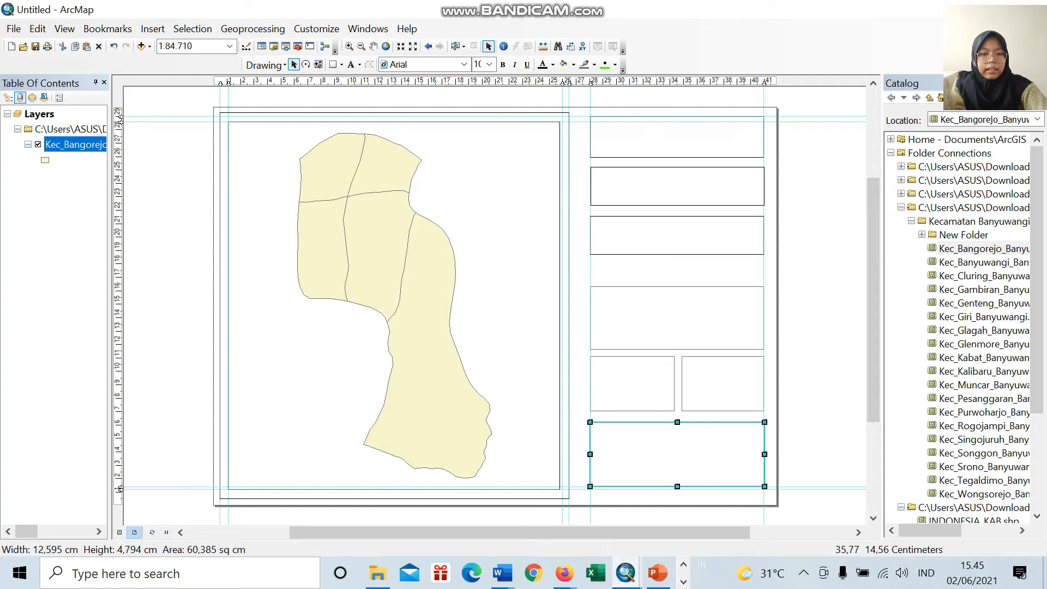
pyautogui.scroll(-1, 698, 287)
pyautogui.scroll(1, 491, 289)
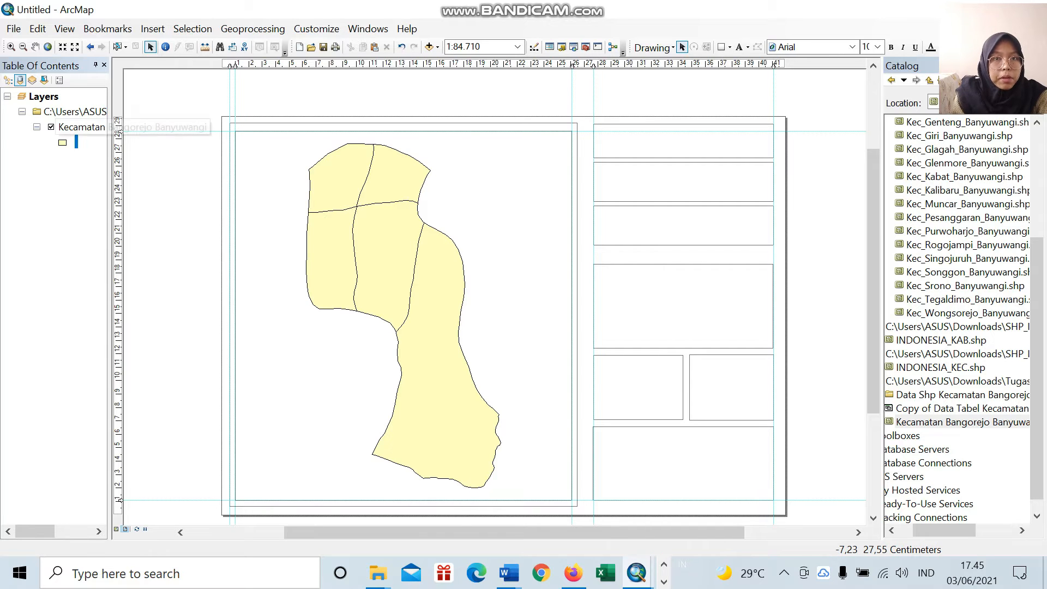
# Step: Symbolize the Kecamatan Bangorejo Banyuwangi layer with graduated colors by the RT field, using the pastel red-yellow-green-blue color ramp
pyautogui.rightClick(87, 128)
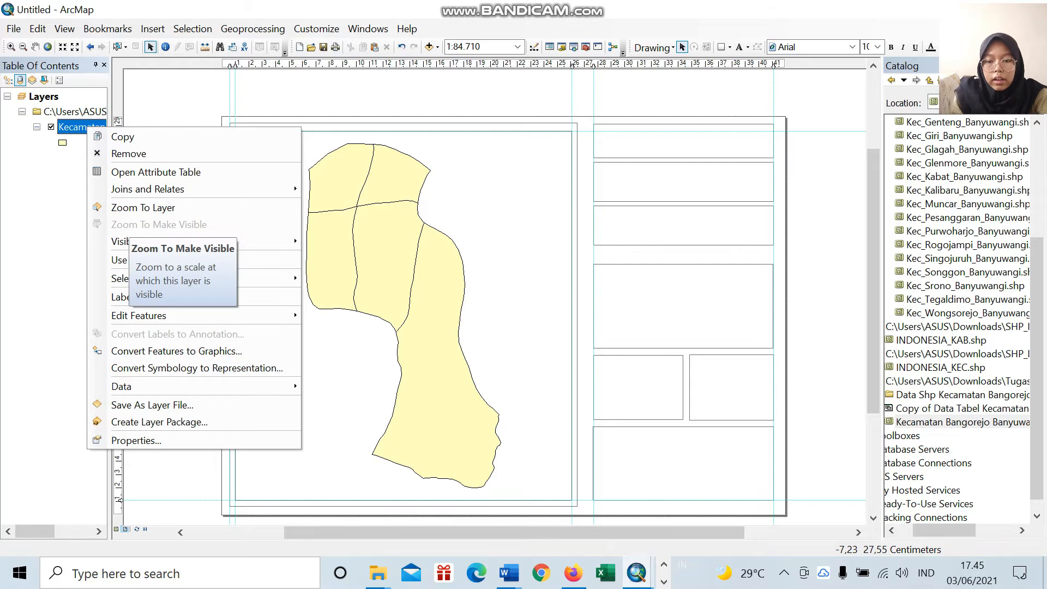
pyautogui.click(136, 440)
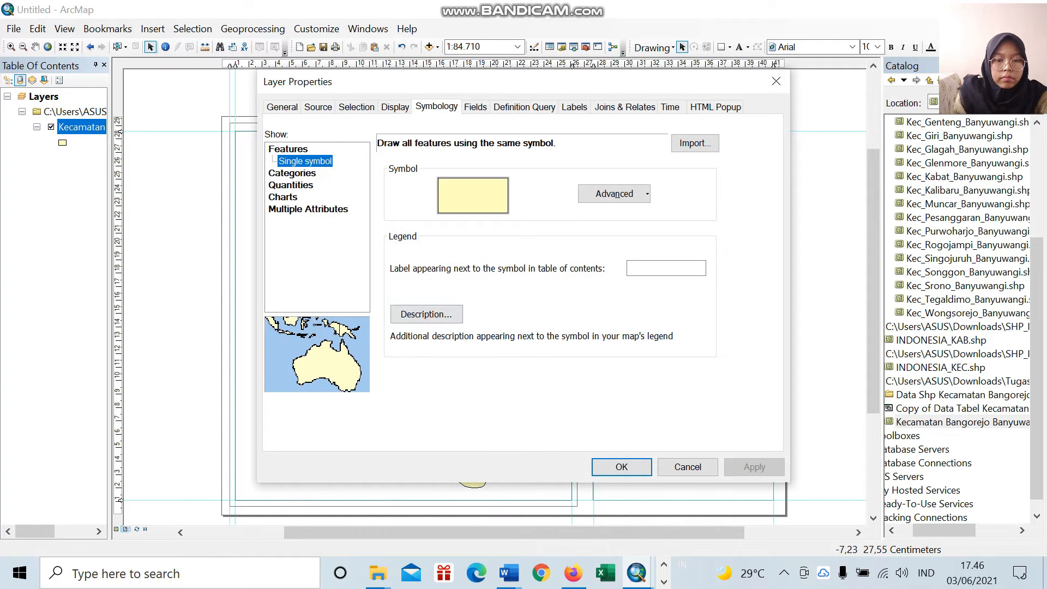
pyautogui.click(473, 195)
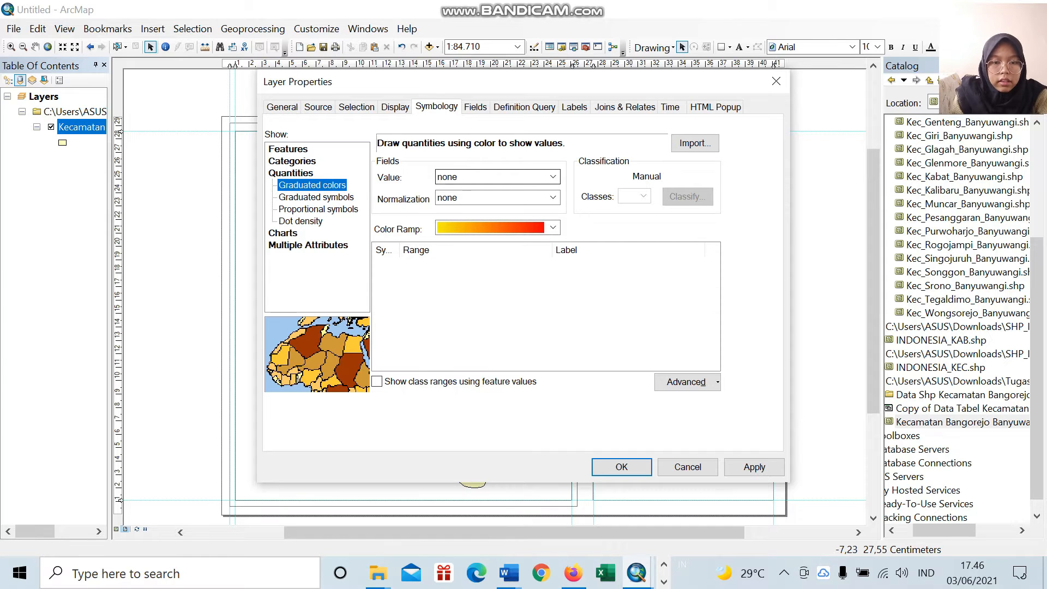
pyautogui.click(553, 177)
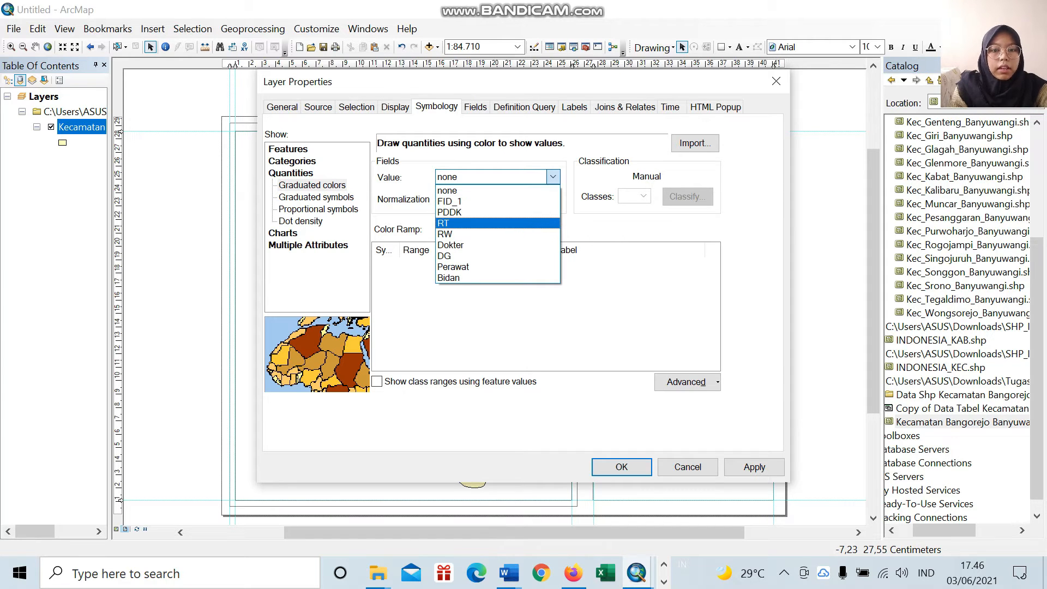
pyautogui.click(443, 223)
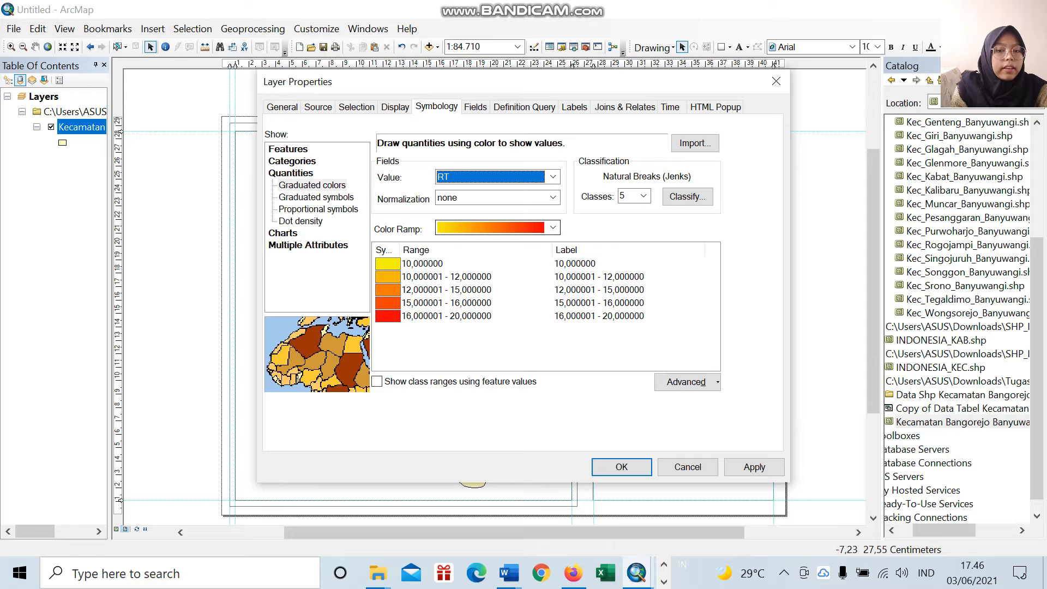
pyautogui.click(553, 228)
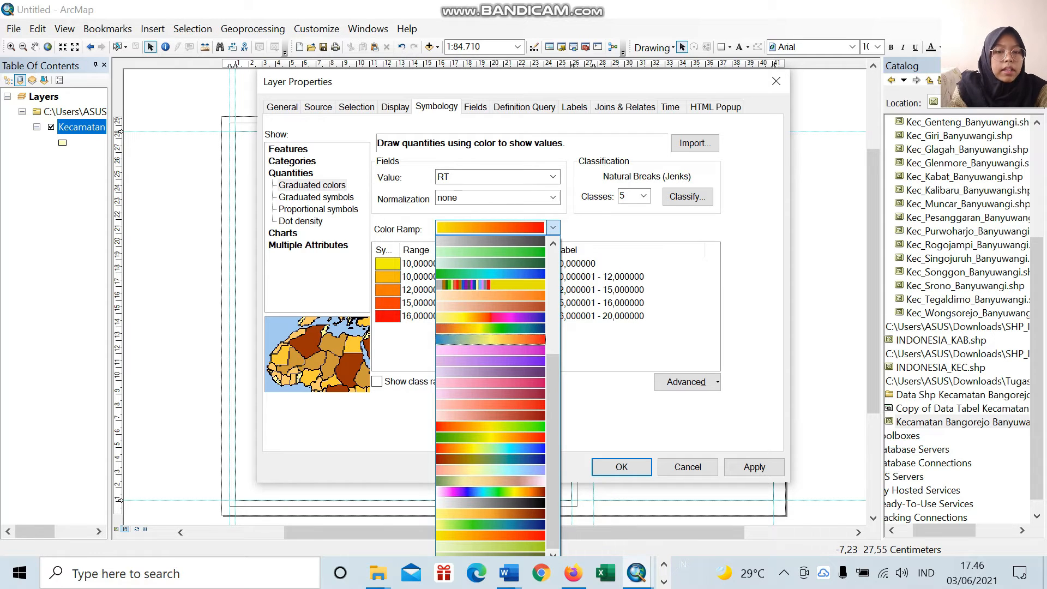
pyautogui.click(491, 469)
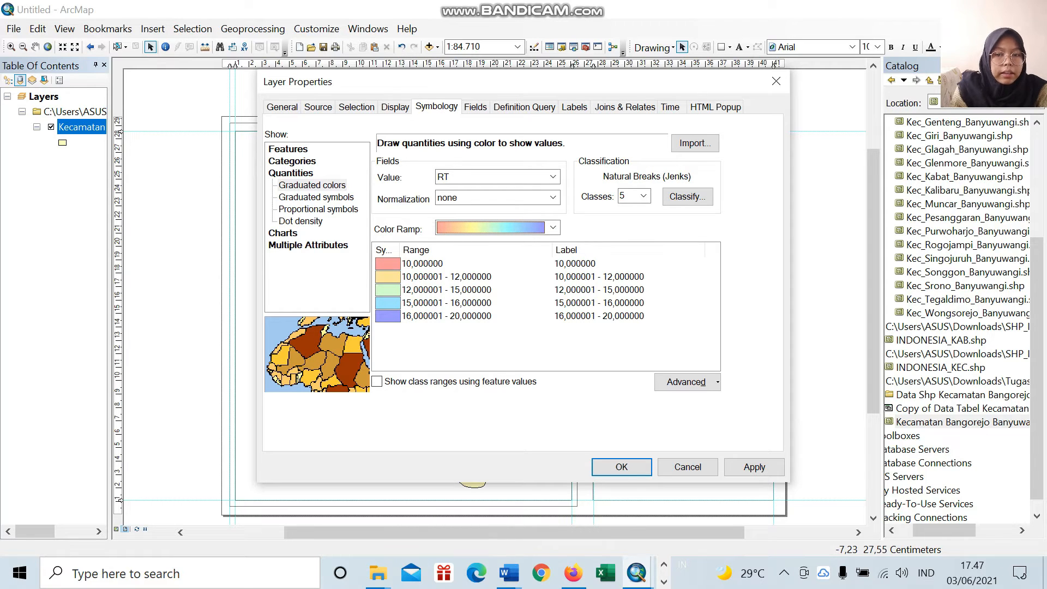
pyautogui.click(622, 467)
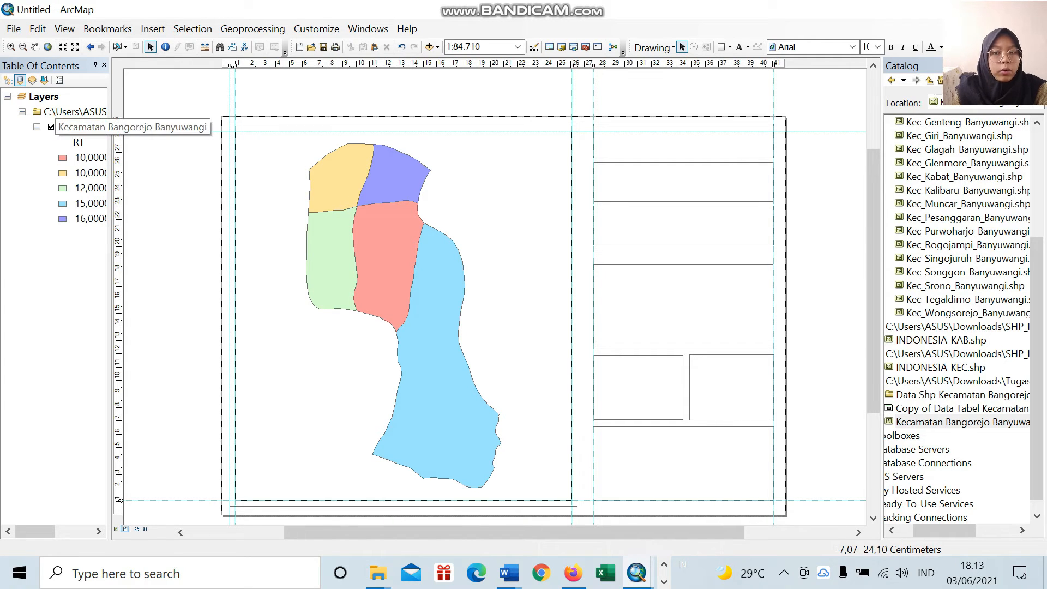
# Step: Turn on feature labels for the Kecamatan Bangorejo Banyuwangi layer, using DESA as the label field
pyautogui.rightClick(82, 127)
pyautogui.click(153, 437)
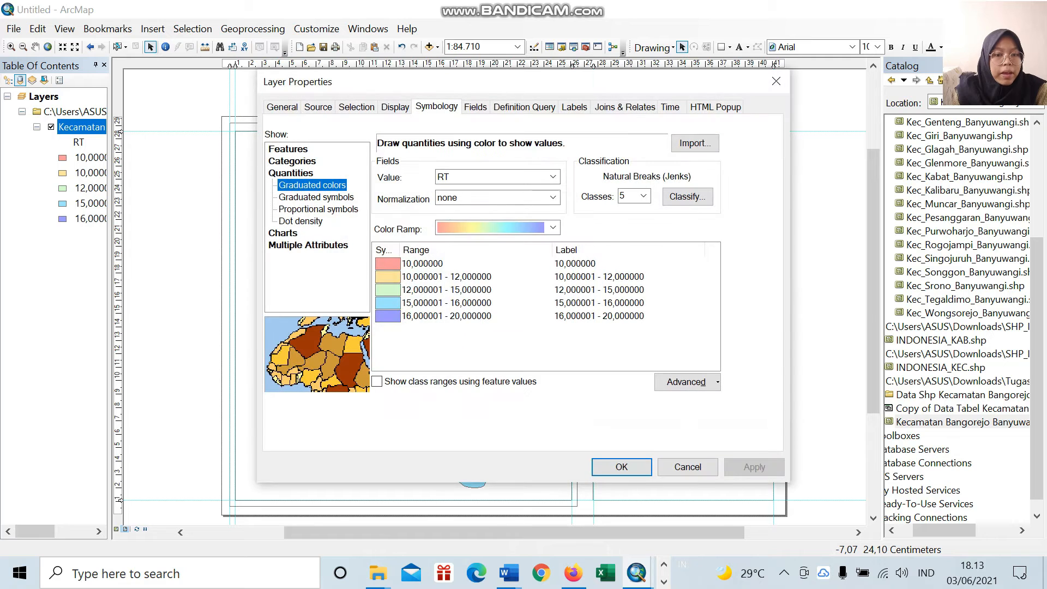
pyautogui.click(575, 106)
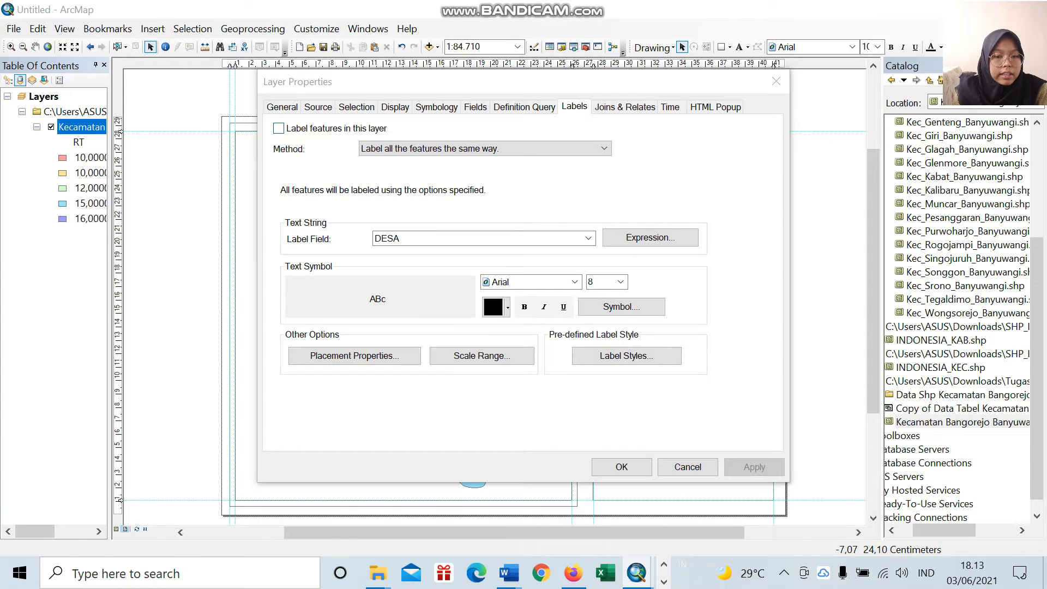
pyautogui.click(279, 128)
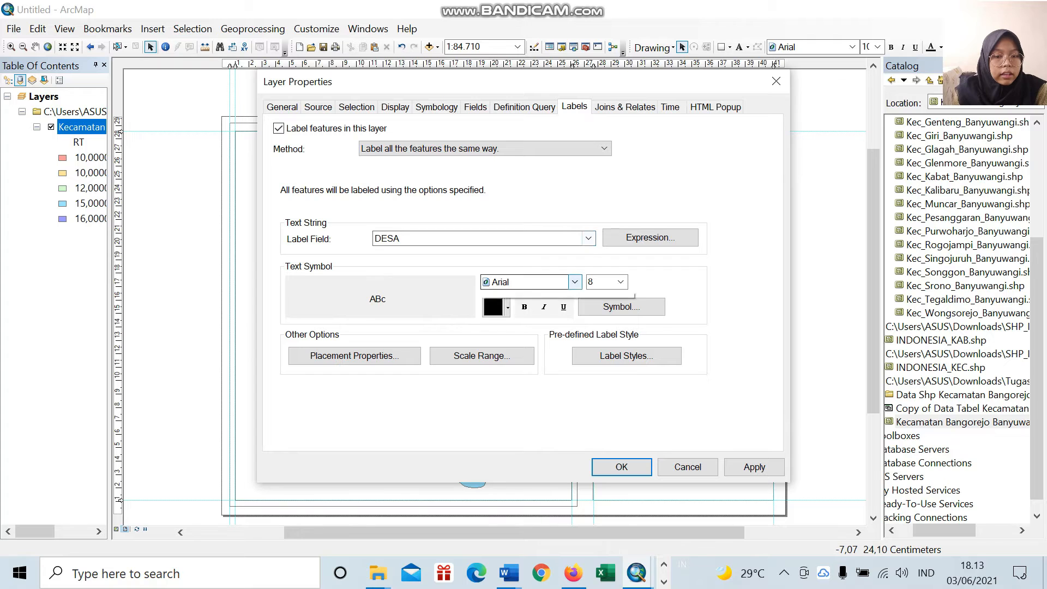
# Step: Set the village labels' font to Times New Roman, size 12, and apply the layer properties
pyautogui.click(574, 282)
pyautogui.scroll(-20, 551, 333)
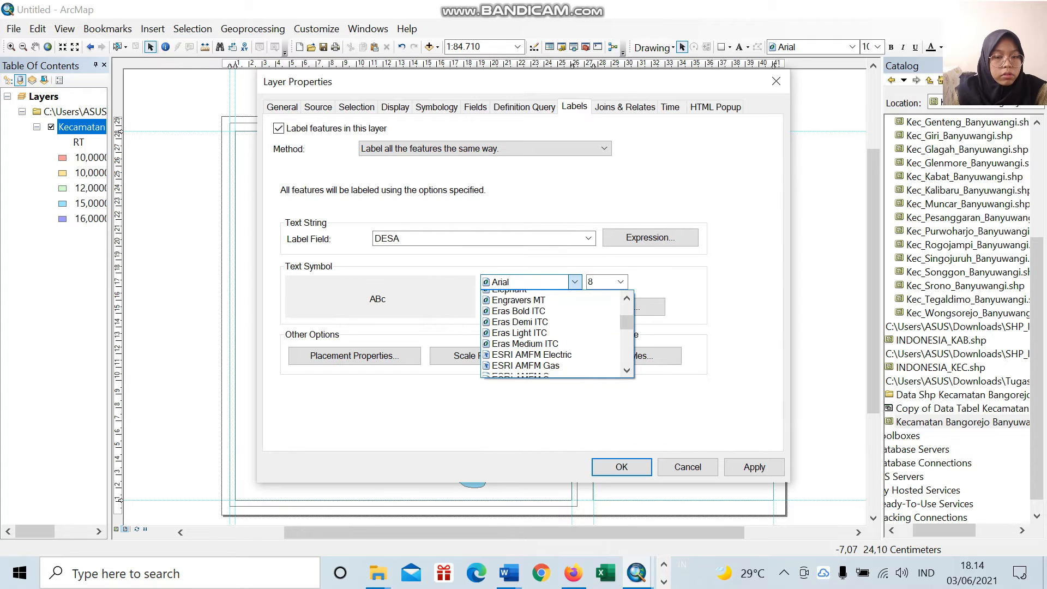
pyautogui.scroll(-20, 551, 333)
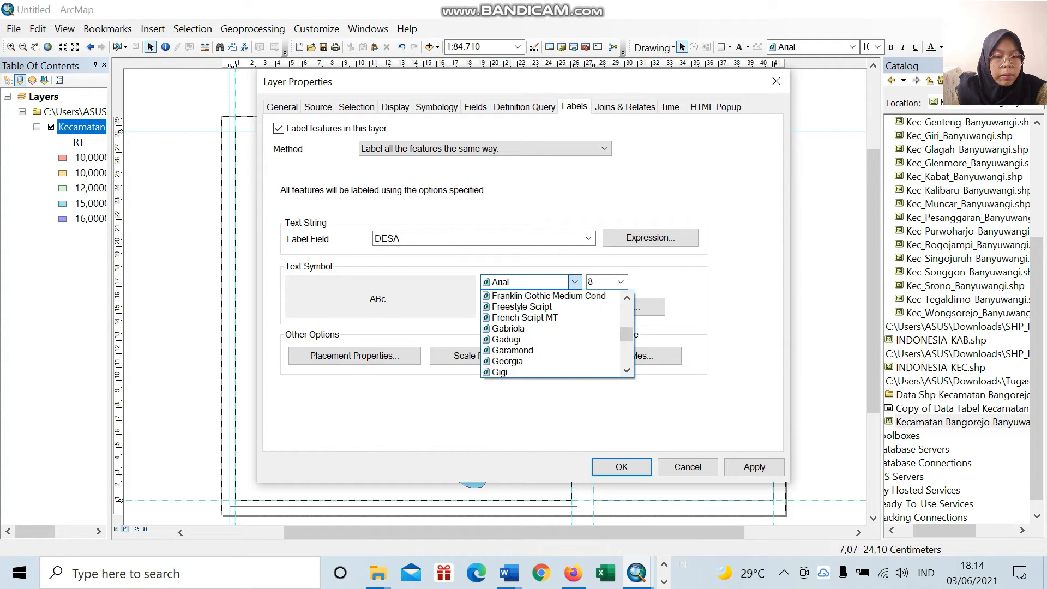
pyautogui.scroll(-18, 551, 332)
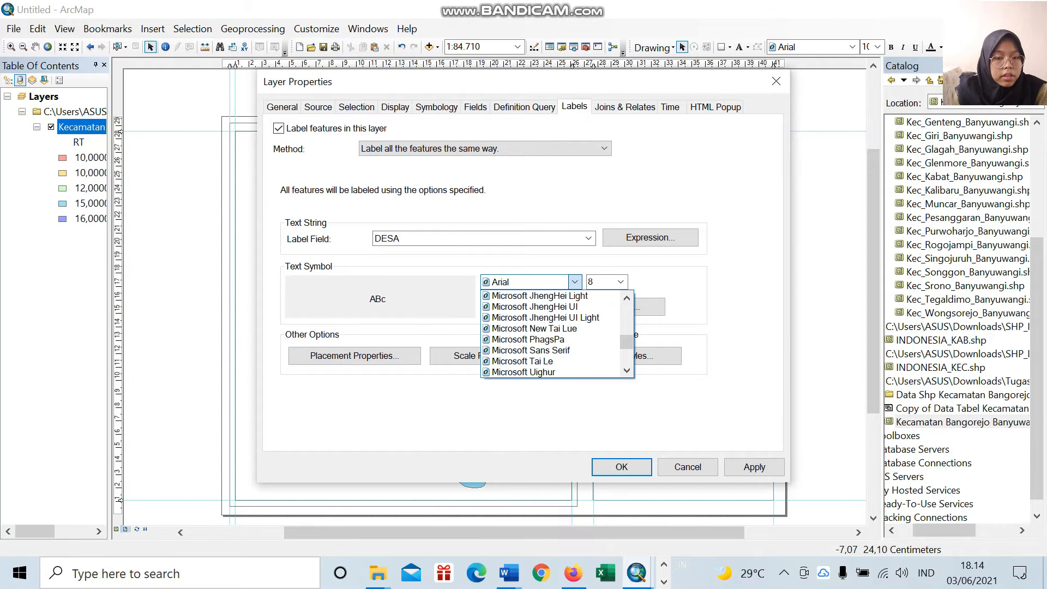
pyautogui.scroll(-20, 551, 332)
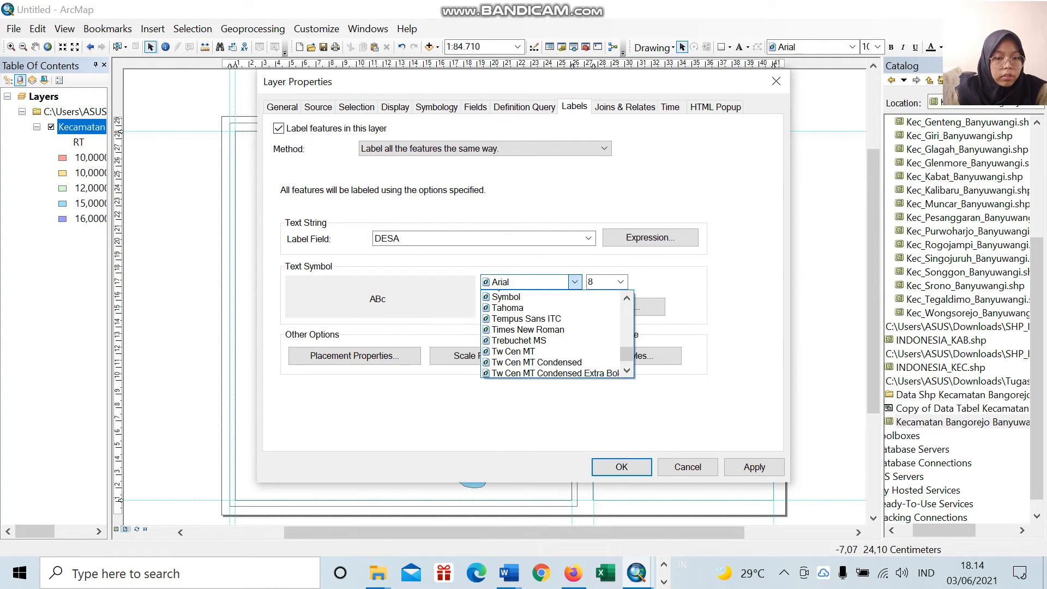
pyautogui.scroll(-4, 551, 332)
pyautogui.scroll(4, 551, 333)
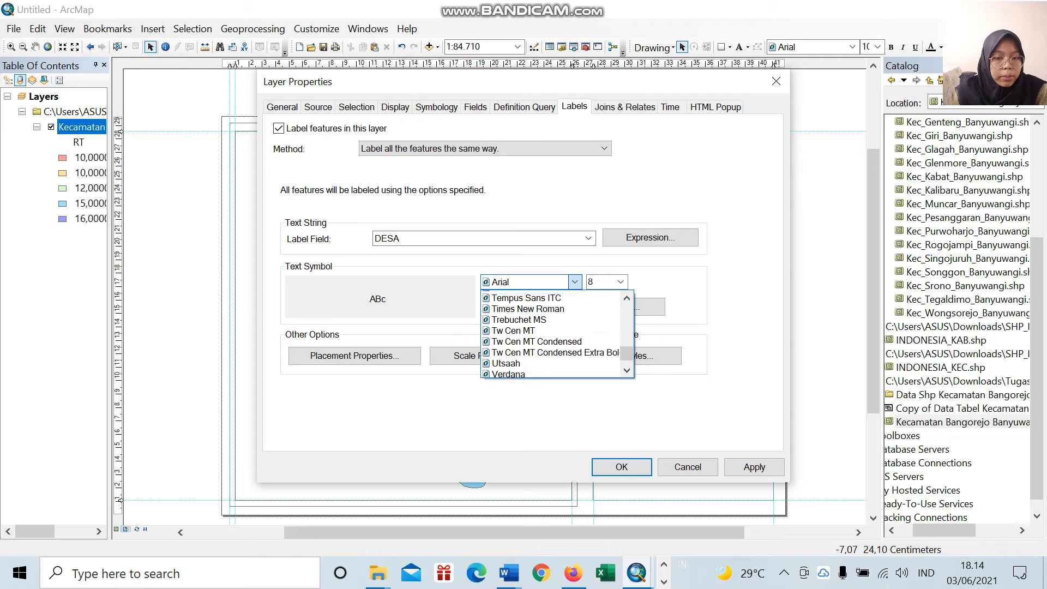
pyautogui.scroll(2, 550, 333)
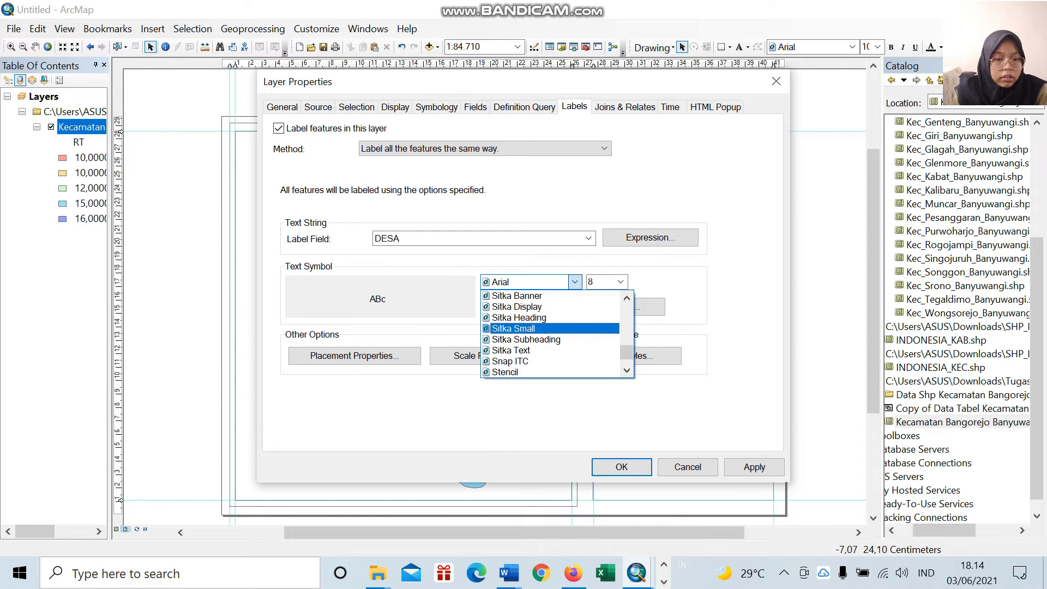
pyautogui.scroll(-5, 551, 332)
pyautogui.scroll(2, 551, 330)
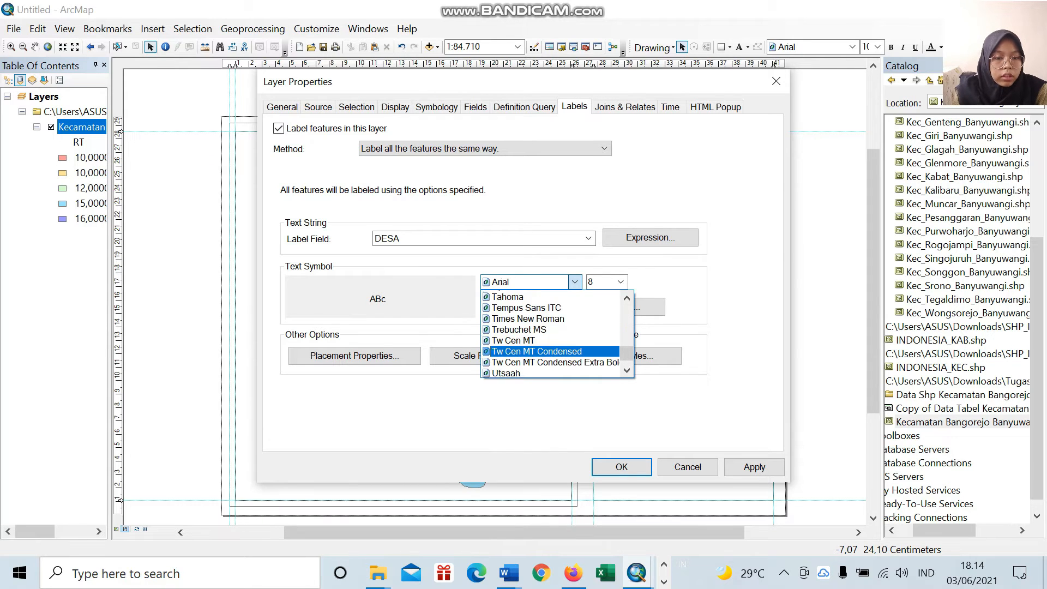
pyautogui.click(545, 329)
pyautogui.click(621, 282)
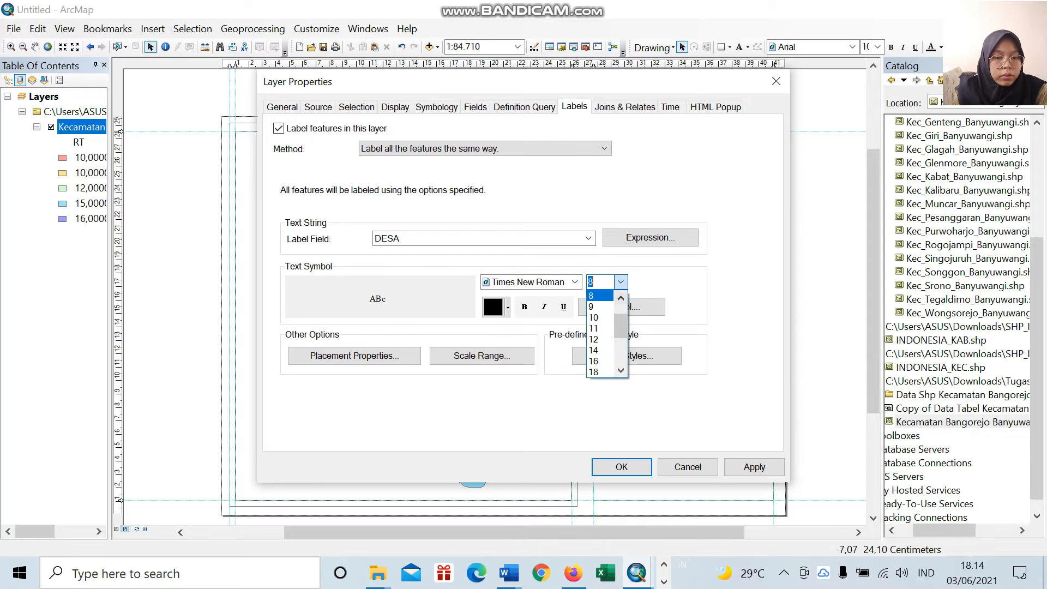
pyautogui.click(600, 340)
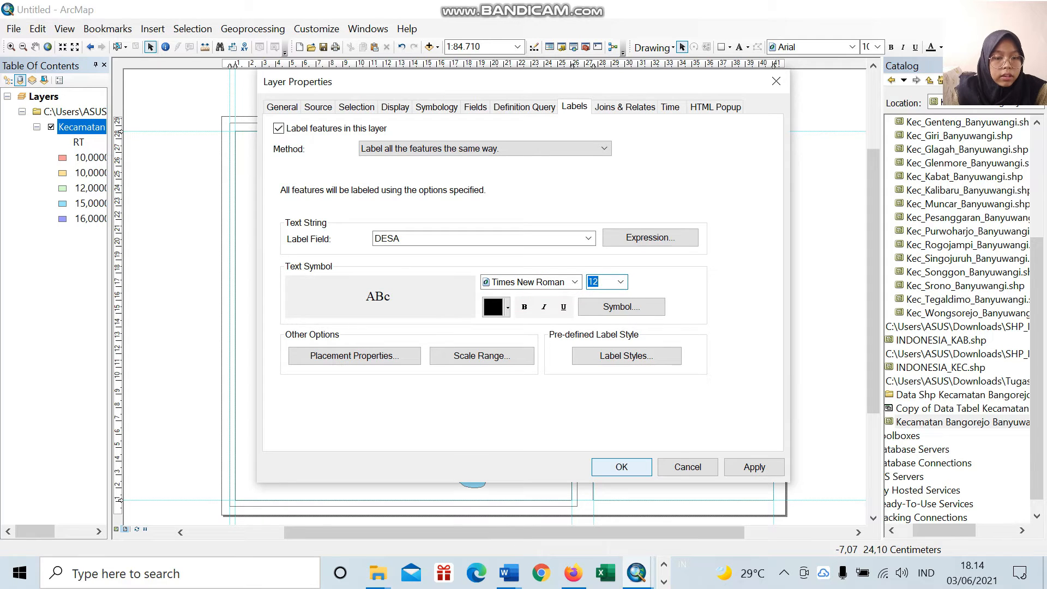
pyautogui.click(621, 467)
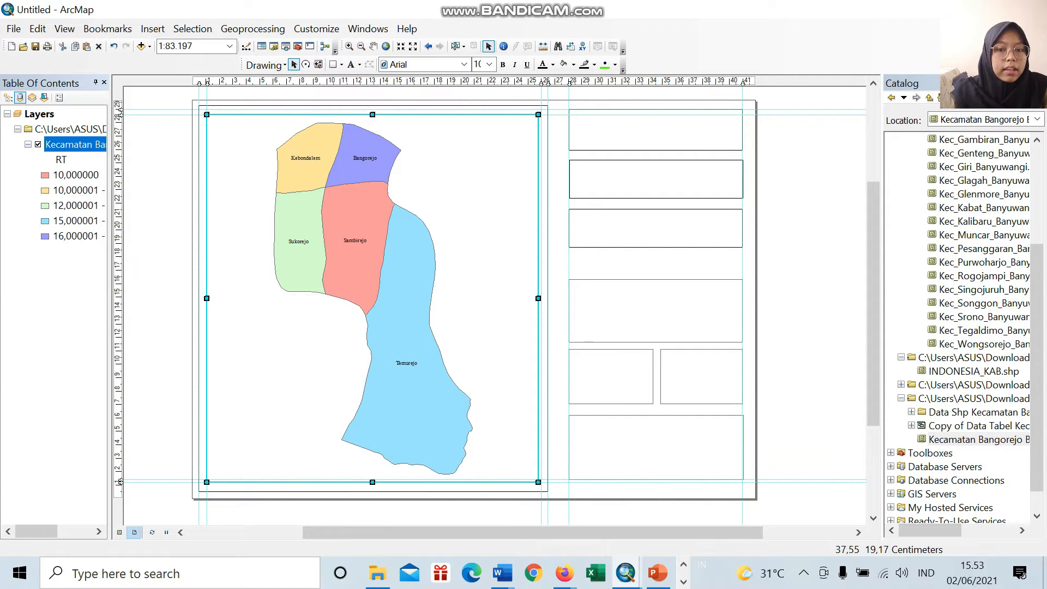
# Step: Add INDONESIA_KAB.shp from the catalog to the main map as a surrounding layer
pyautogui.moveTo(648, 533); pyautogui.dragTo(652, 532)
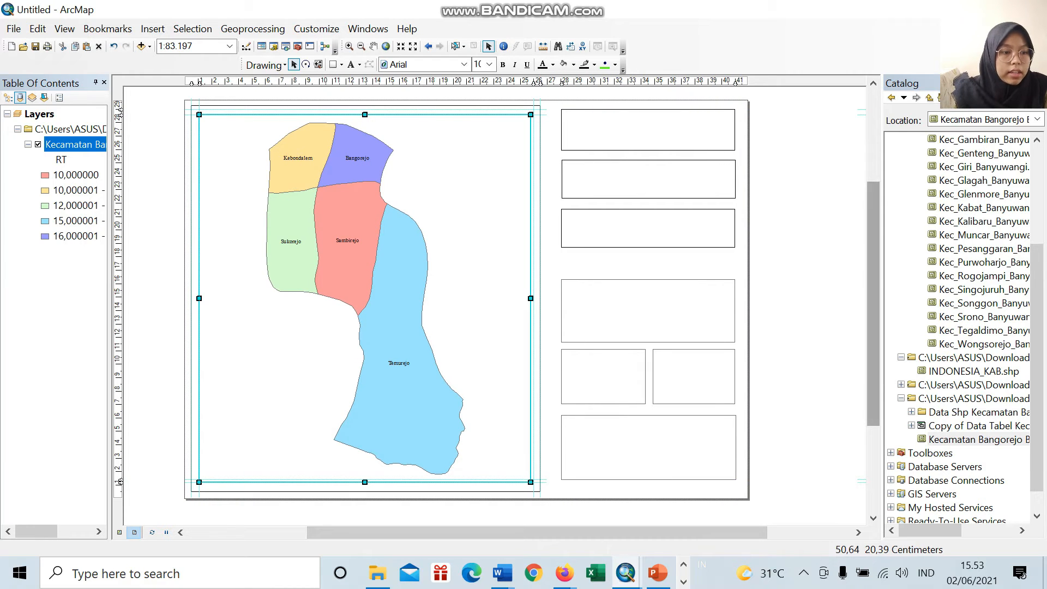
pyautogui.scroll(4, 970, 262)
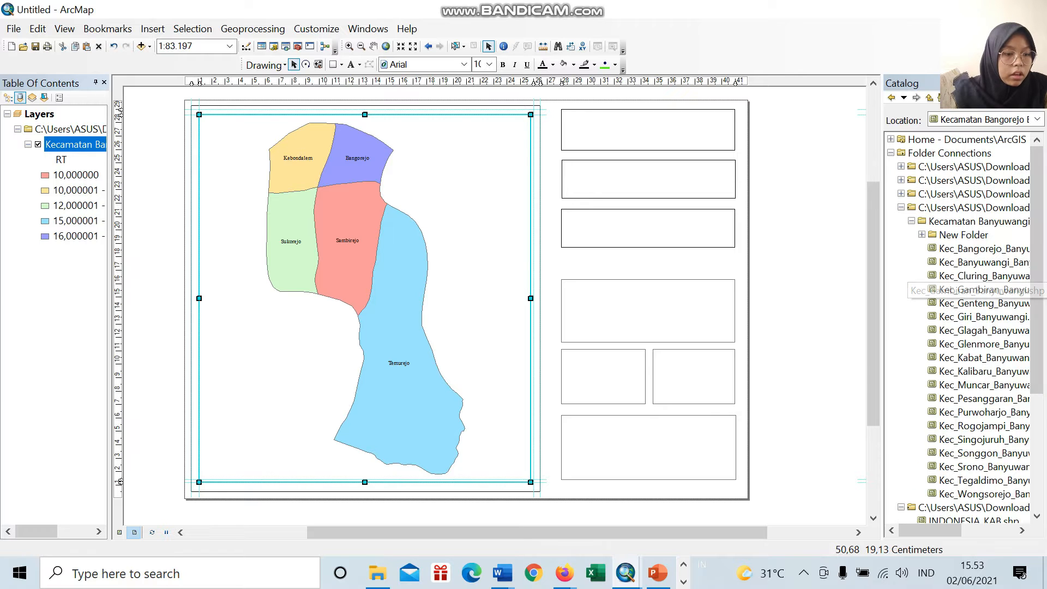
pyautogui.scroll(-1, 965, 327)
pyautogui.scroll(-1, 971, 506)
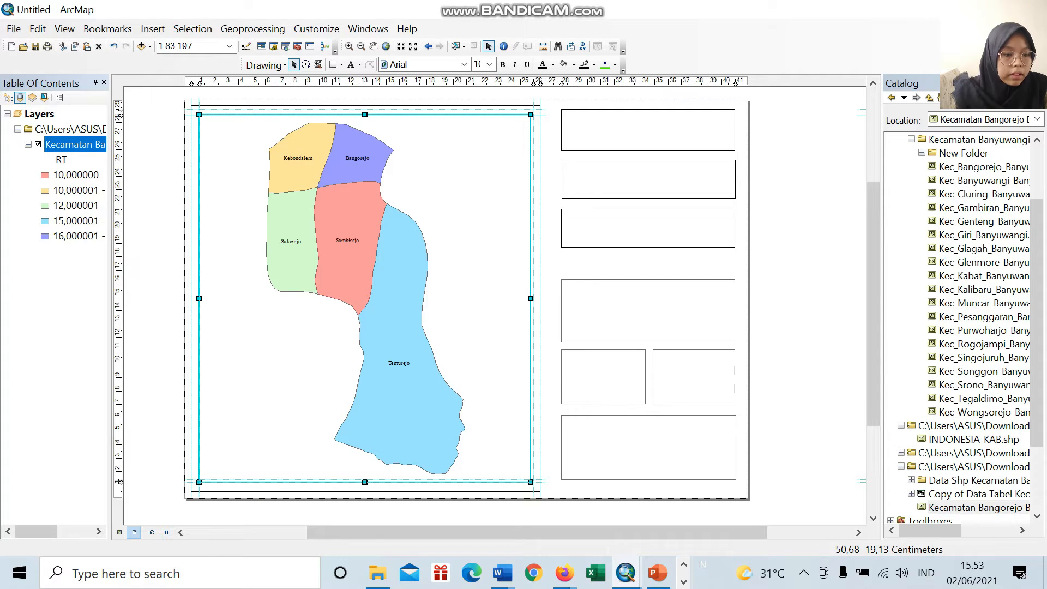
pyautogui.click(974, 440)
pyautogui.moveTo(974, 439); pyautogui.dragTo(415, 295)
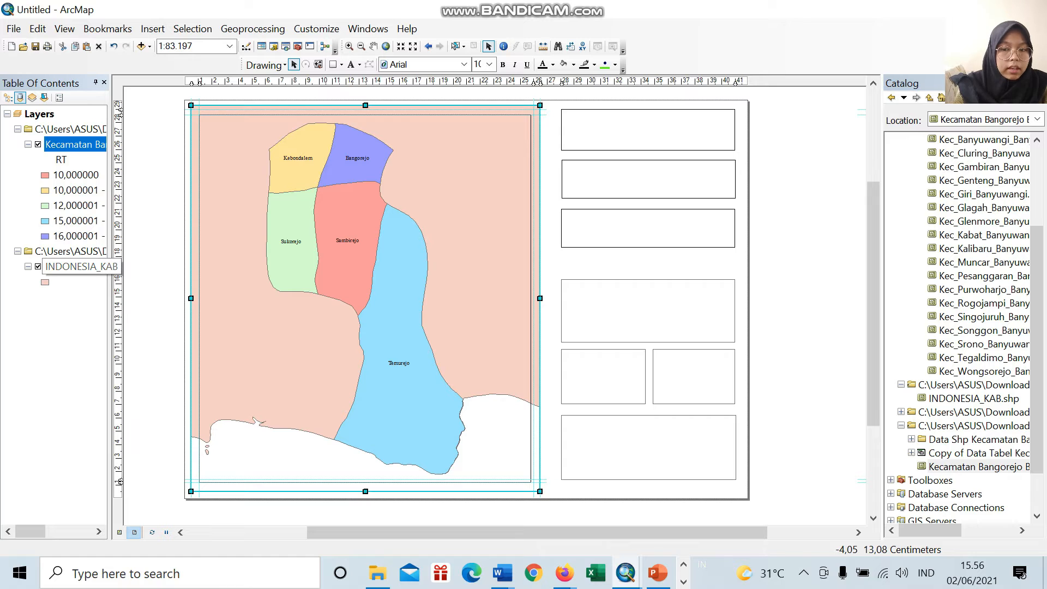
# Step: Change the INDONESIA_KAB layer's symbol to the Olive style
pyautogui.click(45, 282)
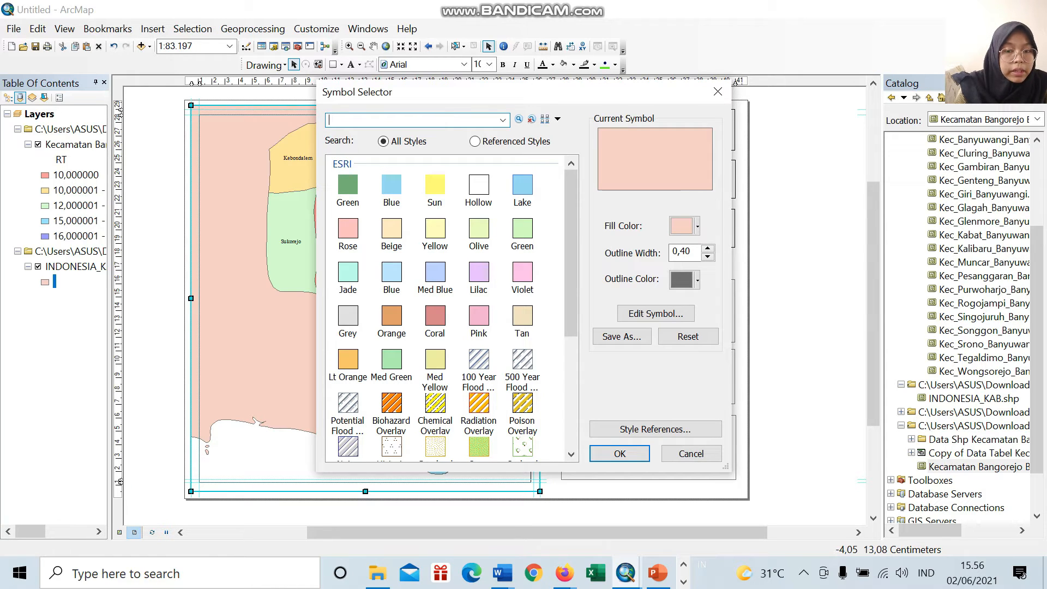
pyautogui.click(479, 229)
pyautogui.click(620, 454)
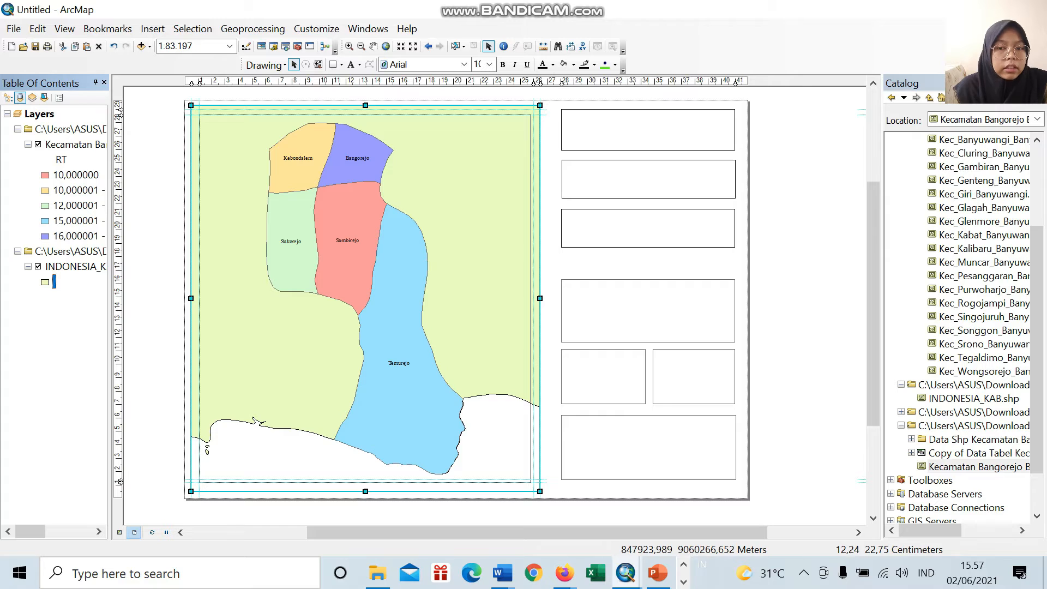
# Step: Insert the "logo unej" picture from the Desktop folder into the map layout
pyautogui.click(153, 29)
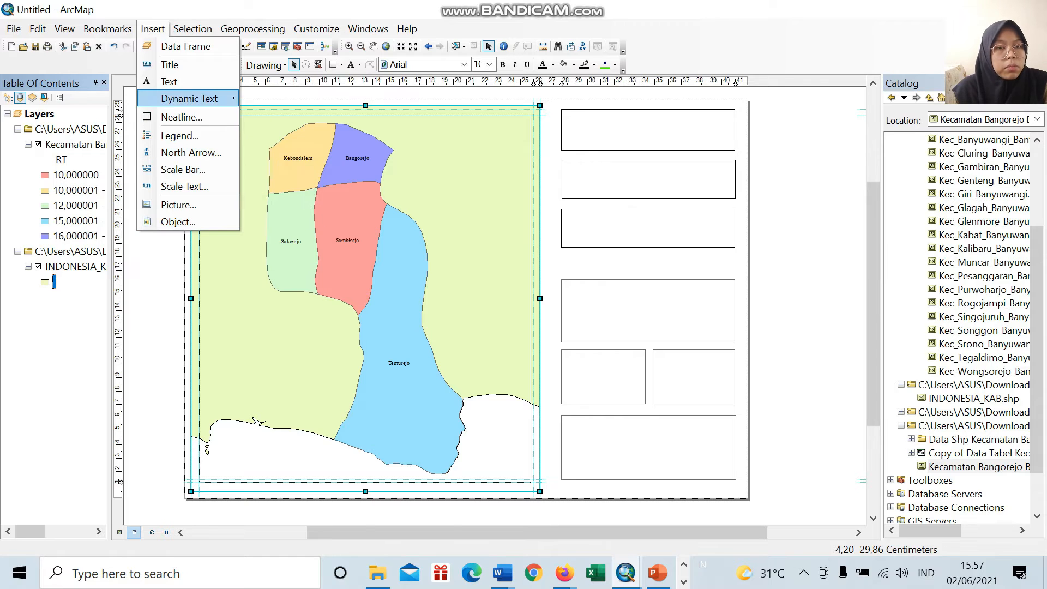
pyautogui.moveTo(108, 28)
pyautogui.moveTo(153, 28)
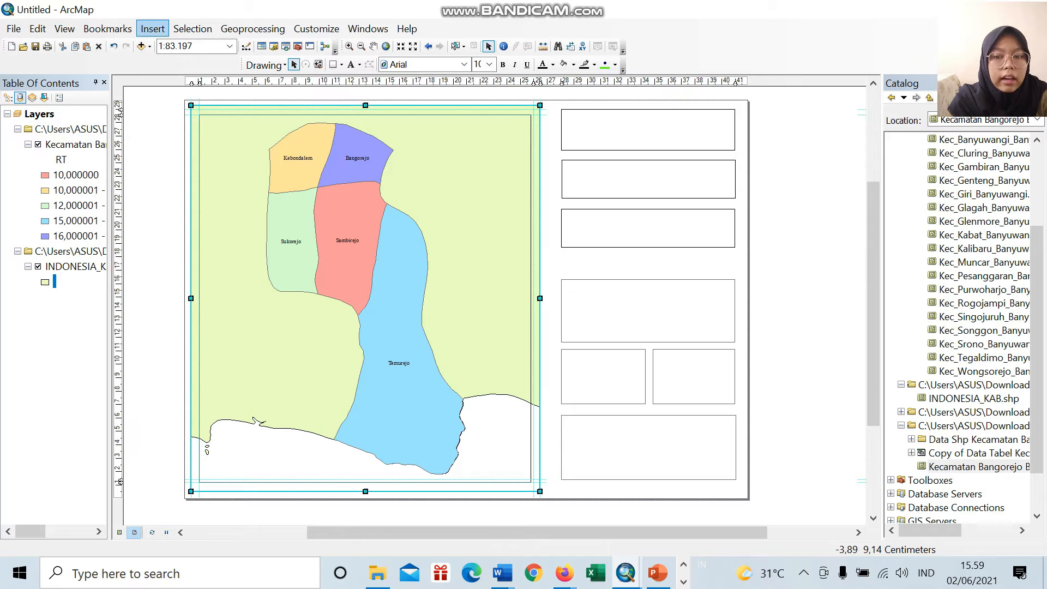
pyautogui.click(153, 28)
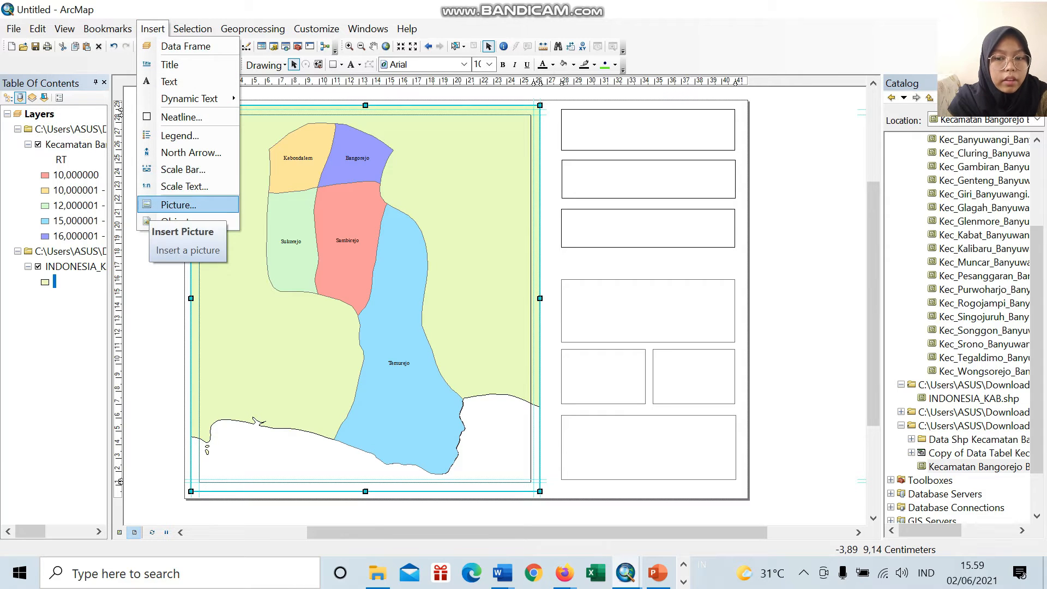
pyautogui.click(158, 205)
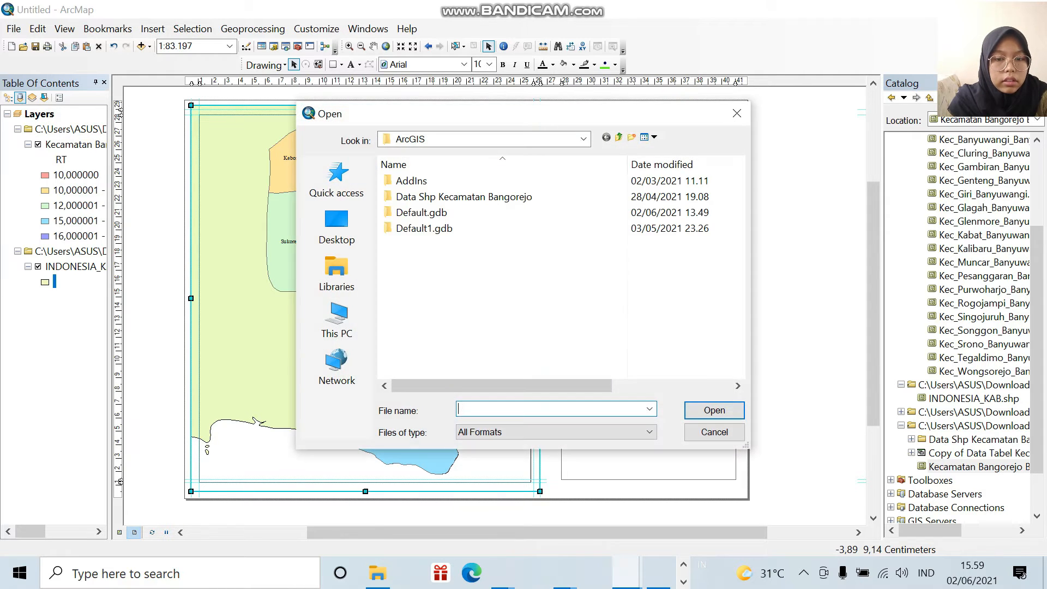
pyautogui.click(337, 226)
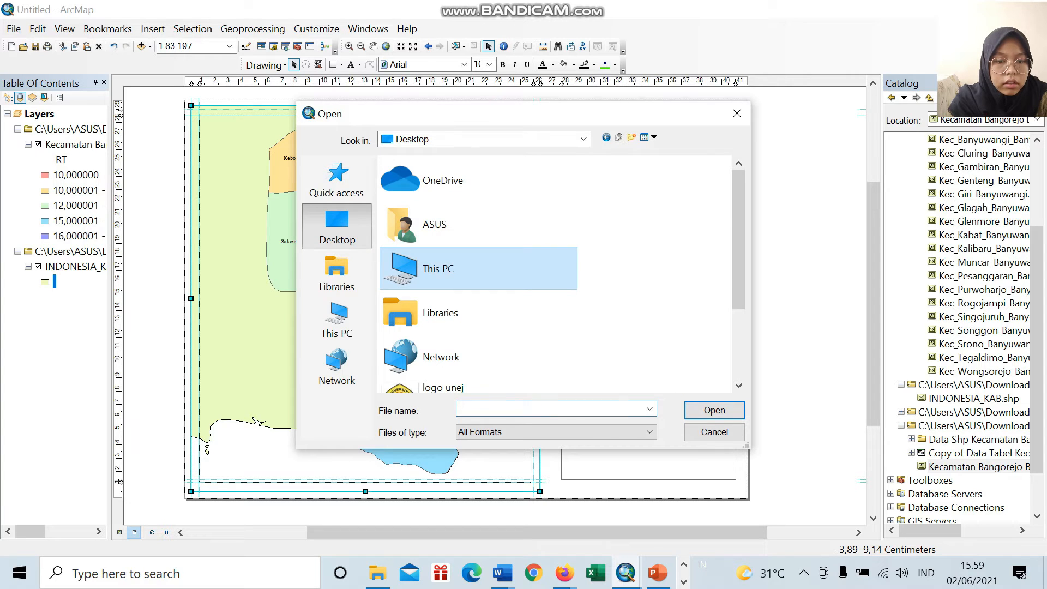
pyautogui.doubleClick(478, 268)
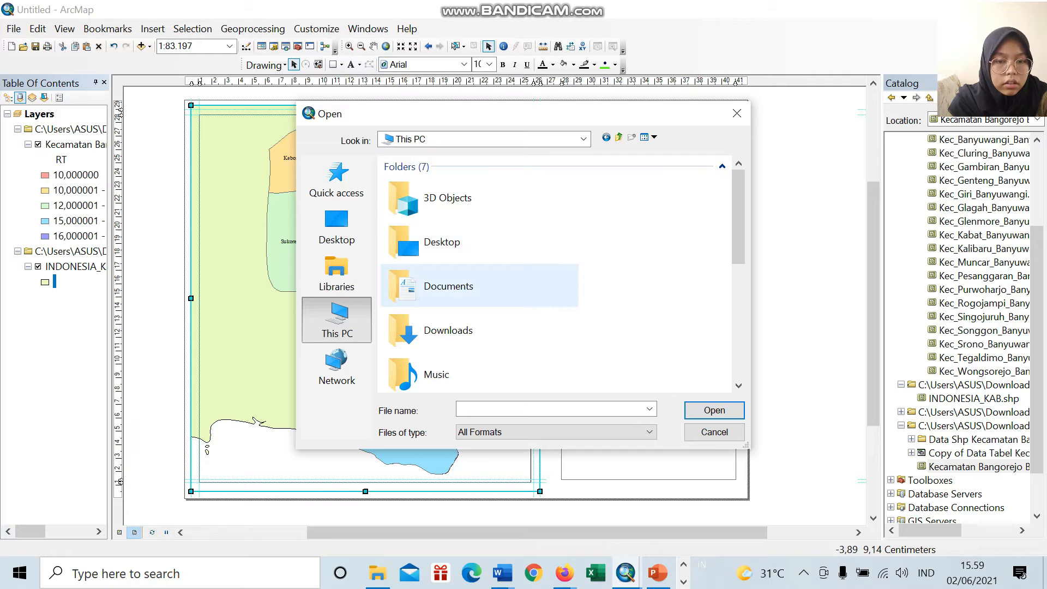
pyautogui.doubleClick(442, 242)
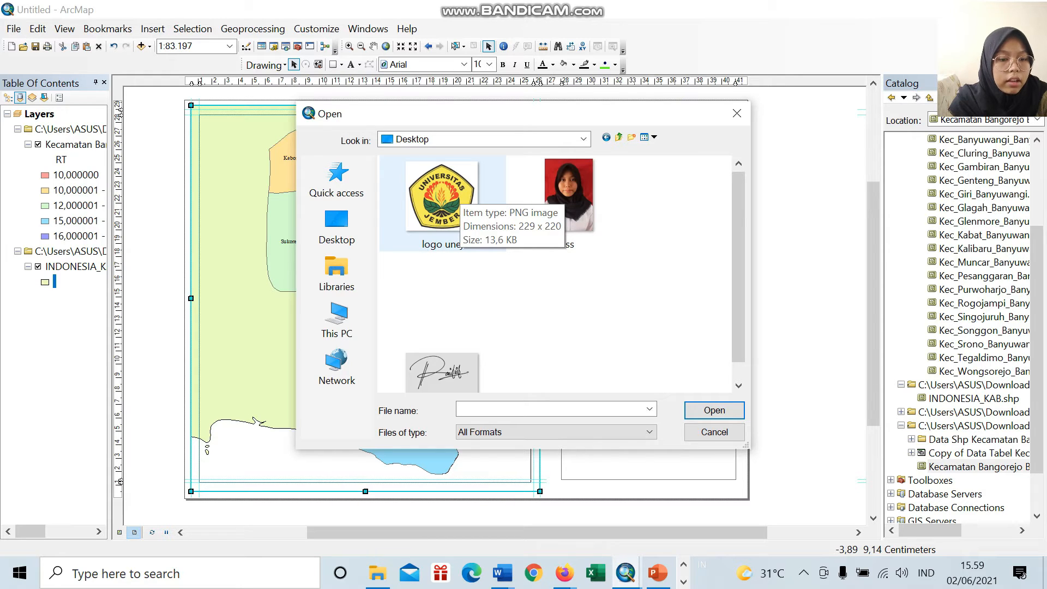
pyautogui.click(460, 194)
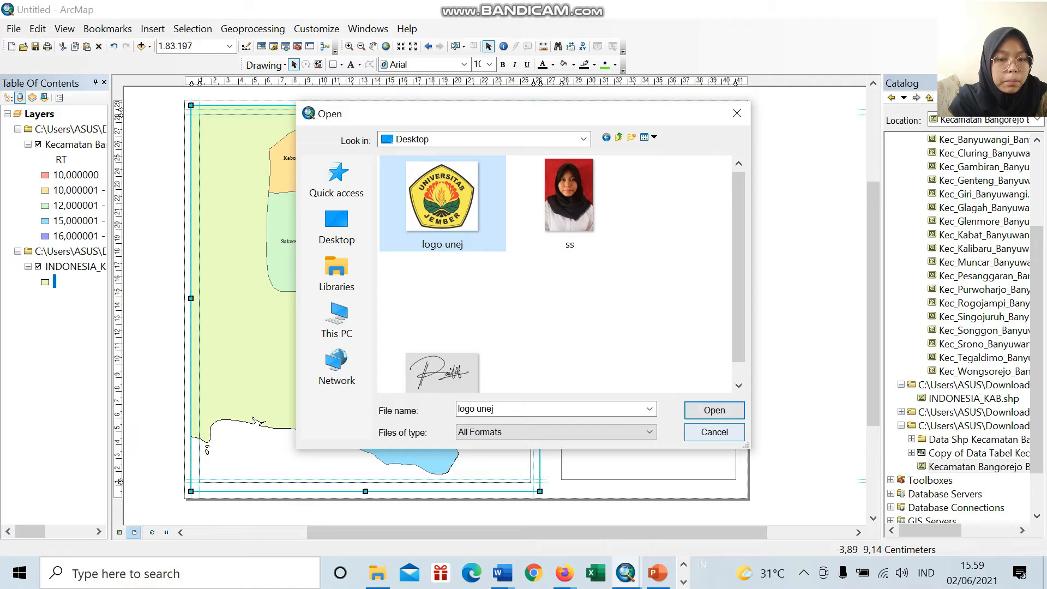
pyautogui.click(714, 411)
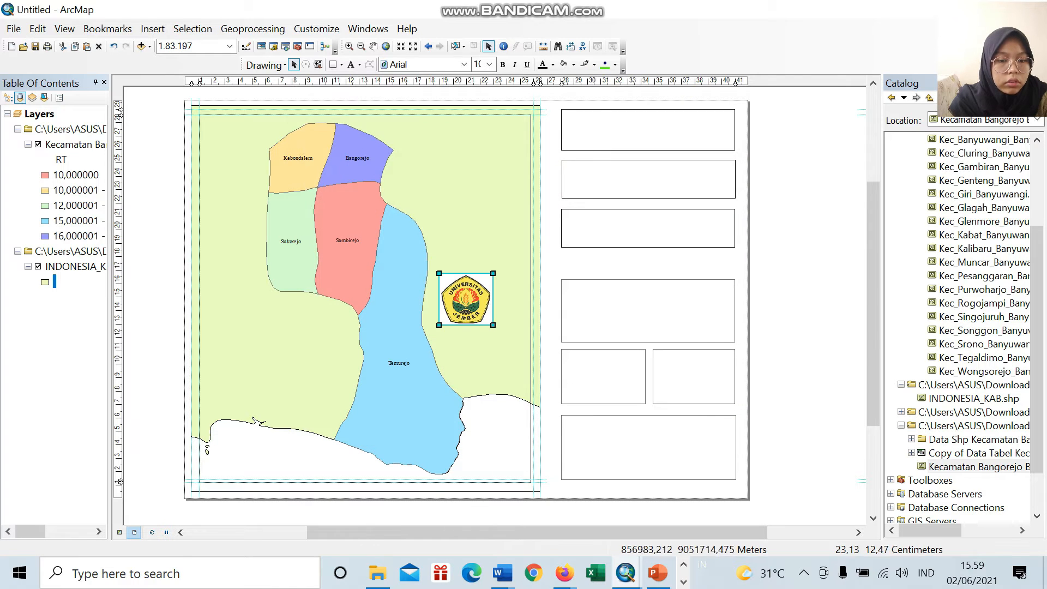
# Step: Move the university logo into the topmost information box at its left end and fit it to the box's height
pyautogui.moveTo(494, 324); pyautogui.dragTo(585, 144)
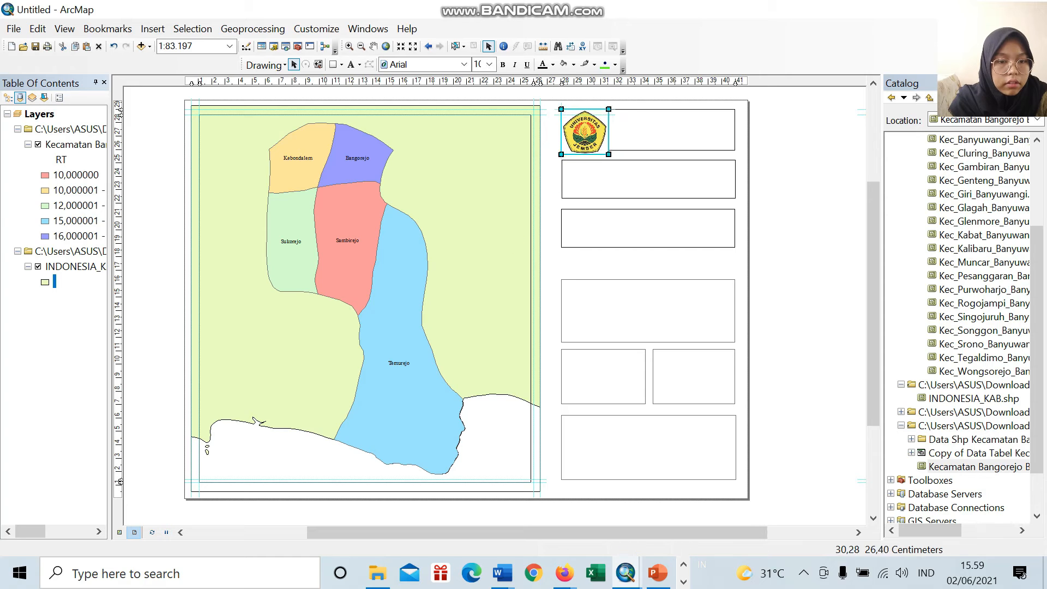
pyautogui.click(677, 139)
pyautogui.click(658, 236)
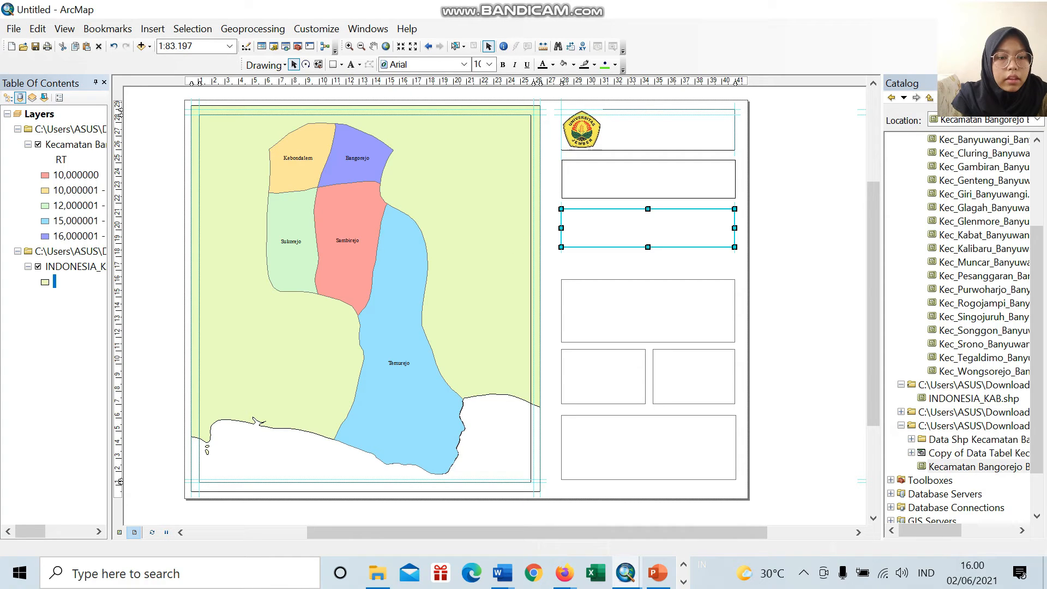
# Step: Shrink the logo from its upper-left corner to leave a margin inside the topmost information box
pyautogui.click(568, 111)
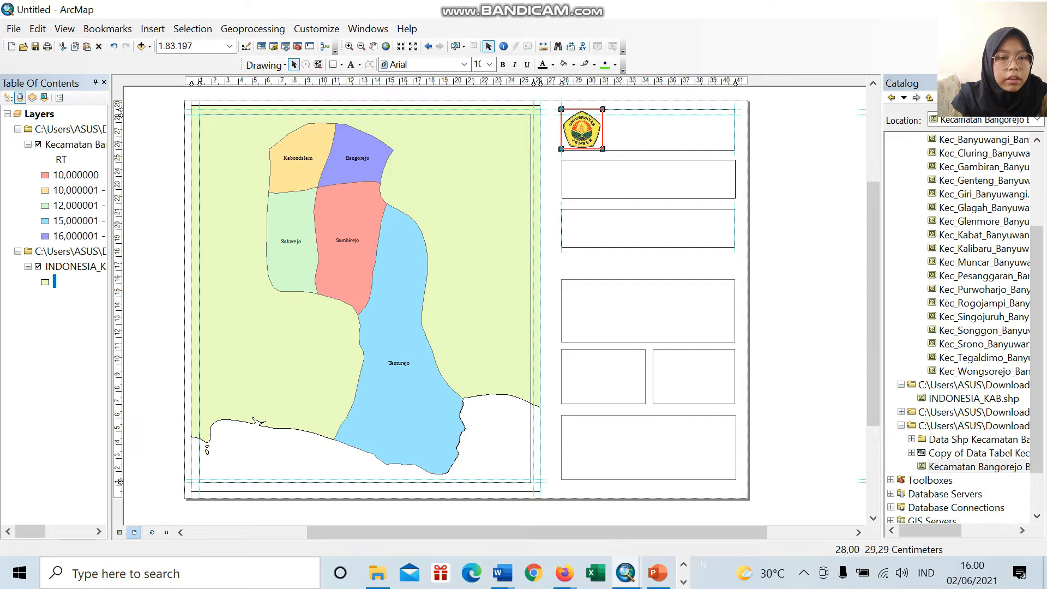
pyautogui.moveTo(567, 113); pyautogui.dragTo(591, 134)
pyautogui.click(633, 131)
pyautogui.click(588, 133)
pyautogui.click(630, 136)
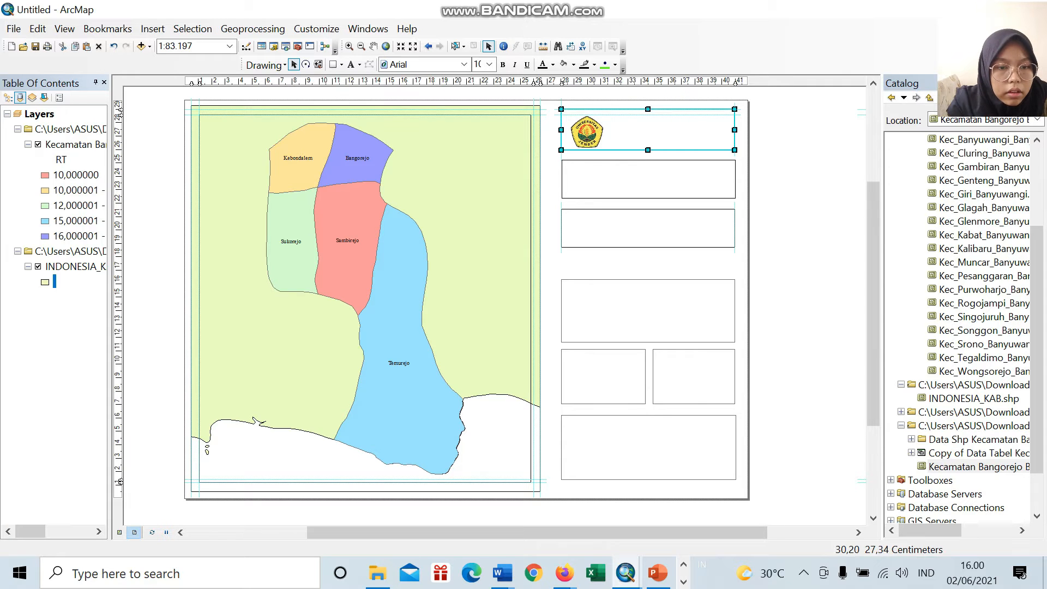
pyautogui.click(590, 132)
pyautogui.click(649, 183)
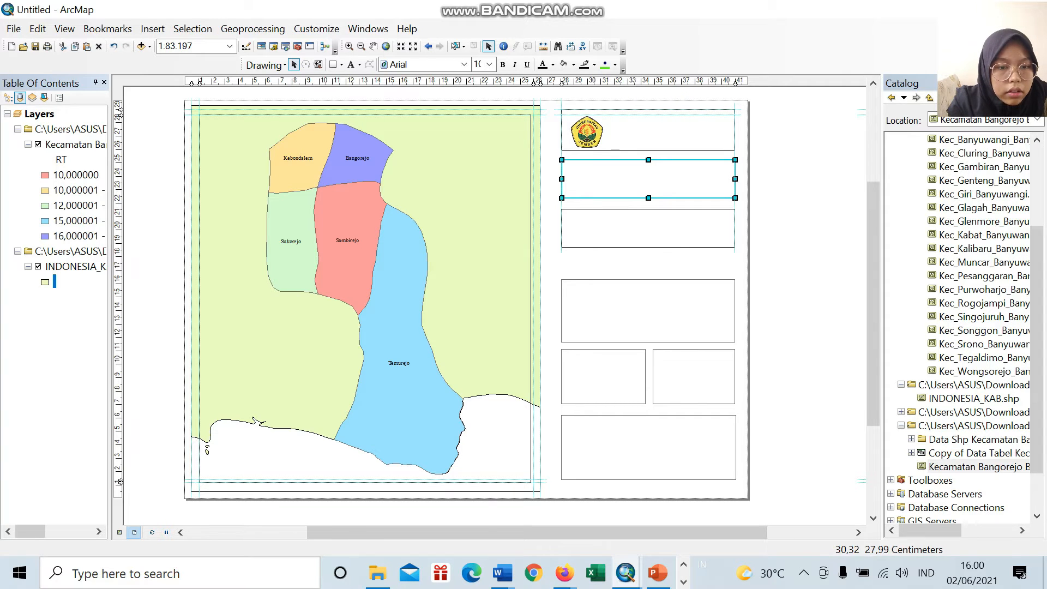
# Step: Move the logo against the box's left edge and enlarge it to the box's full height
pyautogui.click(592, 130)
pyautogui.moveTo(591, 130); pyautogui.dragTo(585, 132)
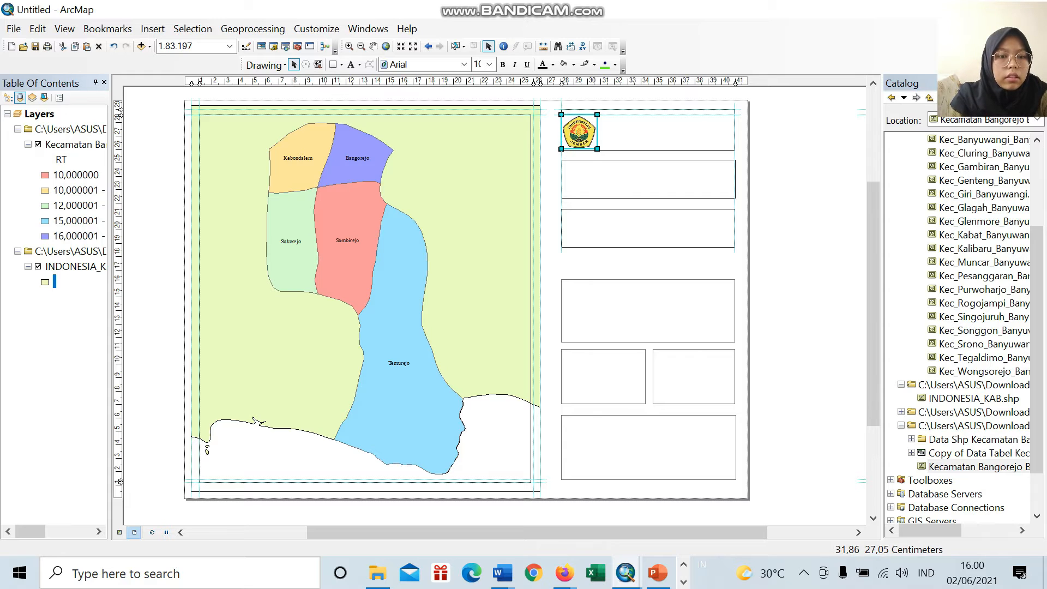
pyautogui.click(617, 136)
pyautogui.click(721, 191)
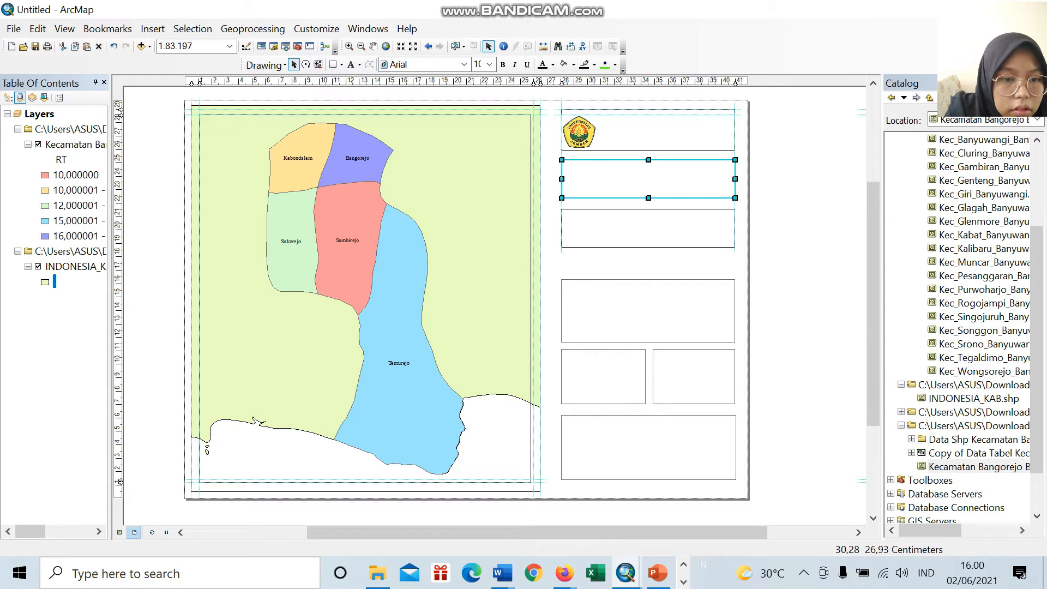
pyautogui.click(589, 138)
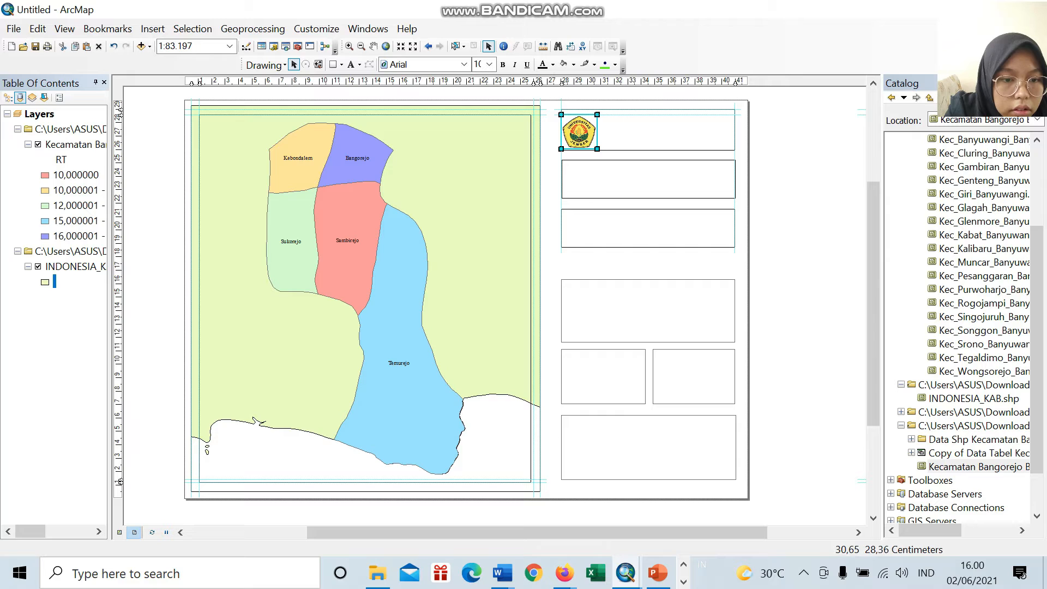
pyautogui.moveTo(597, 114); pyautogui.dragTo(603, 109)
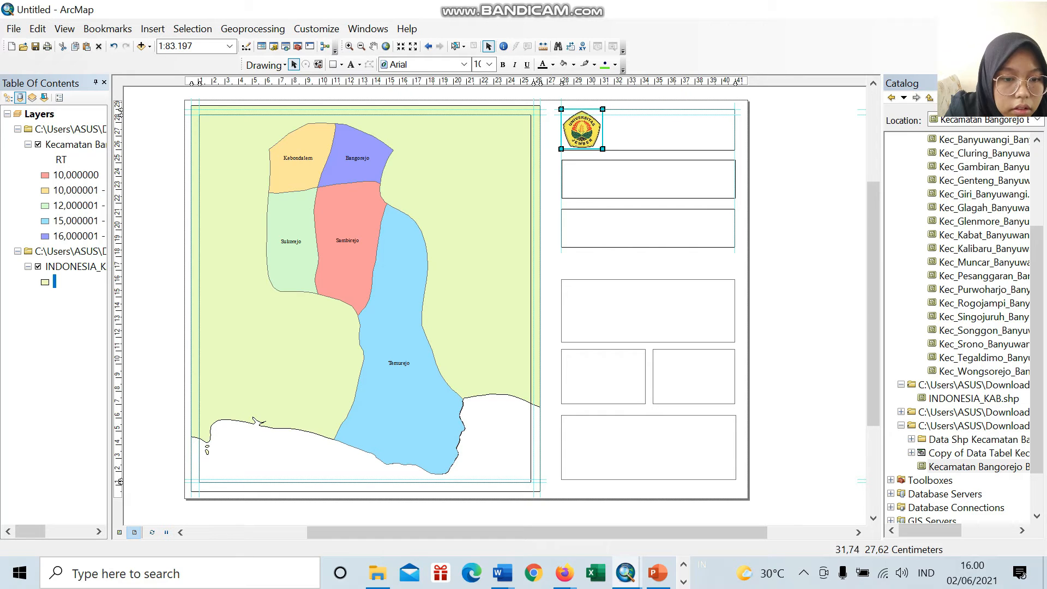
pyautogui.rightClick(579, 129)
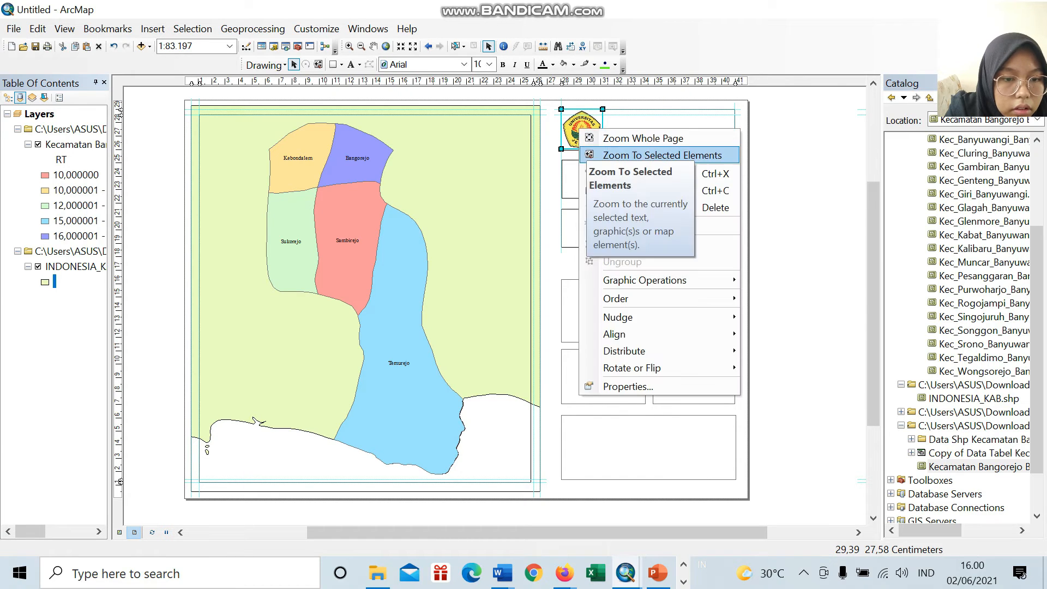
pyautogui.click(547, 154)
pyautogui.click(618, 147)
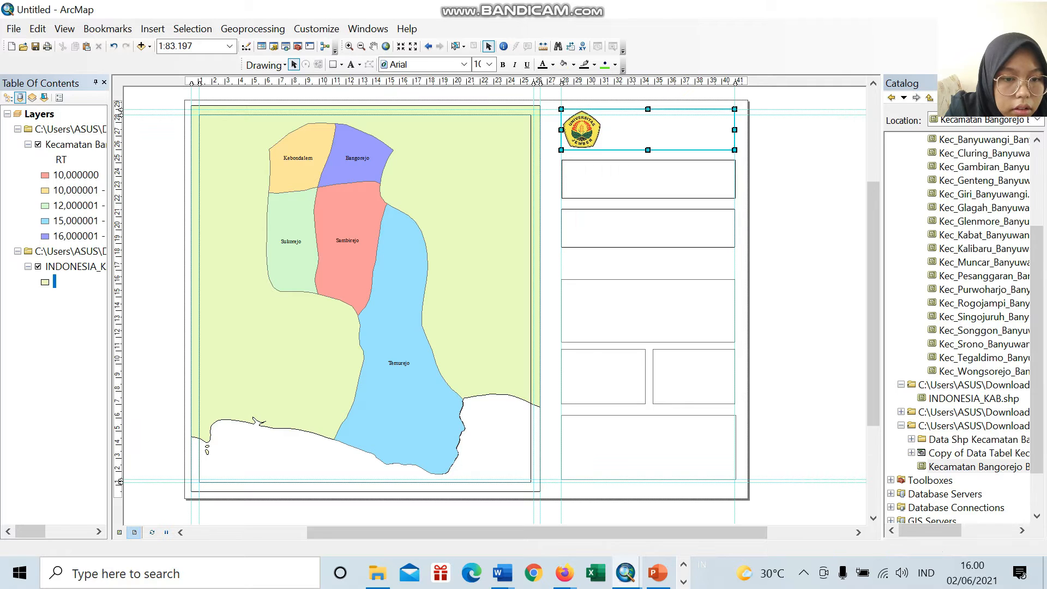
# Step: Reduce the logo from its upper-left corner so it sits clear of the topmost box's left and upper edges
pyautogui.click(562, 127)
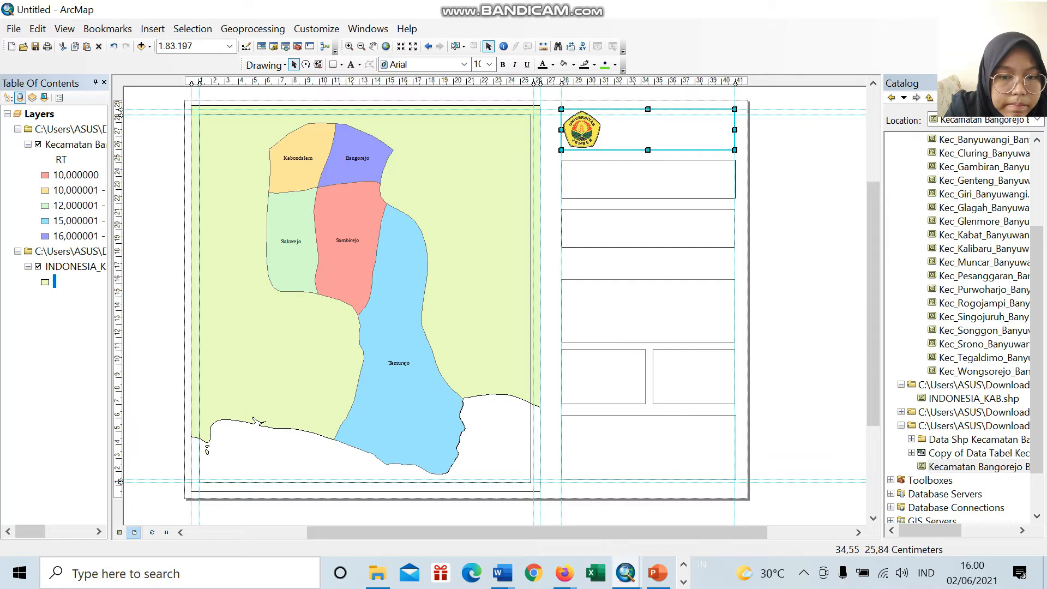
pyautogui.click(649, 176)
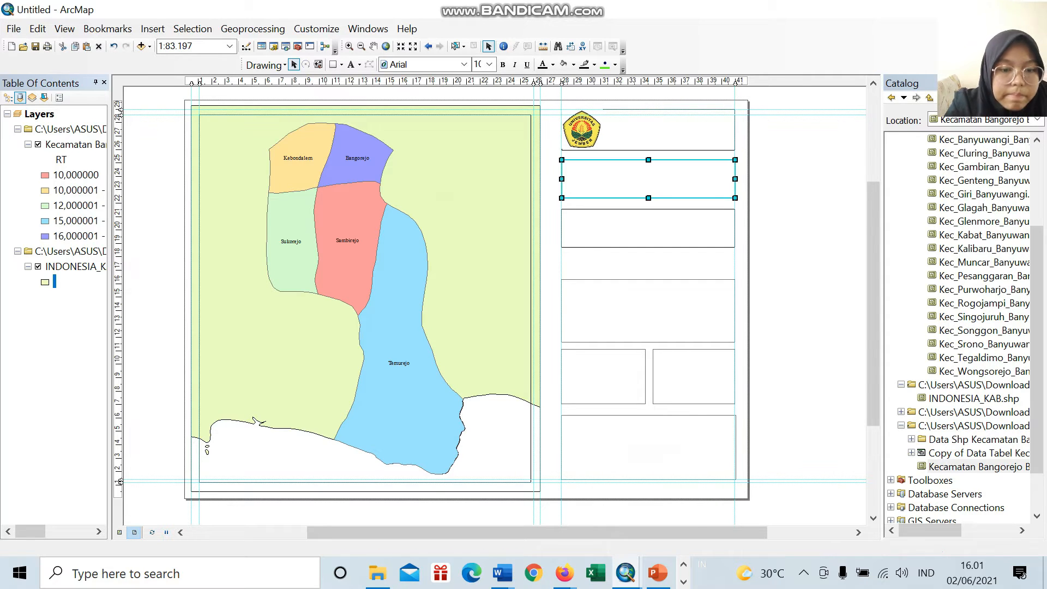
pyautogui.click(568, 137)
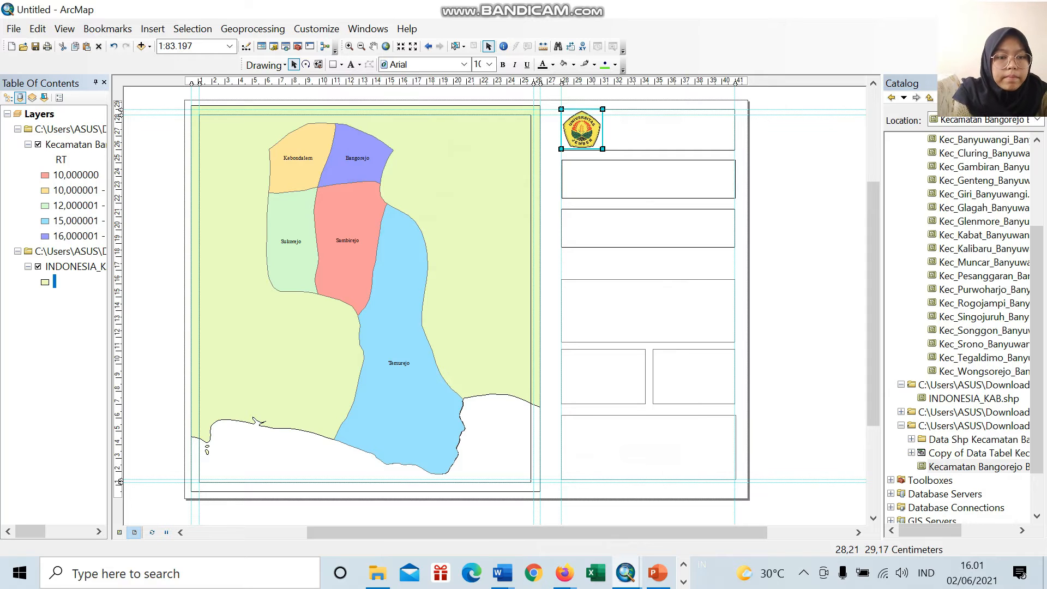
pyautogui.moveTo(562, 109); pyautogui.dragTo(568, 114)
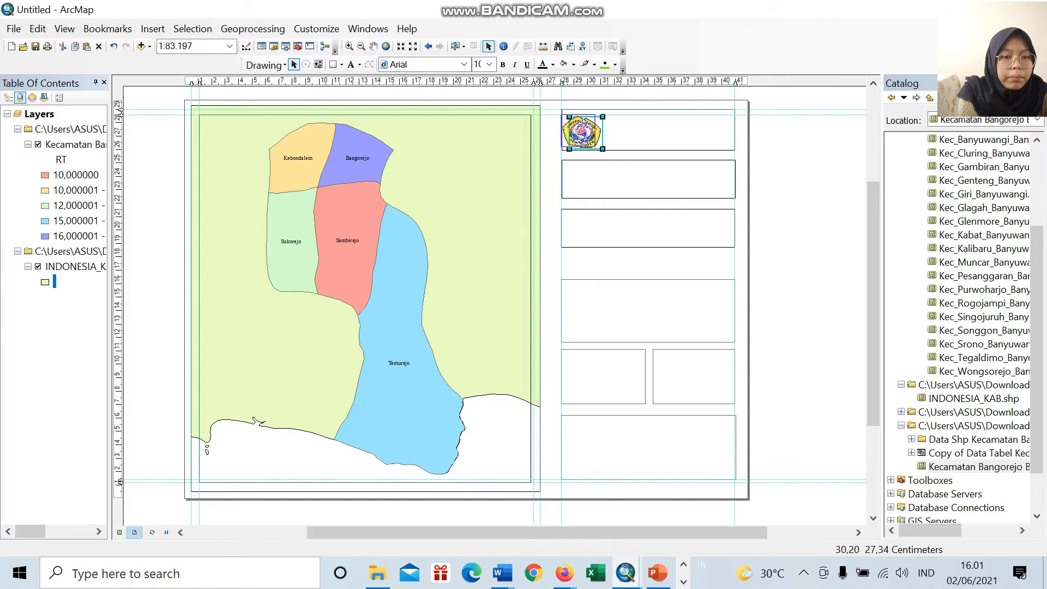
pyautogui.click(625, 135)
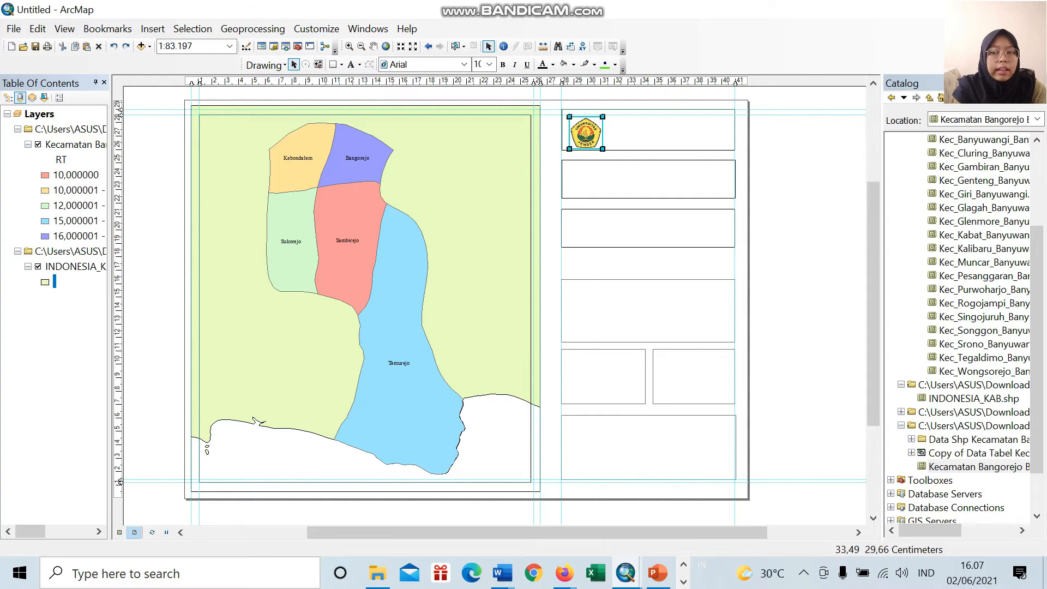
# Step: Insert the map title "PERENCANAAN WILAYAH DAN KOTA"
pyautogui.click(153, 28)
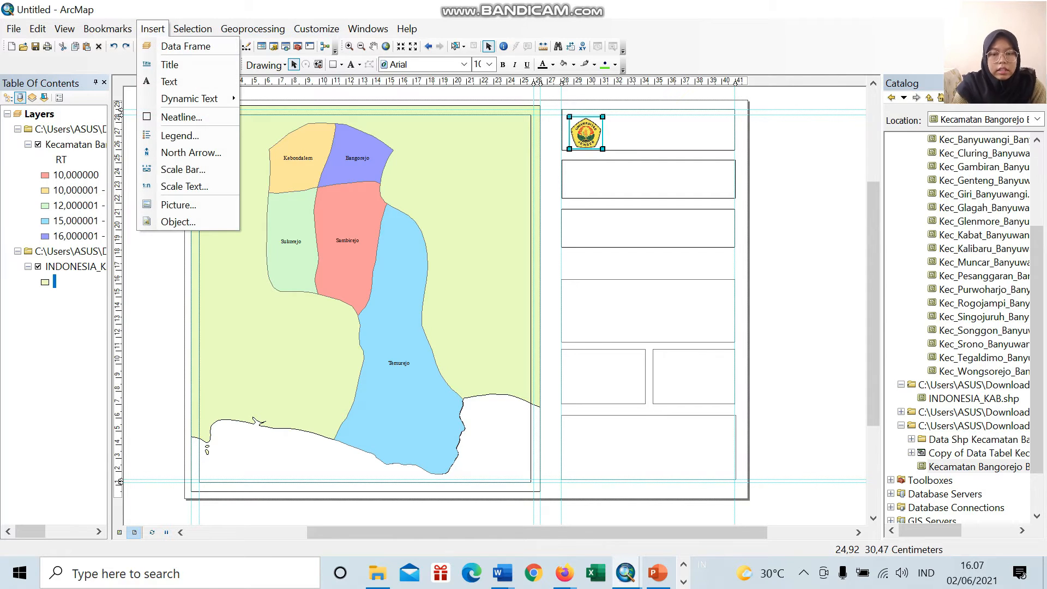
pyautogui.click(170, 65)
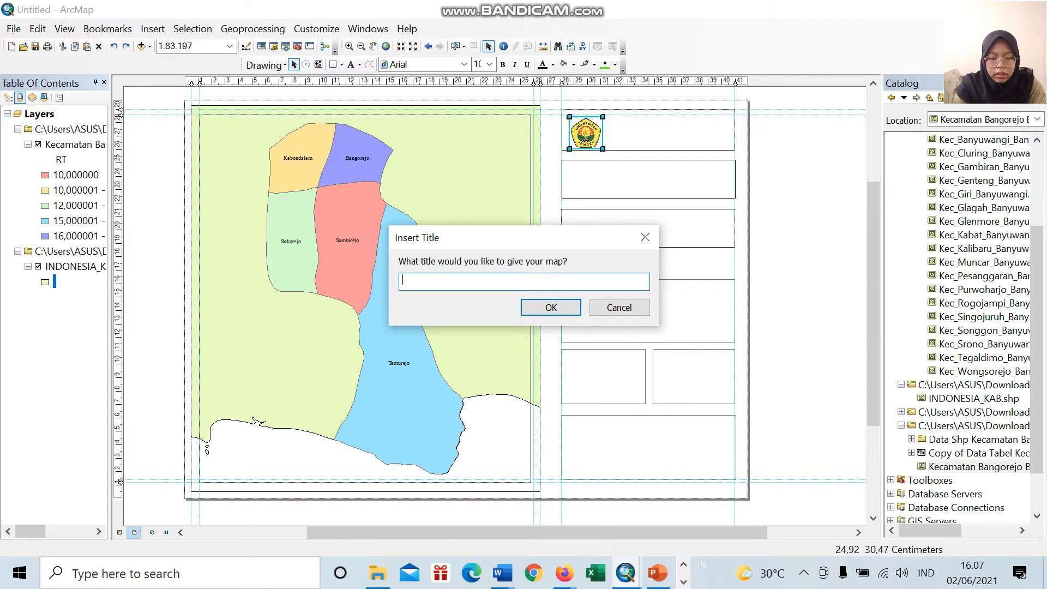
pyautogui.write('PERENCANAAN WILAYAH')
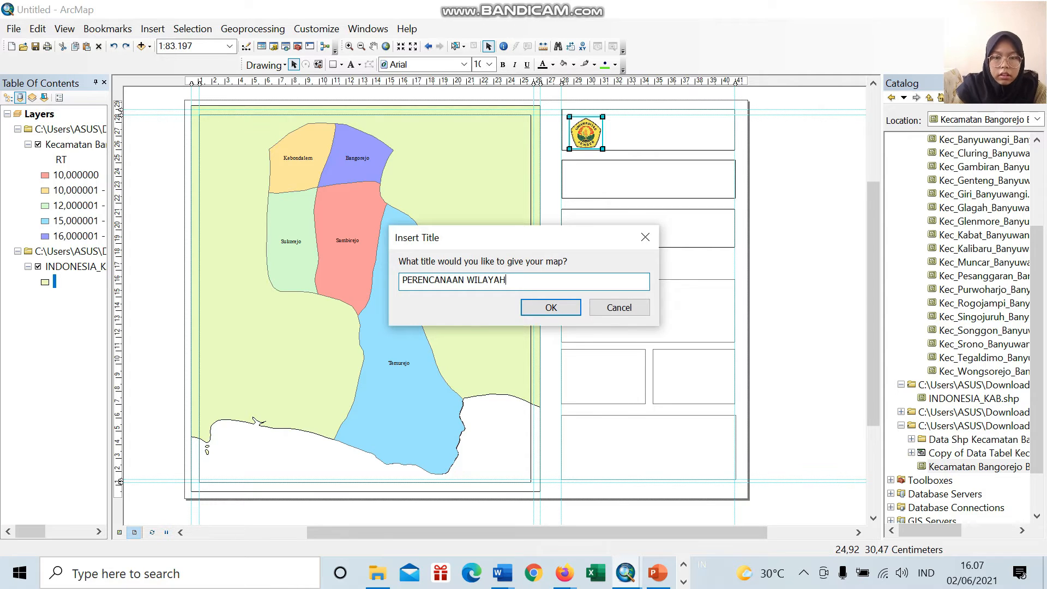
pyautogui.write(' DAN KOTA')
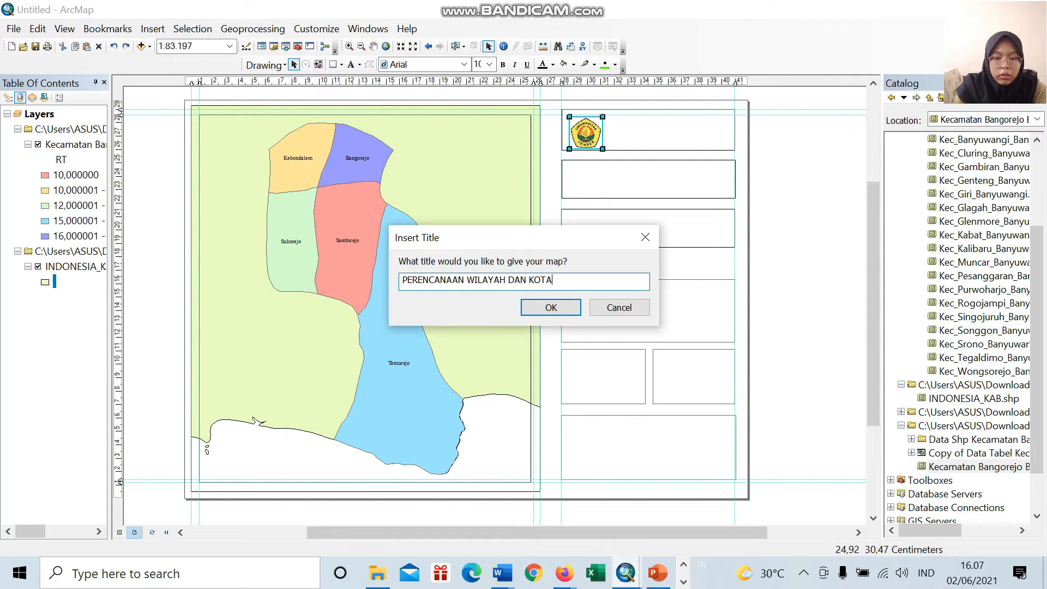
pyautogui.press('Return')
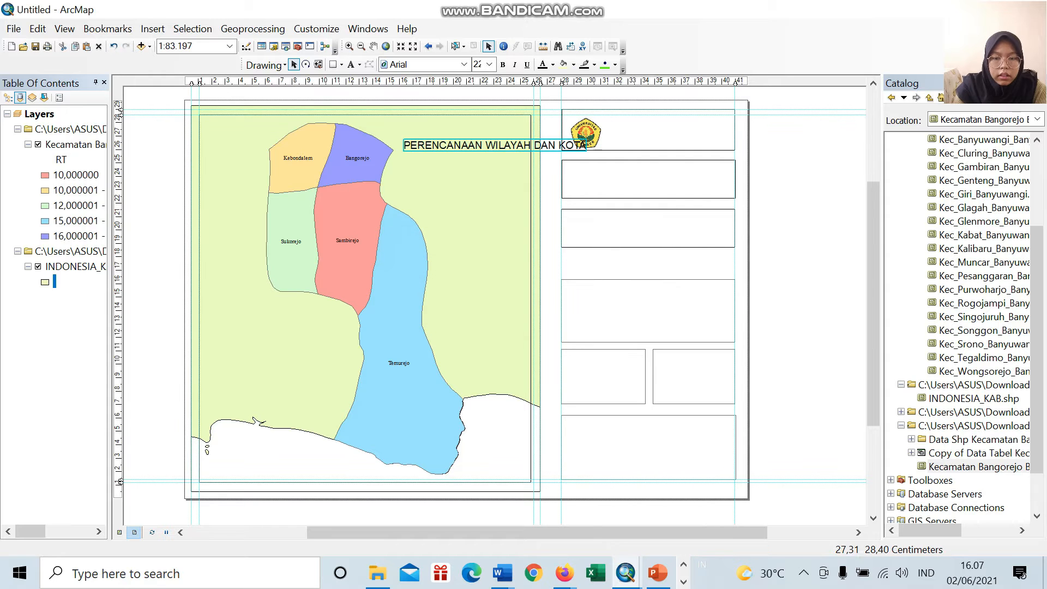
# Step: Replace the title's text with three lines: "PERENCANAAN WILAYAH DAN KOTA", "FAKULTAS TEKNIK" and "UNIVERSITAS NEGERI JEMBER"
pyautogui.rightClick(539, 146)
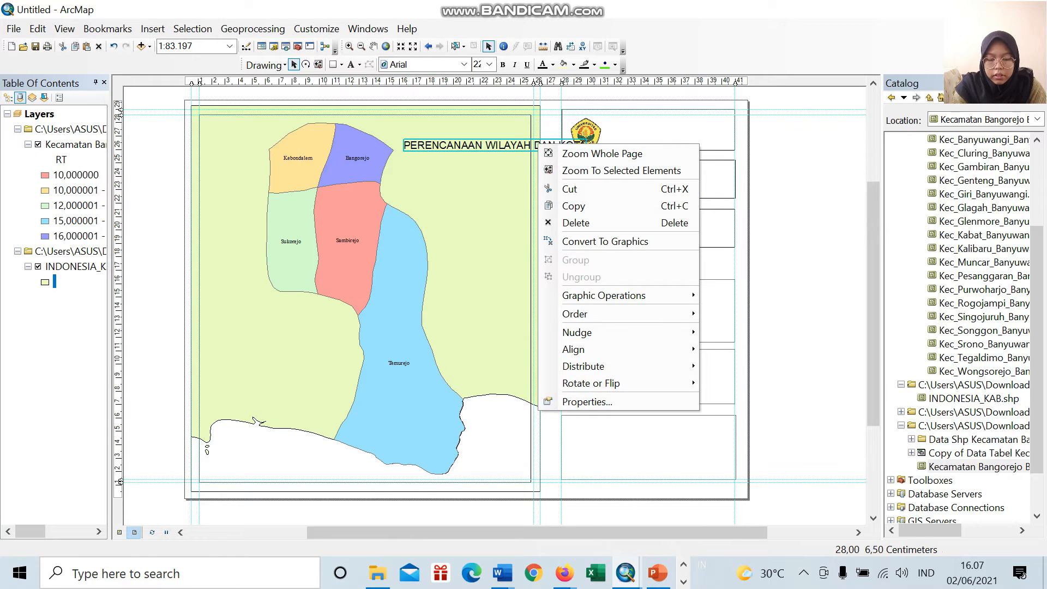
pyautogui.click(587, 401)
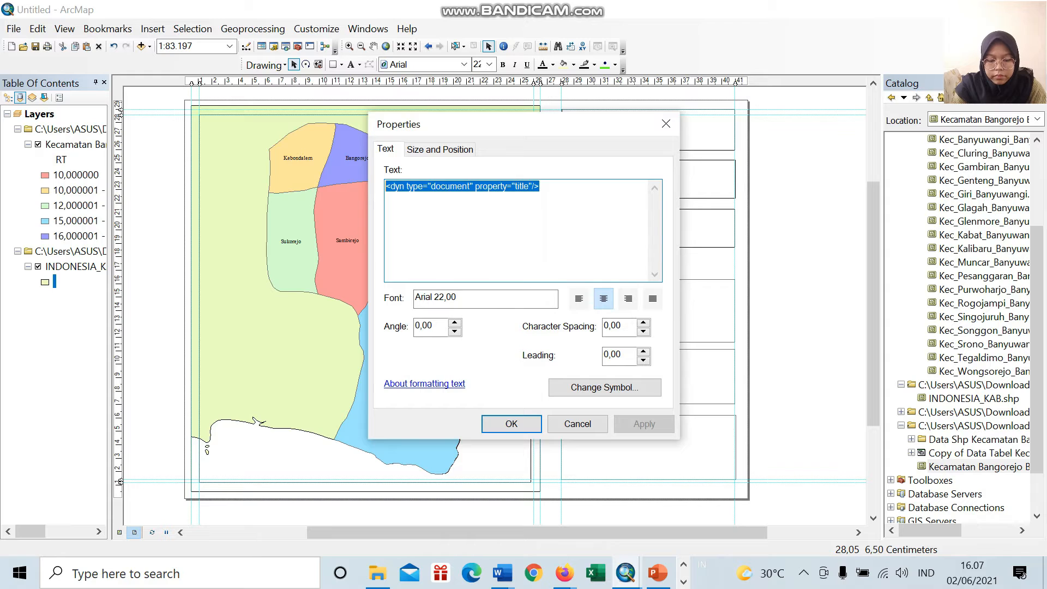
pyautogui.write('PERE')
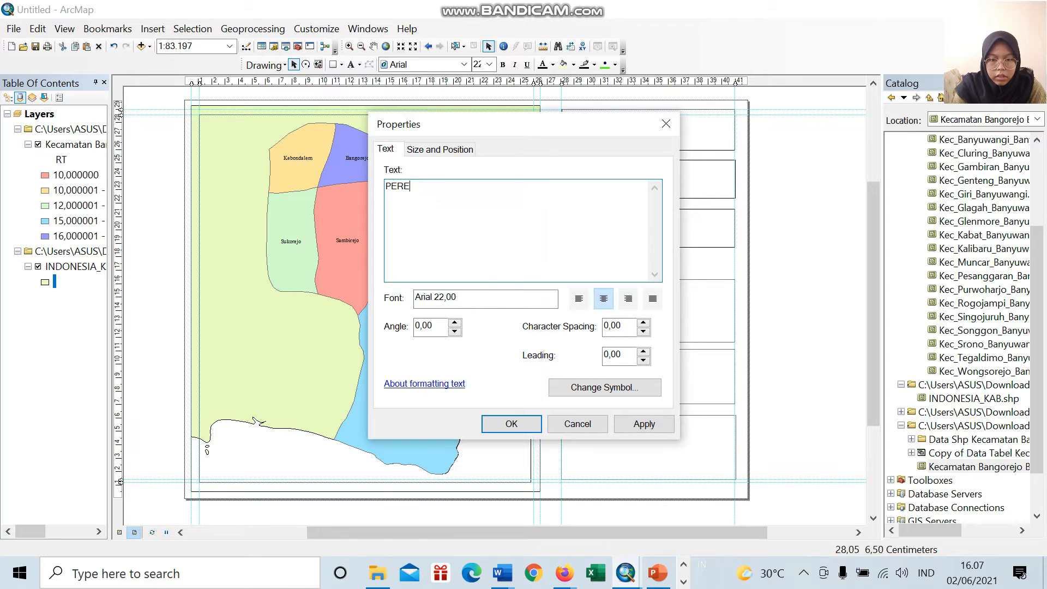
pyautogui.write('NCANAAN WILAYAH')
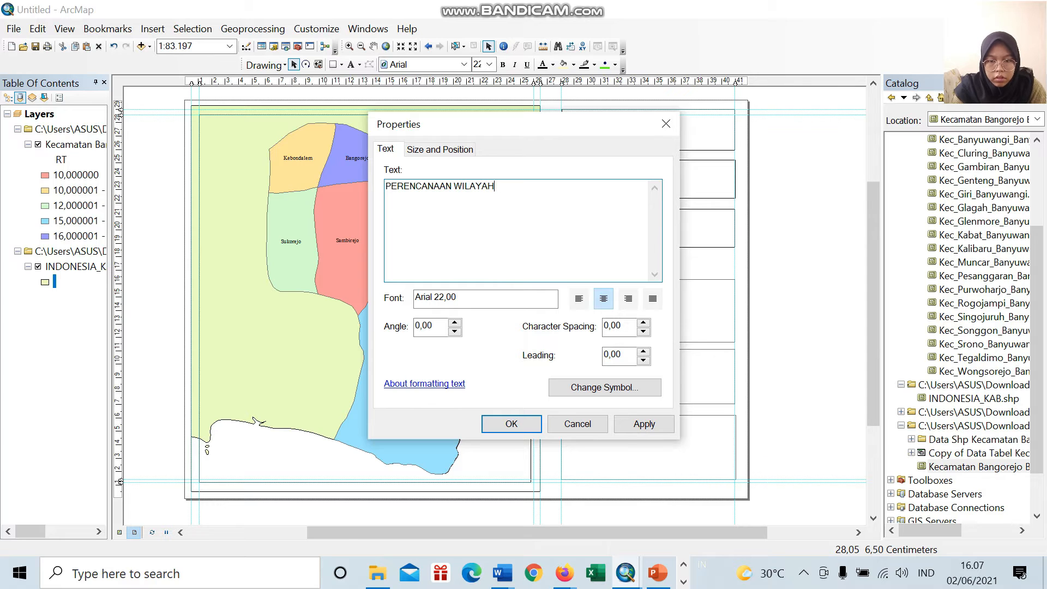
pyautogui.write('D DAN KOTA ')
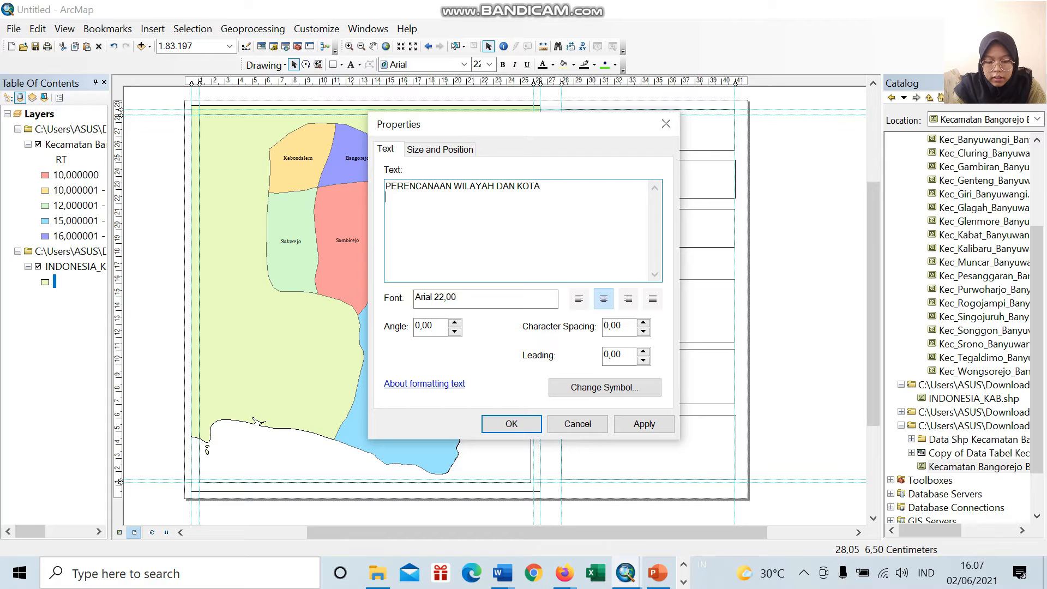
pyautogui.write('FAKUL')
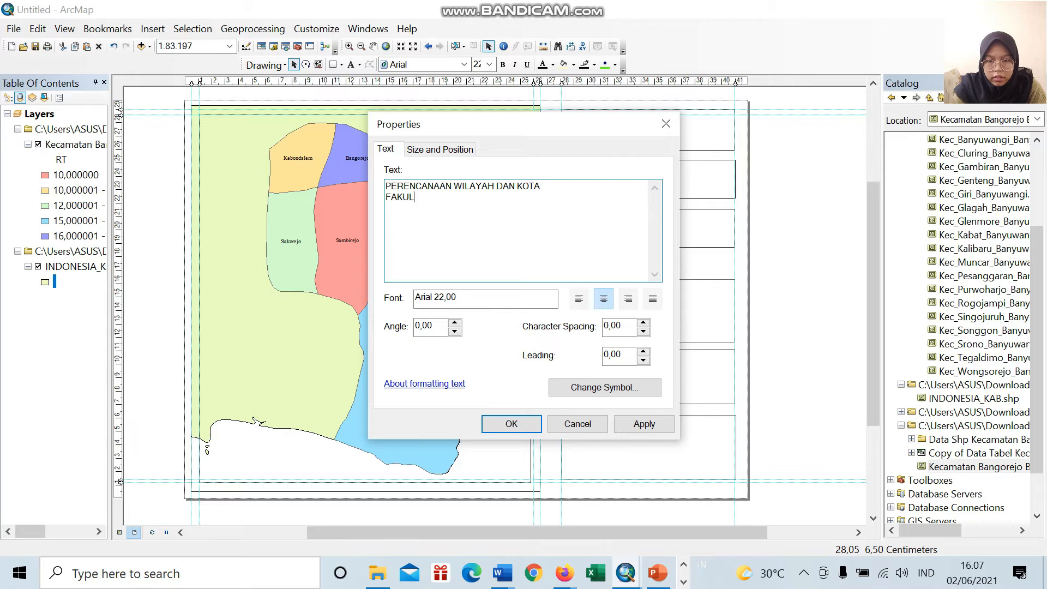
pyautogui.write('TAS TEK')
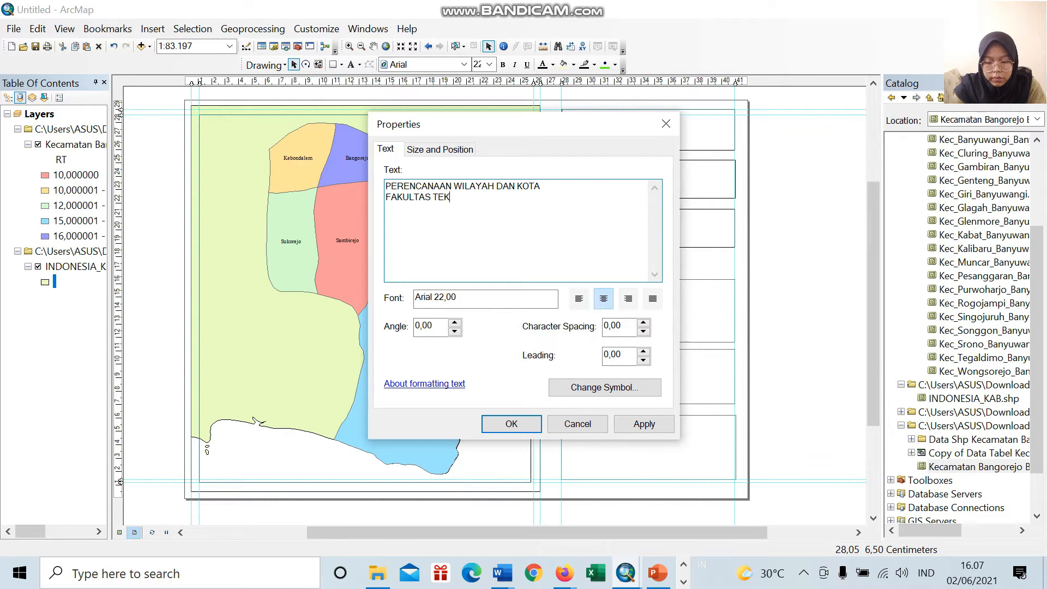
pyautogui.write('NIK')
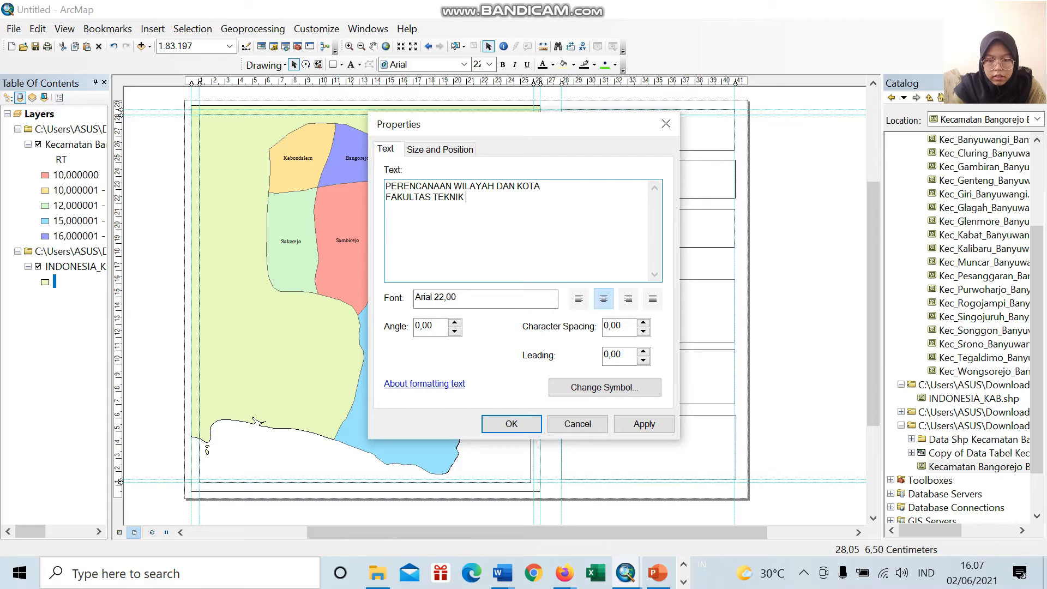
pyautogui.write('UNIVER')
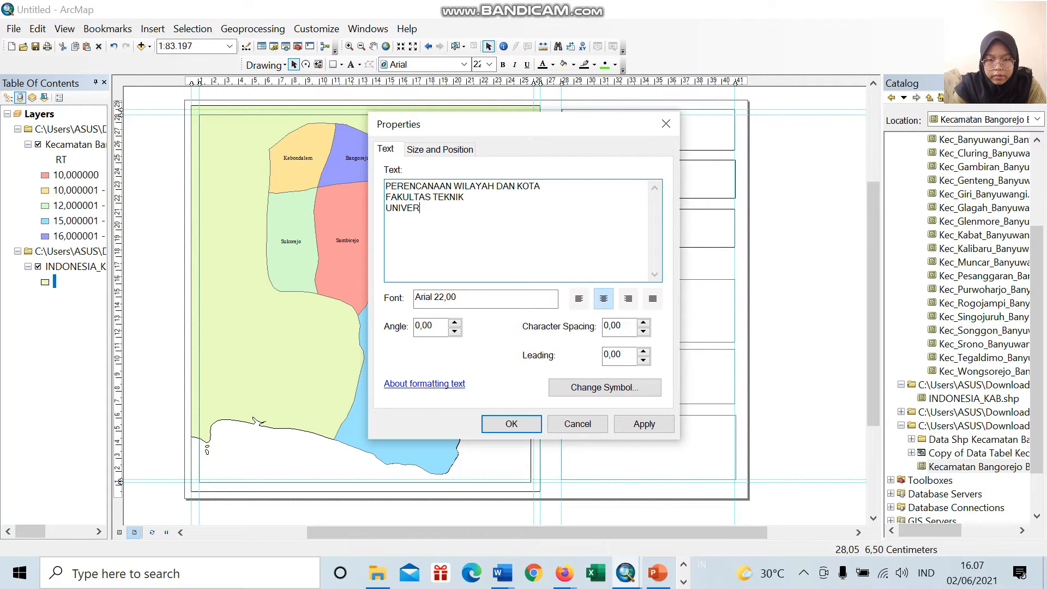
pyautogui.write('SITAS')
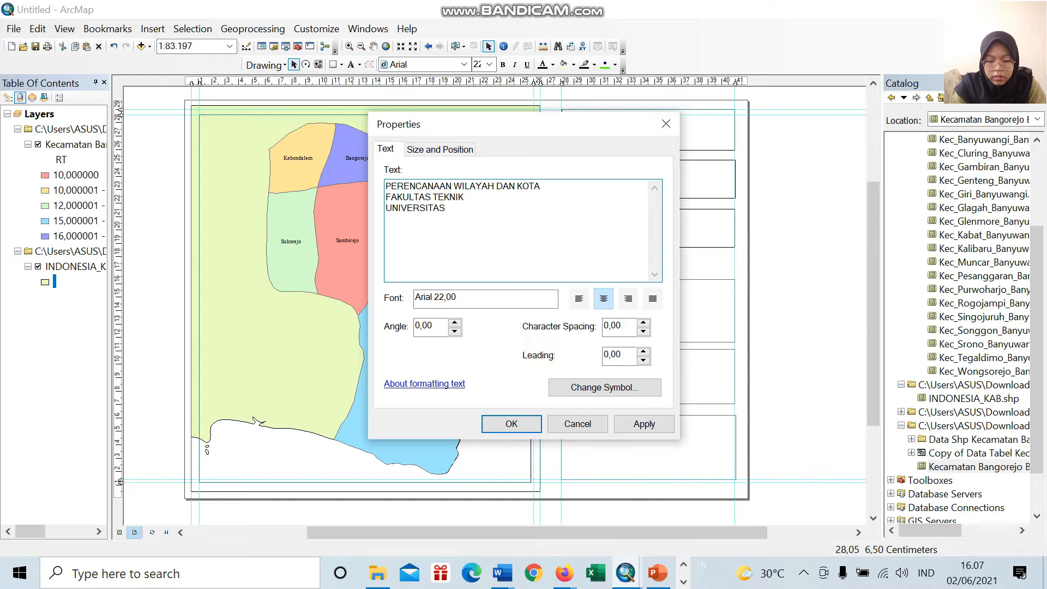
pyautogui.write(' NEGERI')
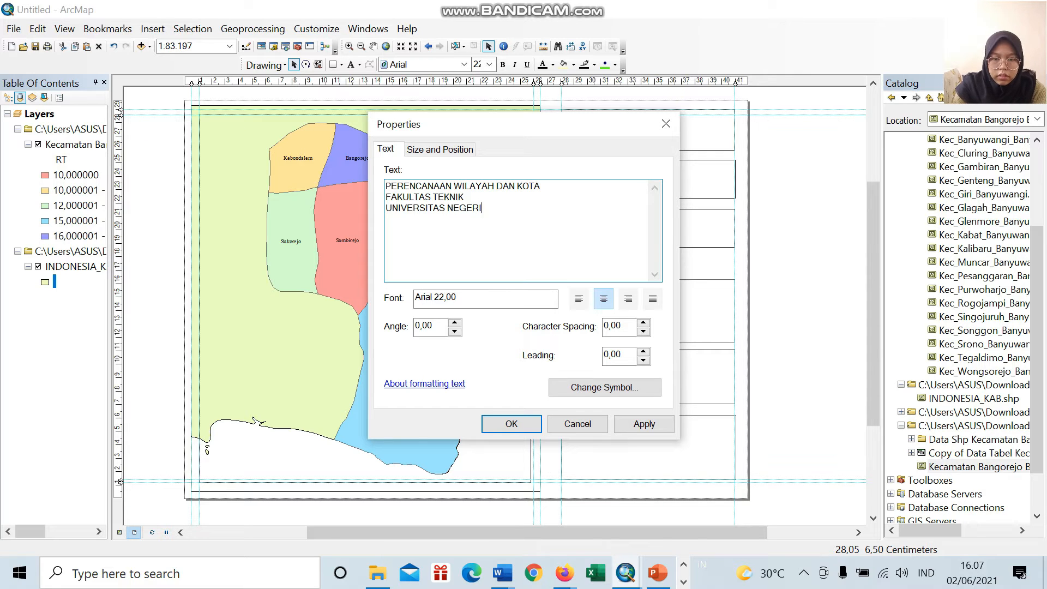
pyautogui.write('JEMBER')
# Step: Remove the word "NEGERI" from the title's third line so it reads "UNIVERSITAS JEMBER"
pyautogui.press('Left')
pyautogui.press('Left')
pyautogui.press('Left')
pyautogui.press('Left')
pyautogui.press('Left')
pyautogui.press('Left')
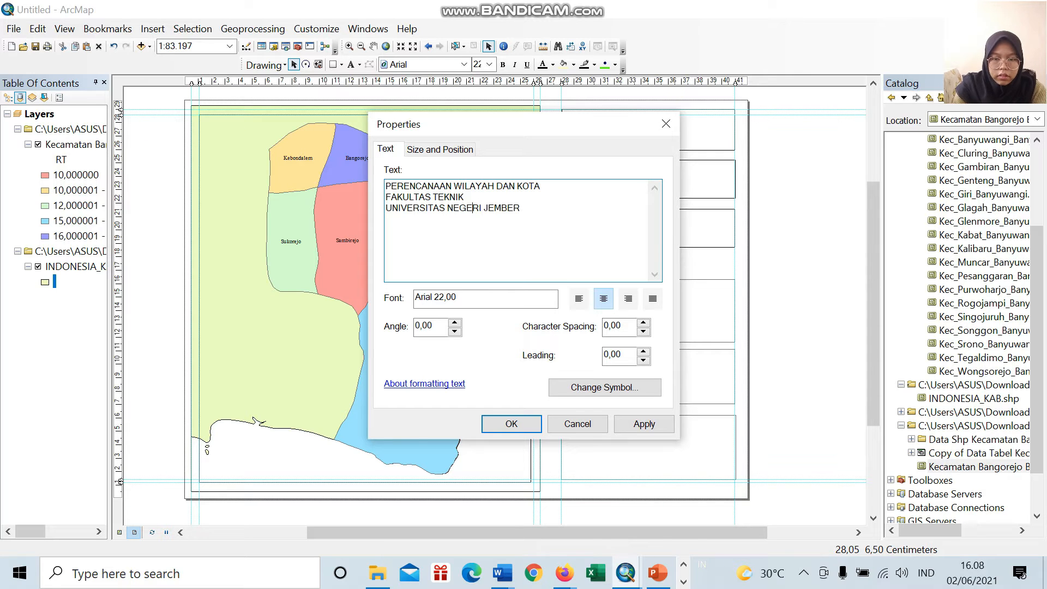
pyautogui.hotkey('shift', 'Left')
pyautogui.hotkey('shift', 'Left')
pyautogui.hotkey('shift', 'Left')
pyautogui.hotkey('shift', 'Left')
pyautogui.hotkey('shift', 'Left')
pyautogui.hotkey('shift', 'Left')
pyautogui.hotkey('shift', 'Left')
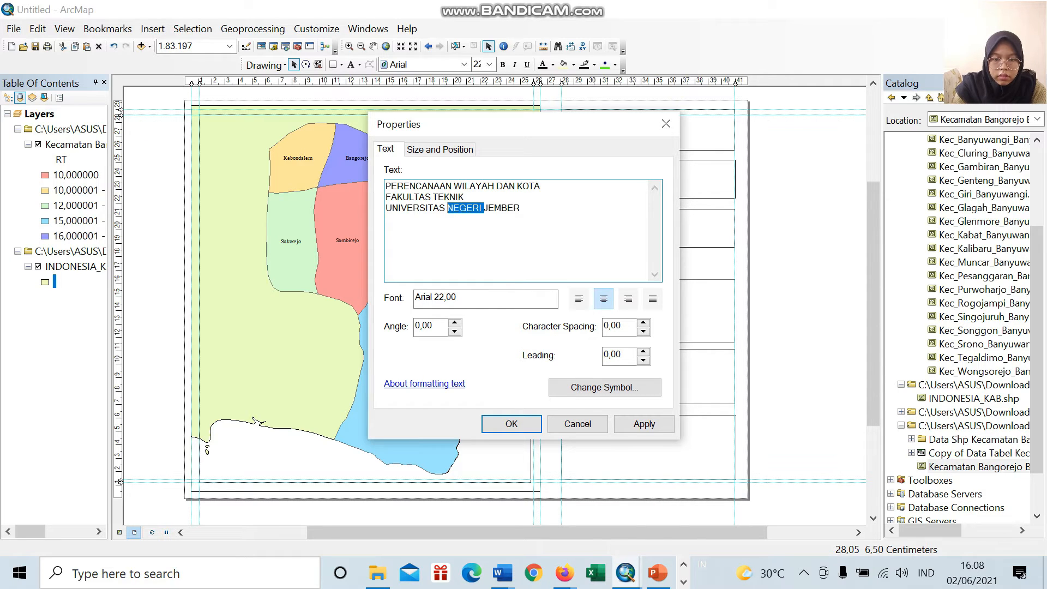
pyautogui.press('BackSpace')
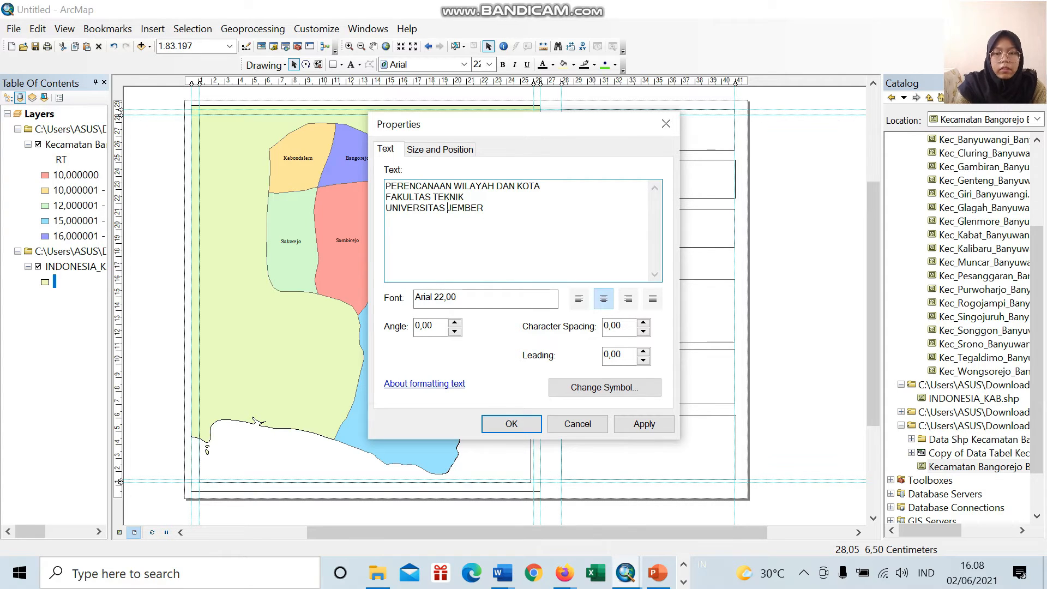
pyautogui.click(469, 298)
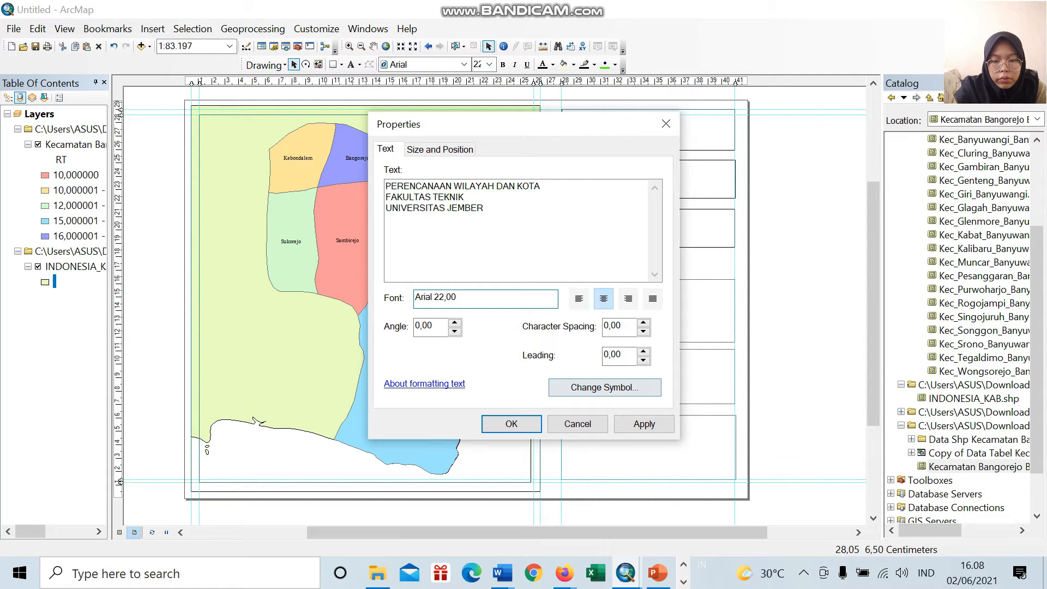
pyautogui.click(440, 149)
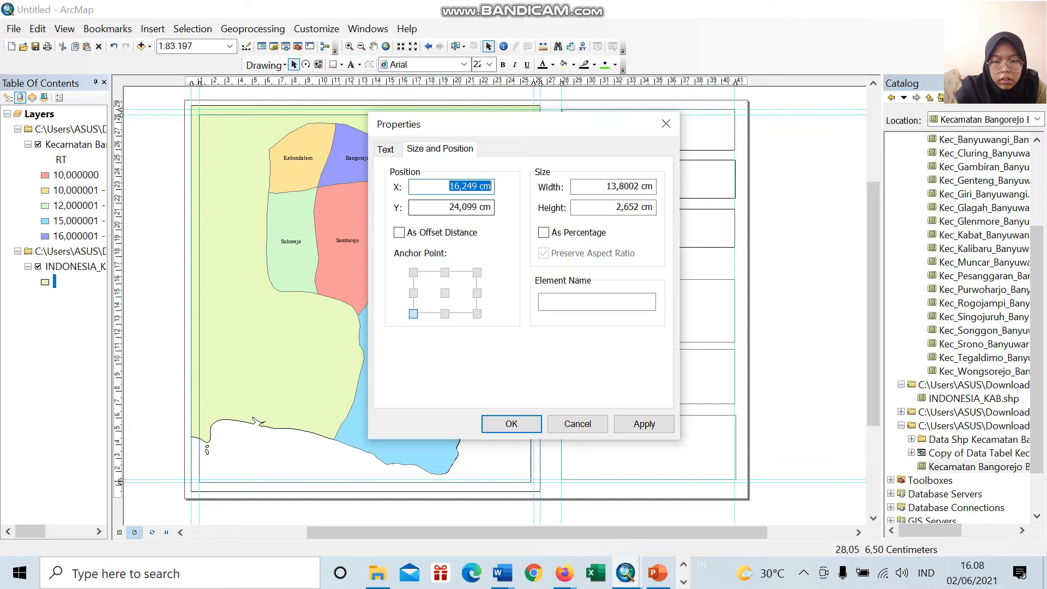
pyautogui.click(386, 149)
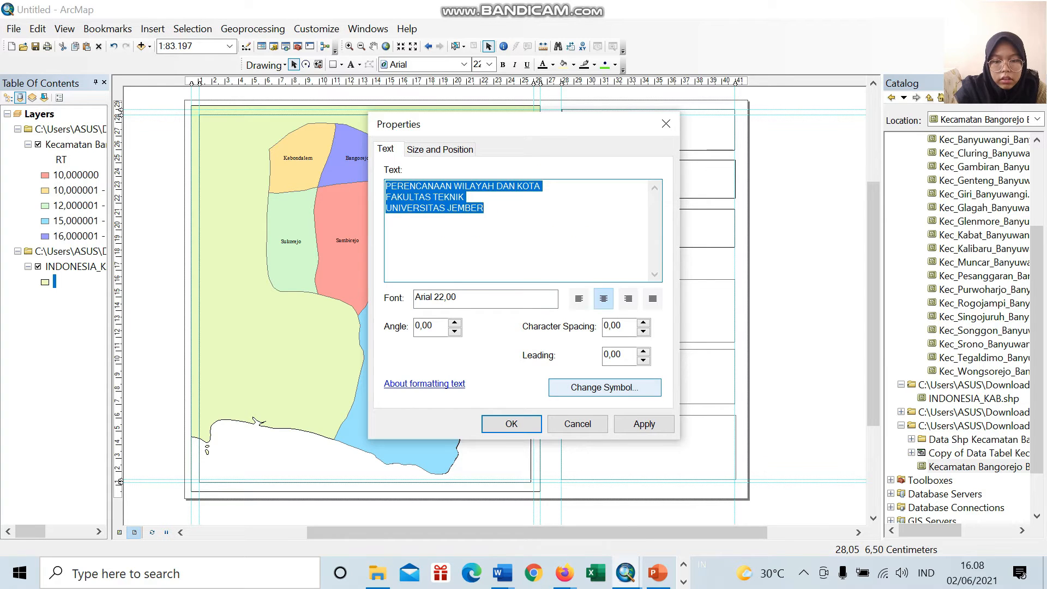
pyautogui.click(605, 387)
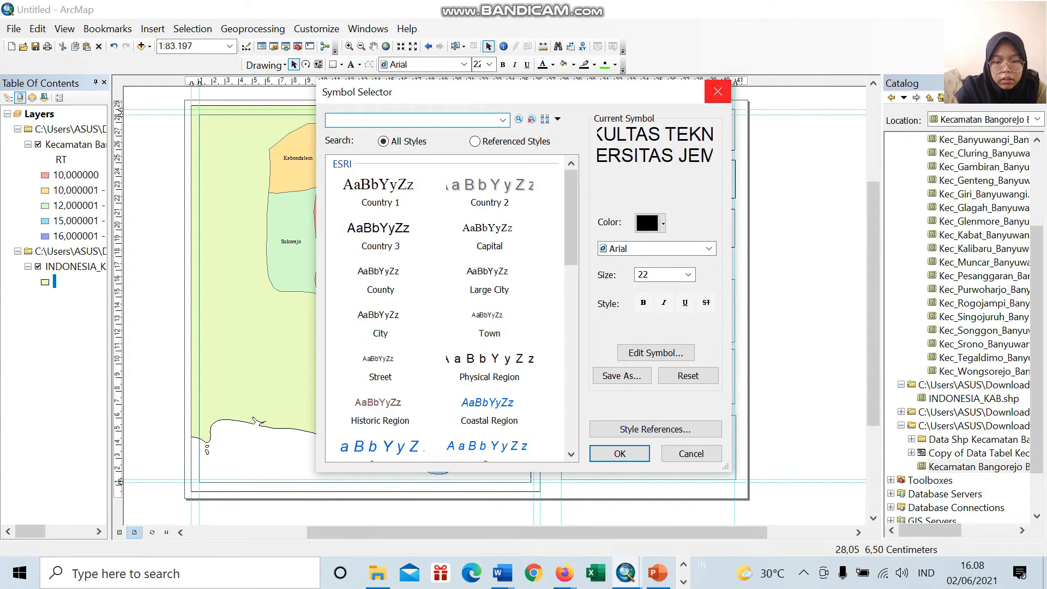
pyautogui.click(718, 91)
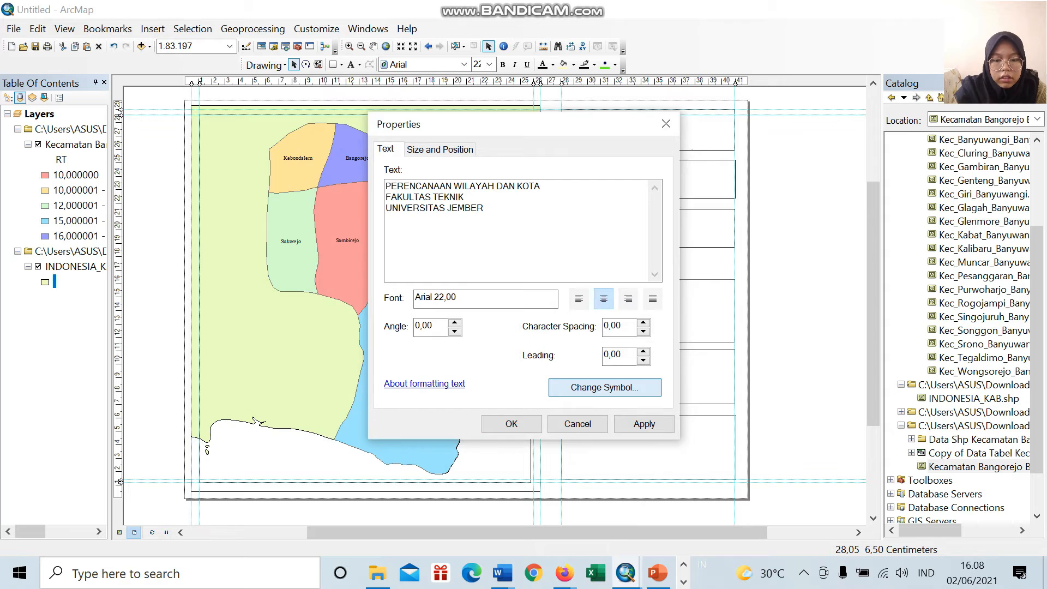
# Step: Change the font of the three-line title text to Times New Roman in its text symbol settings
pyautogui.press('Return')
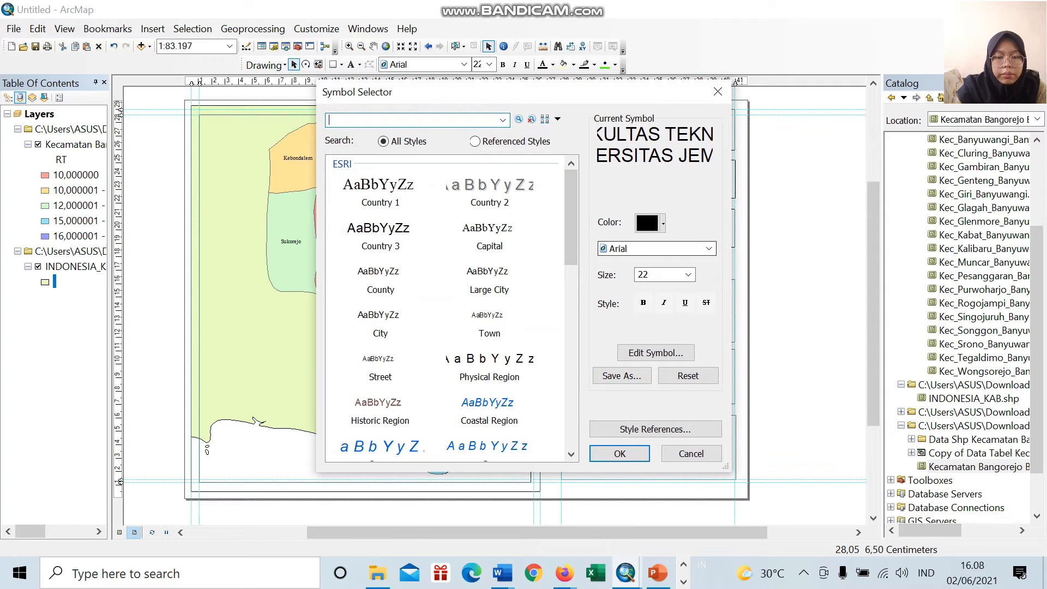
pyautogui.click(709, 248)
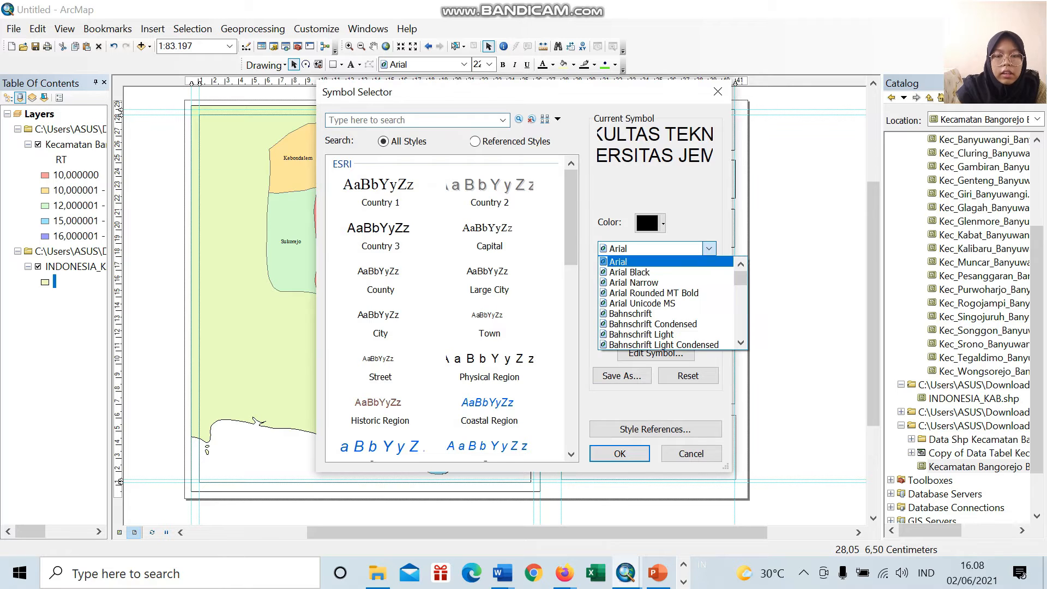
pyautogui.scroll(-4, 683, 284)
pyautogui.scroll(-3, 670, 289)
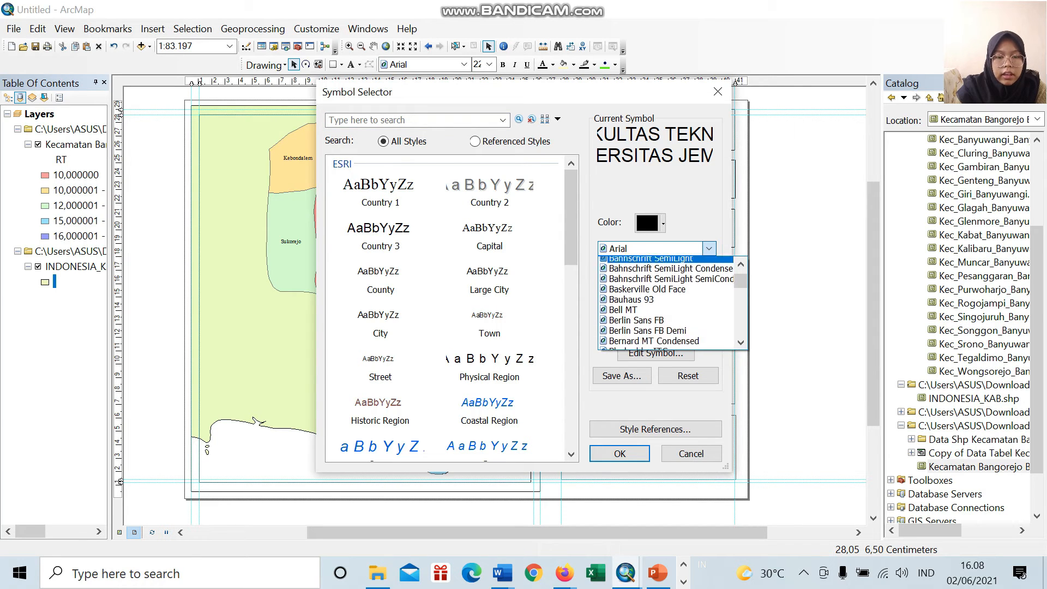
pyautogui.scroll(-6, 671, 303)
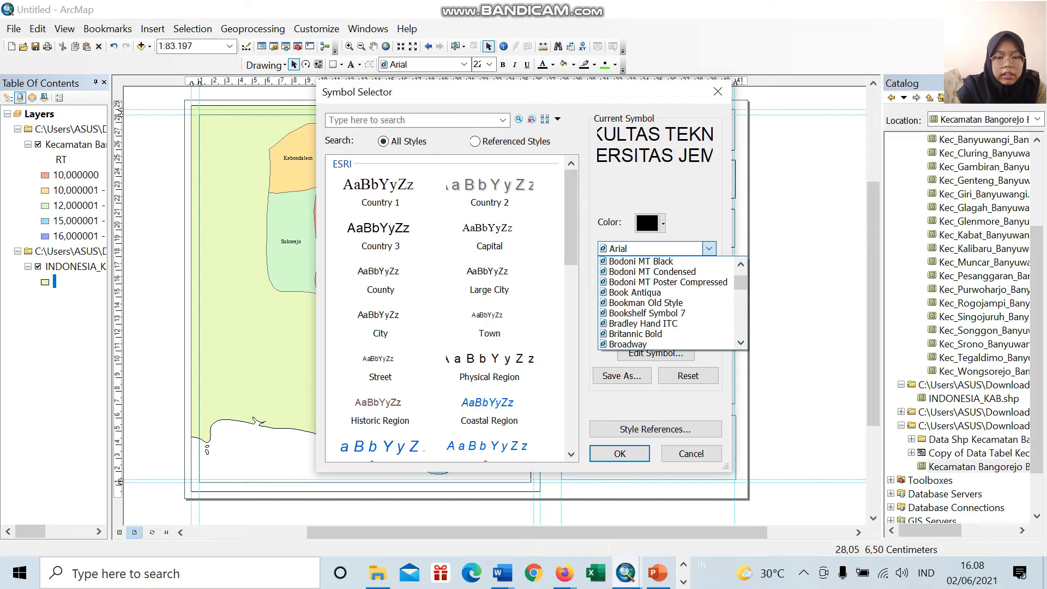
pyautogui.scroll(-15, 671, 303)
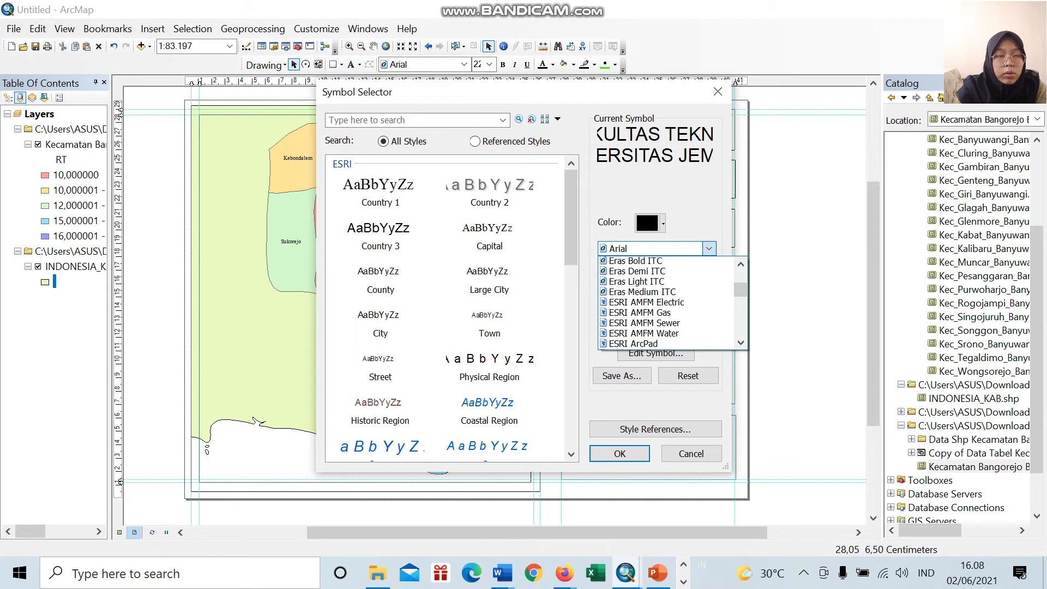
pyautogui.scroll(-15, 670, 302)
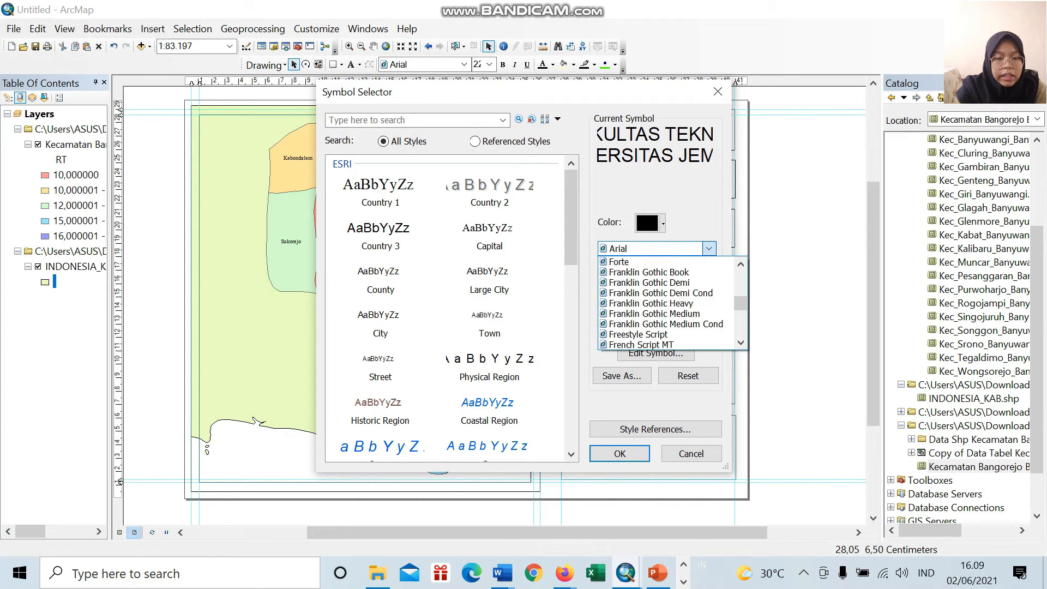
pyautogui.scroll(-15, 671, 302)
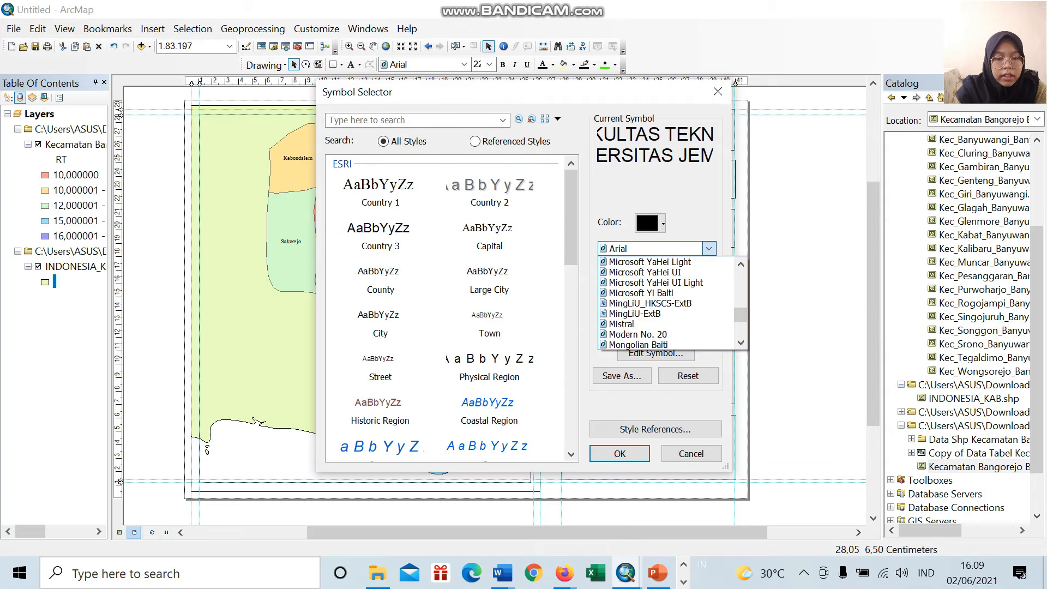
pyautogui.scroll(-15, 671, 302)
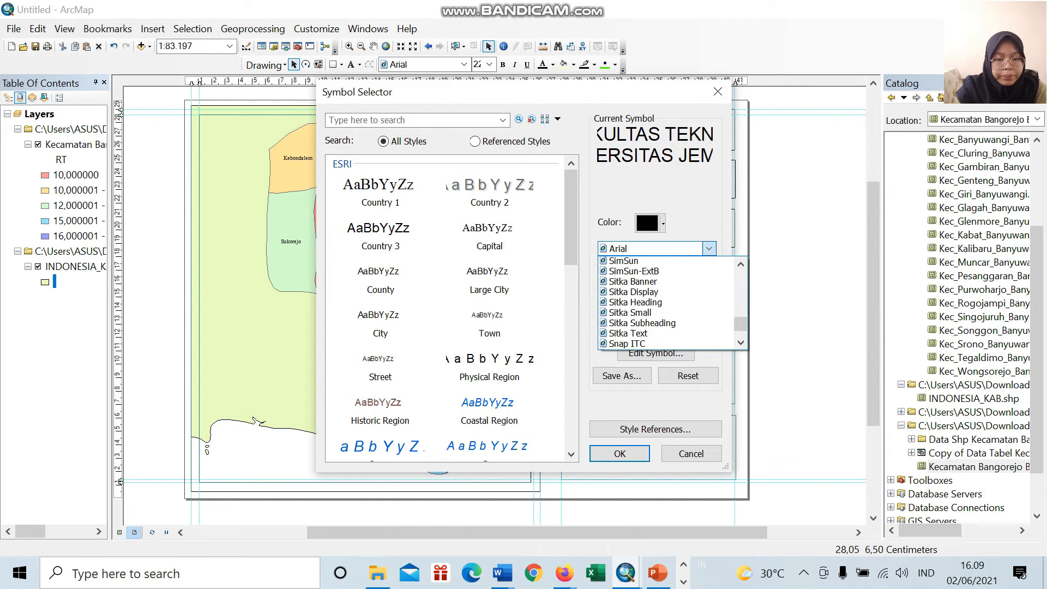
pyautogui.scroll(5, 671, 314)
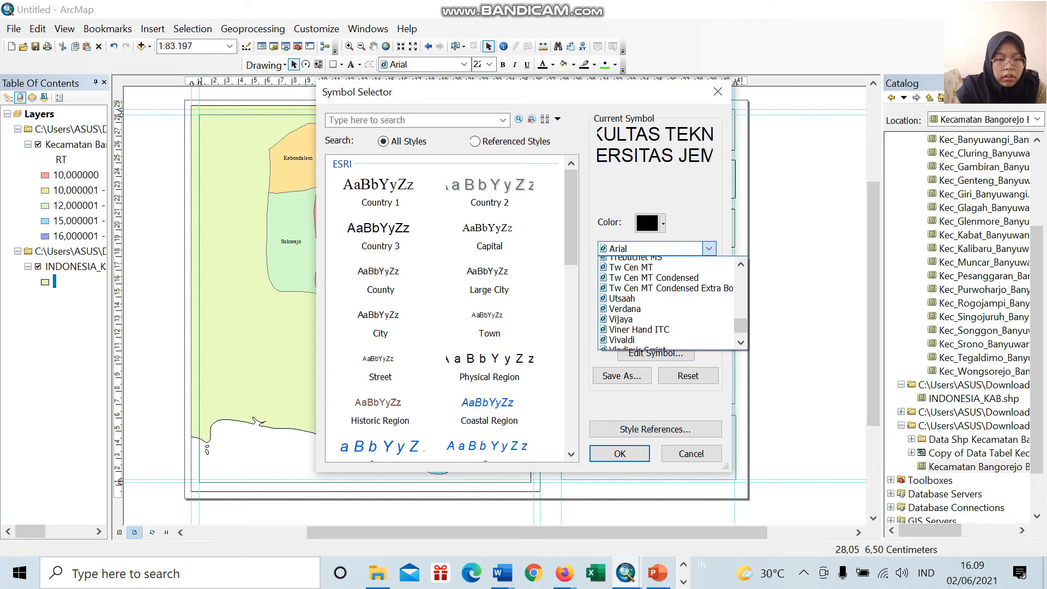
pyautogui.click(645, 303)
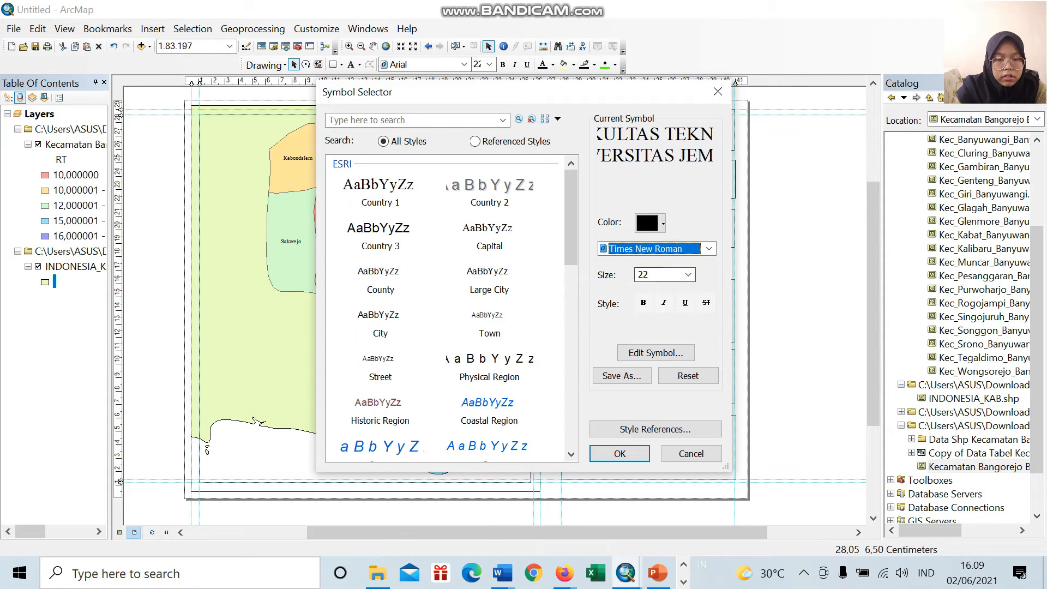
# Step: Set the title text's font size to 20 and apply the changed symbol to the layout
pyautogui.click(688, 275)
pyautogui.click(666, 298)
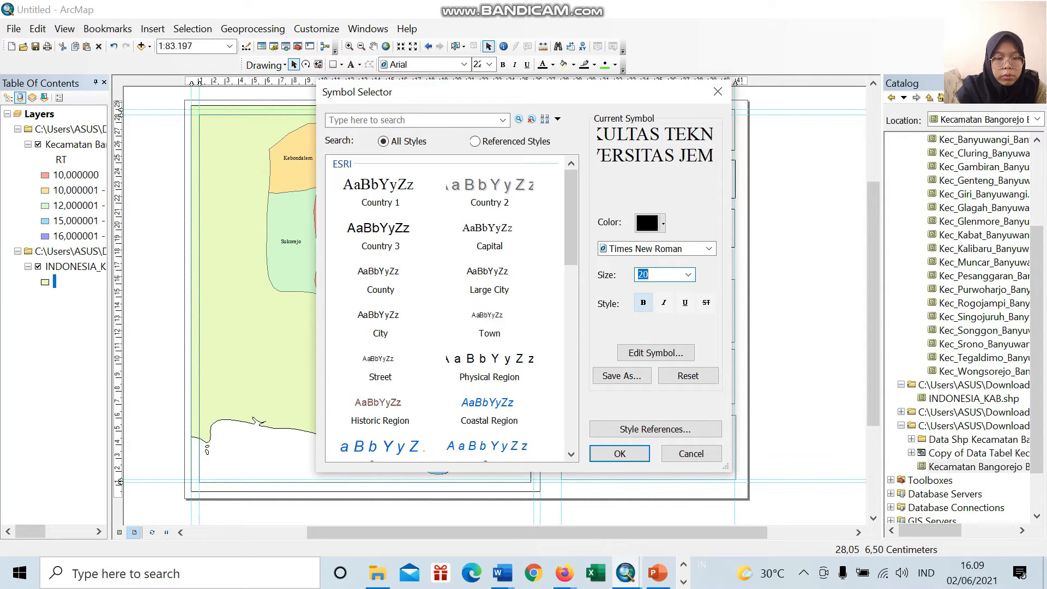
pyautogui.click(644, 303)
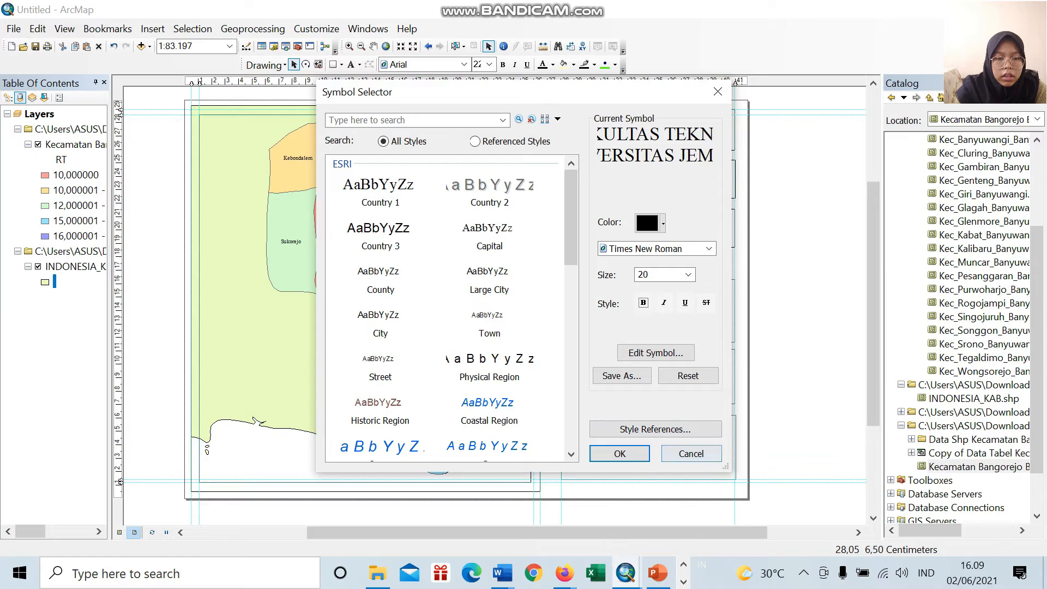
pyautogui.click(620, 453)
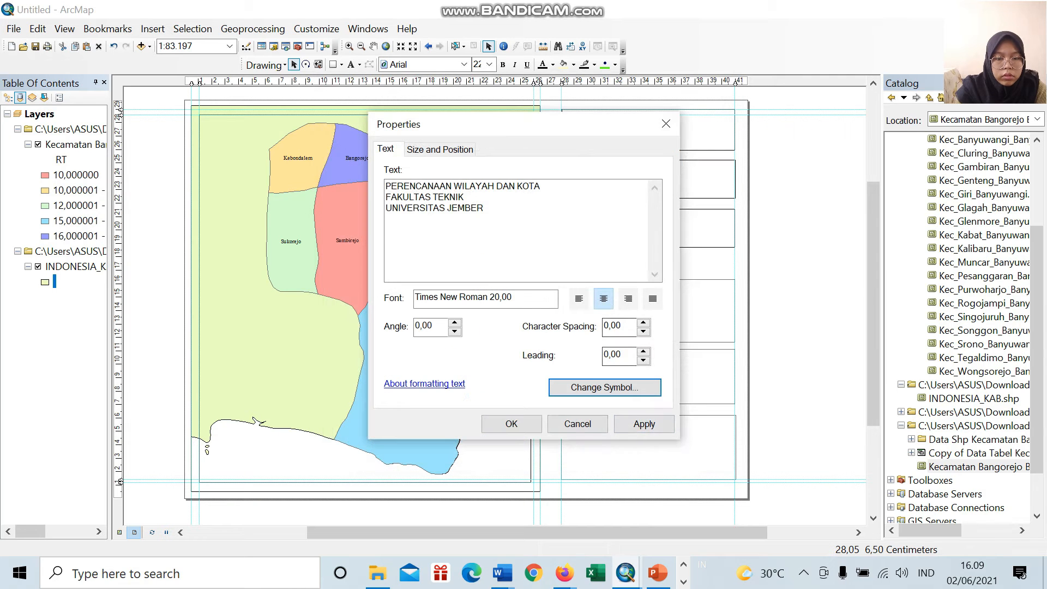
pyautogui.click(512, 424)
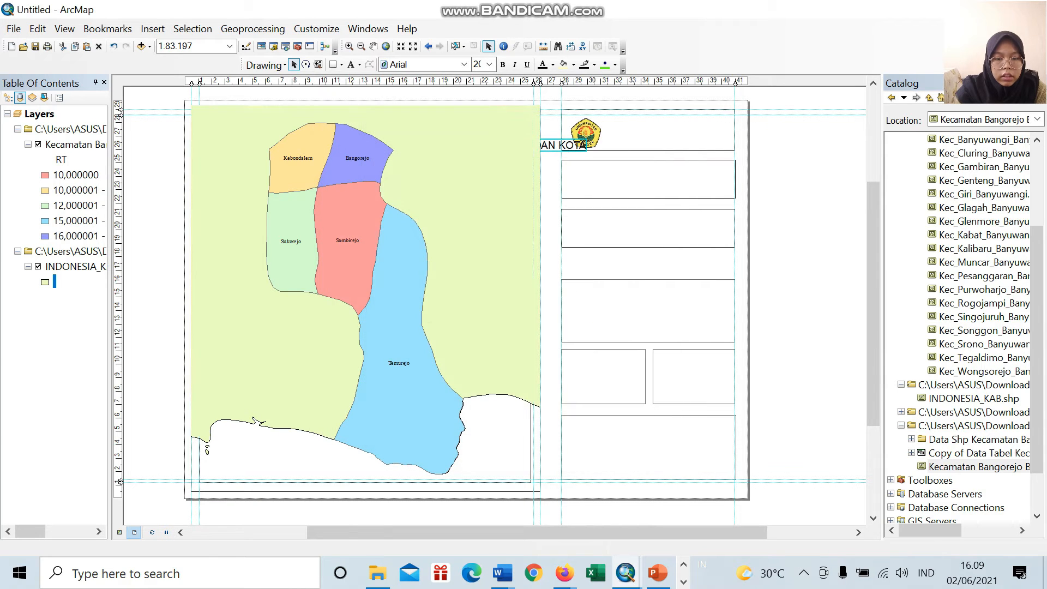
# Step: Move the institution title off the map into the information box column and set its font size to 16
pyautogui.moveTo(523, 152); pyautogui.dragTo(709, 128)
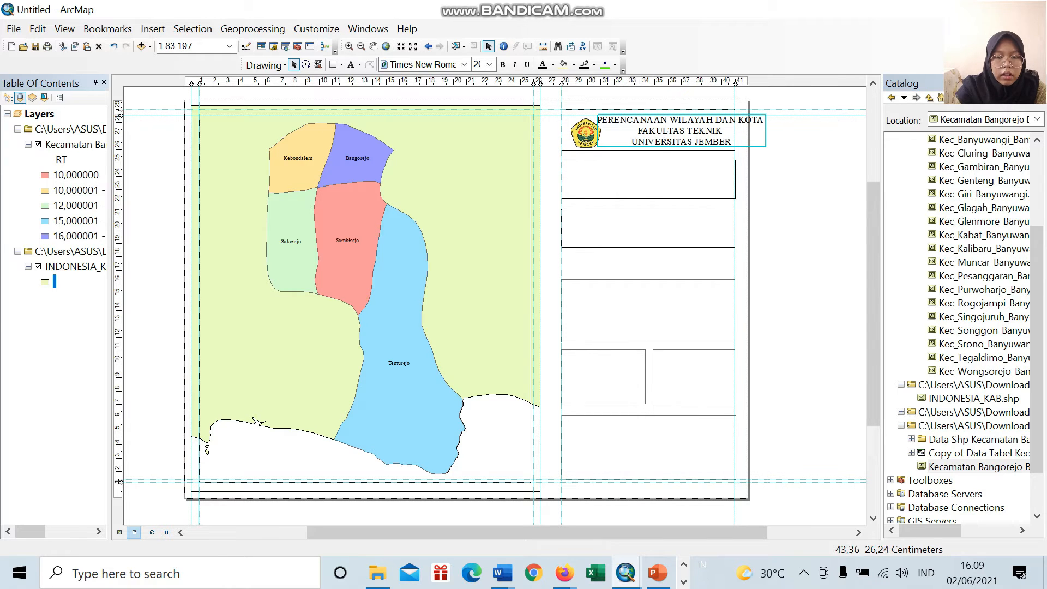
pyautogui.moveTo(765, 146); pyautogui.dragTo(728, 228)
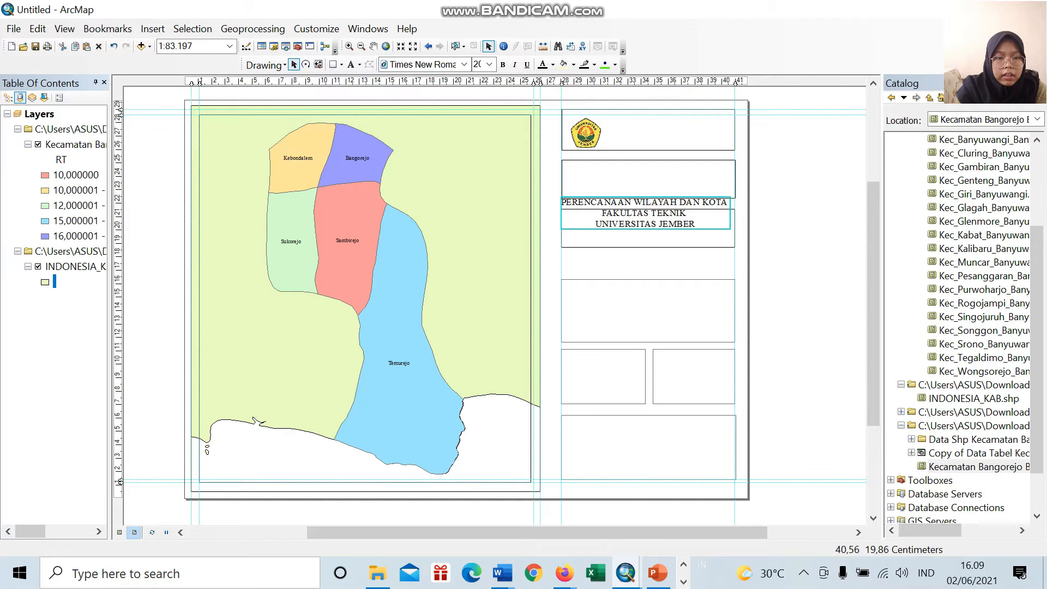
pyautogui.doubleClick(722, 225)
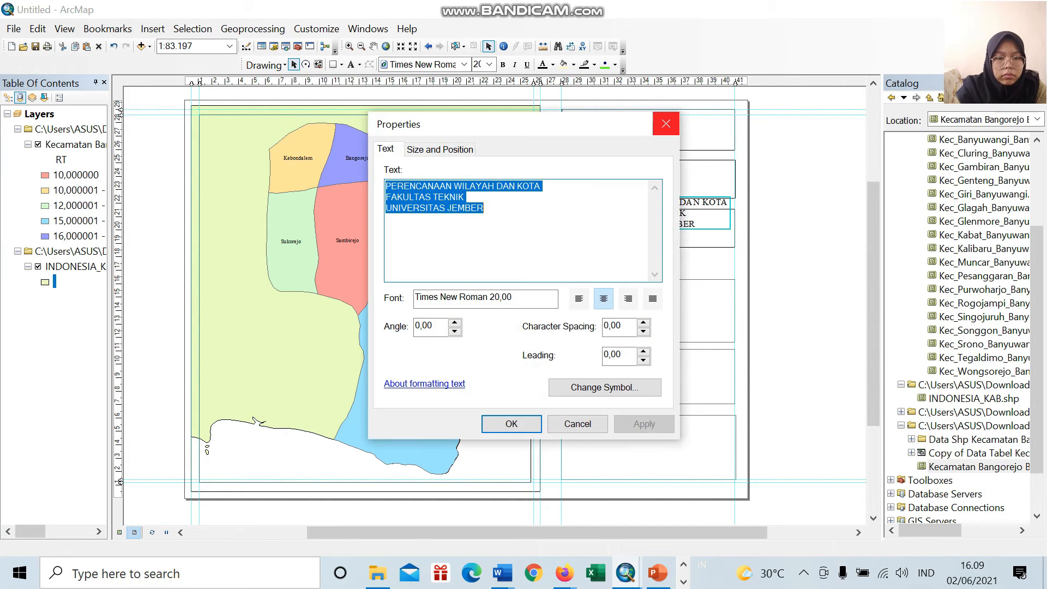
pyautogui.click(605, 388)
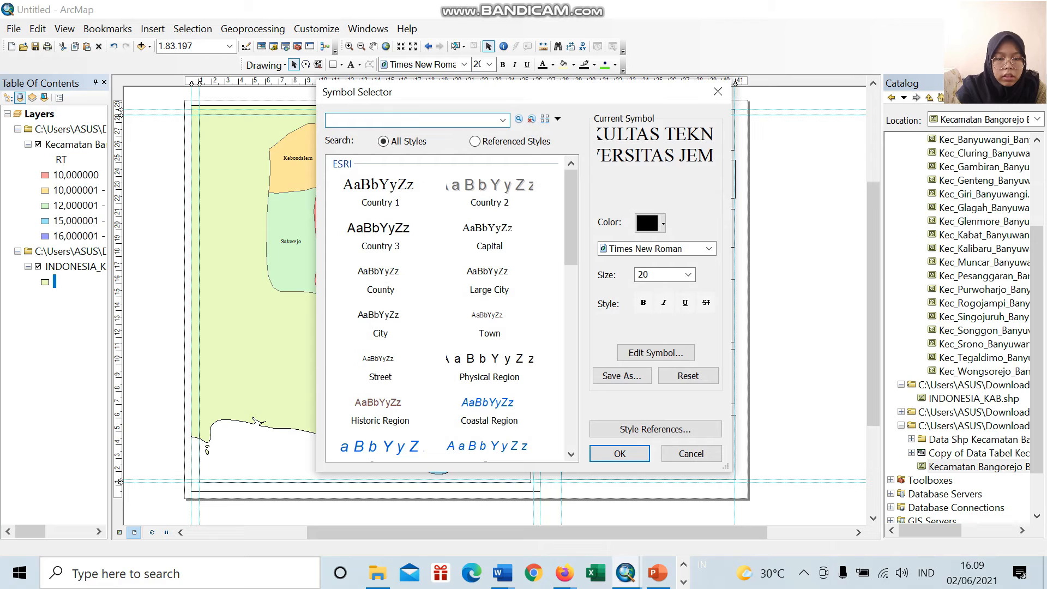
pyautogui.click(688, 275)
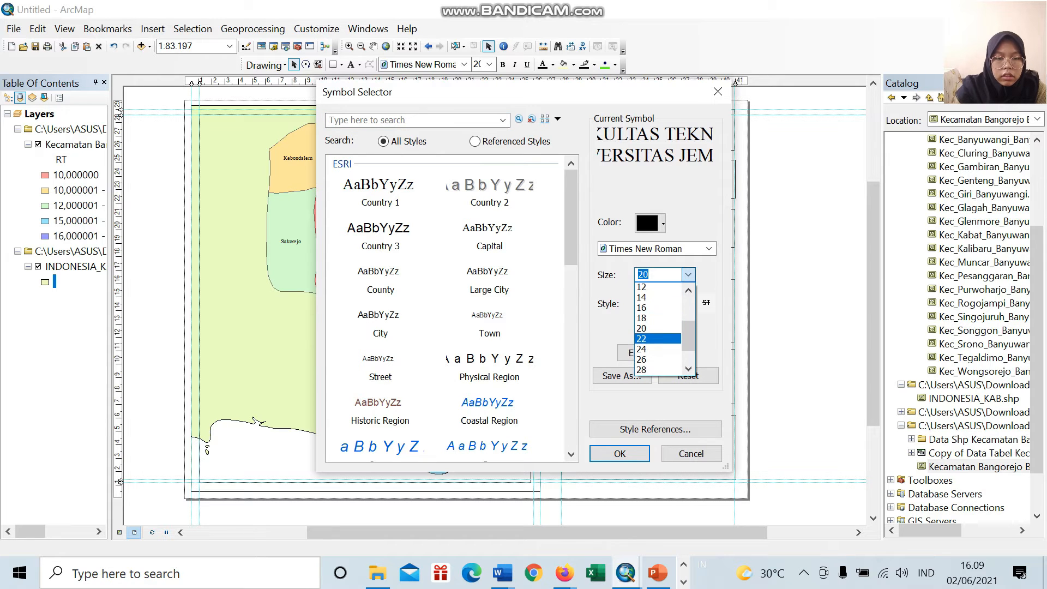
pyautogui.click(642, 308)
pyautogui.click(620, 454)
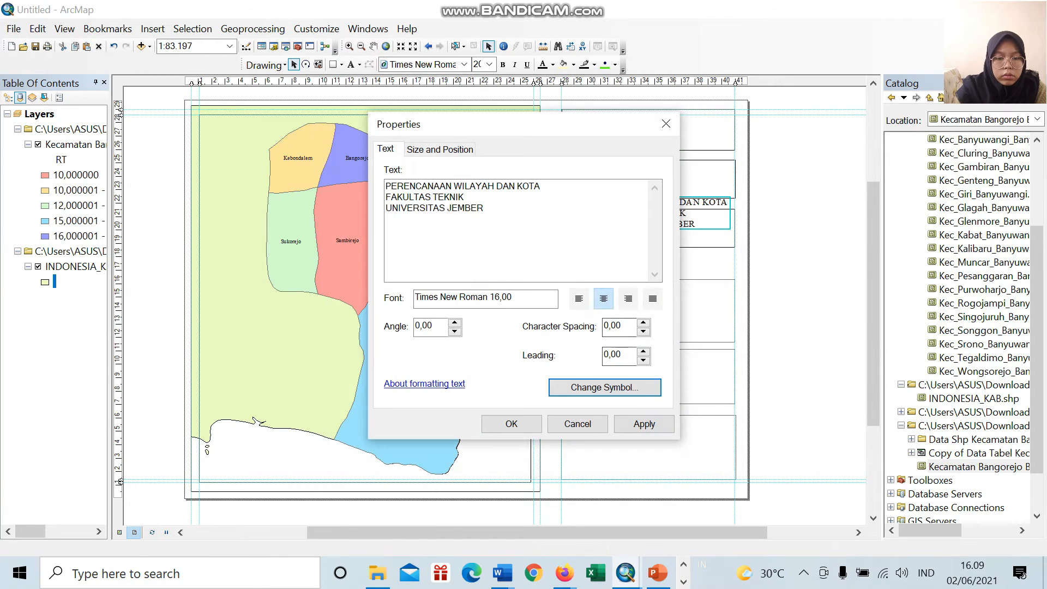
pyautogui.click(511, 424)
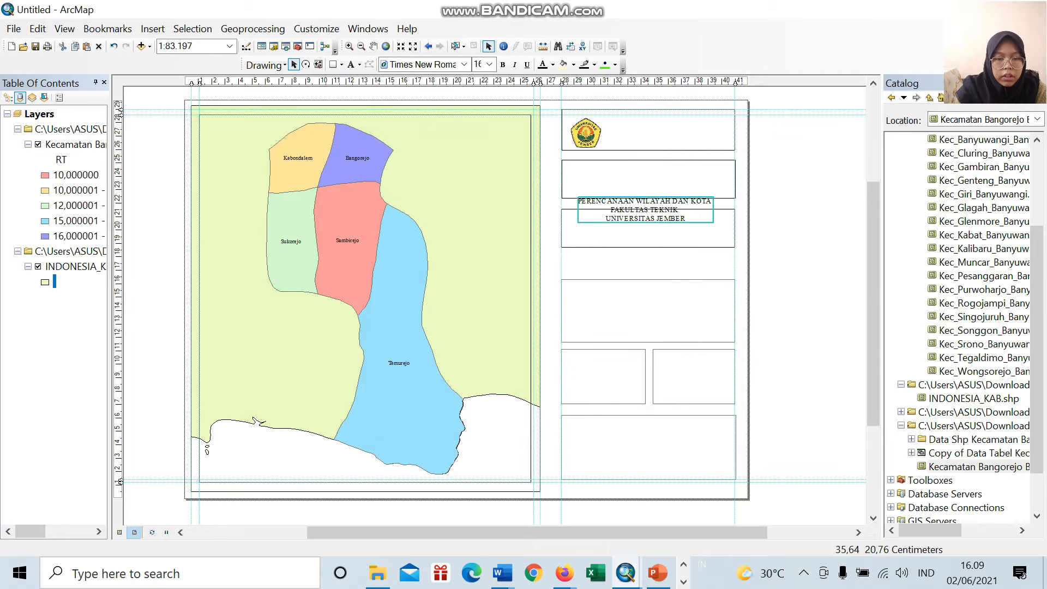
# Step: Place the title beside the university logo in the uppermost information box and nudge both slightly upward
pyautogui.moveTo(664, 218); pyautogui.dragTo(682, 141)
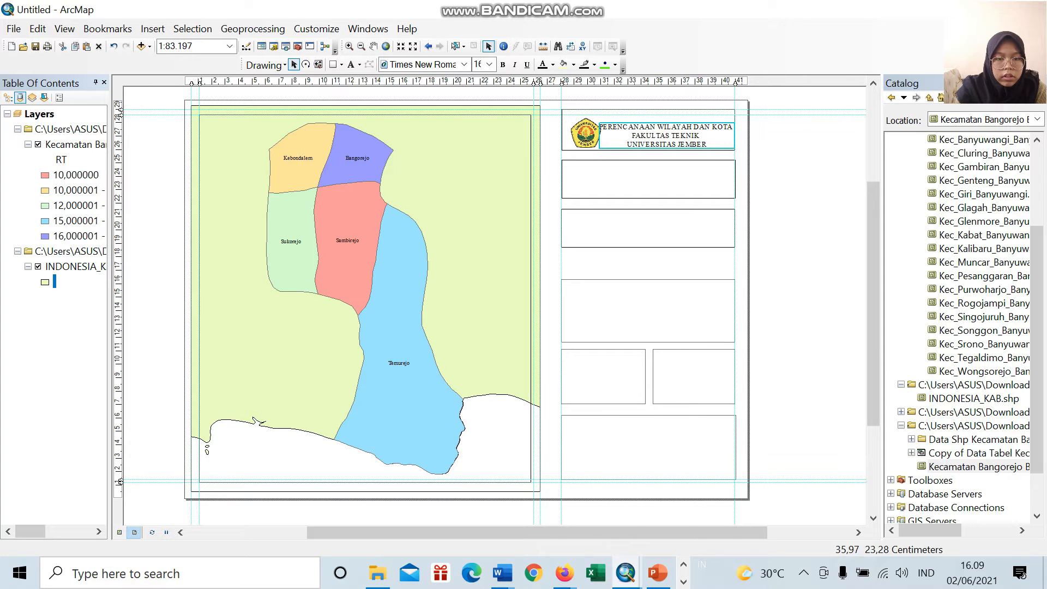
pyautogui.click(589, 127)
pyautogui.moveTo(586, 134); pyautogui.dragTo(586, 131)
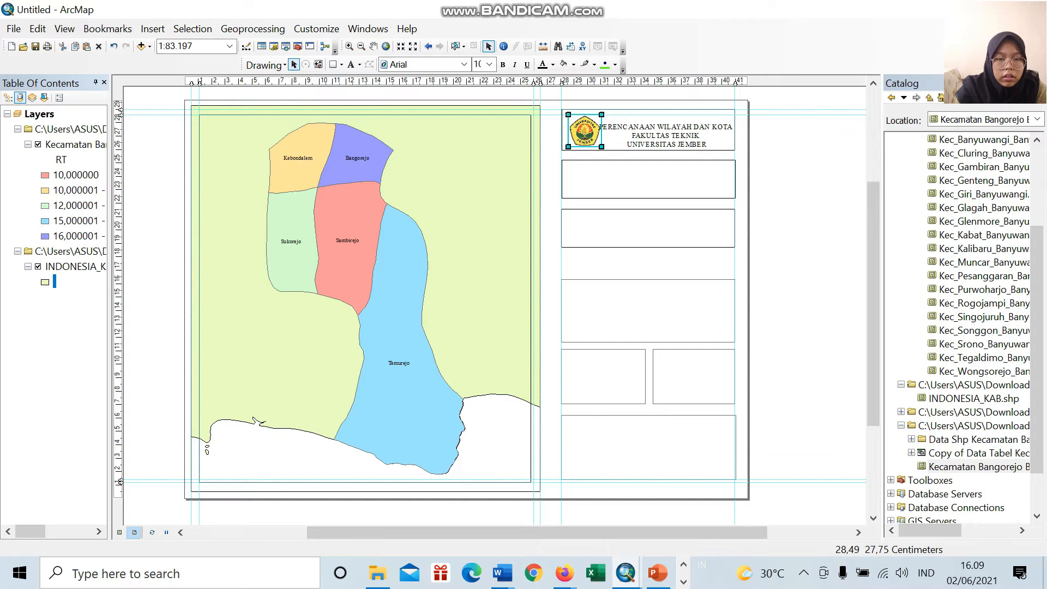
pyautogui.click(636, 131)
pyautogui.moveTo(656, 138); pyautogui.dragTo(655, 134)
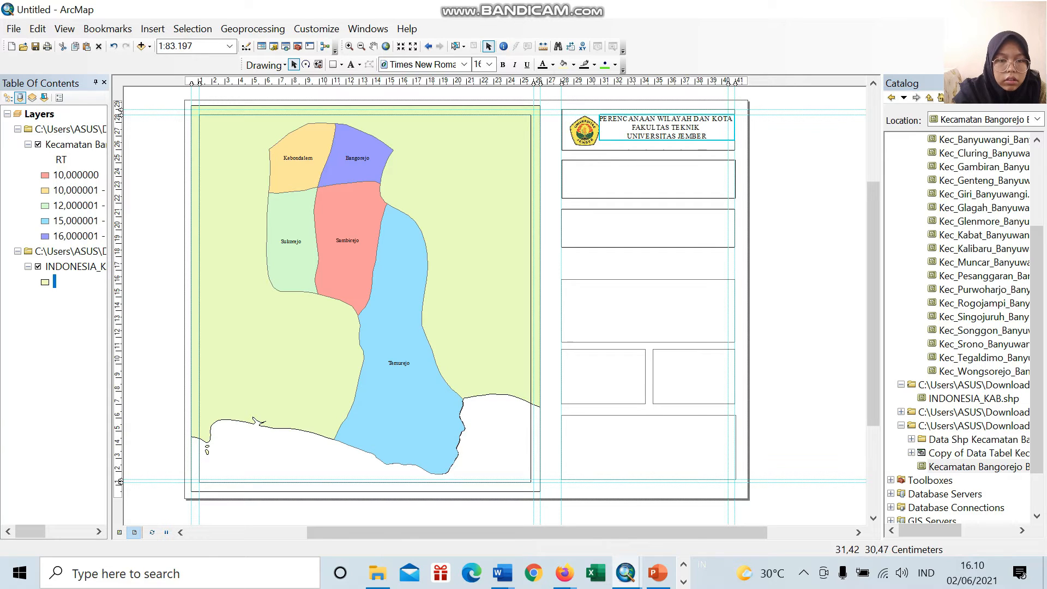
# Step: Add a vertical layout guide at the logo's left edge and try to fine-tune the title's position beside the logo
pyautogui.click(569, 81)
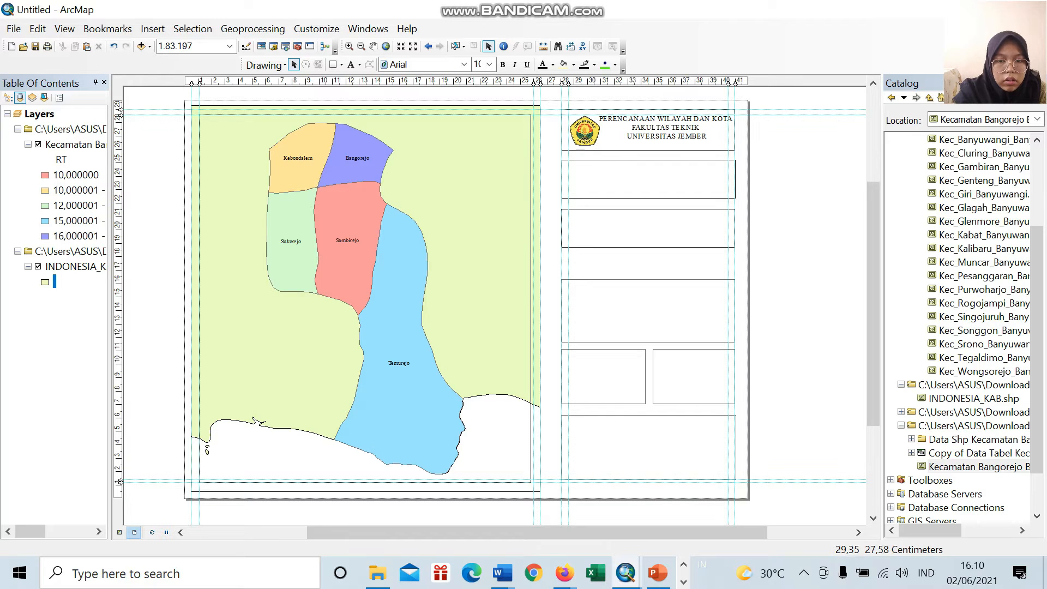
pyautogui.click(586, 134)
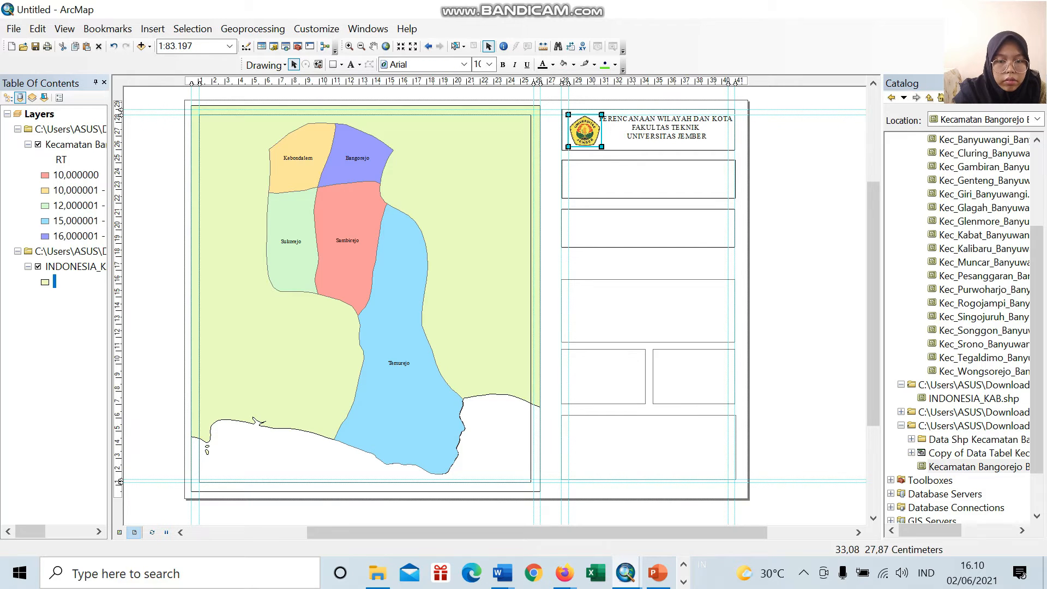
pyautogui.click(675, 122)
pyautogui.moveTo(654, 128); pyautogui.dragTo(653, 131)
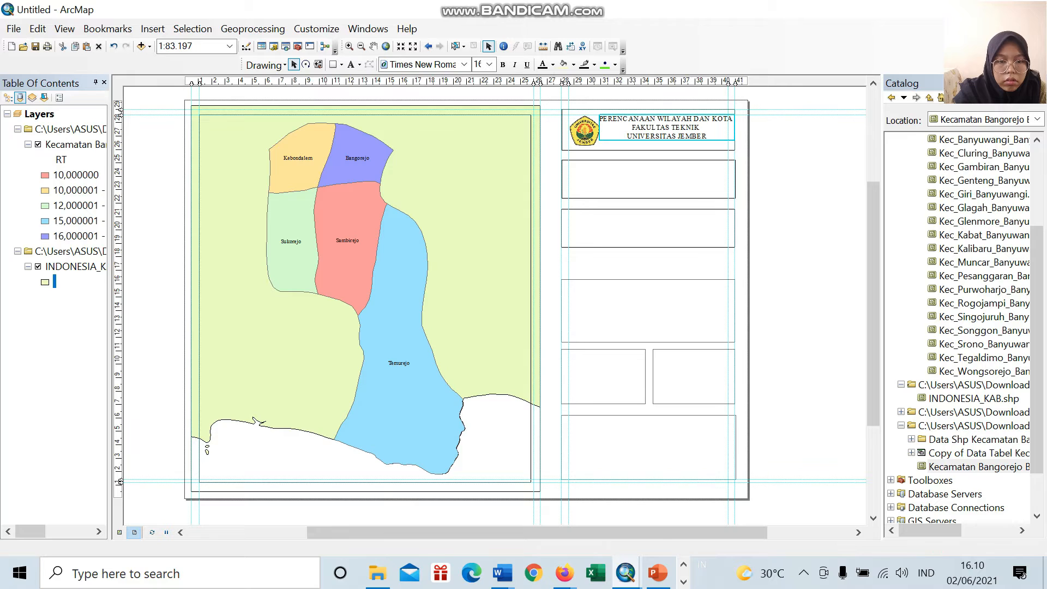
pyautogui.moveTo(648, 126); pyautogui.dragTo(648, 129)
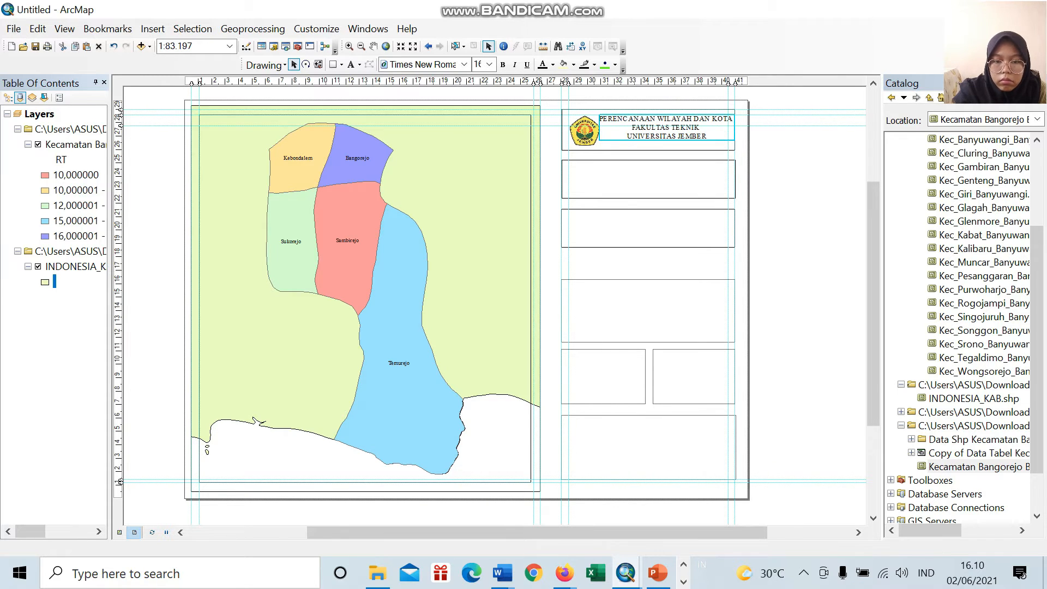
pyautogui.click(759, 166)
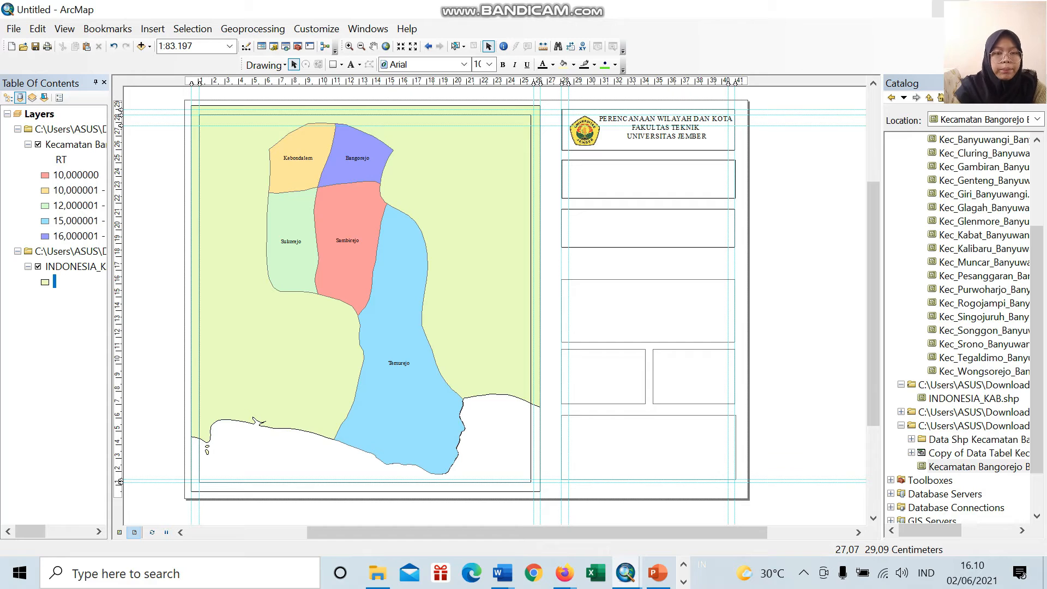
# Step: Insert a new text element into the layout
pyautogui.click(666, 192)
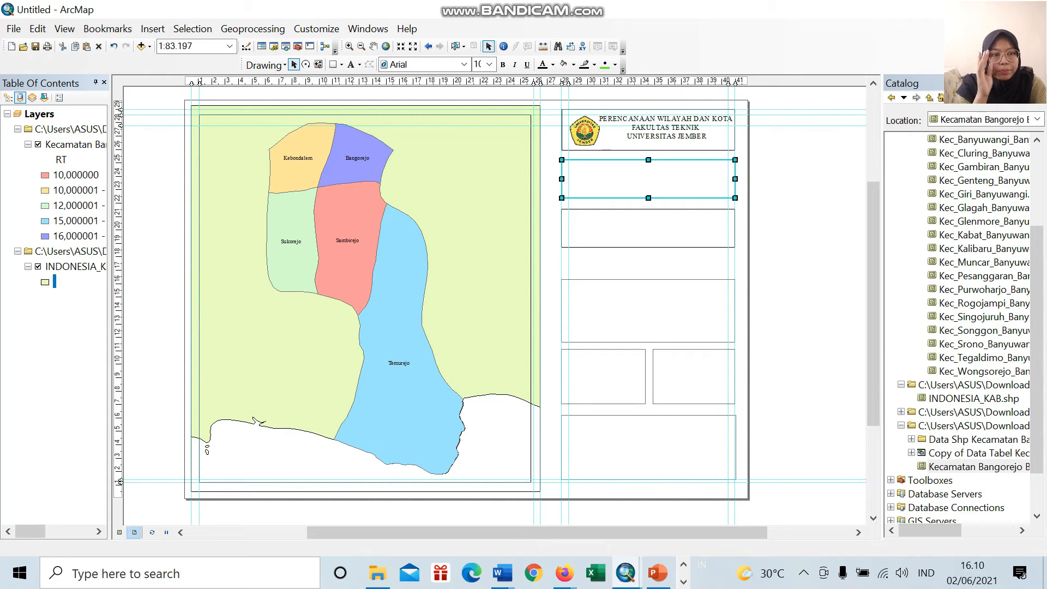
pyautogui.click(152, 28)
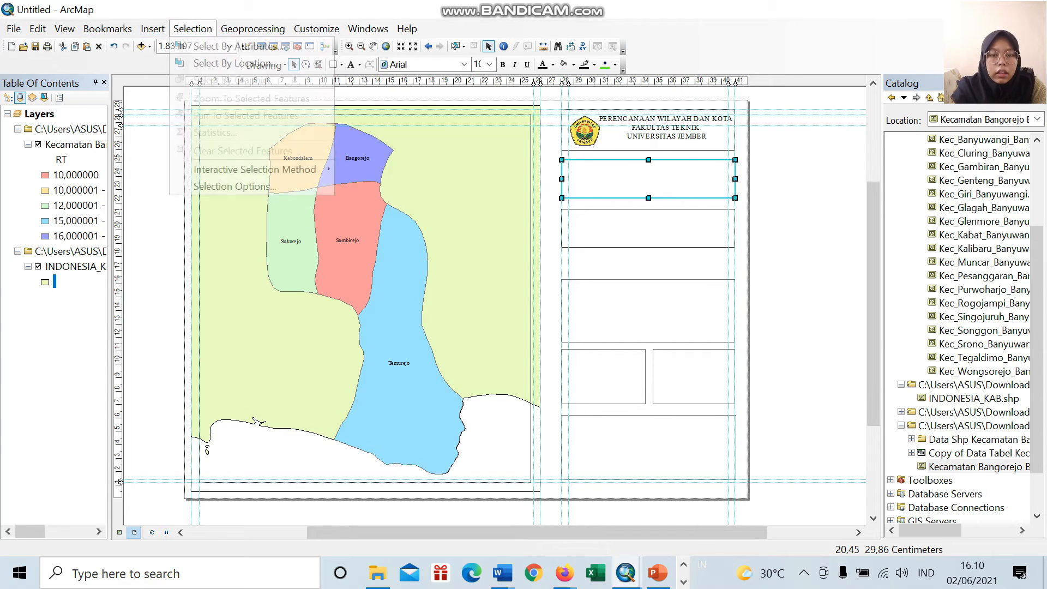
pyautogui.click(152, 29)
pyautogui.click(152, 29)
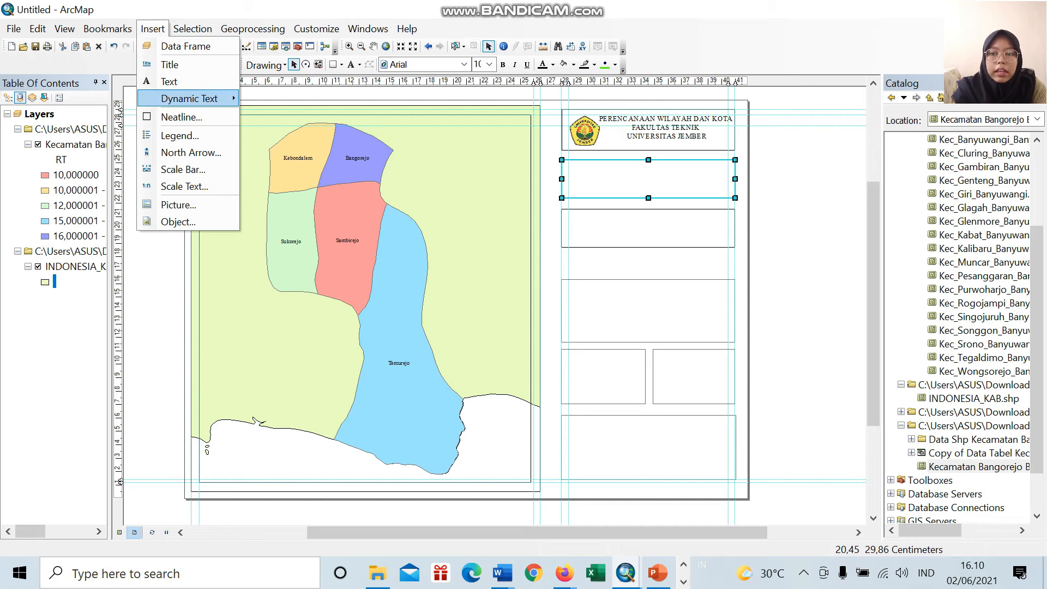
pyautogui.click(169, 81)
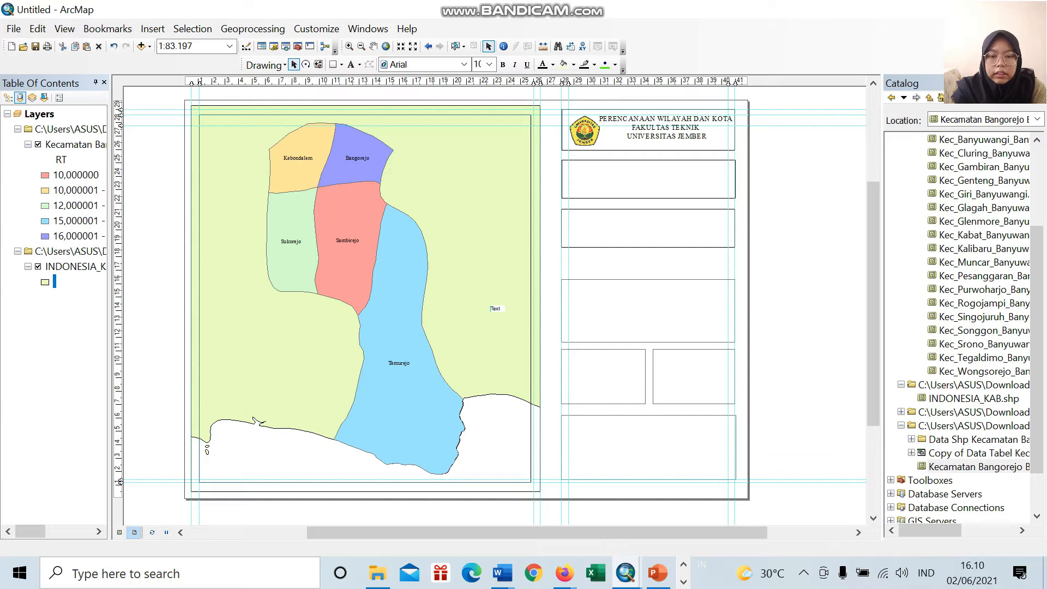
# Step: Replace the new element's placeholder text with "BATAS ADMINISTRASI KECAMATAN BANGOREJO"
pyautogui.rightClick(501, 310)
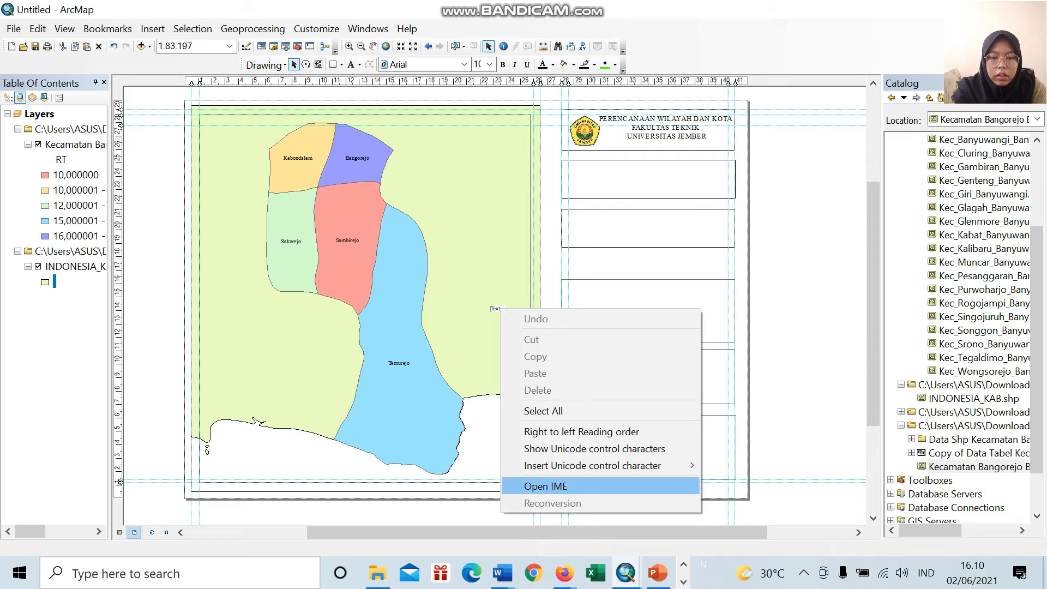
pyautogui.click(496, 309)
pyautogui.rightClick(499, 308)
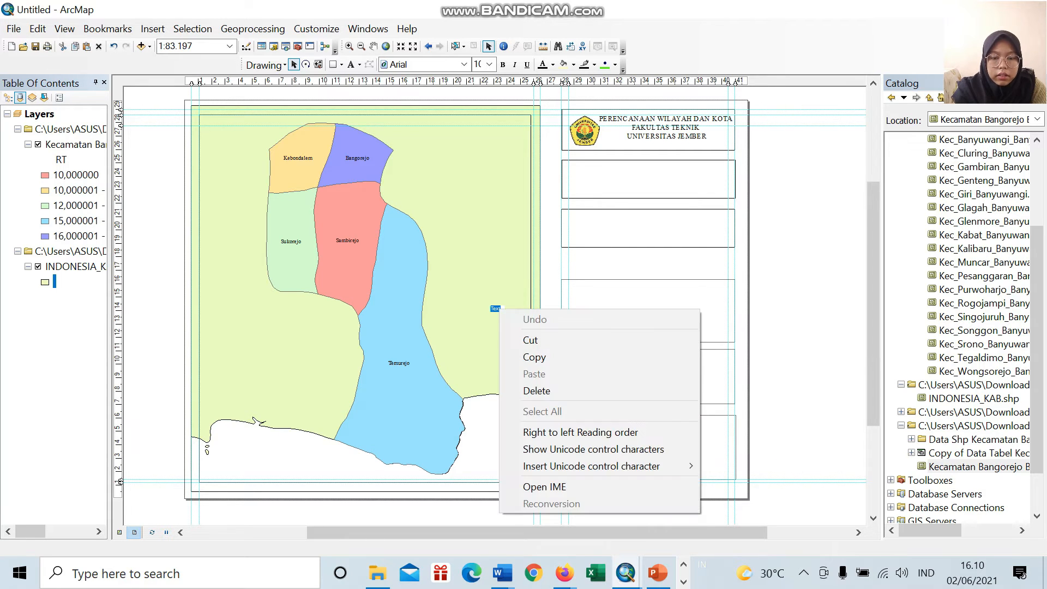
pyautogui.press('Escape')
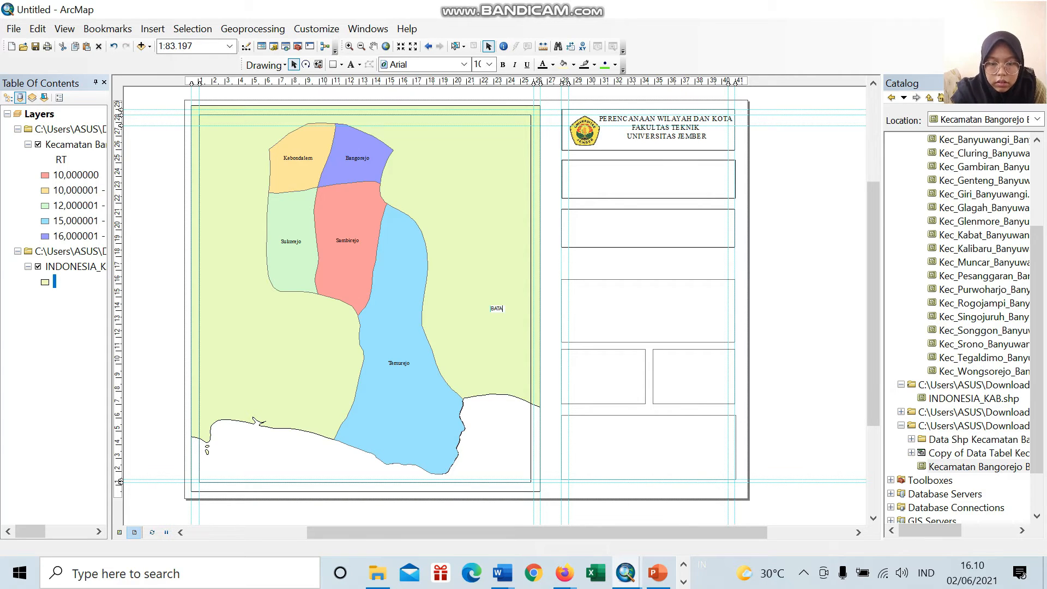
pyautogui.write('S ADMINIS')
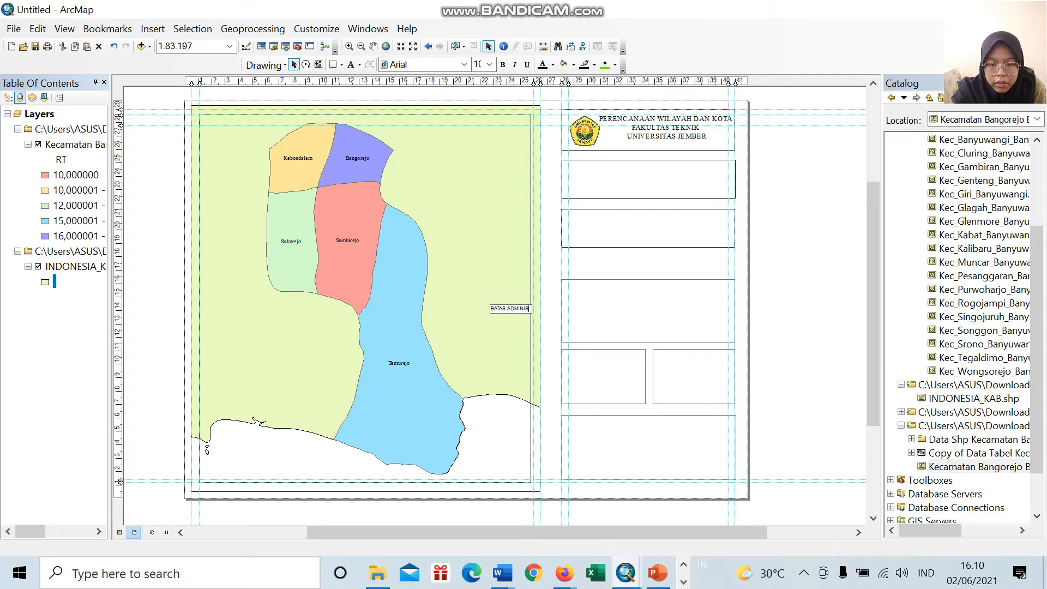
pyautogui.write('TRASI KECAMATAN BANGORE')
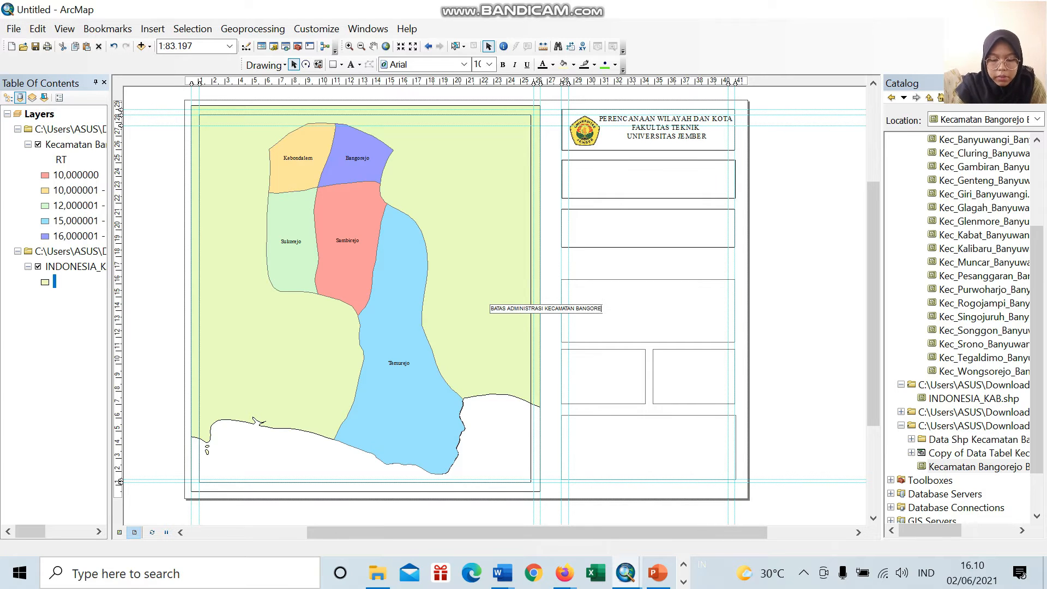
pyautogui.press('Escape')
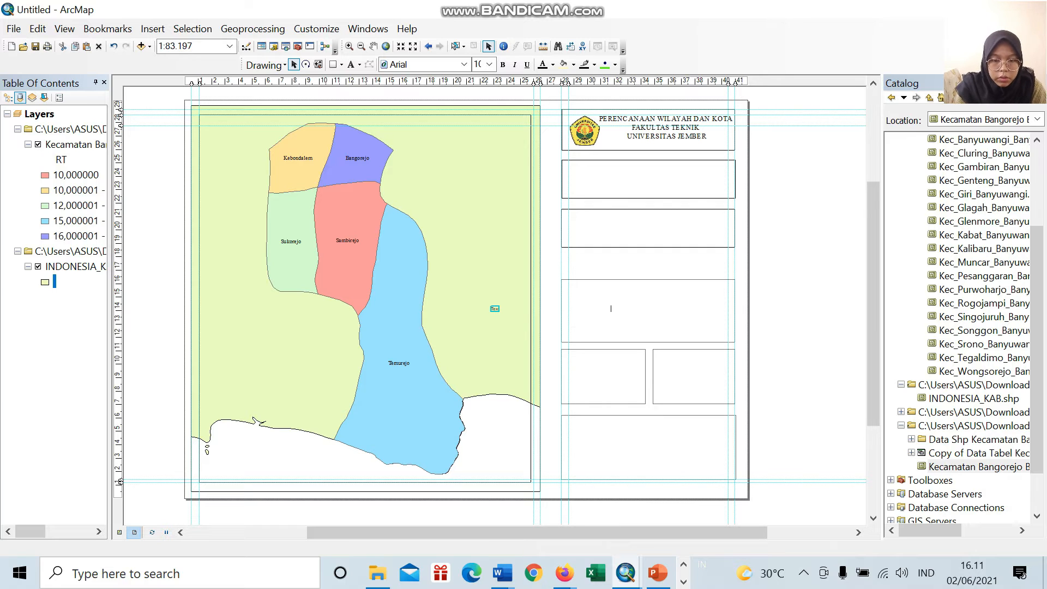
pyautogui.write('BATAS ADMINISTRASI KECAMATAN BANGOREJO')
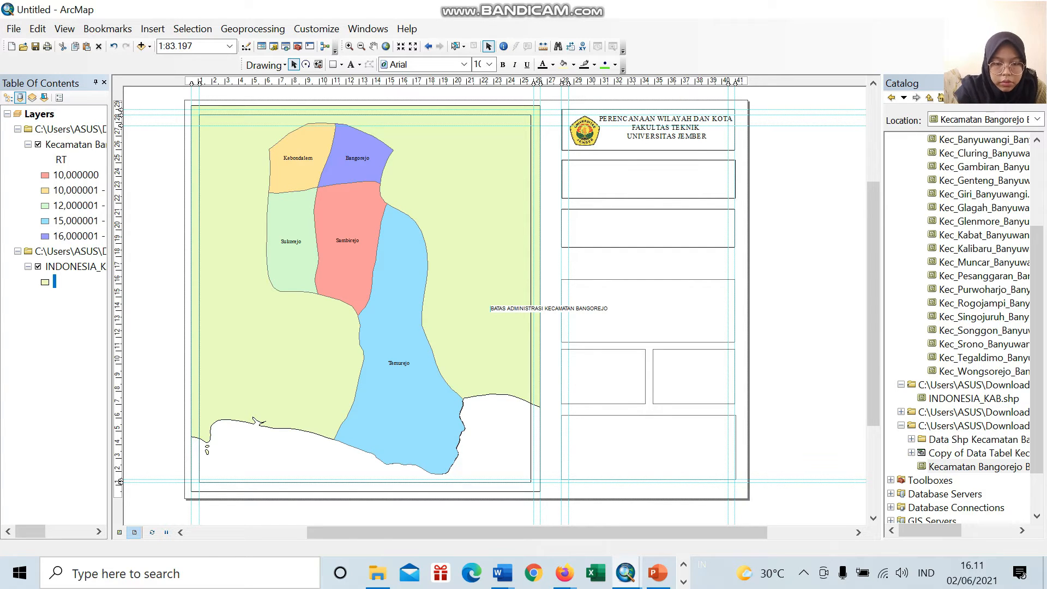
pyautogui.press('Return')
# Step: Move the "BATAS ADMINISTRASI KECAMATAN BANGOREJO" text into the second information box and set its font size to 20 in its text symbol settings
pyautogui.moveTo(492, 306); pyautogui.dragTo(653, 178)
pyautogui.click(698, 177)
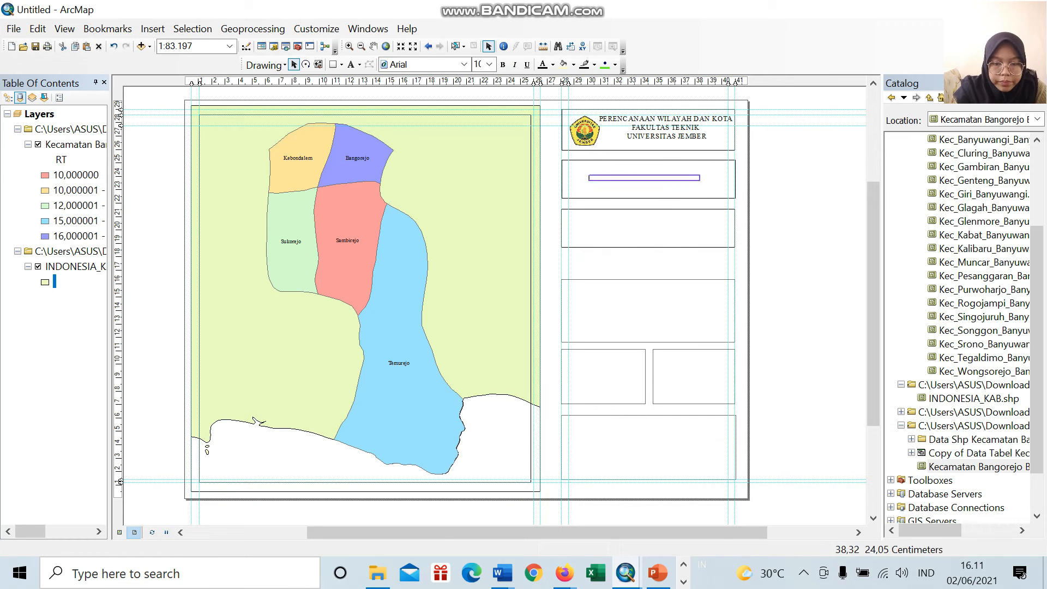
pyautogui.doubleClick(698, 176)
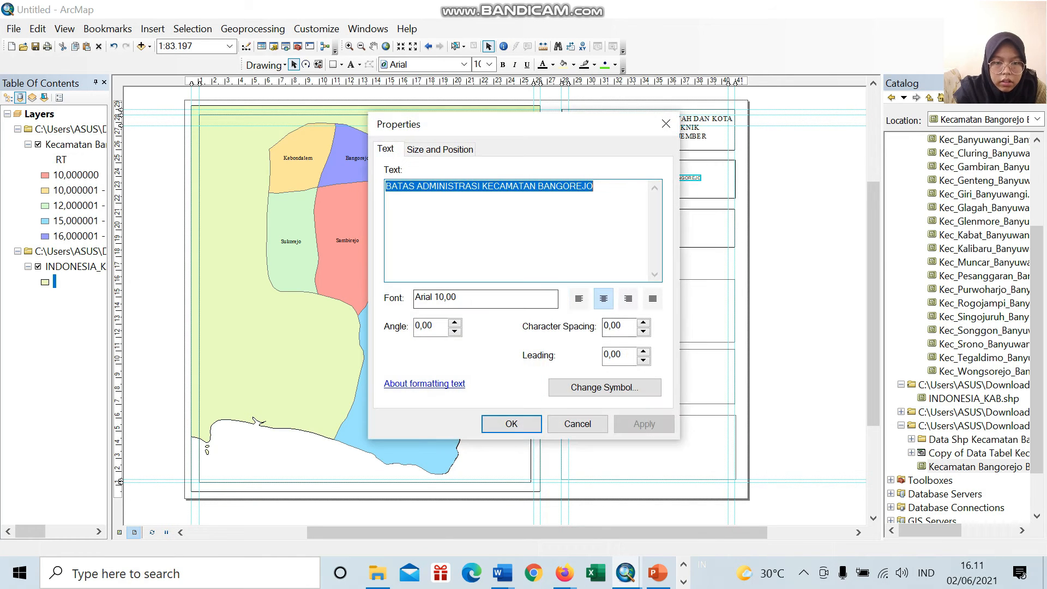
pyautogui.click(440, 149)
pyautogui.click(386, 148)
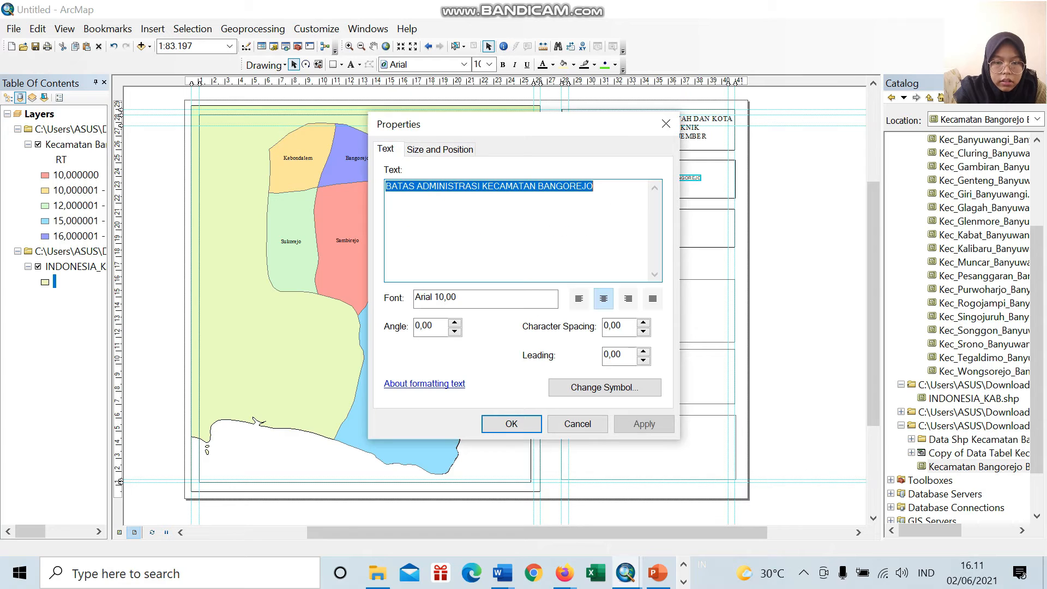
pyautogui.click(604, 388)
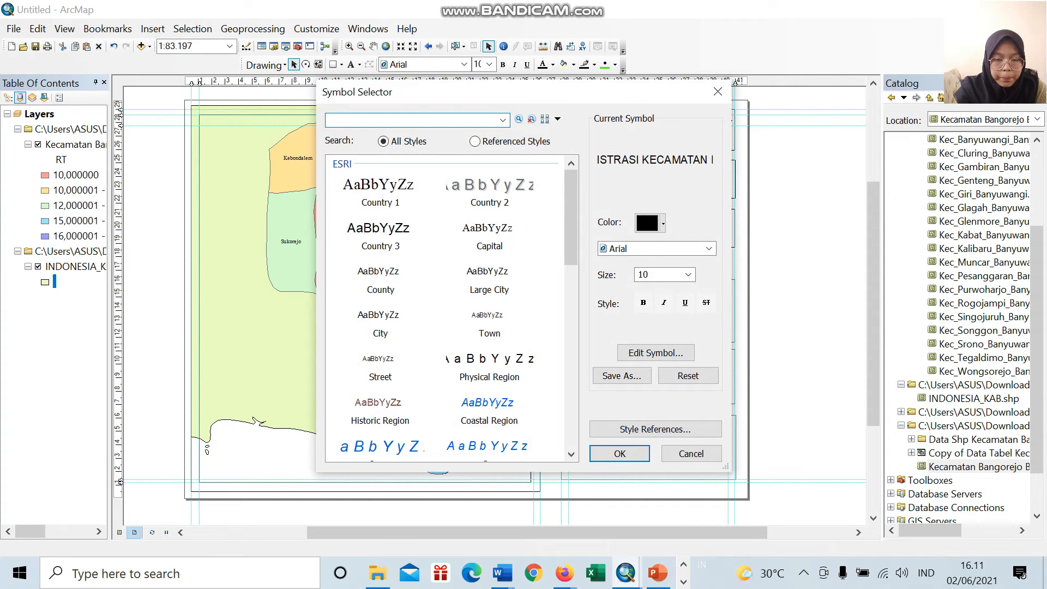
pyautogui.click(688, 275)
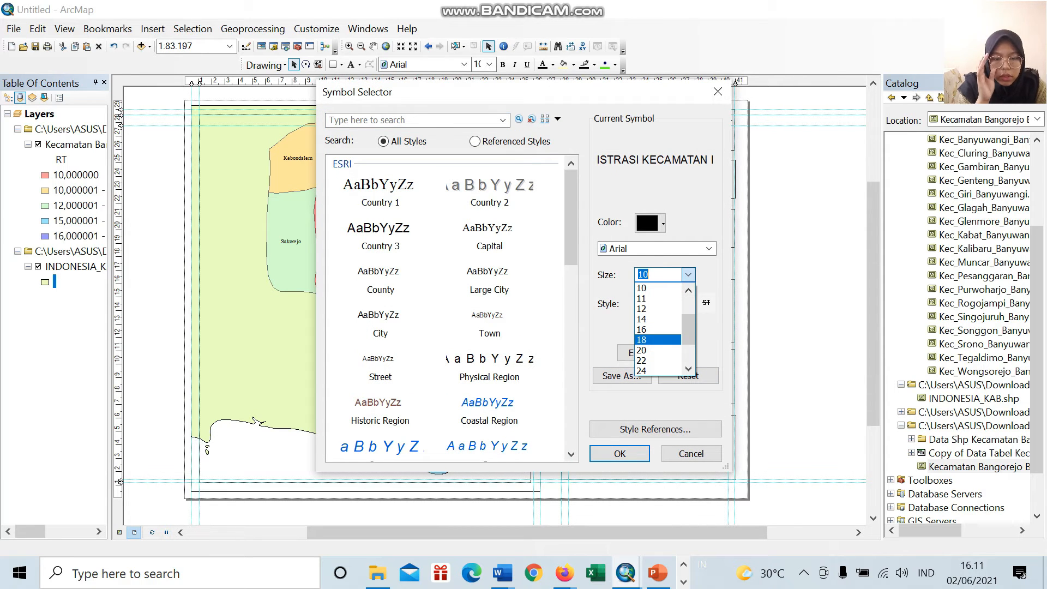
pyautogui.click(649, 350)
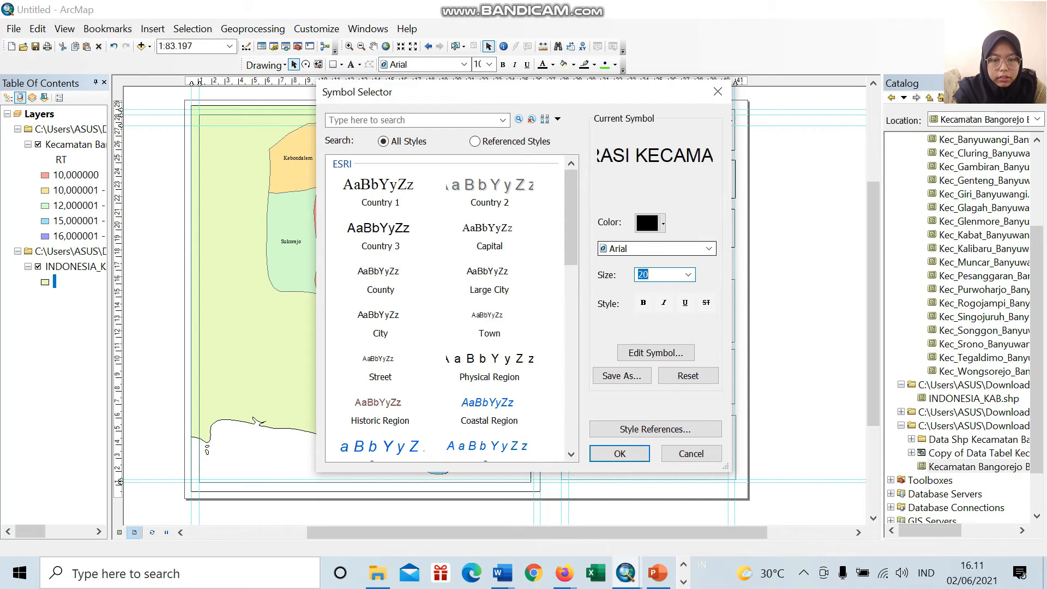
pyautogui.click(709, 248)
pyautogui.scroll(-10, 671, 273)
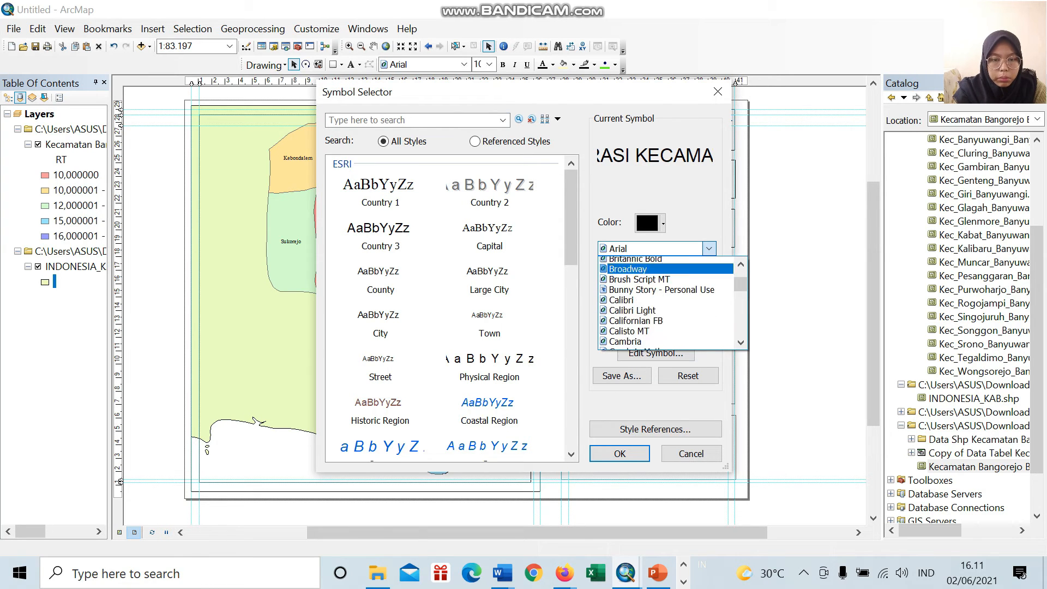
pyautogui.scroll(-20, 666, 303)
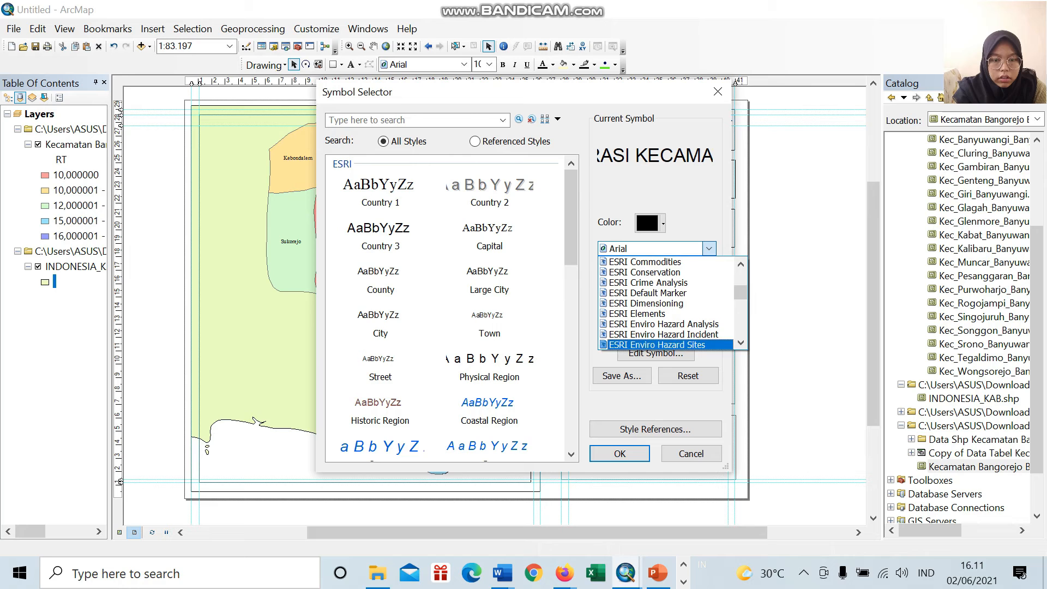
pyautogui.press('Escape')
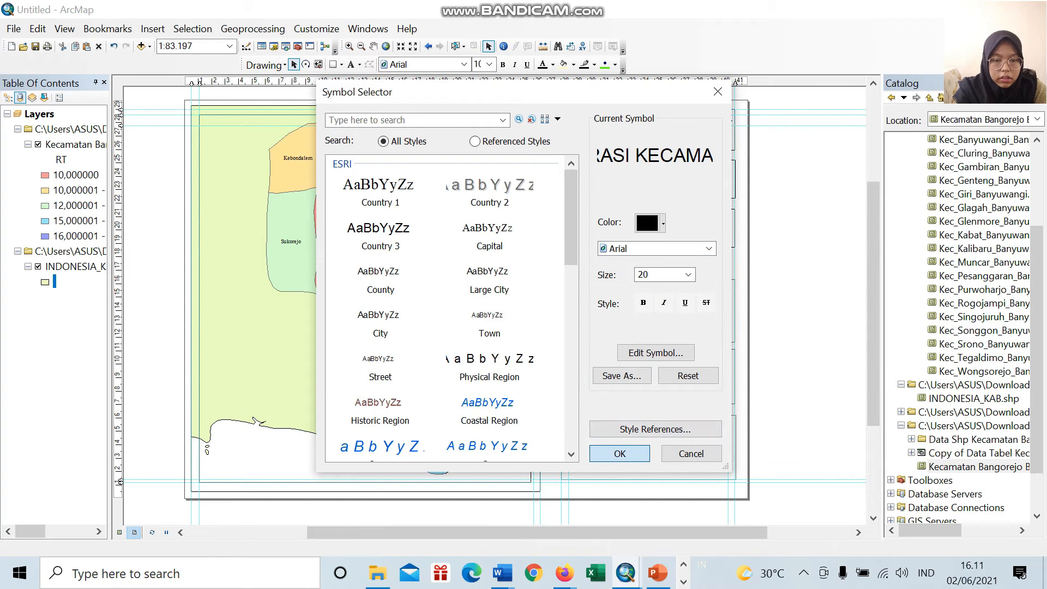
# Step: Try font sizes 20 and 16 for the "BATAS ADMINISTRASI KECAMATAN BANGOREJO" text in its symbol settings
pyautogui.click(620, 454)
pyautogui.click(511, 424)
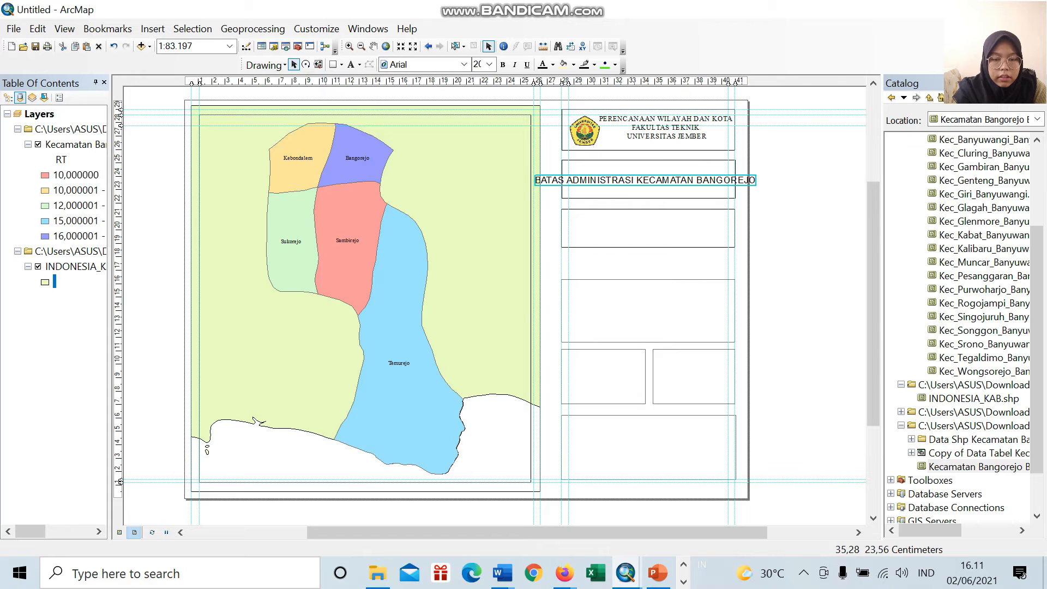
pyautogui.doubleClick(656, 182)
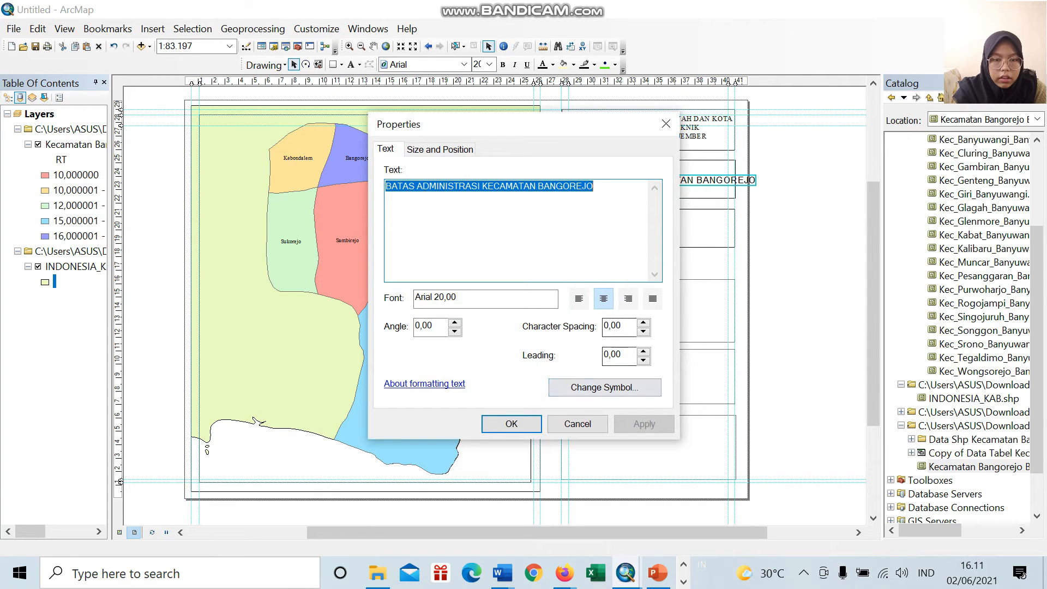
pyautogui.click(605, 388)
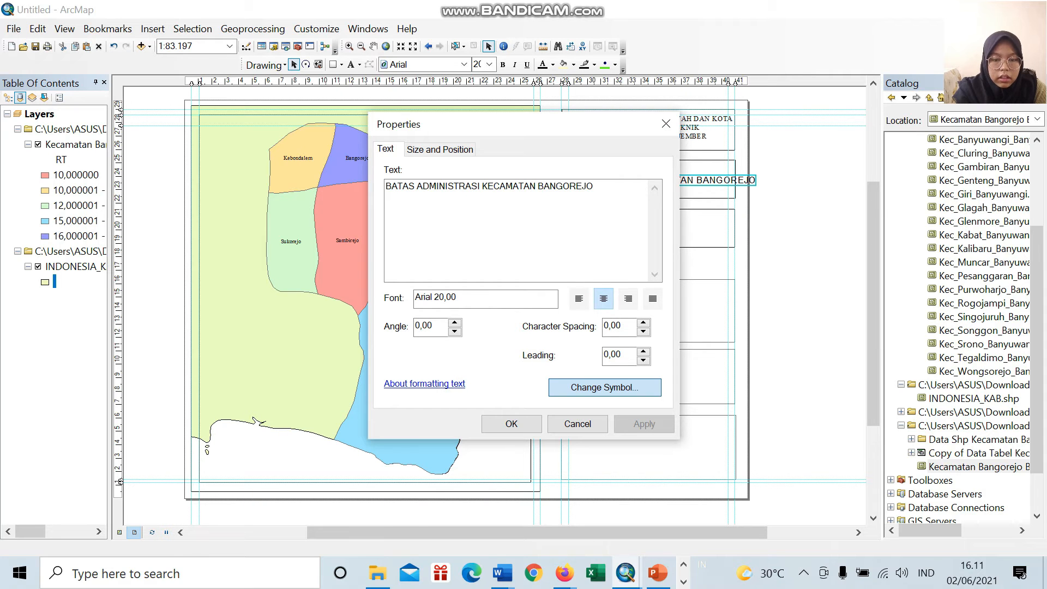
pyautogui.click(688, 274)
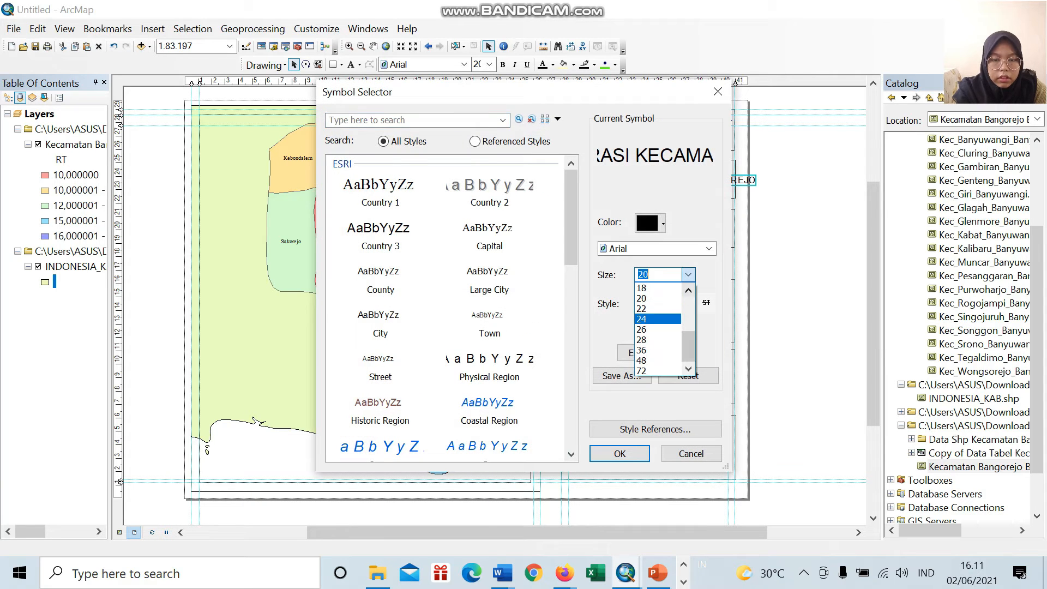
pyautogui.scroll(1, 658, 298)
pyautogui.click(658, 308)
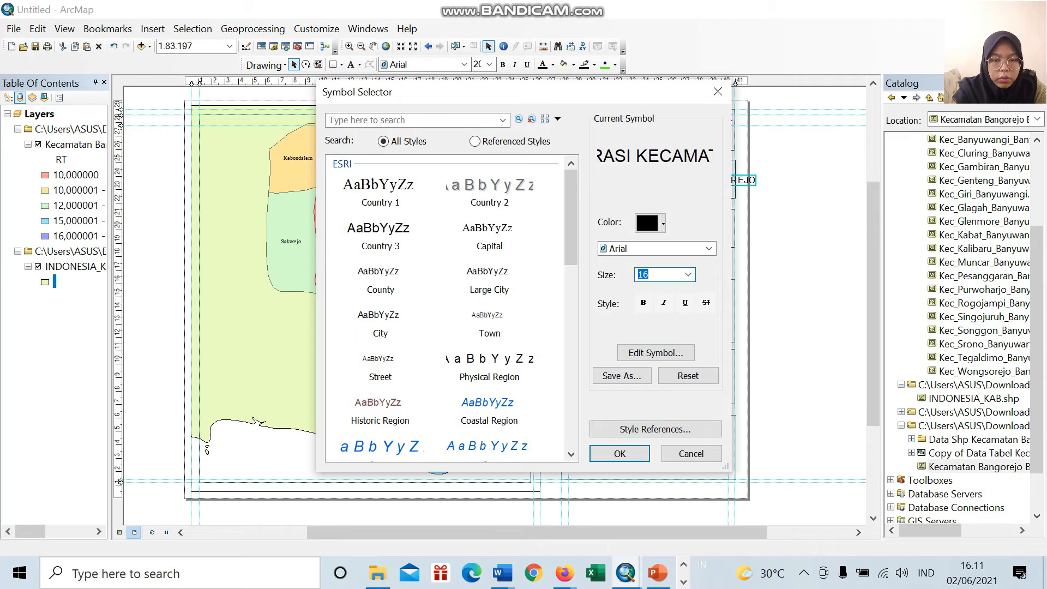
pyautogui.click(620, 453)
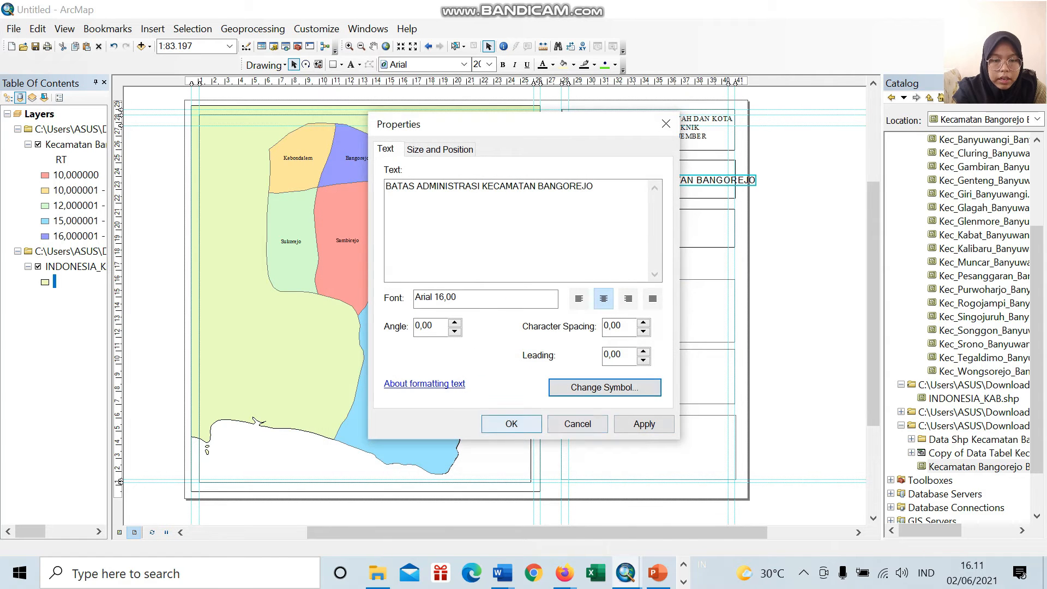
pyautogui.press('Return')
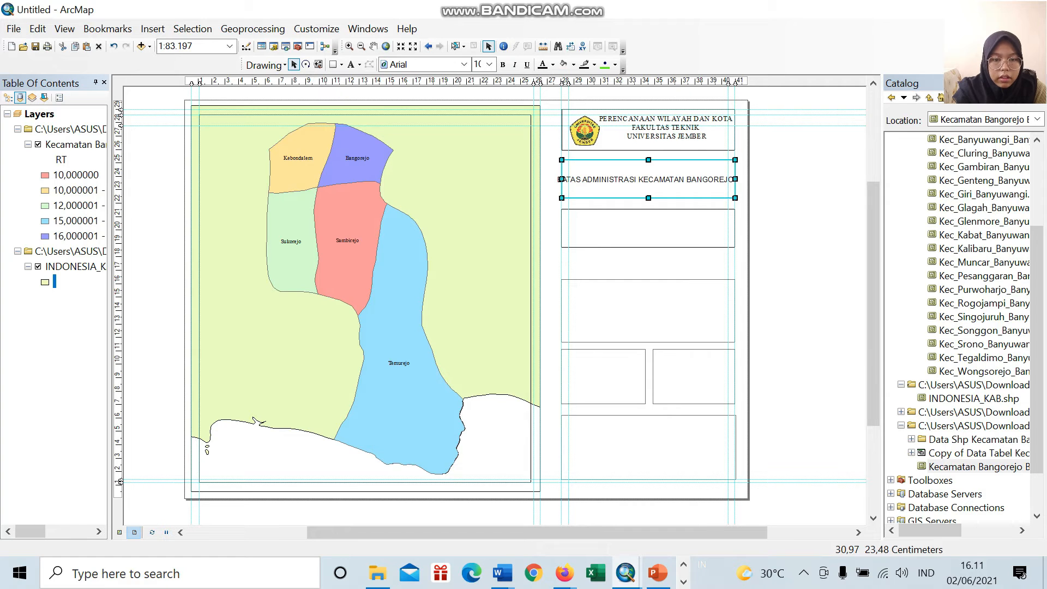
# Step: Set the font size of the "BATAS ADMINISTRASI KECAMATAN BANGOREJO" text to 14 in its symbol settings
pyautogui.click(602, 181)
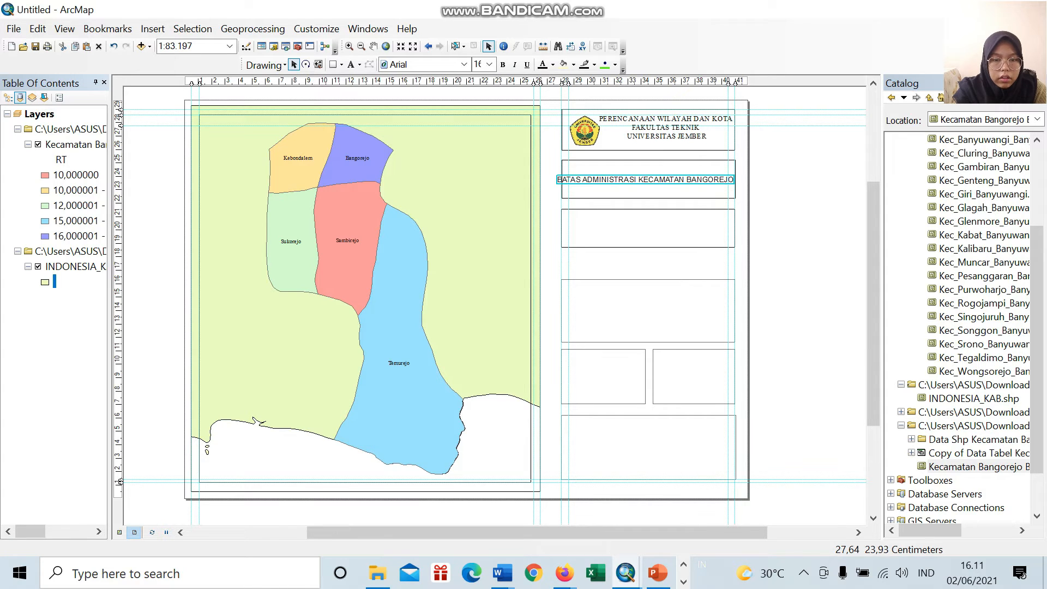
pyautogui.moveTo(560, 180); pyautogui.dragTo(559, 180)
pyautogui.doubleClick(559, 180)
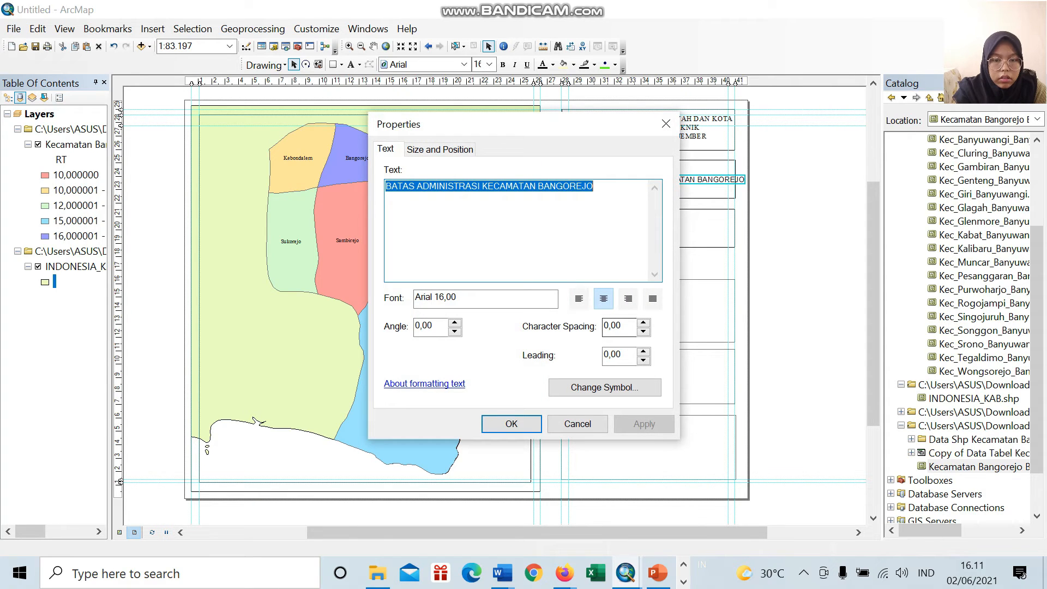
pyautogui.click(604, 387)
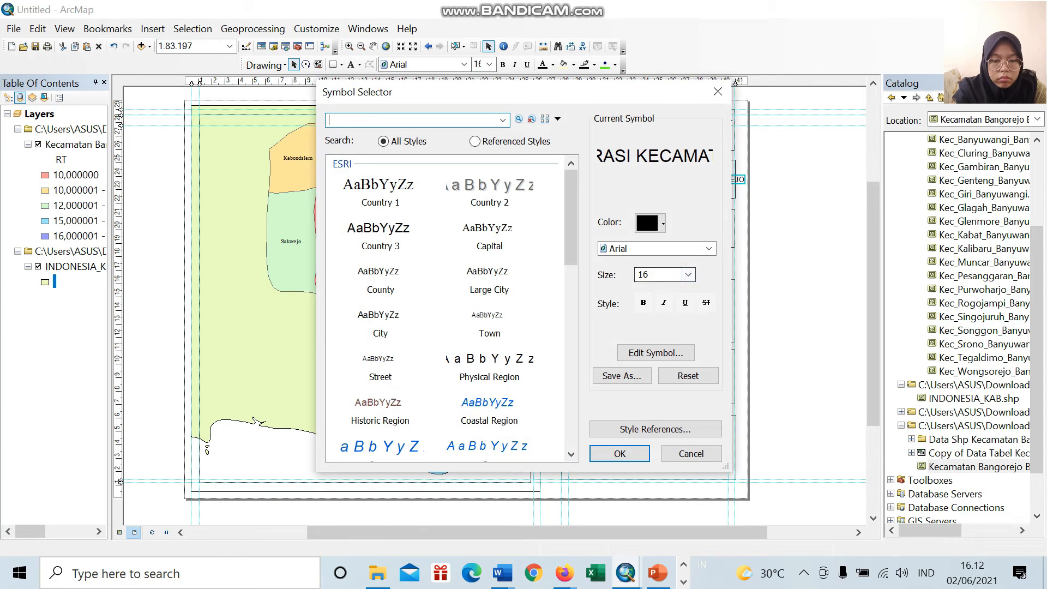
pyautogui.click(688, 275)
pyautogui.scroll(1, 657, 309)
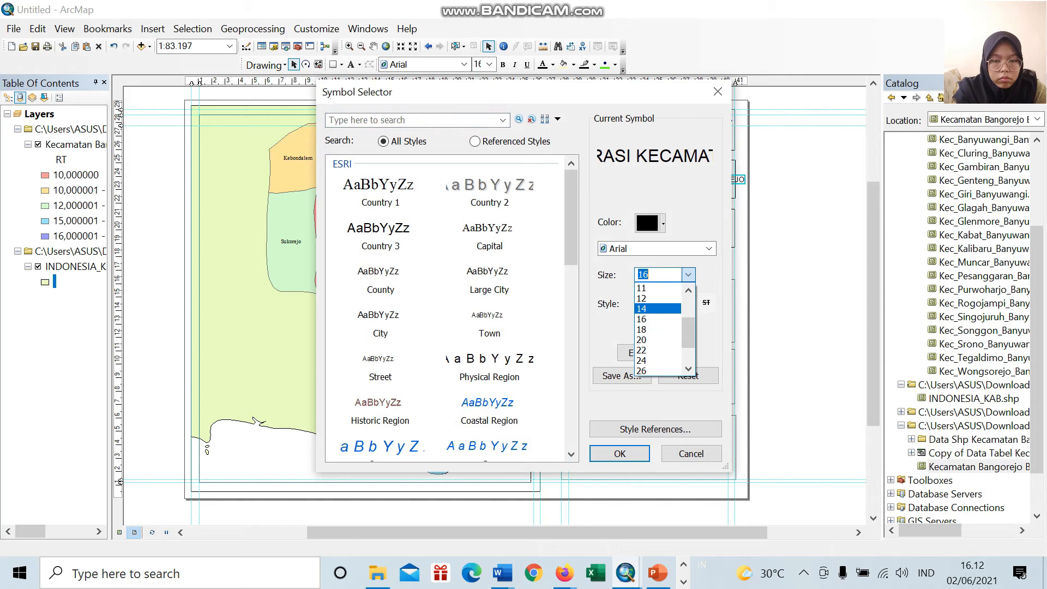
pyautogui.click(658, 308)
pyautogui.click(619, 453)
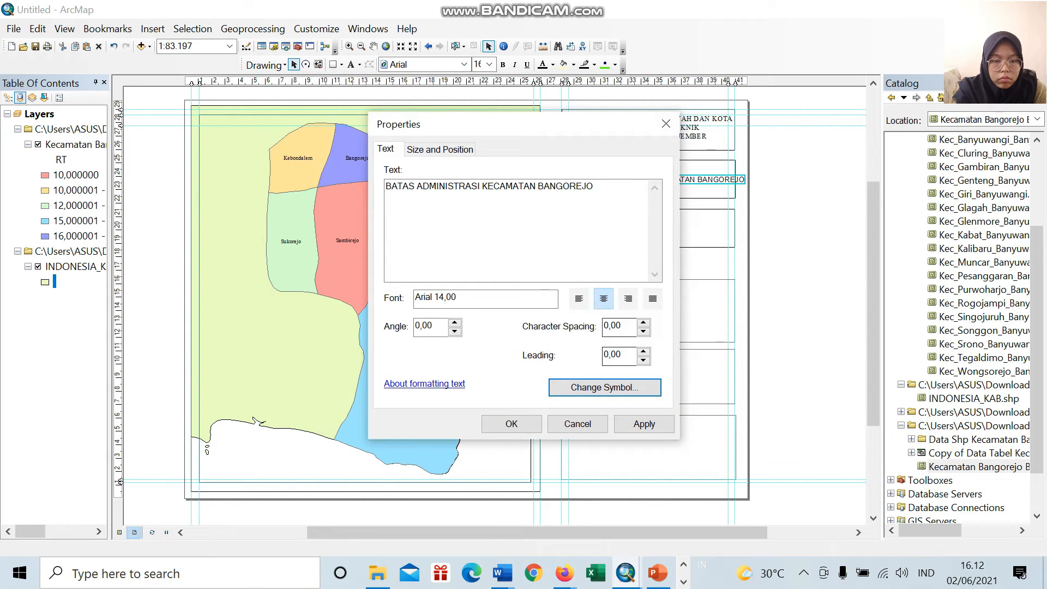
pyautogui.click(511, 424)
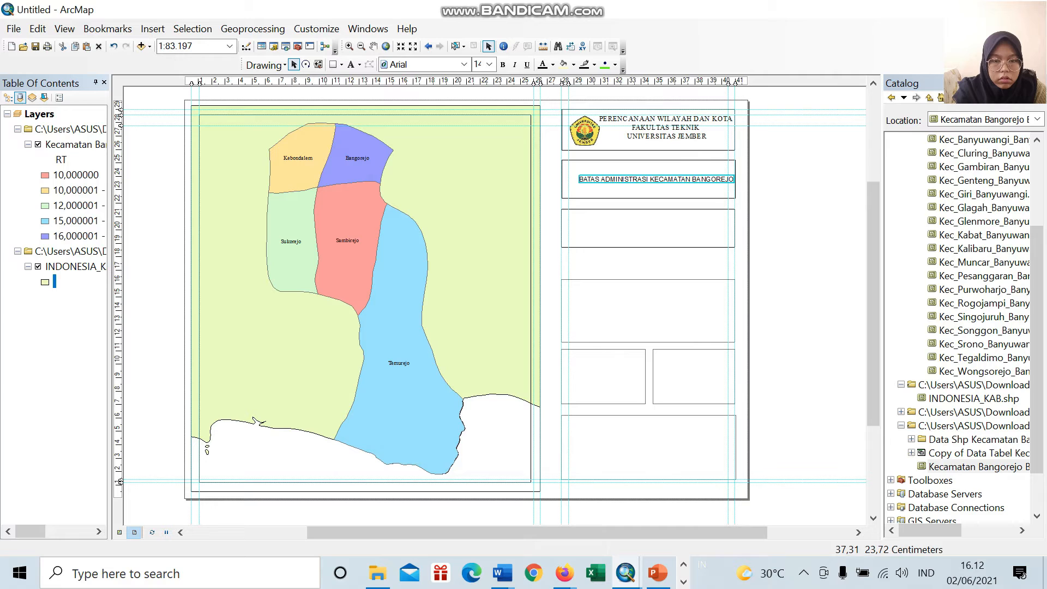
# Step: Add a vertical layout guide near the left edge of the information boxes and centre the map title inside the second box
pyautogui.moveTo(703, 181); pyautogui.dragTo(694, 183)
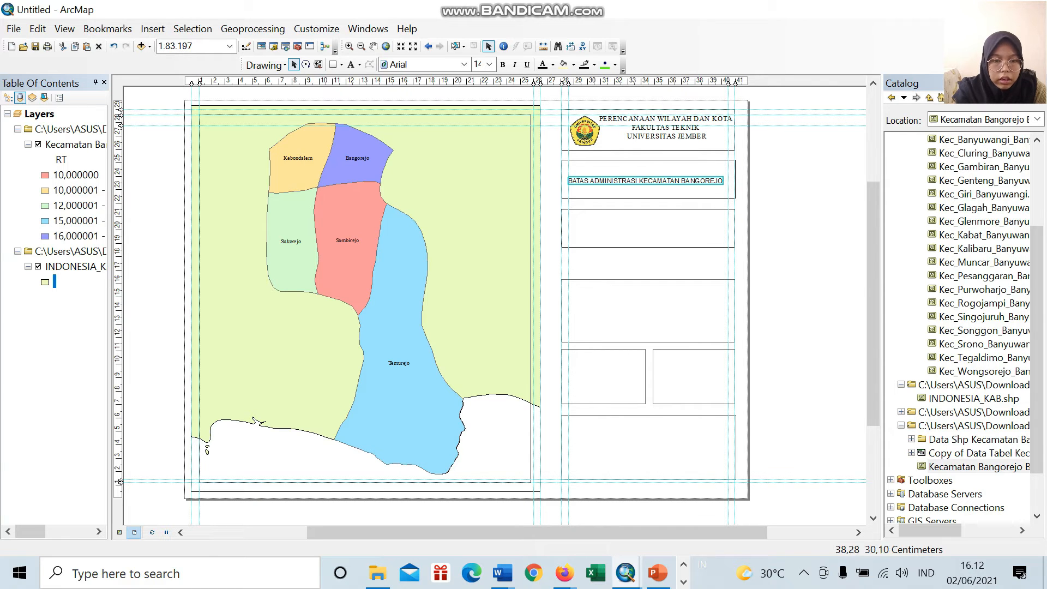
pyautogui.click(574, 149)
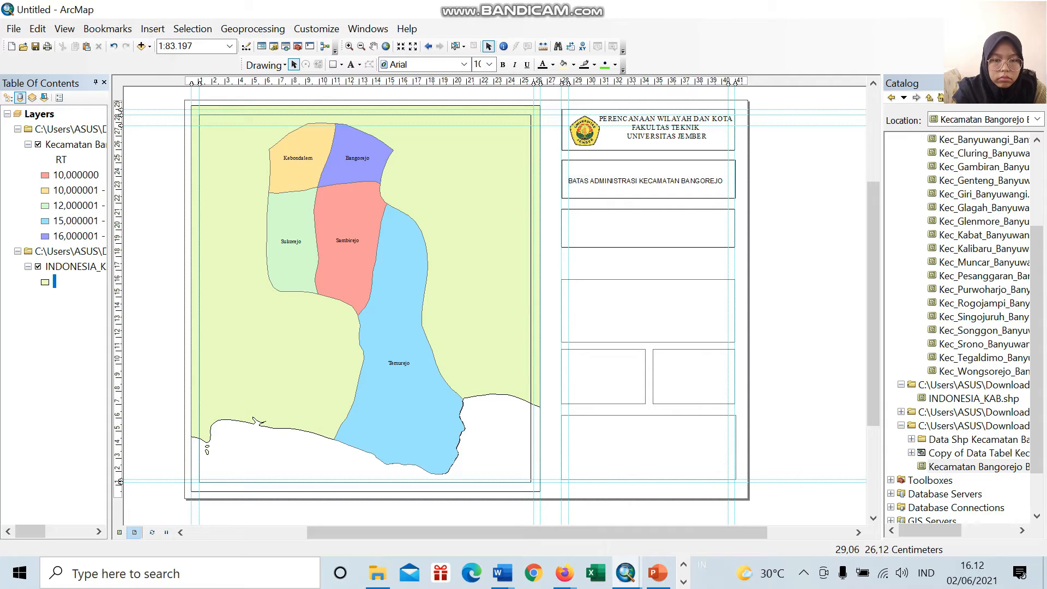
pyautogui.click(574, 82)
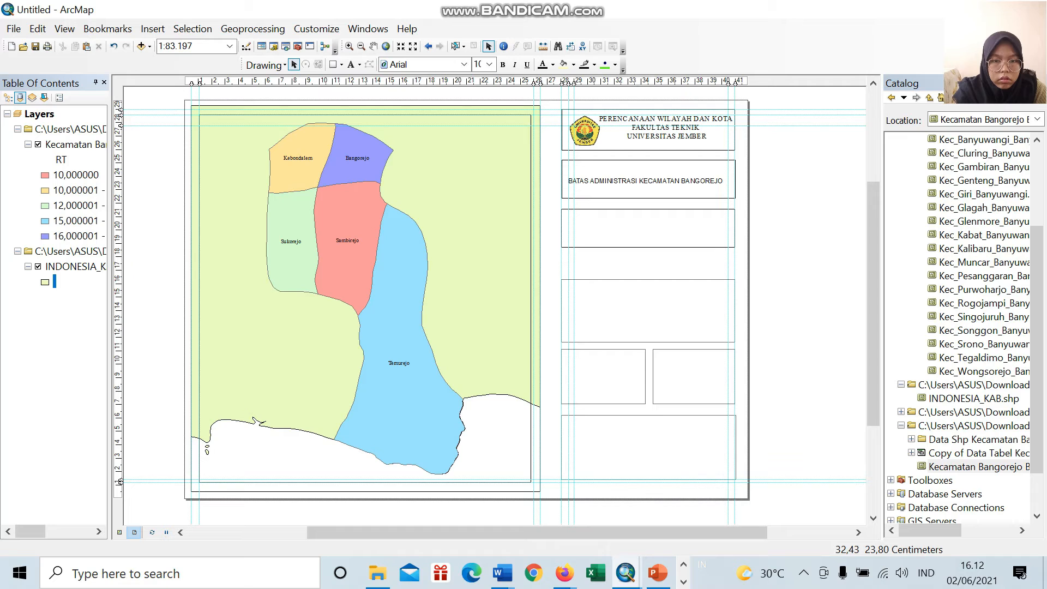
pyautogui.moveTo(624, 183); pyautogui.dragTo(629, 184)
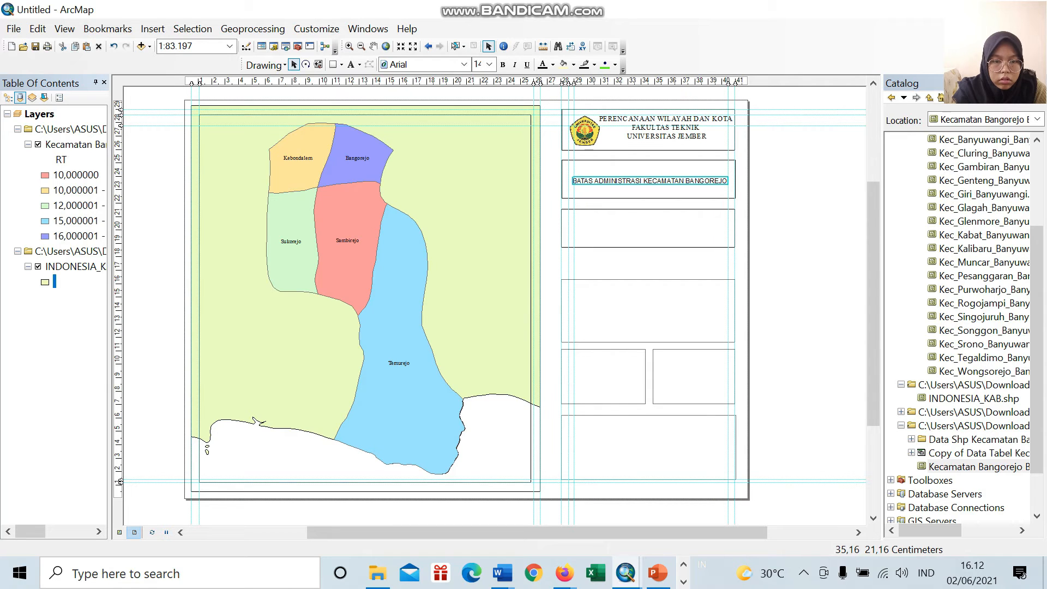
# Step: Reduce the height of the second information box by raising its lower edge
pyautogui.click(676, 240)
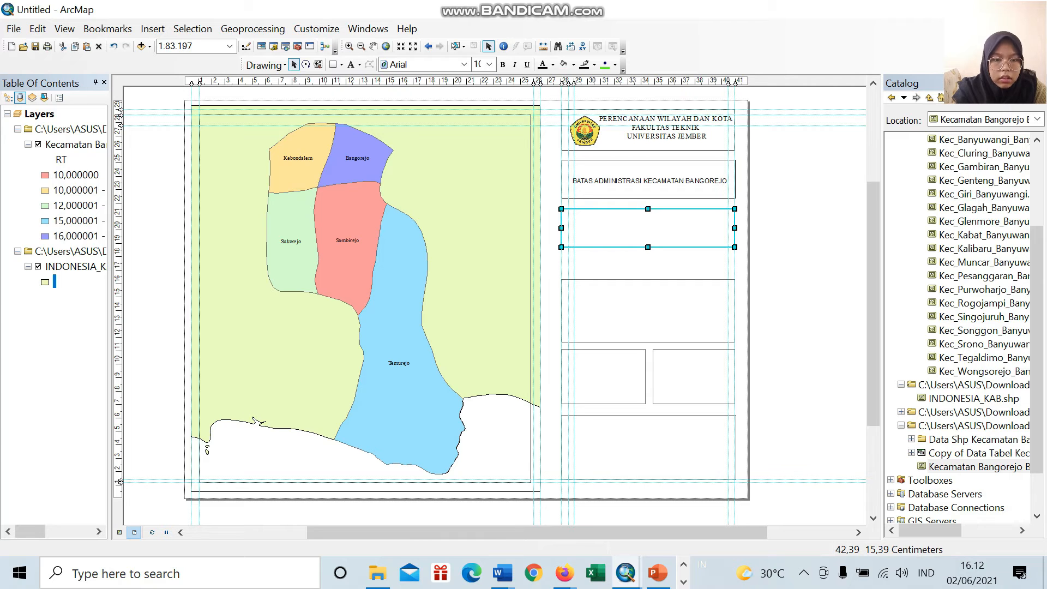
pyautogui.click(682, 192)
pyautogui.moveTo(649, 197); pyautogui.dragTo(649, 191)
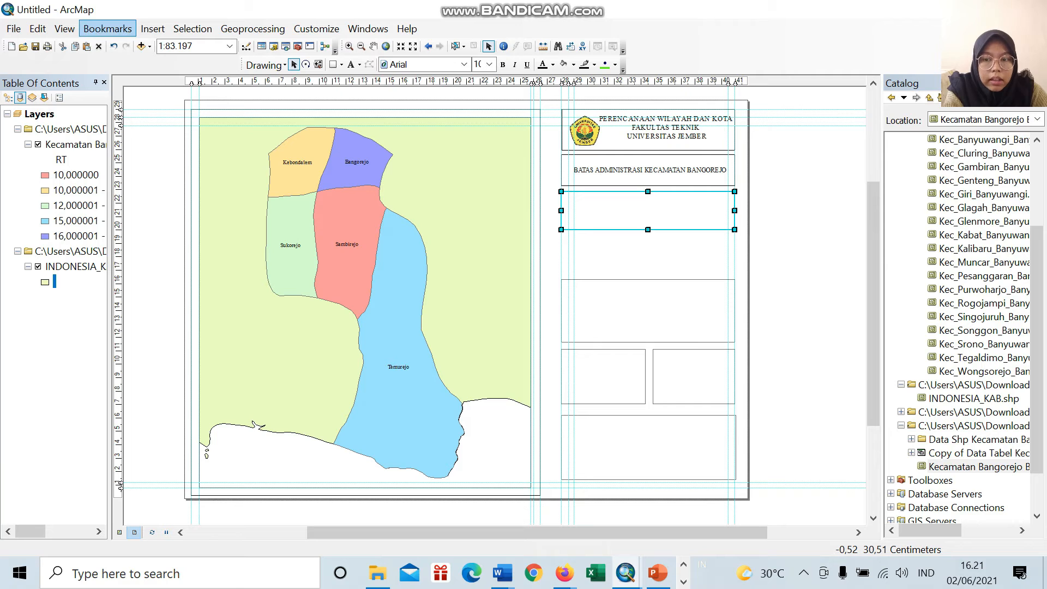
# Step: Insert the ESRI North 65 north arrow and place it at the left end of the third information box
pyautogui.click(152, 29)
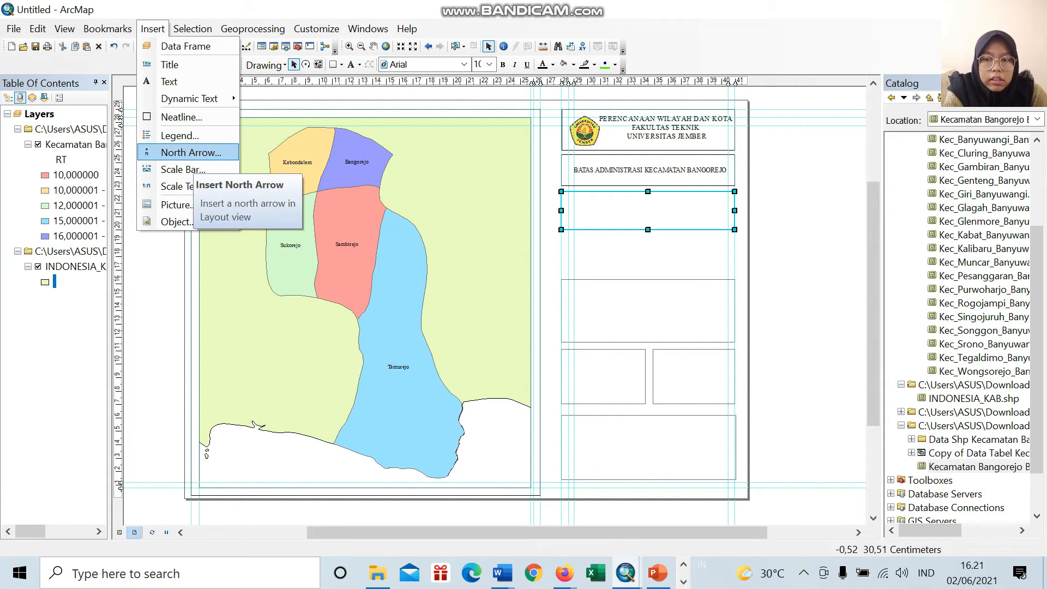
pyautogui.click(191, 154)
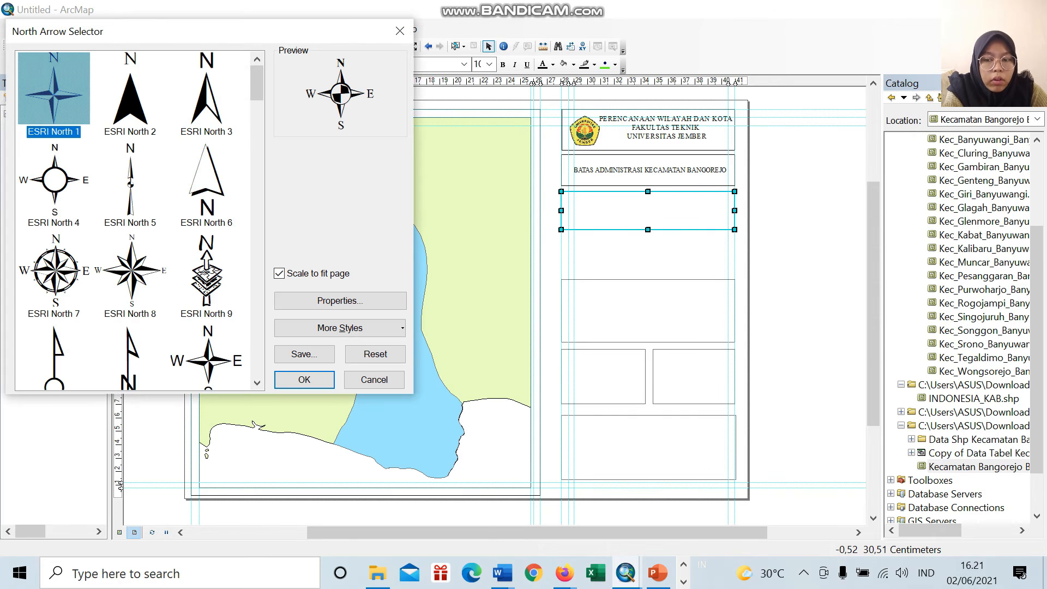
pyautogui.scroll(-4, 134, 218)
pyautogui.scroll(-9, 134, 218)
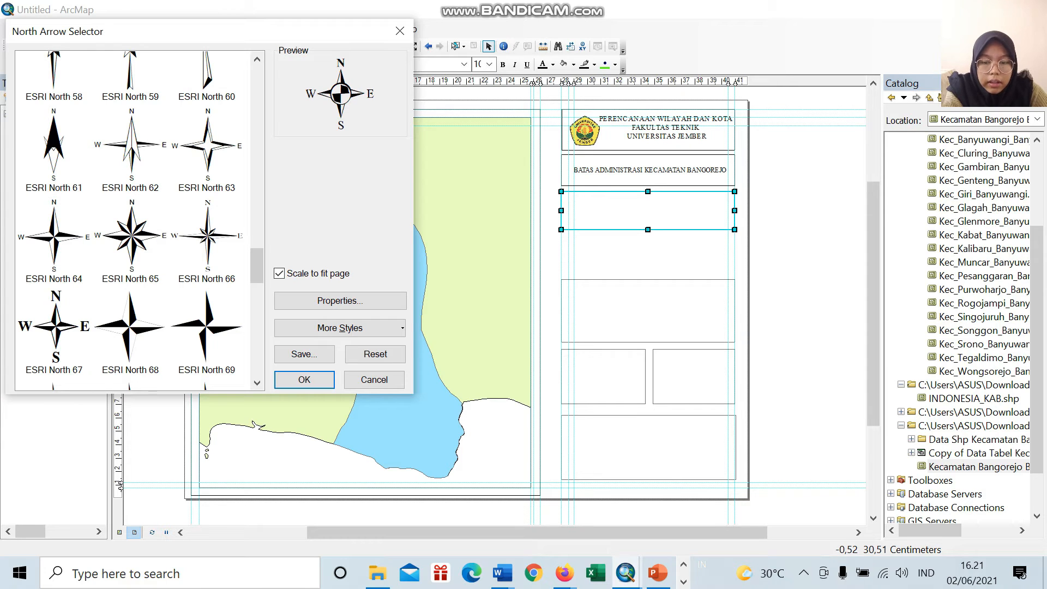
pyautogui.click(130, 236)
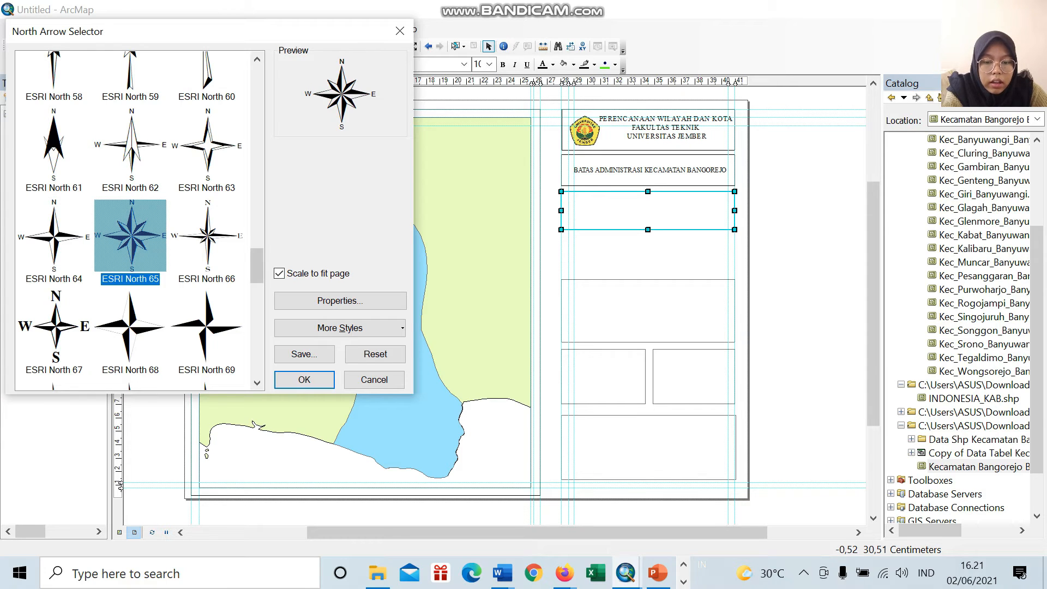
pyautogui.click(304, 380)
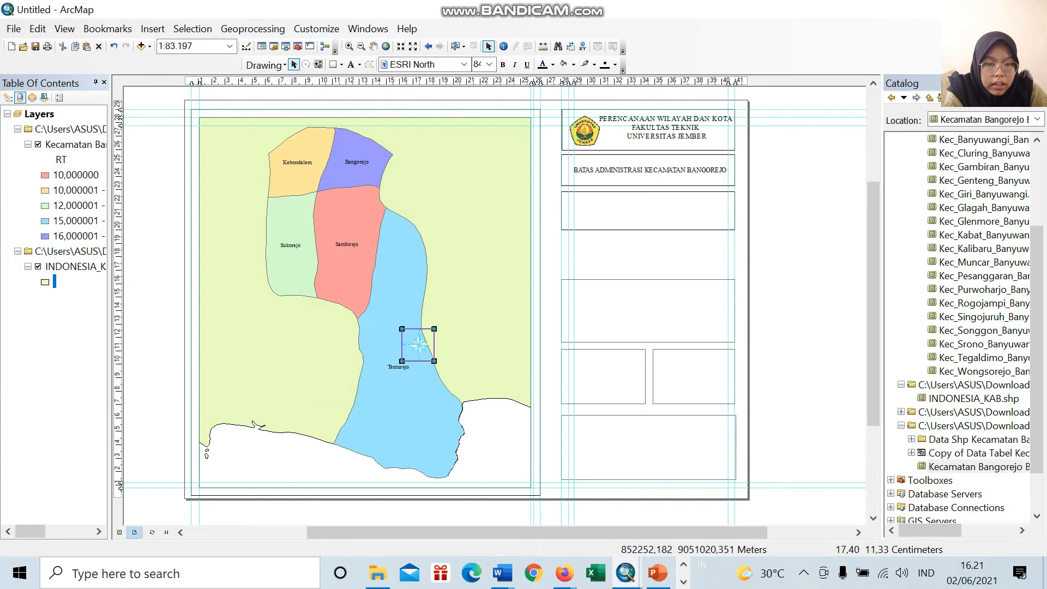
pyautogui.moveTo(421, 341); pyautogui.dragTo(587, 208)
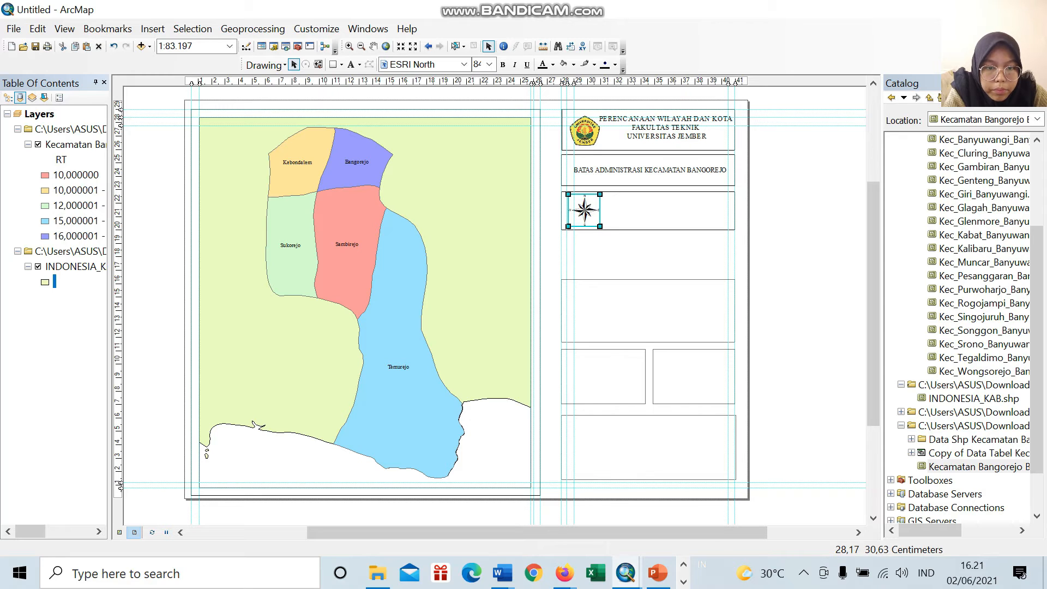
# Step: Shift the vertical guide slightly left and the horizontal guide slightly up, aligning the logo with them in the first box
pyautogui.moveTo(571, 80); pyautogui.dragTo(566, 81)
pyautogui.moveTo(587, 132); pyautogui.dragTo(588, 136)
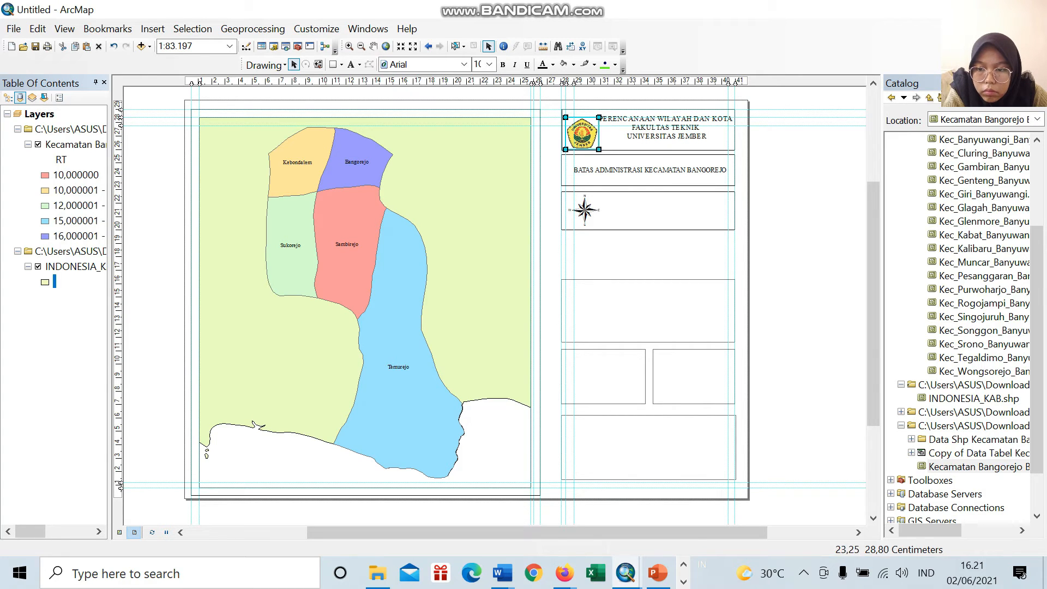
pyautogui.moveTo(119, 117); pyautogui.dragTo(118, 115)
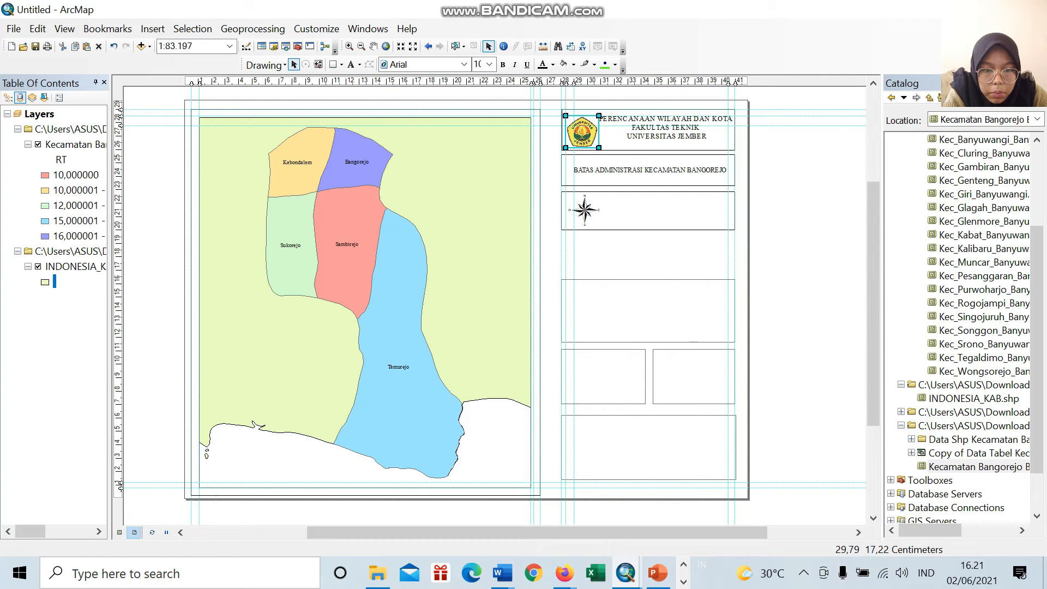
# Step: Move the north arrow slightly left to align with the vertical guide beneath the logo
pyautogui.click(585, 205)
pyautogui.moveTo(584, 208); pyautogui.dragTo(581, 208)
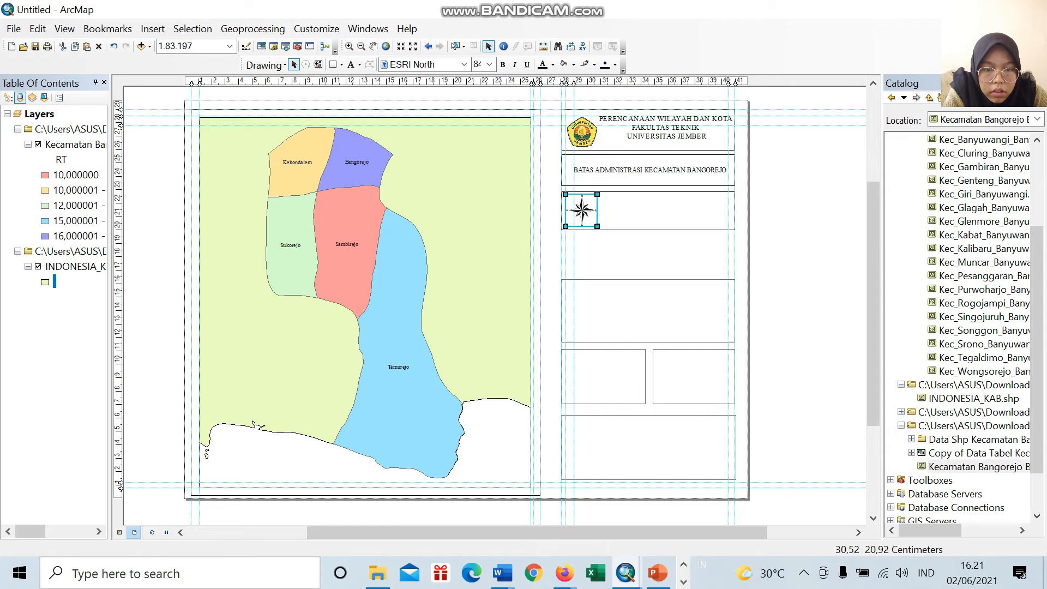
pyautogui.click(581, 208)
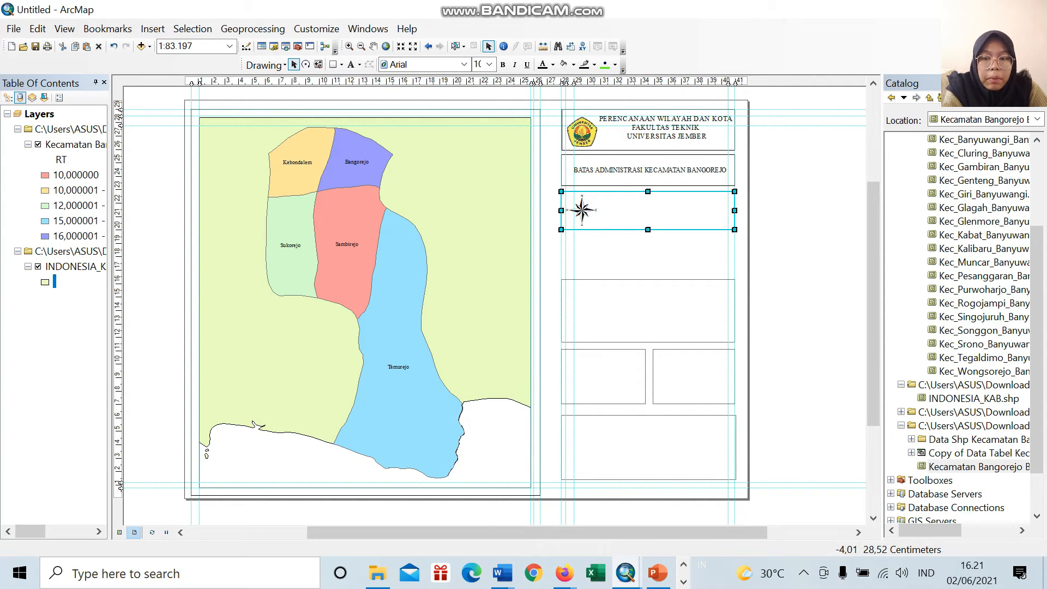
pyautogui.click(153, 29)
pyautogui.click(180, 171)
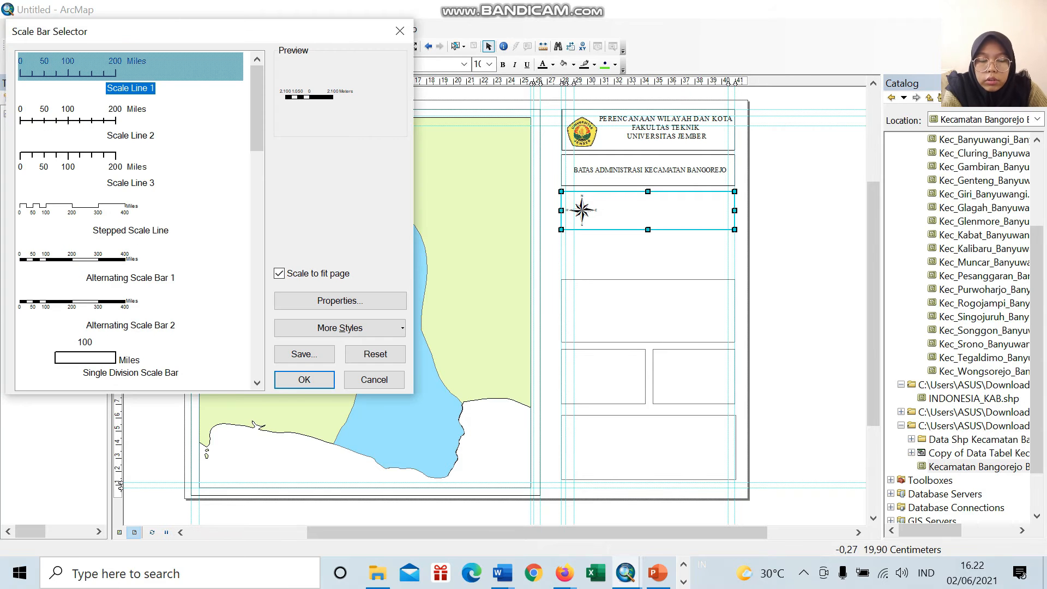
pyautogui.click(400, 31)
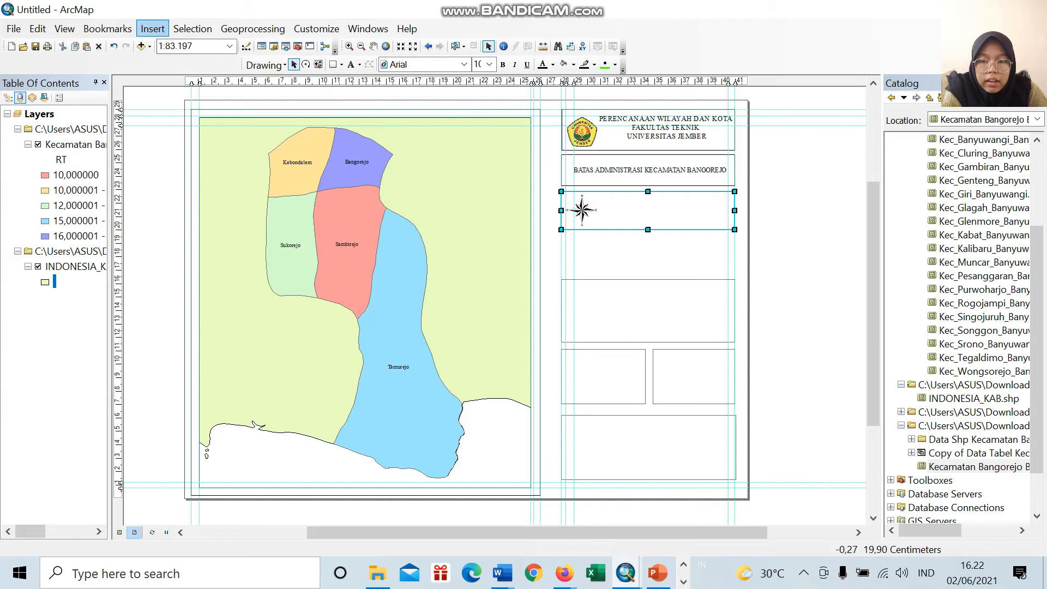
# Step: Insert an Alternating Scale Bar 1 and fit it between the north arrow and the far vertical guide in the third information box
pyautogui.click(152, 29)
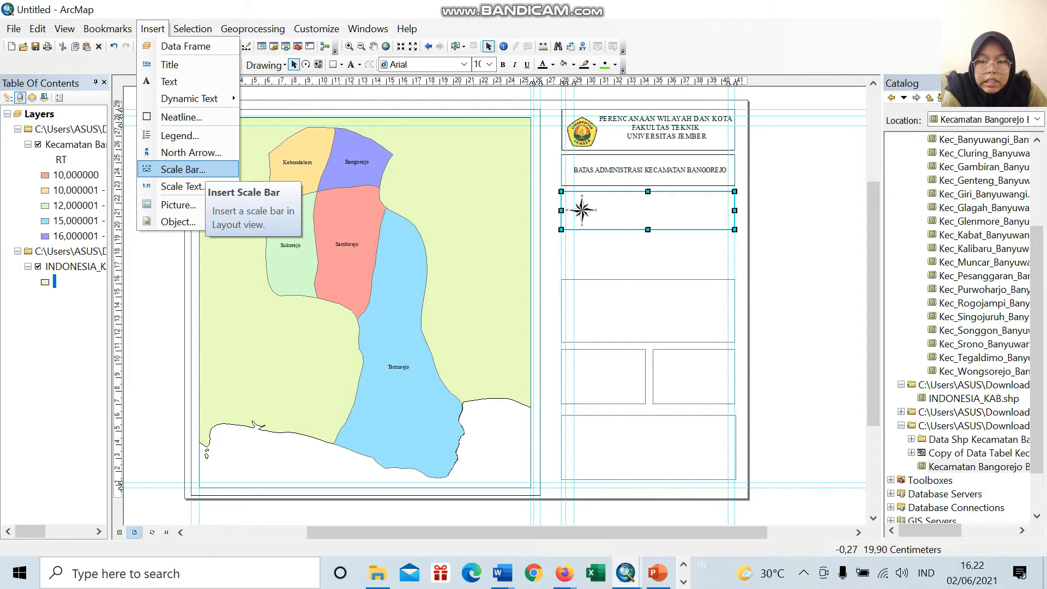
pyautogui.click(183, 170)
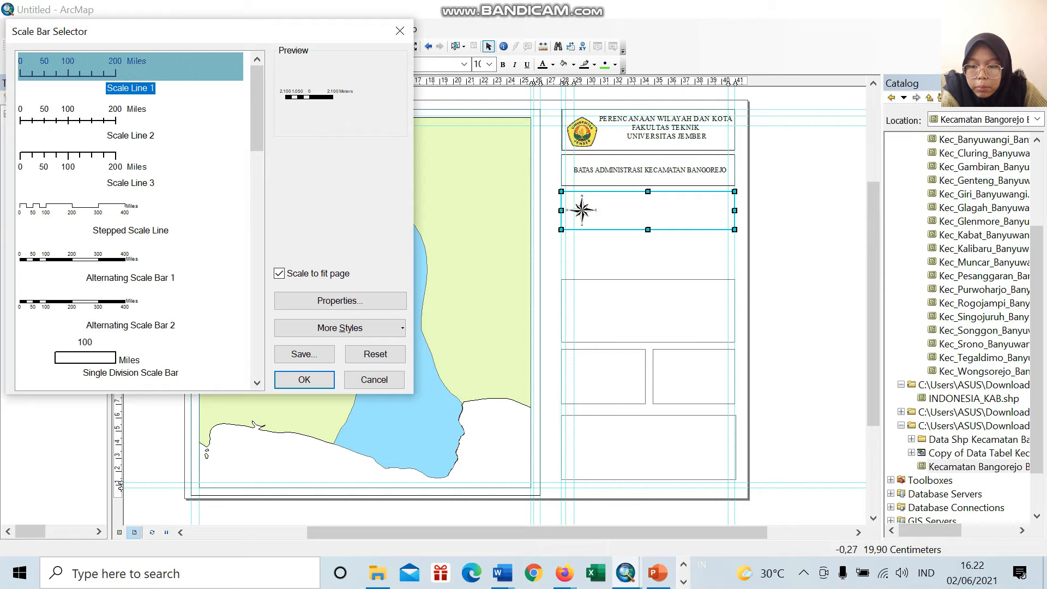
pyautogui.scroll(-3, 131, 218)
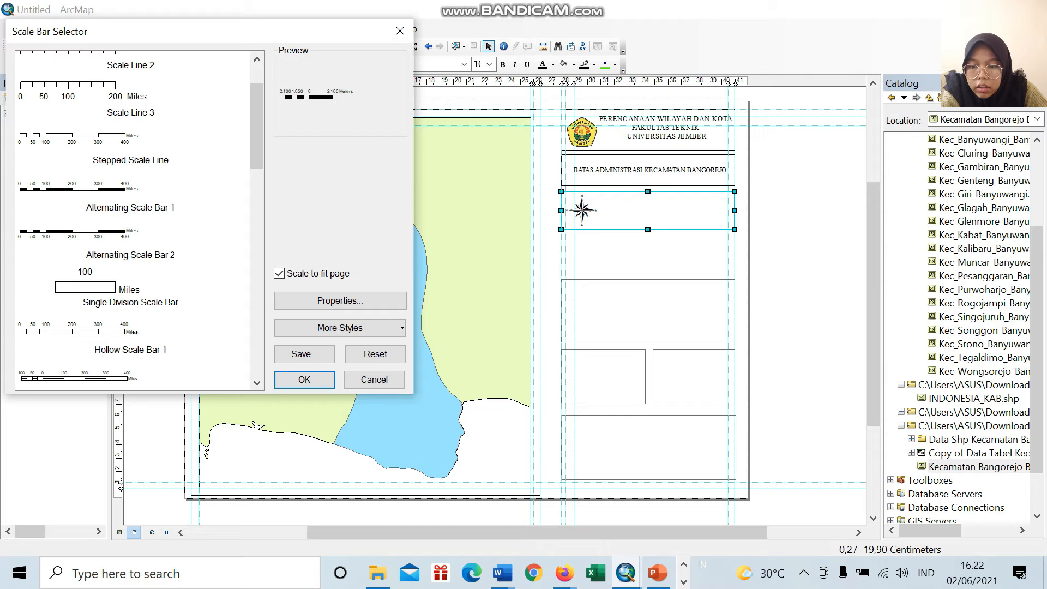
pyautogui.click(131, 189)
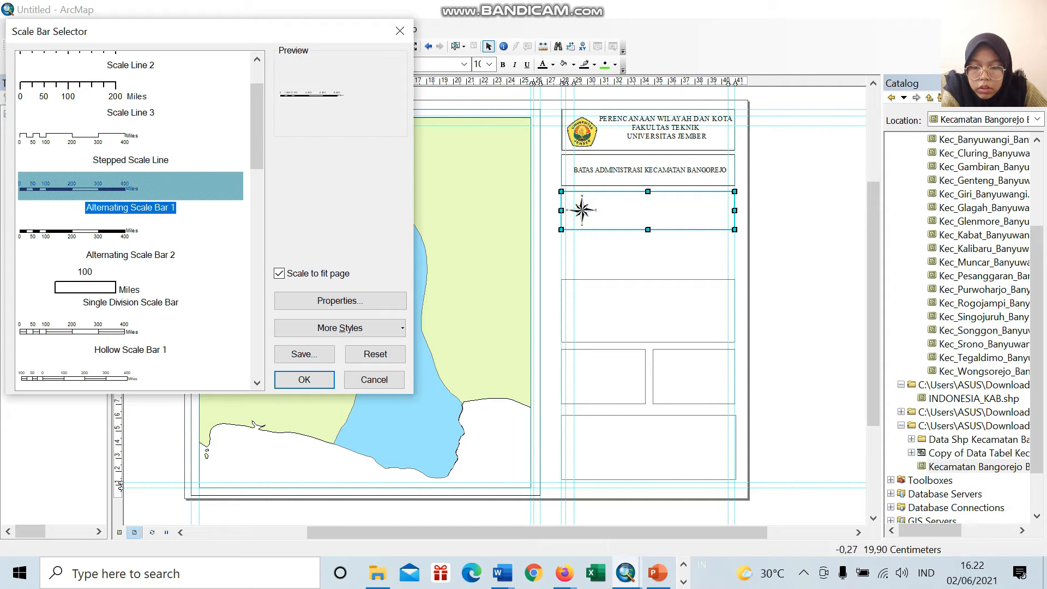
pyautogui.click(305, 380)
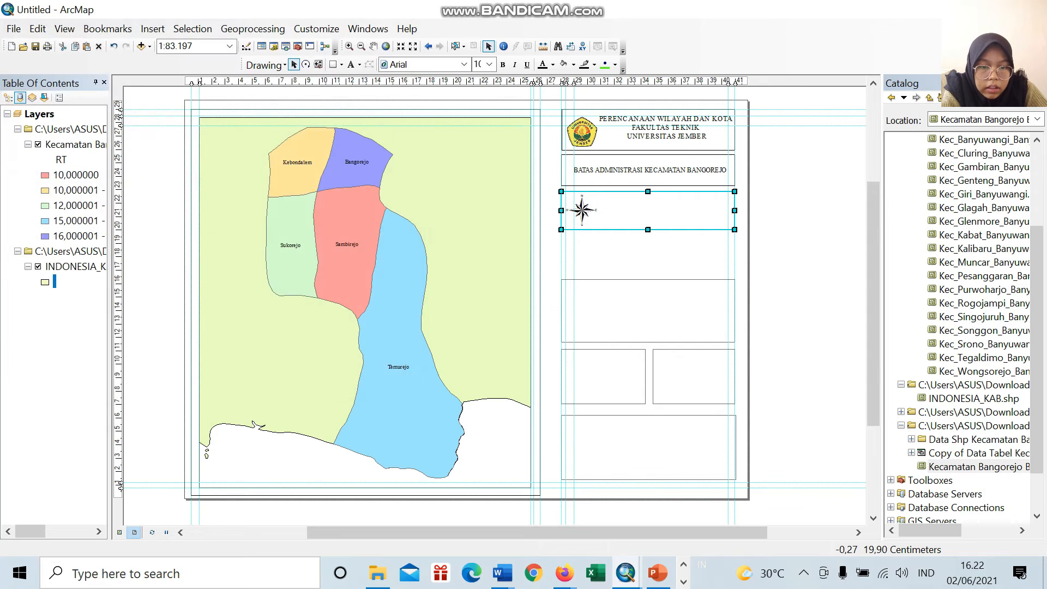
pyautogui.moveTo(494, 301); pyautogui.dragTo(654, 208)
pyautogui.moveTo(735, 211)
pyautogui.mouseDown()
pyautogui.moveTo(679, 212)
pyautogui.moveTo(728, 212)
pyautogui.mouseUp()
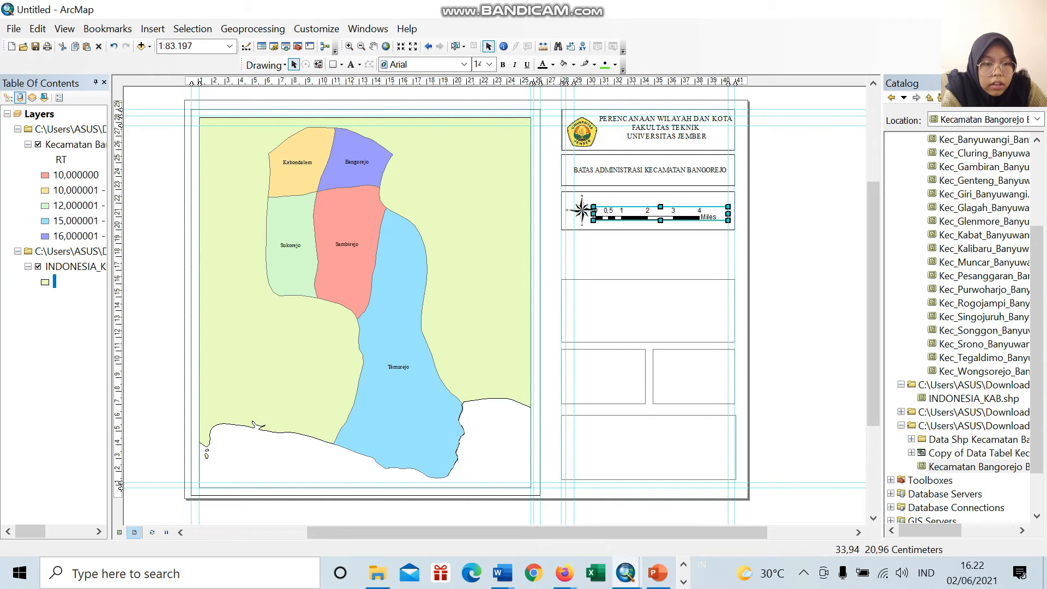
# Step: Set the scale bar's division units to Kilometers
pyautogui.moveTo(642, 215); pyautogui.dragTo(684, 219)
pyautogui.doubleClick(691, 219)
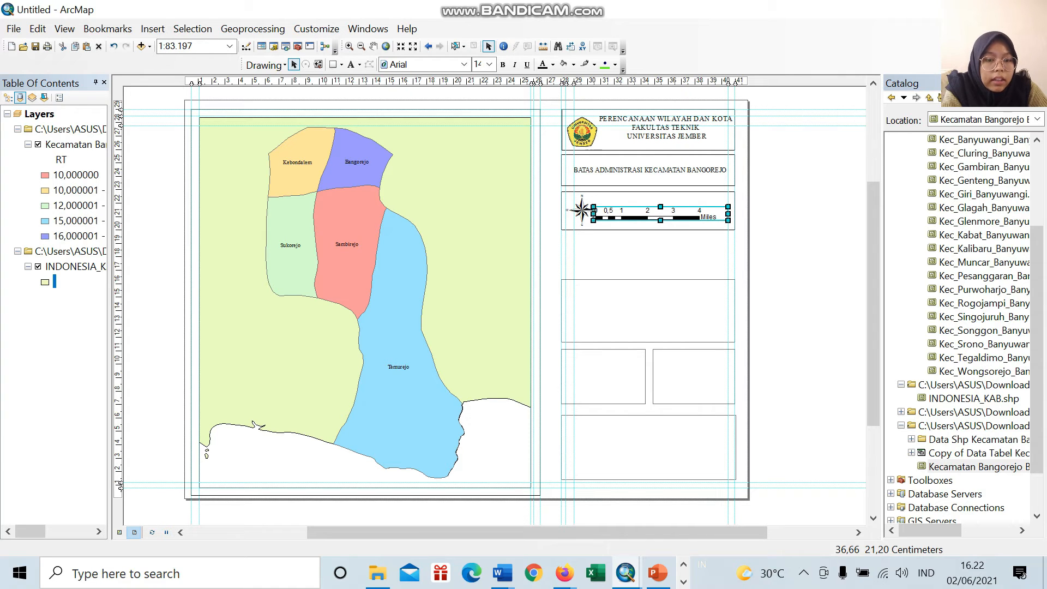
pyautogui.rightClick(676, 214)
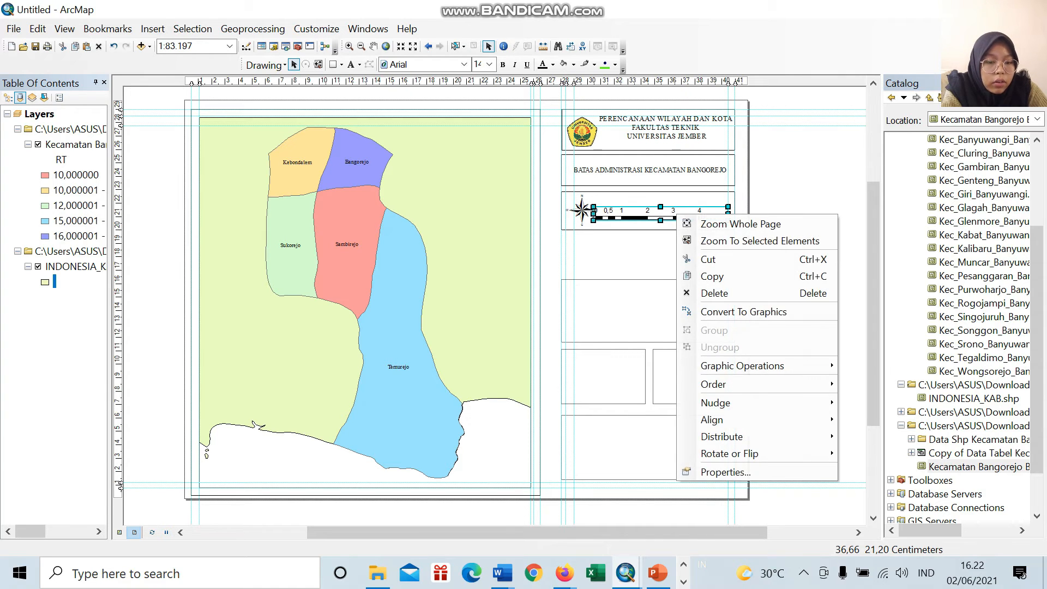
pyautogui.click(654, 185)
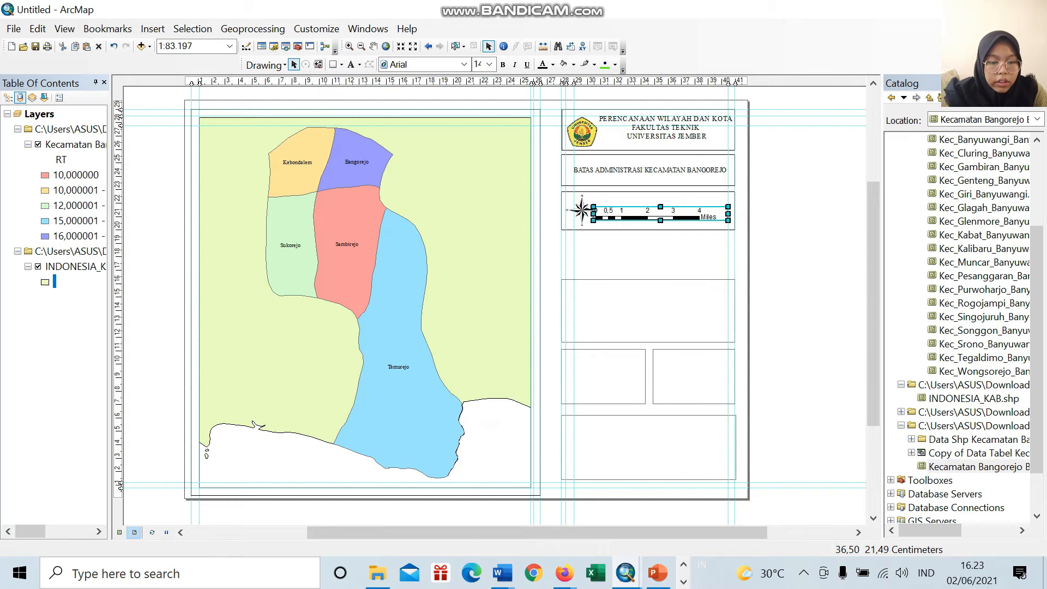
pyautogui.rightClick(674, 209)
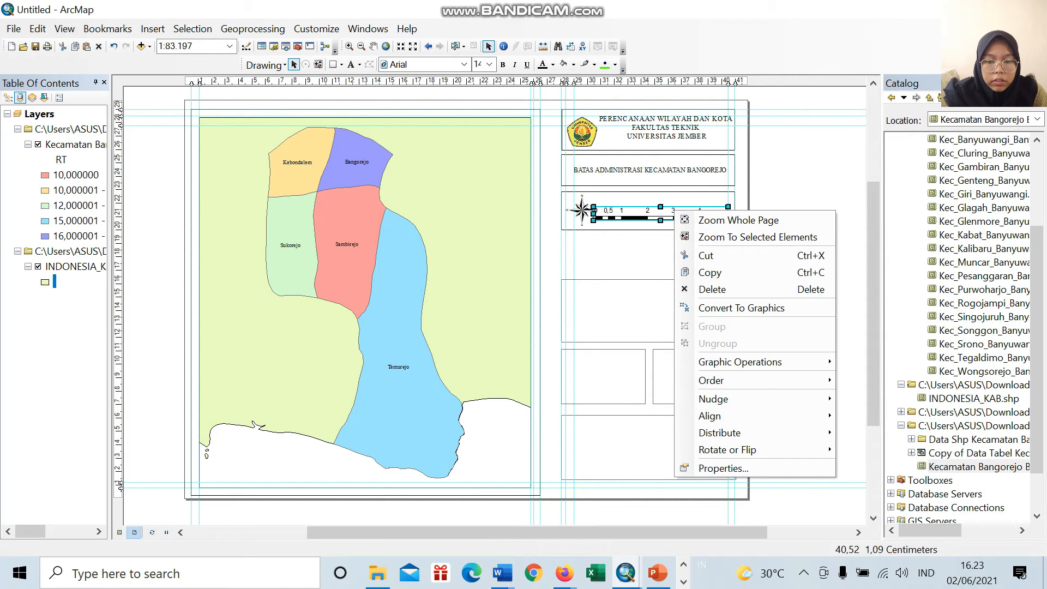
pyautogui.click(701, 468)
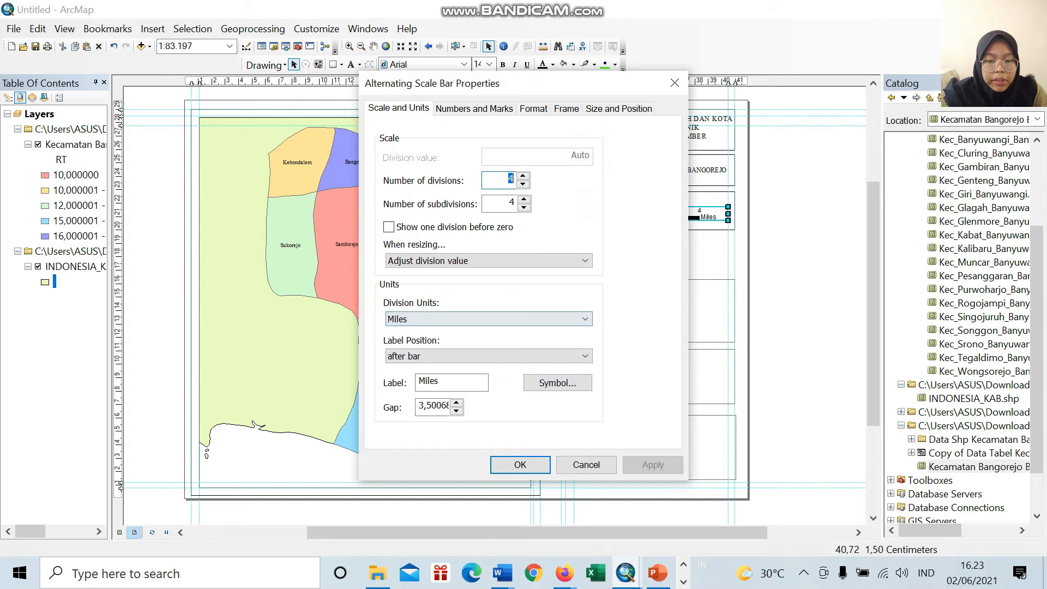
pyautogui.click(486, 319)
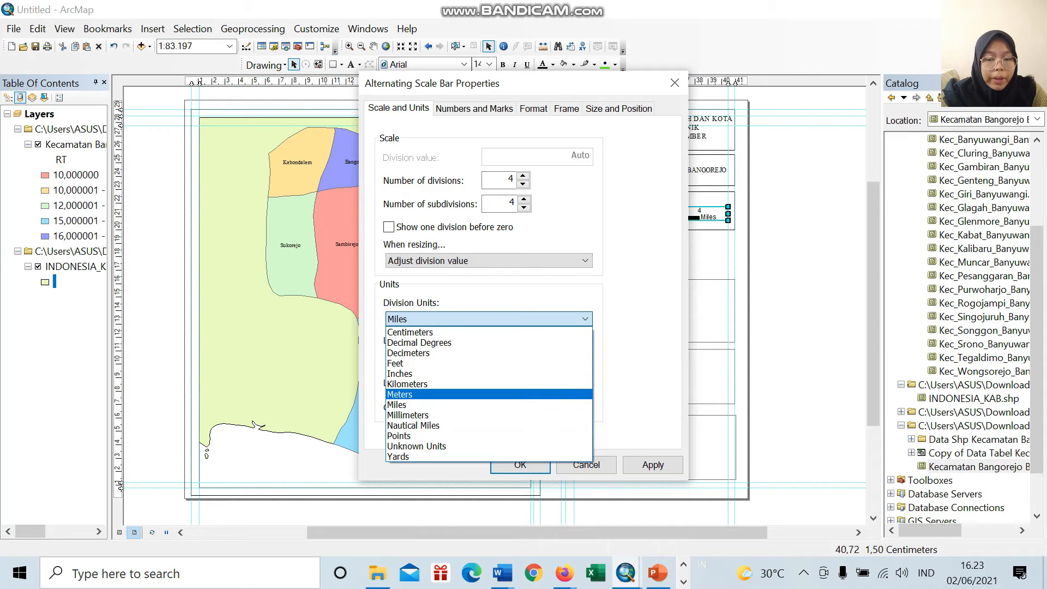
pyautogui.click(414, 384)
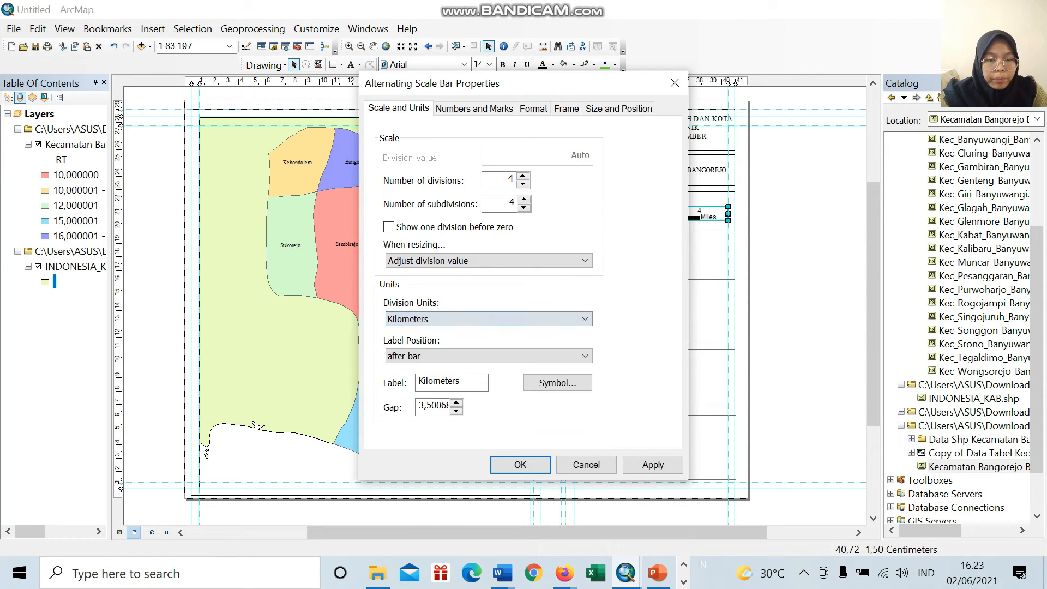
pyautogui.click(520, 465)
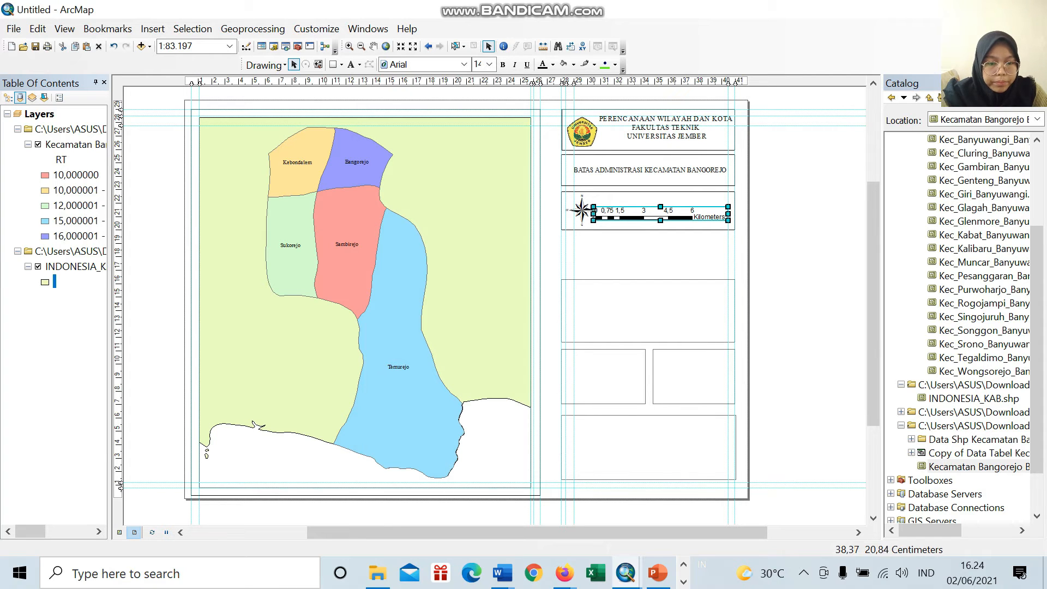
# Step: Shorten the scale bar and move it slightly down beside the north arrow in the third information box
pyautogui.click(669, 204)
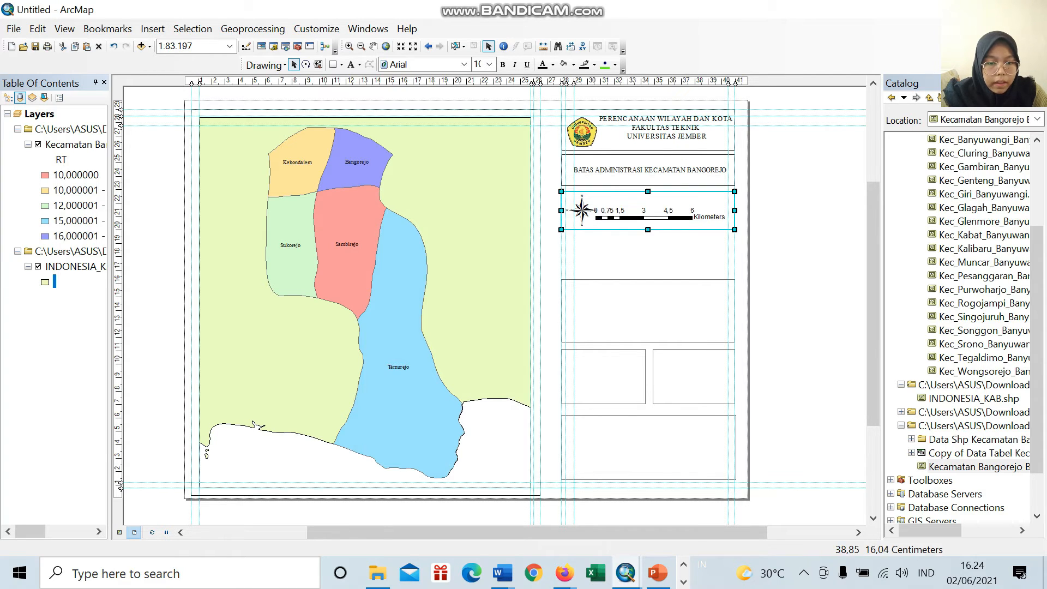
pyautogui.click(637, 215)
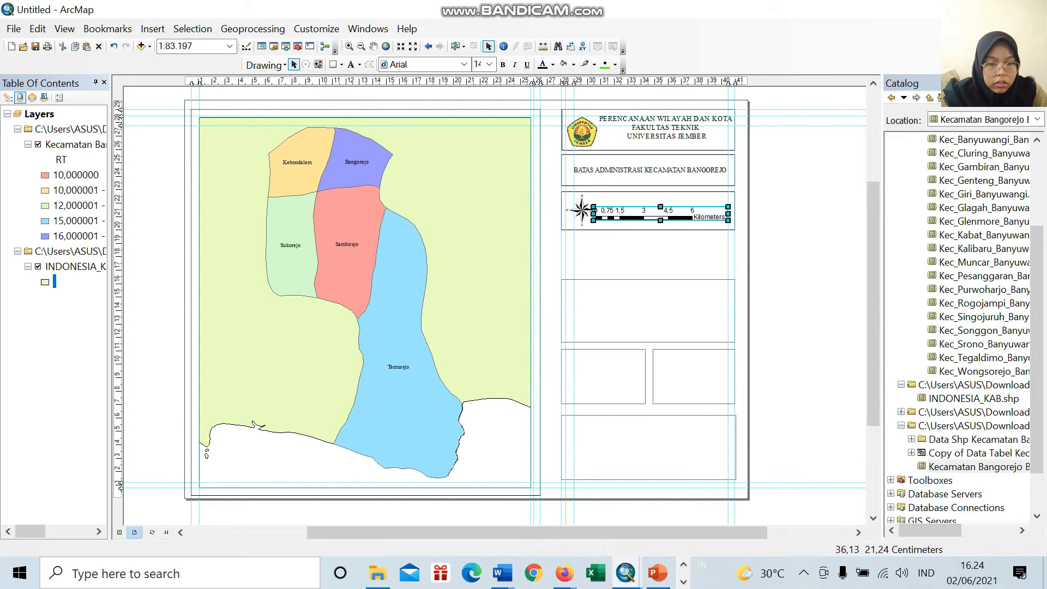
pyautogui.moveTo(594, 213); pyautogui.dragTo(599, 214)
pyautogui.click(714, 224)
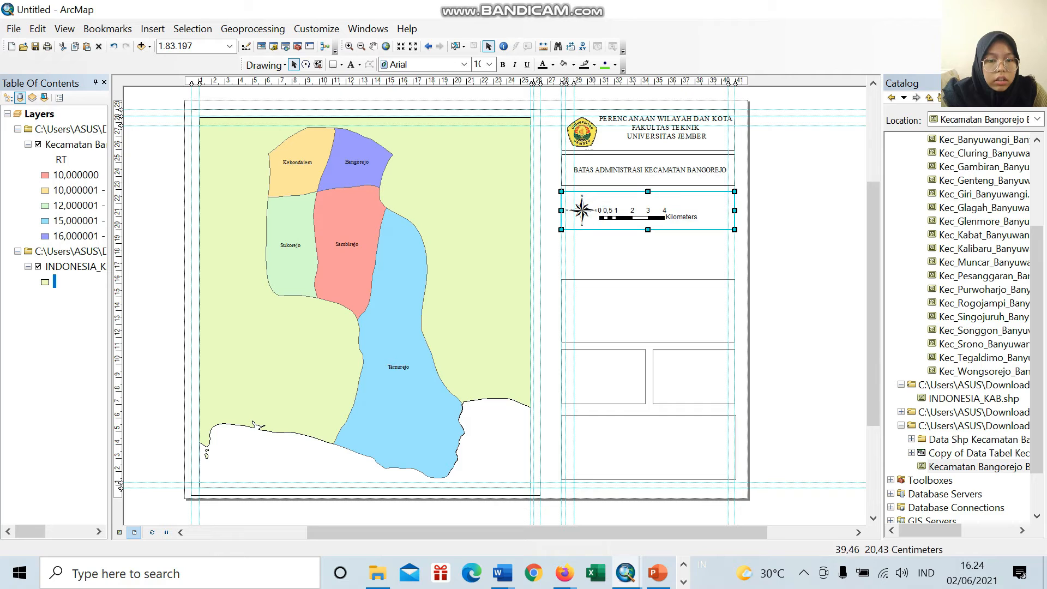
pyautogui.click(670, 214)
pyautogui.moveTo(669, 214); pyautogui.dragTo(671, 217)
pyautogui.click(643, 206)
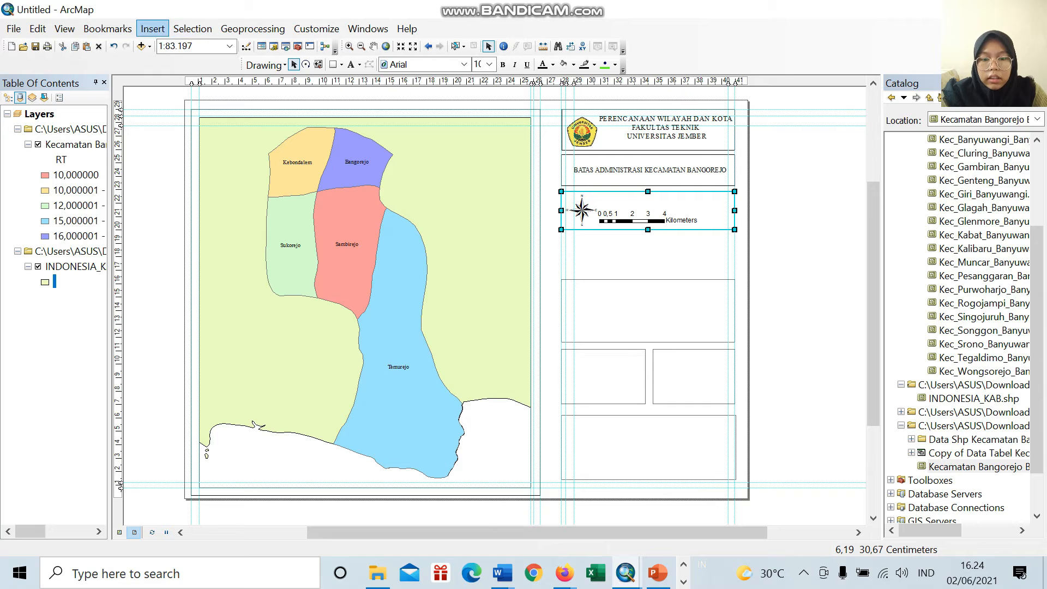
# Step: Insert a new text element into the layout
pyautogui.click(153, 29)
pyautogui.click(169, 81)
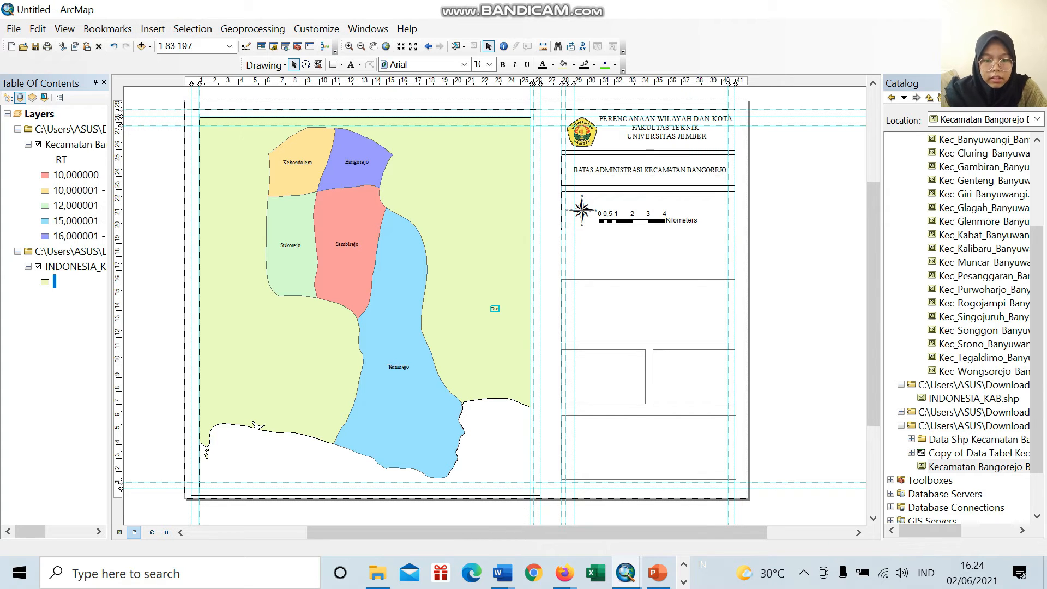
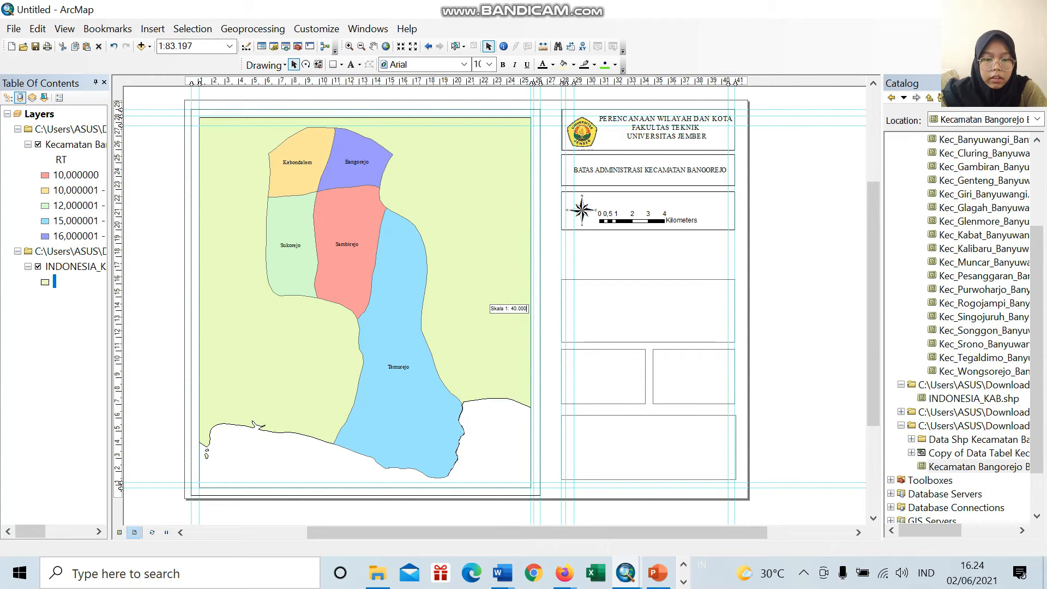
# Step: Finish the text "Skala 1: 40.000" and place it above the scale bar in the third information box
pyautogui.click(475, 316)
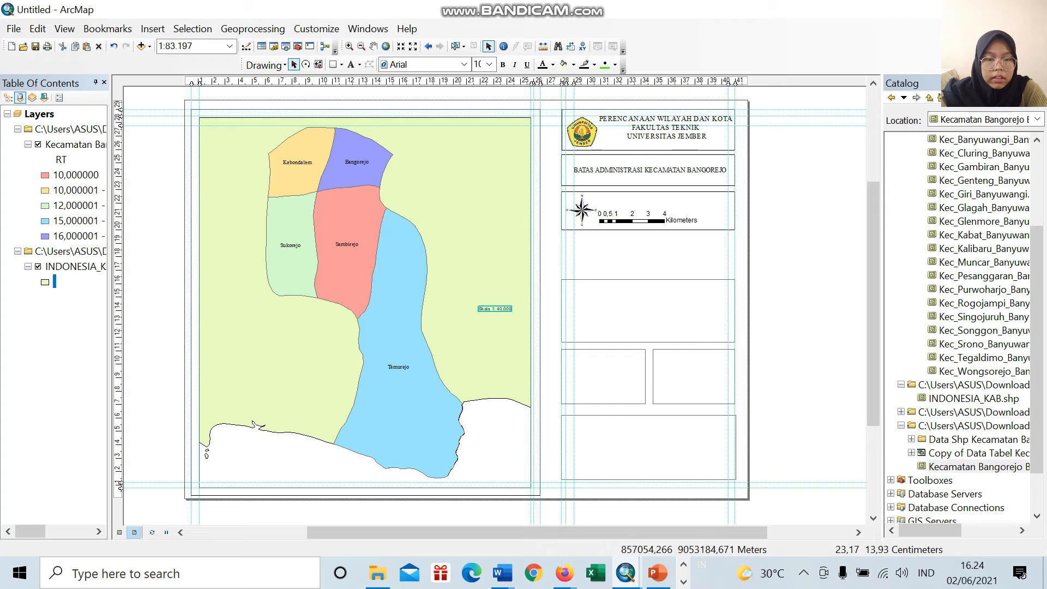
pyautogui.moveTo(479, 307); pyautogui.dragTo(654, 200)
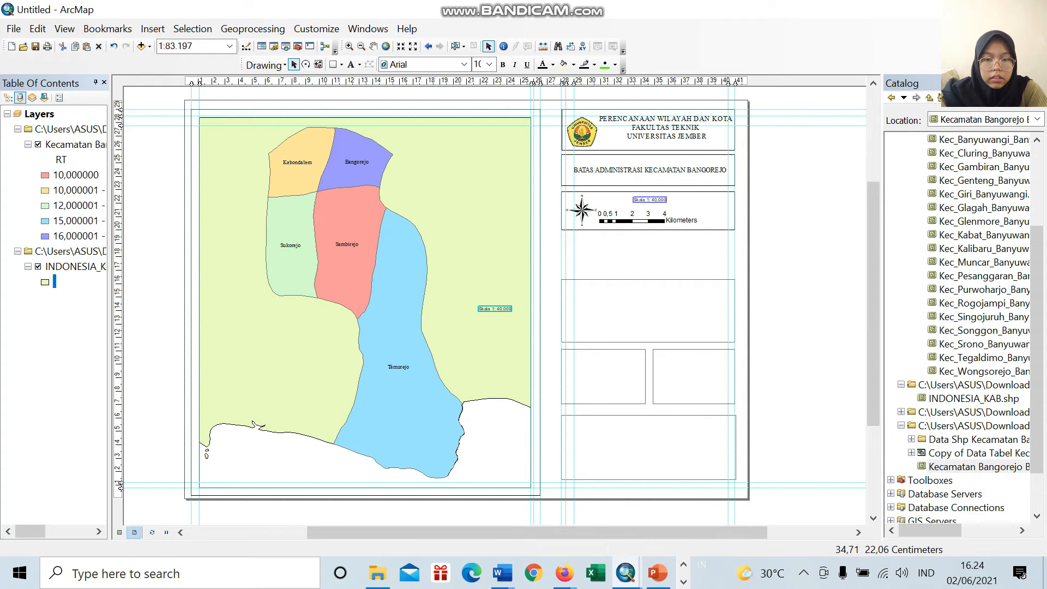
# Step: Set the "Skala 1: 40.000" text to Times New Roman, size 16
pyautogui.click(464, 65)
pyautogui.scroll(-20, 463, 150)
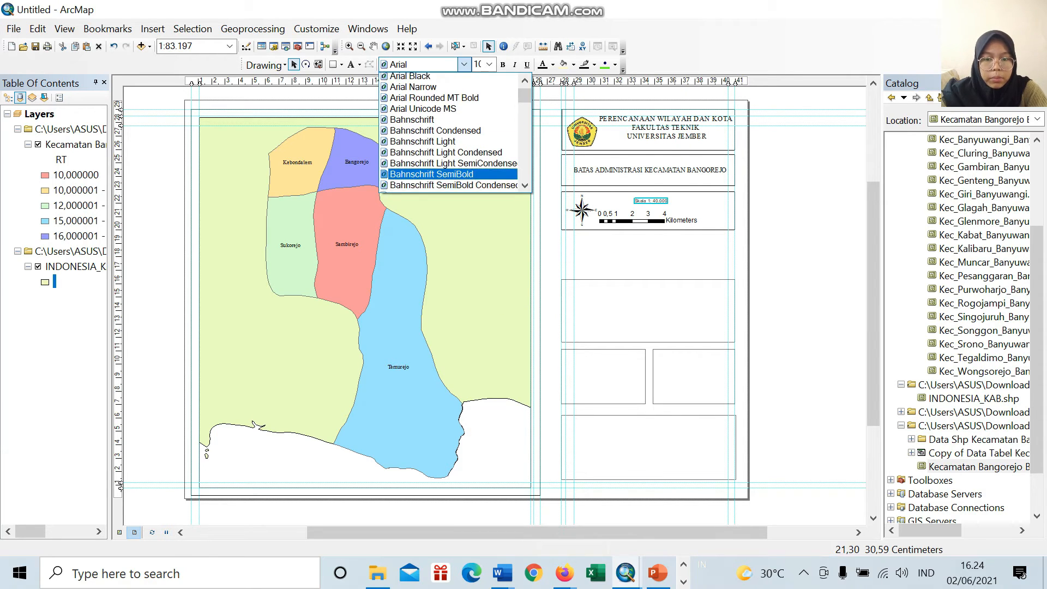
pyautogui.scroll(-15, 463, 151)
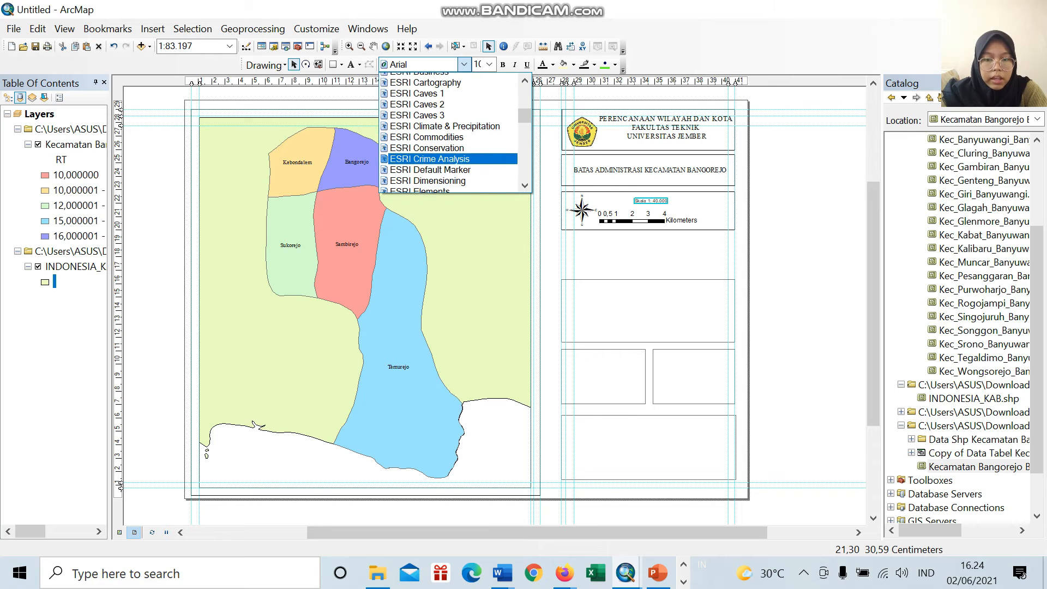
pyautogui.scroll(-18, 464, 153)
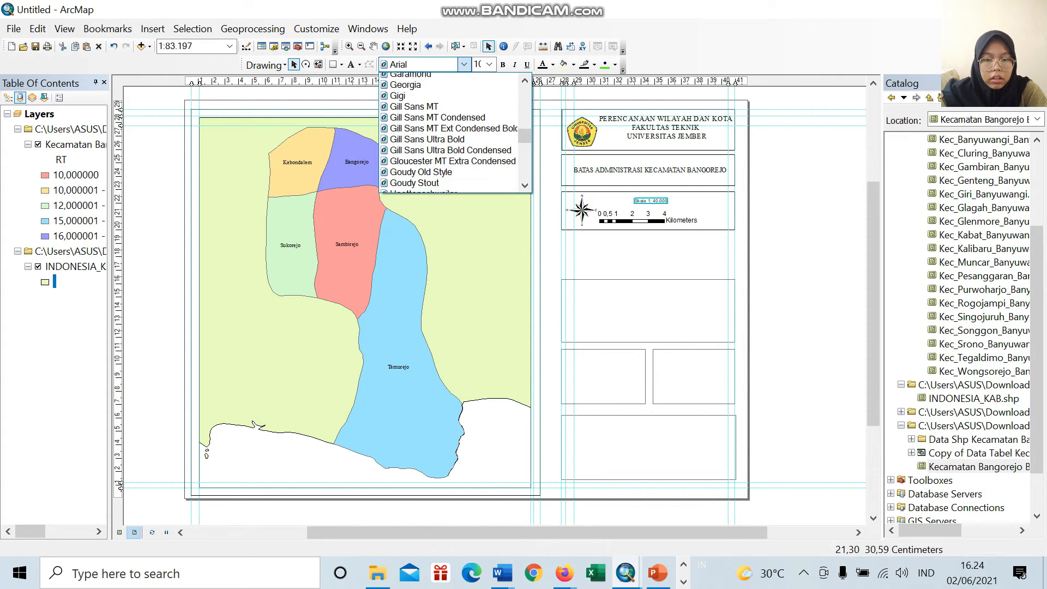
pyautogui.scroll(-20, 463, 152)
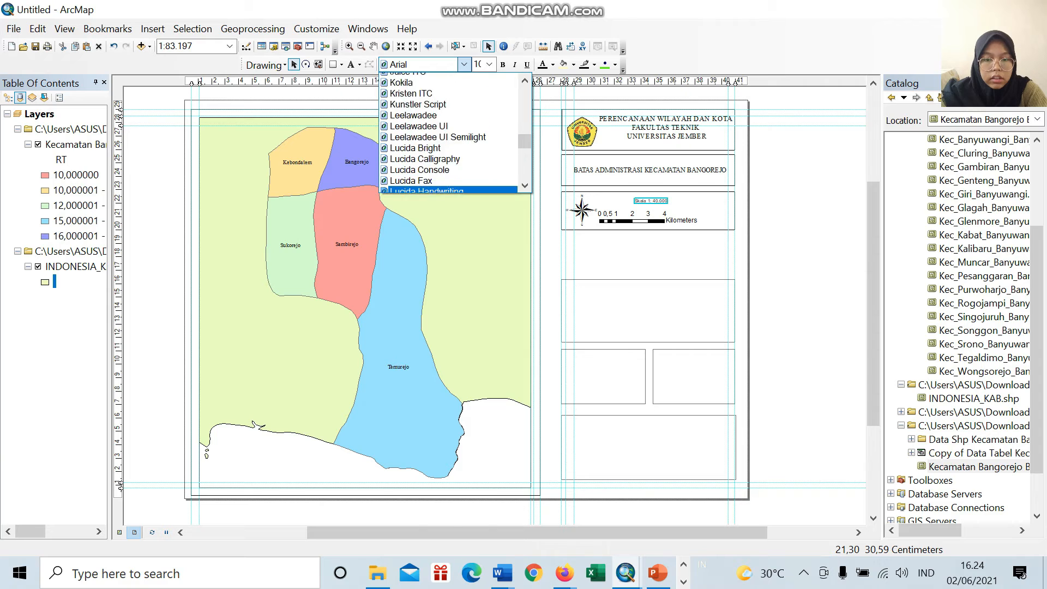
pyautogui.scroll(-20, 464, 152)
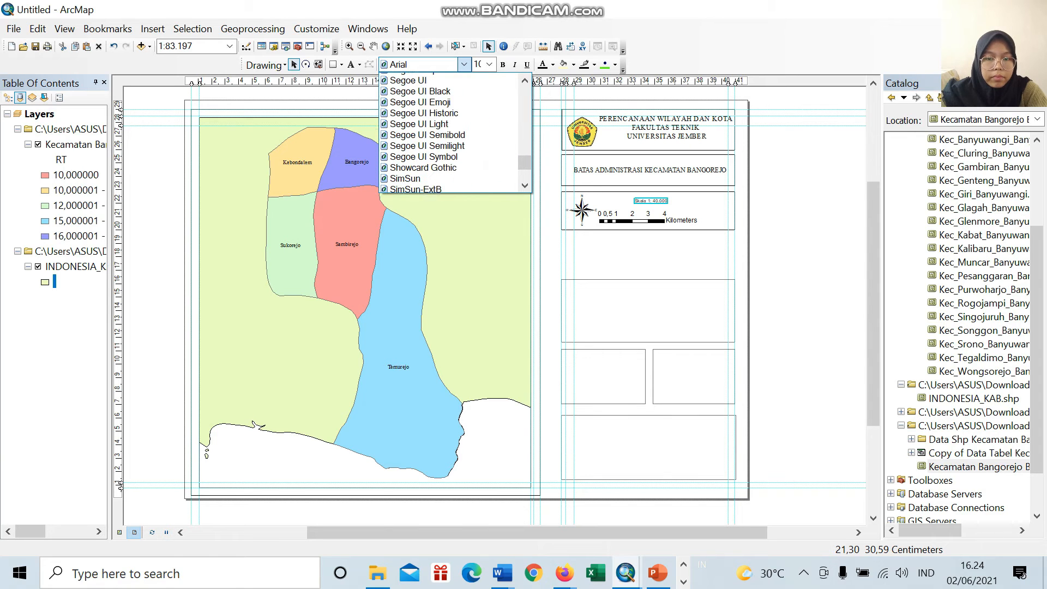
pyautogui.scroll(7, 464, 152)
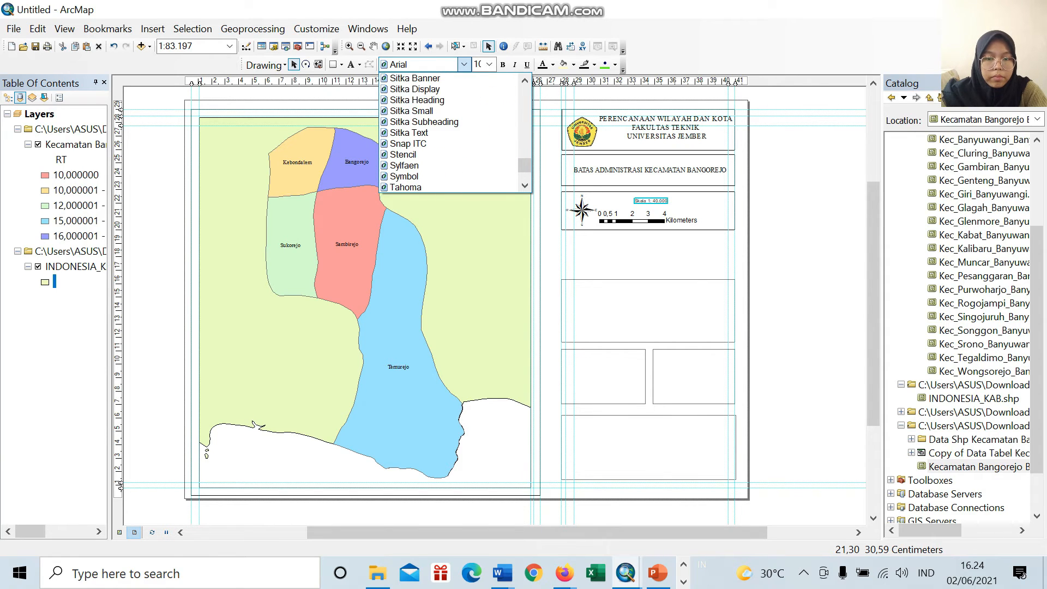
pyautogui.scroll(-2, 464, 152)
pyautogui.scroll(-2, 455, 132)
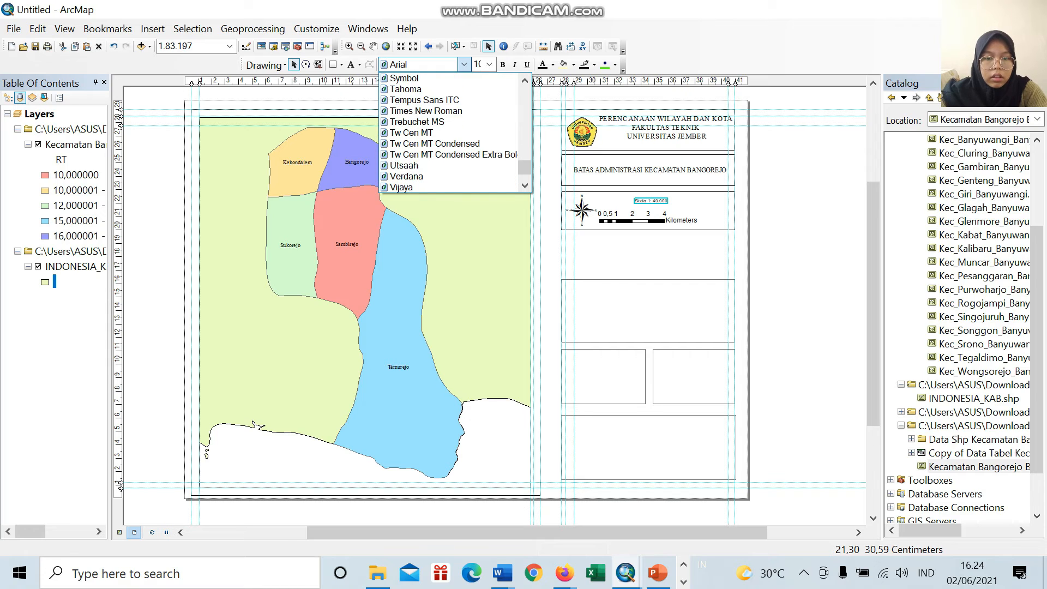
pyautogui.click(425, 111)
pyautogui.click(481, 65)
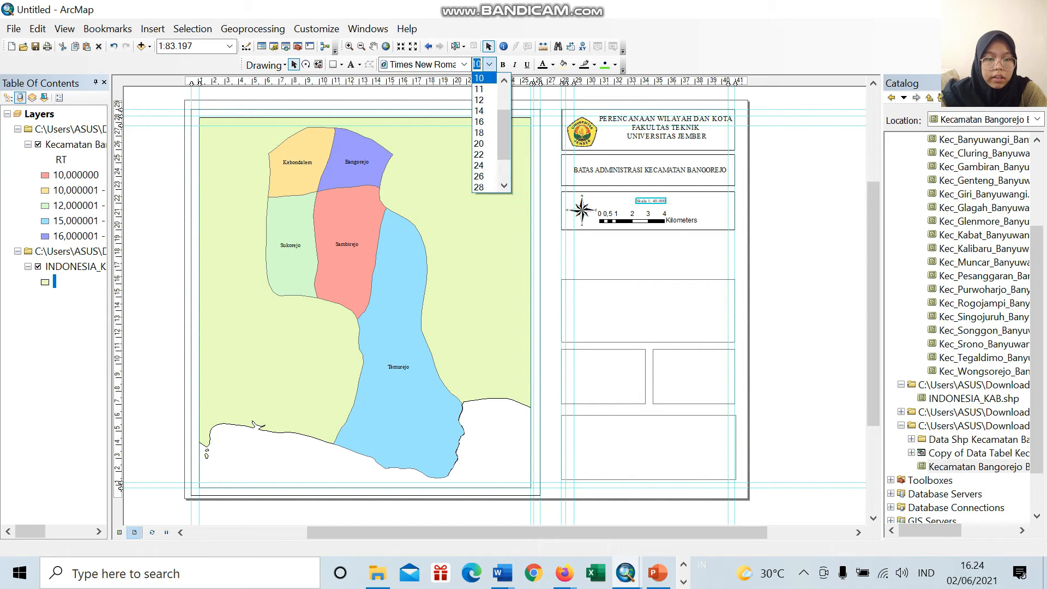
pyautogui.click(483, 121)
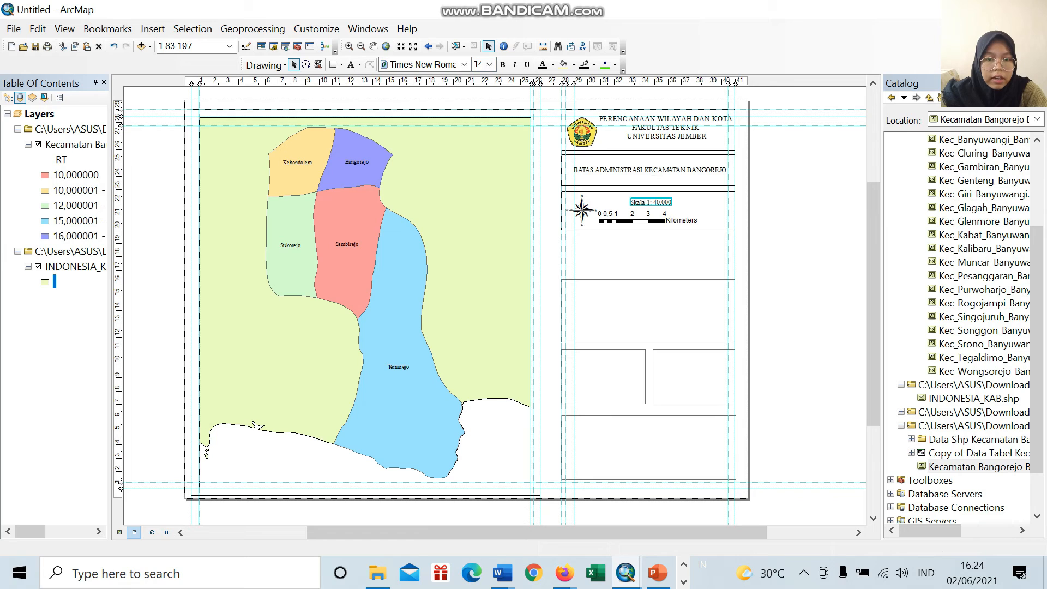
pyautogui.click(481, 64)
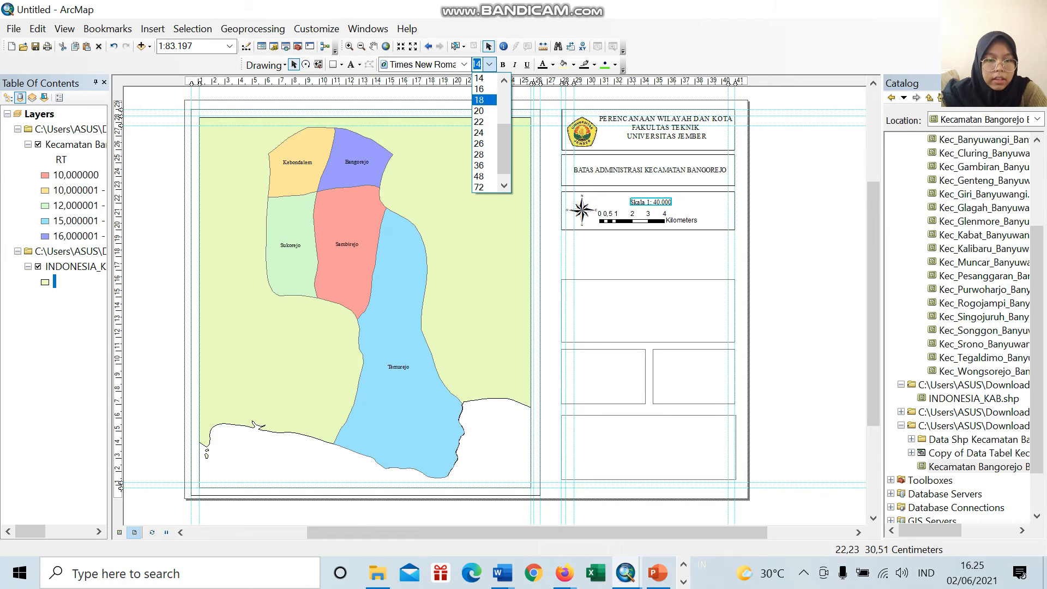
pyautogui.click(479, 89)
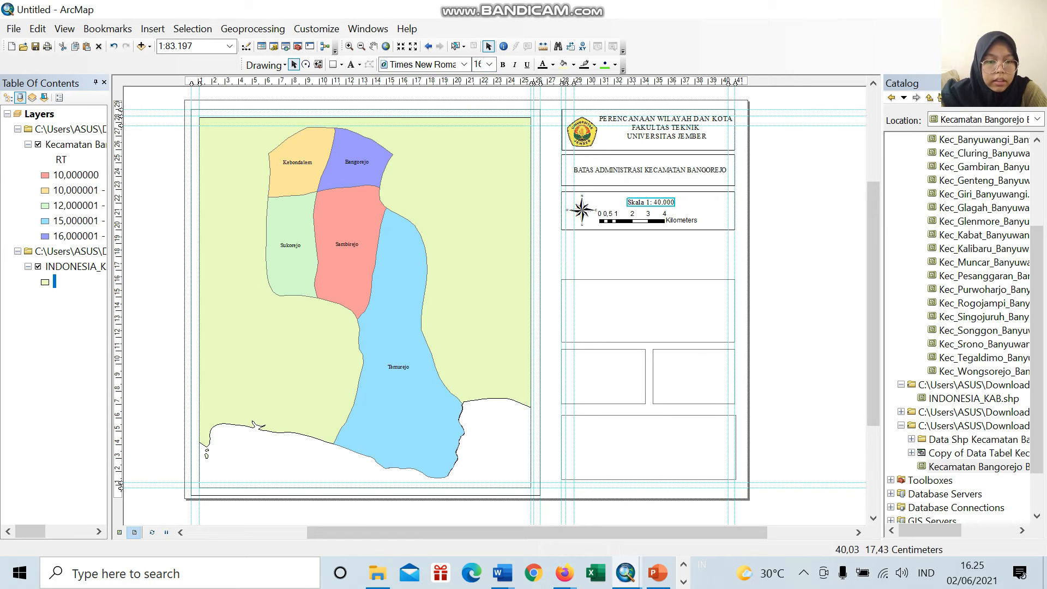
# Step: Shift the scale bar slightly away from the north arrow beneath the "Skala 1: 40.000" text
pyautogui.click(688, 212)
pyautogui.click(661, 204)
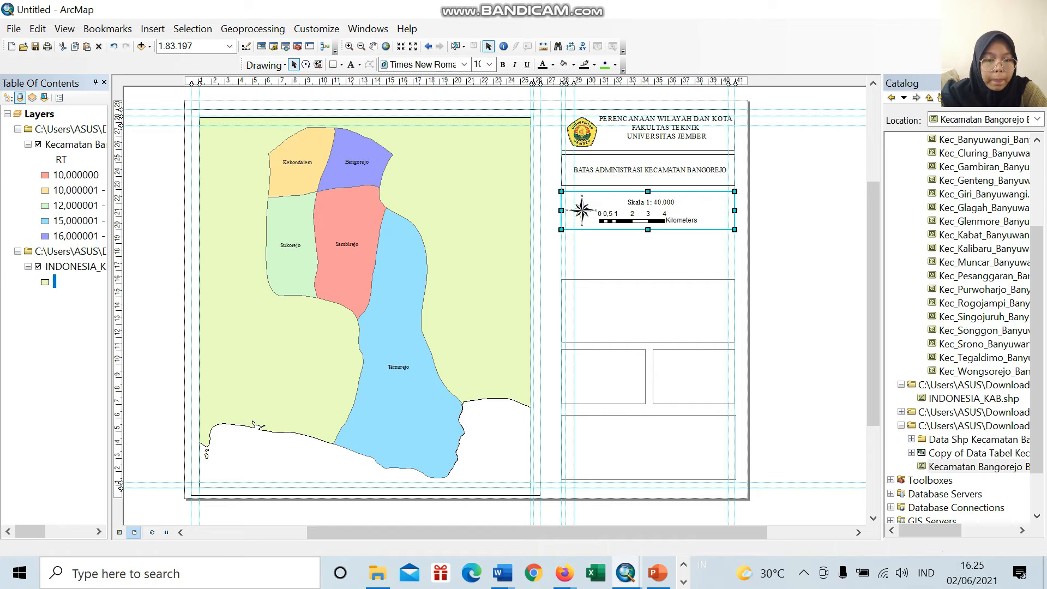
pyautogui.moveTo(675, 218); pyautogui.dragTo(677, 216)
pyautogui.click(758, 233)
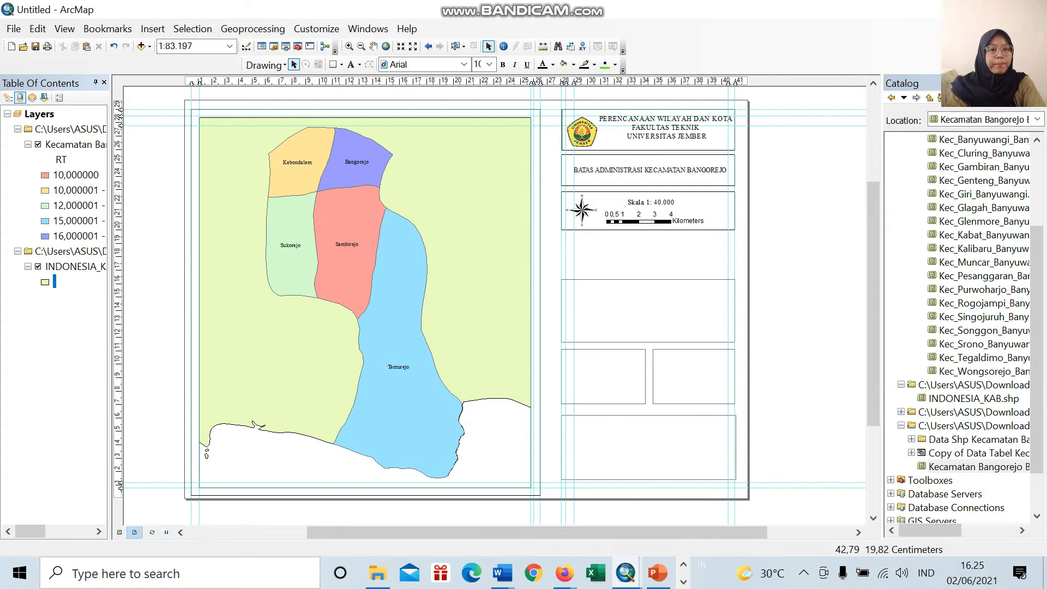
# Step: Insert a new data frame and fit it over the empty information box below the scale box
pyautogui.click(648, 311)
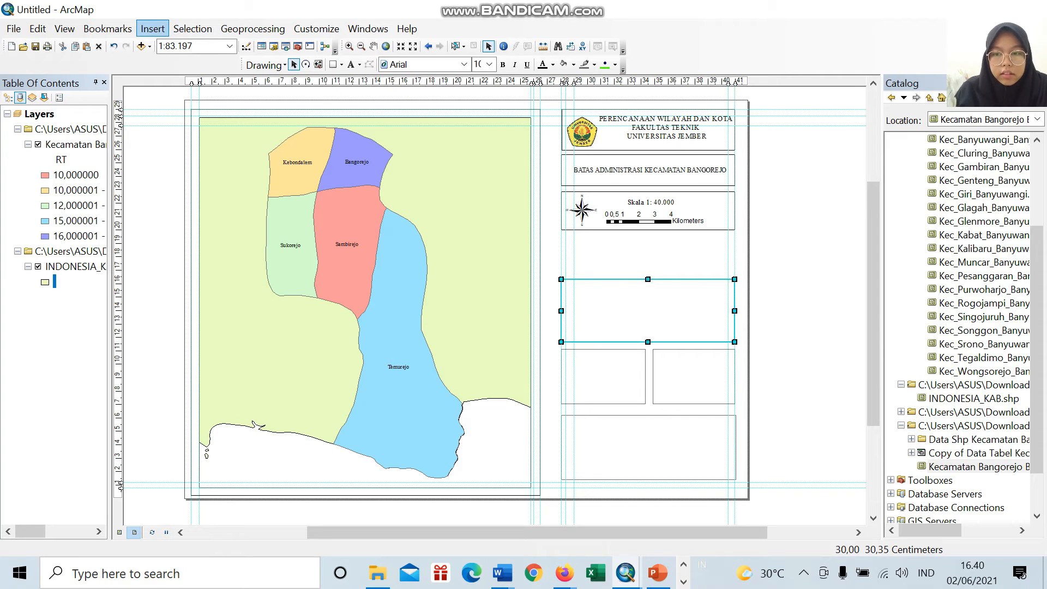
pyautogui.click(152, 28)
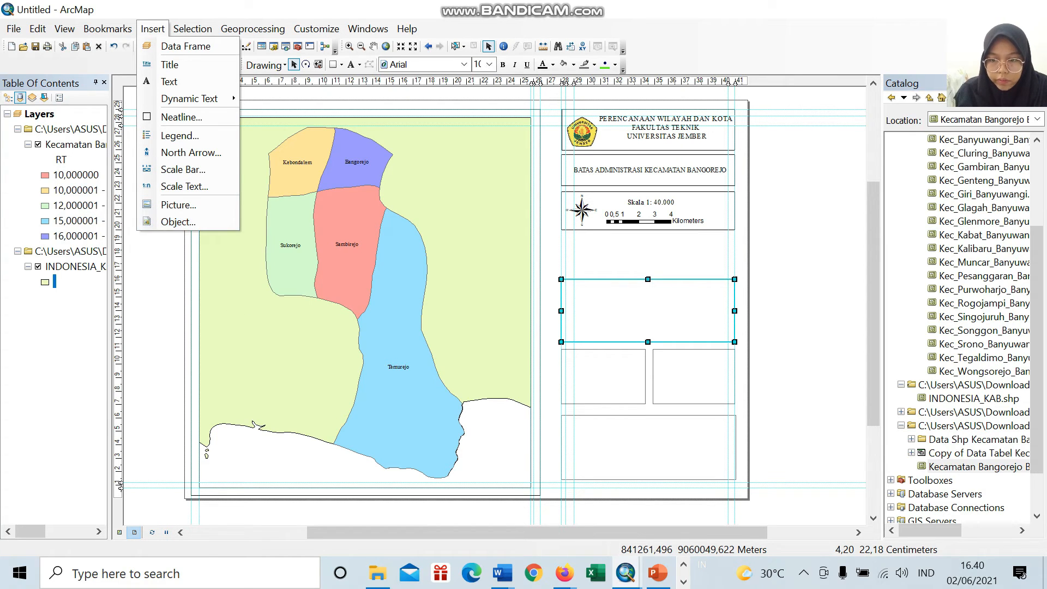
pyautogui.click(194, 47)
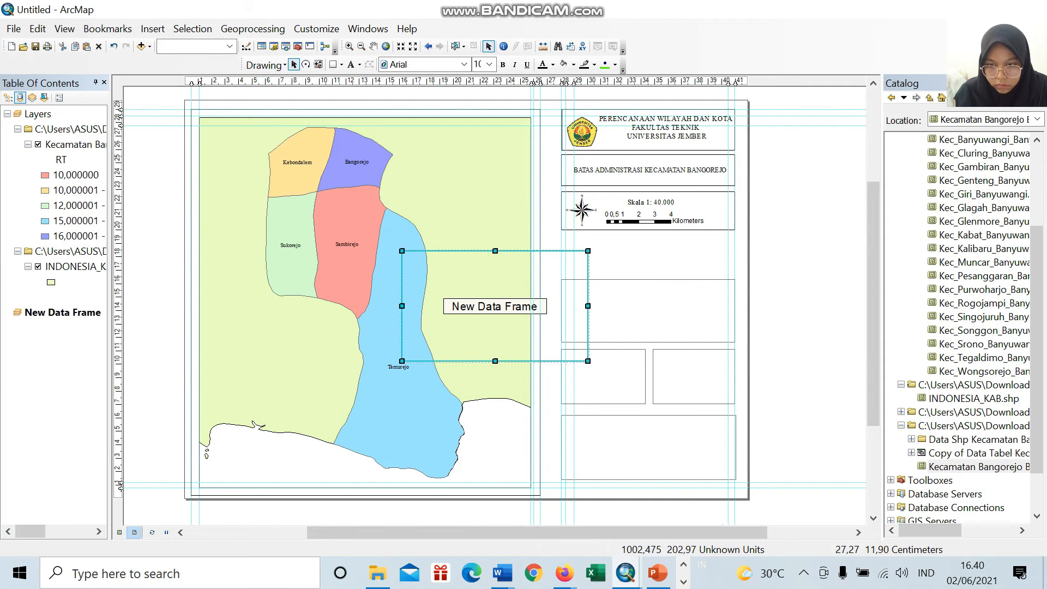
pyautogui.moveTo(534, 341); pyautogui.dragTo(693, 318)
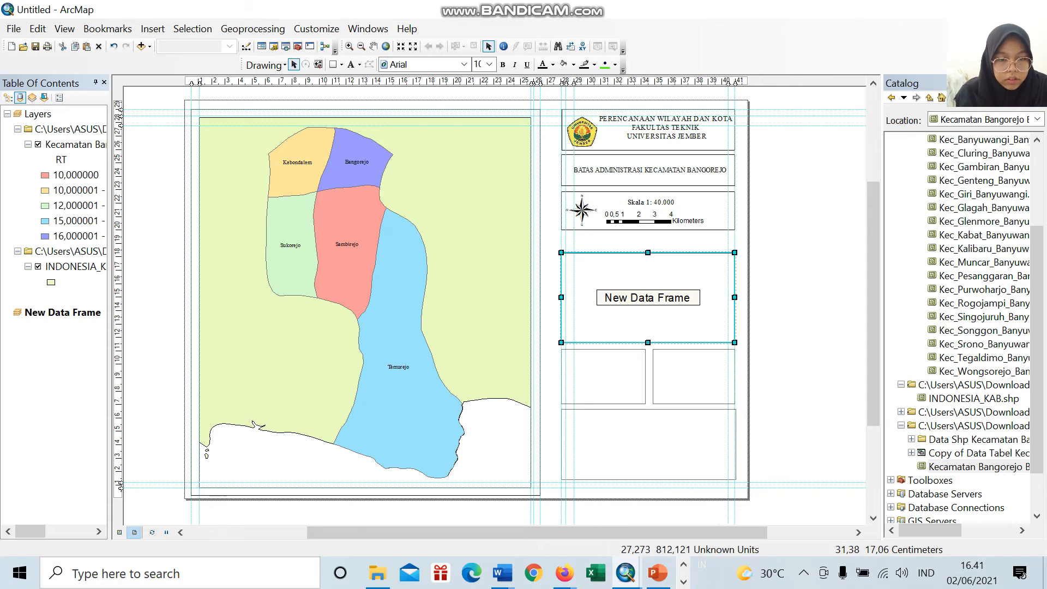
pyautogui.moveTo(605, 269); pyautogui.dragTo(609, 272)
pyautogui.moveTo(675, 280); pyautogui.dragTo(669, 279)
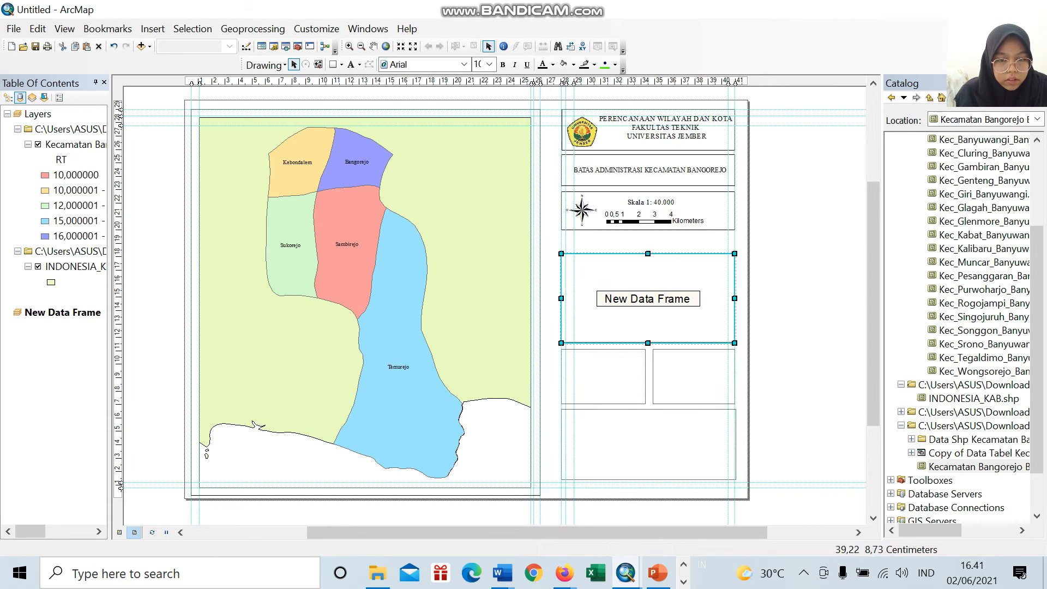
# Step: Fine-tune the upper and lower edges of the new data frame above the two small boxes
pyautogui.click(778, 380)
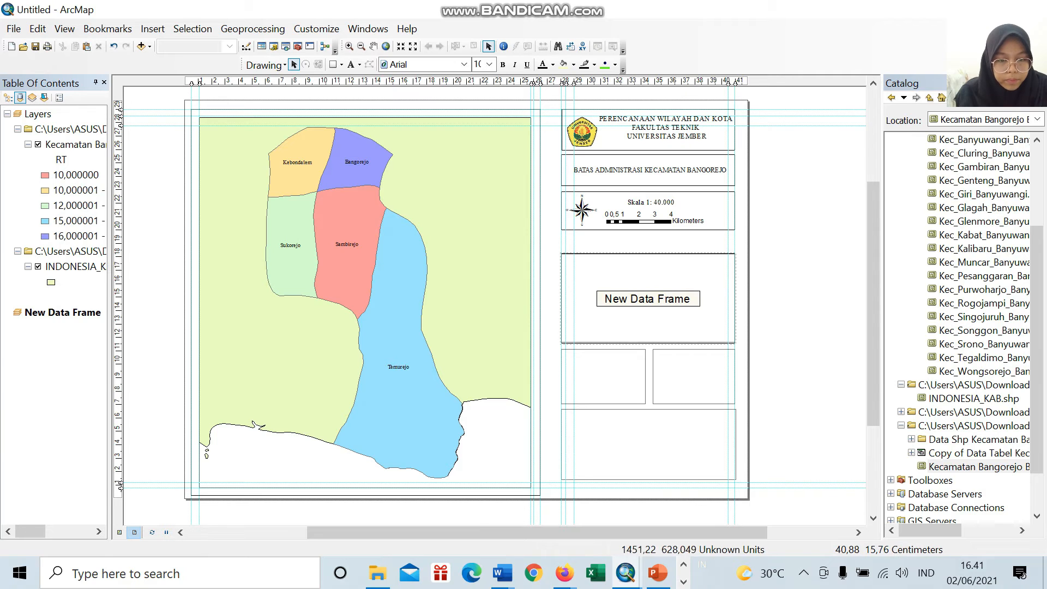
pyautogui.click(675, 256)
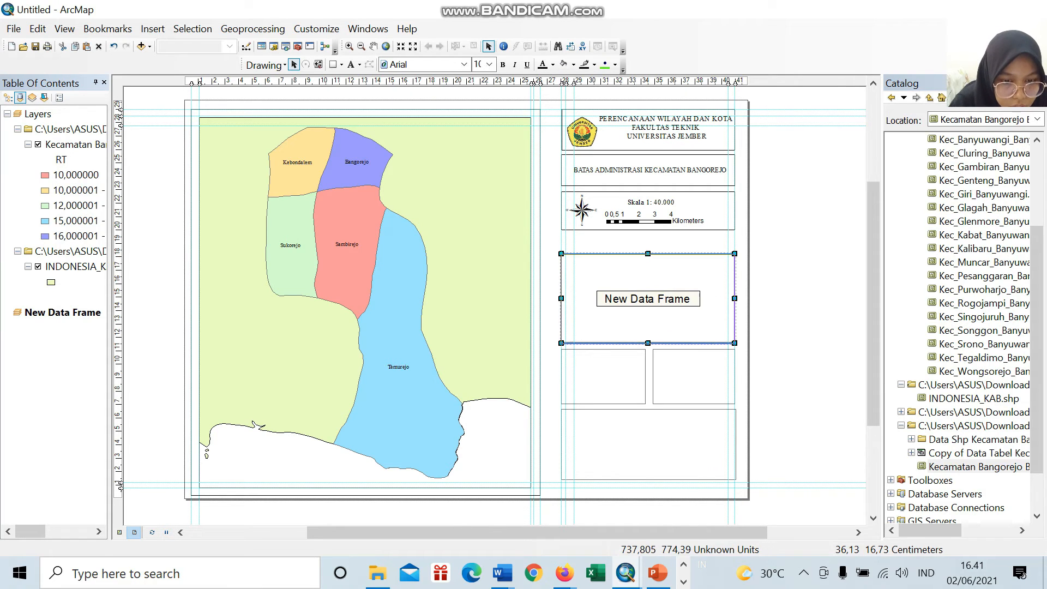
pyautogui.moveTo(650, 343); pyautogui.dragTo(651, 342)
pyautogui.moveTo(650, 255); pyautogui.dragTo(650, 254)
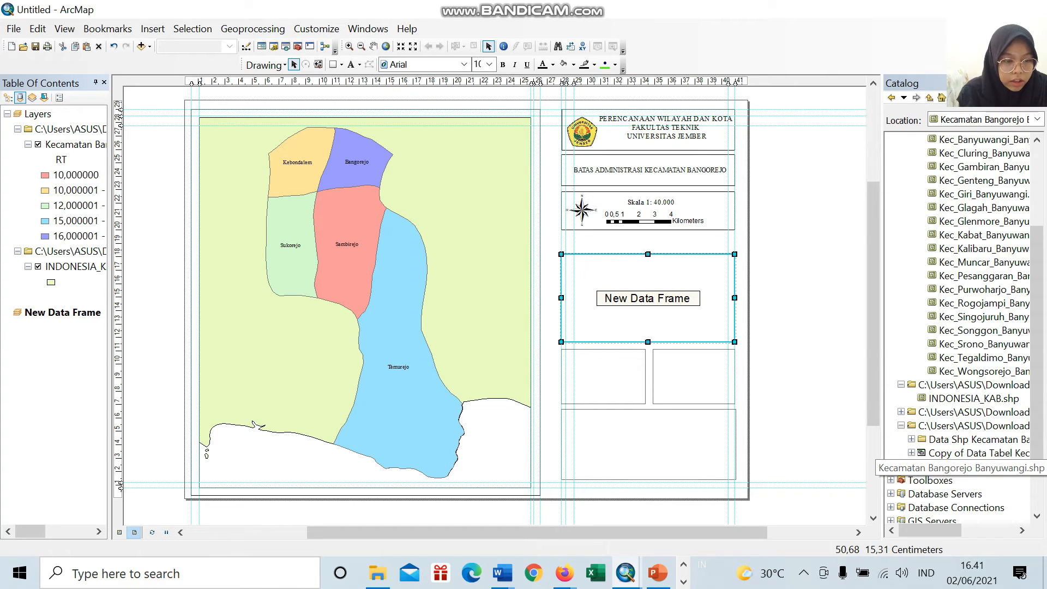
# Step: Add Kecamatan Bangorejo Banyuwangi.shp and INDONESIA_KAB.shp to the new data frame
pyautogui.click(979, 468)
pyautogui.moveTo(979, 468); pyautogui.dragTo(655, 321)
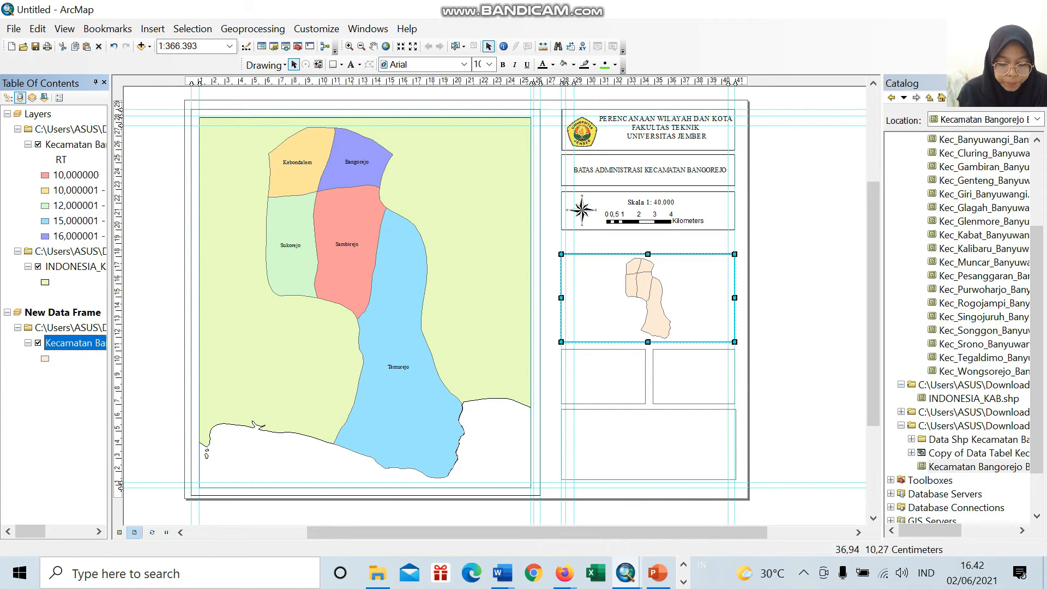
pyautogui.scroll(3, 960, 327)
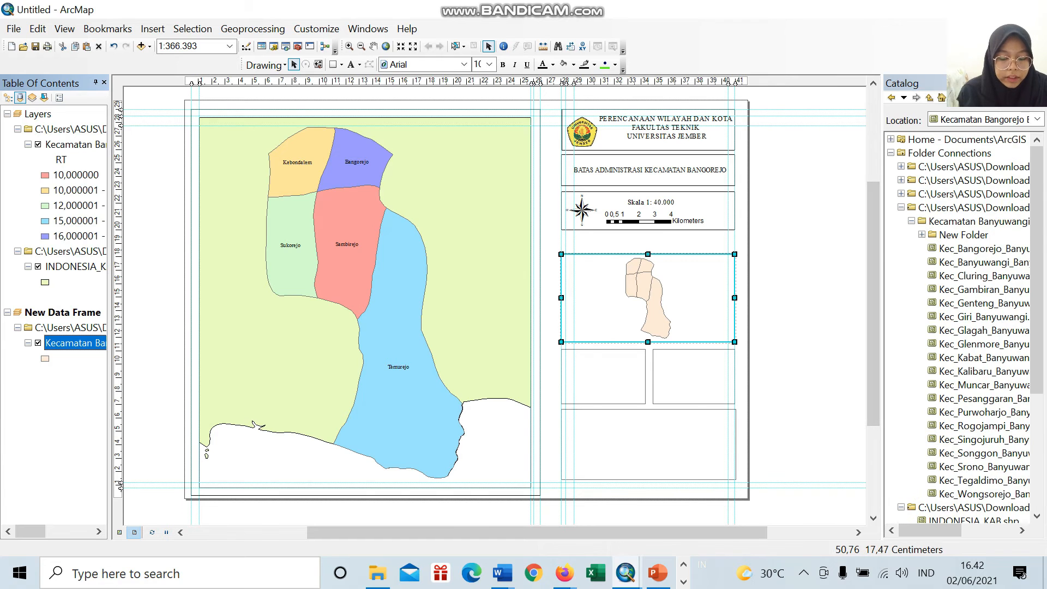
pyautogui.scroll(-4, 960, 328)
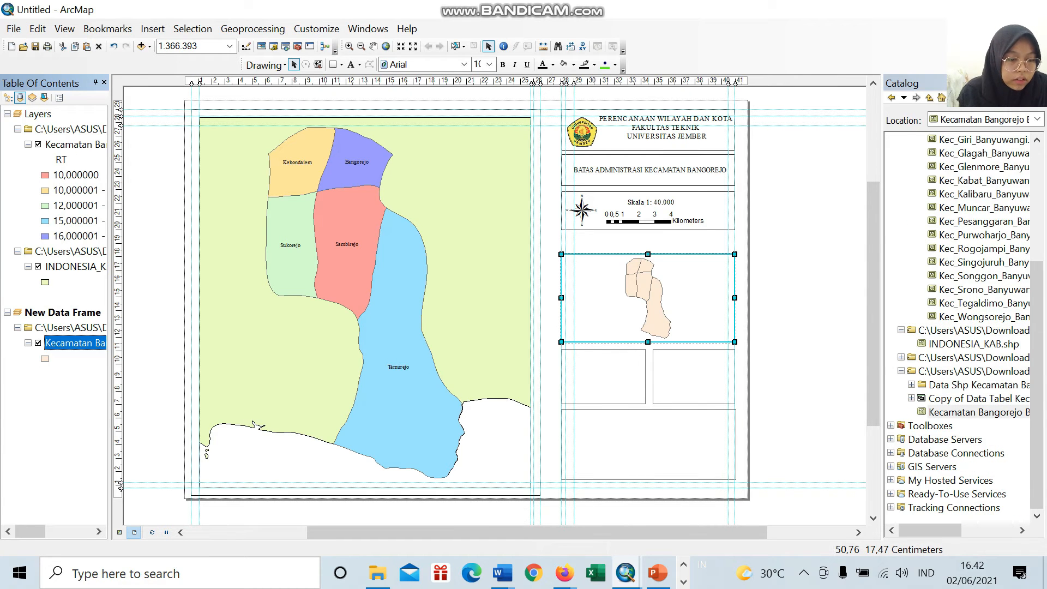
pyautogui.click(973, 344)
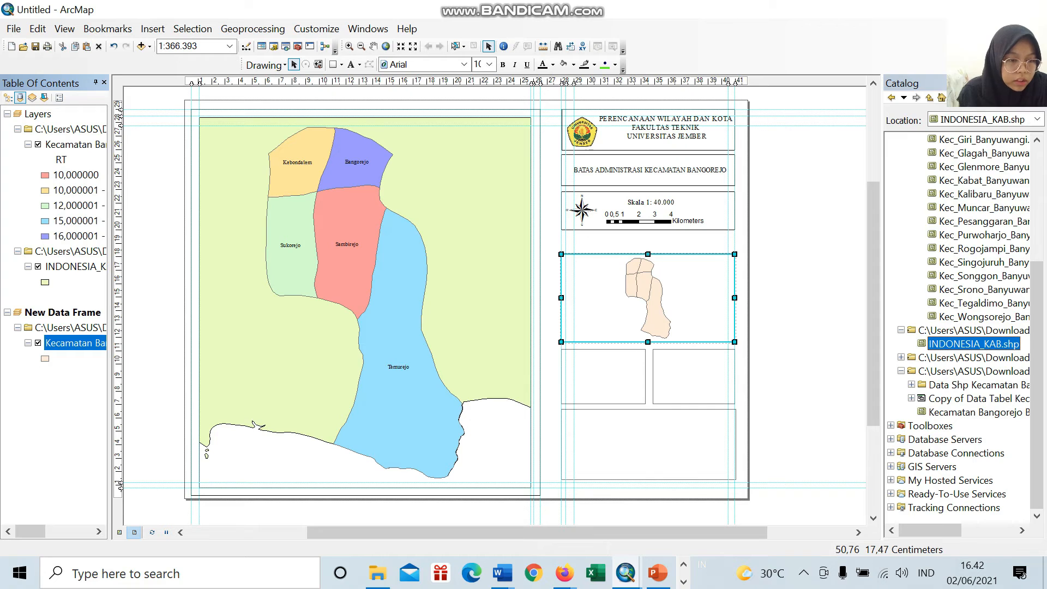
pyautogui.moveTo(974, 344); pyautogui.dragTo(700, 298)
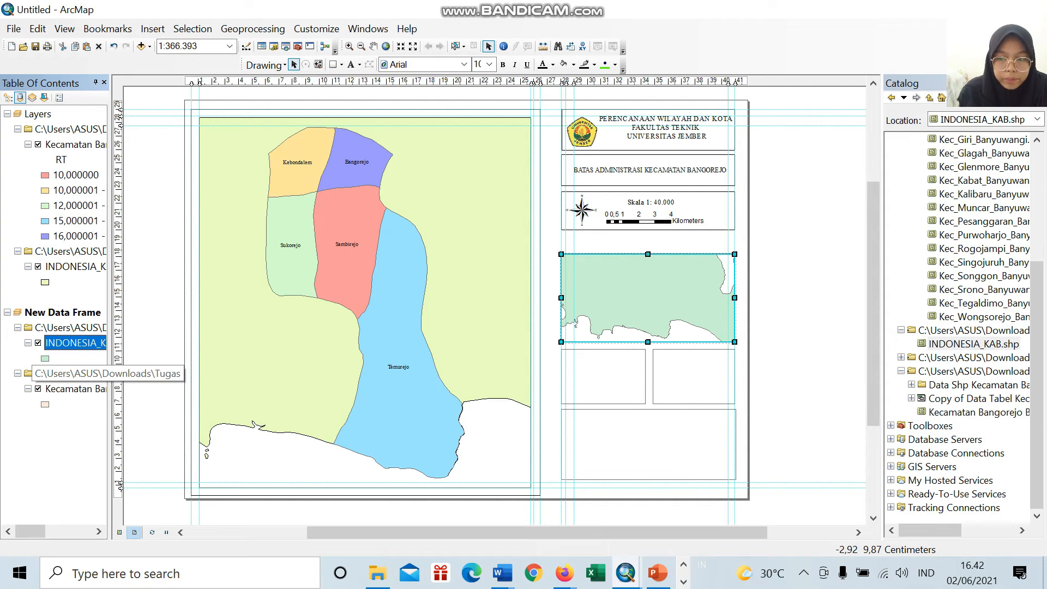
# Step: Remove the Kecamatan Bangorejo layer from the new data frame and add it again above INDONESIA_KAB
pyautogui.rightClick(90, 374)
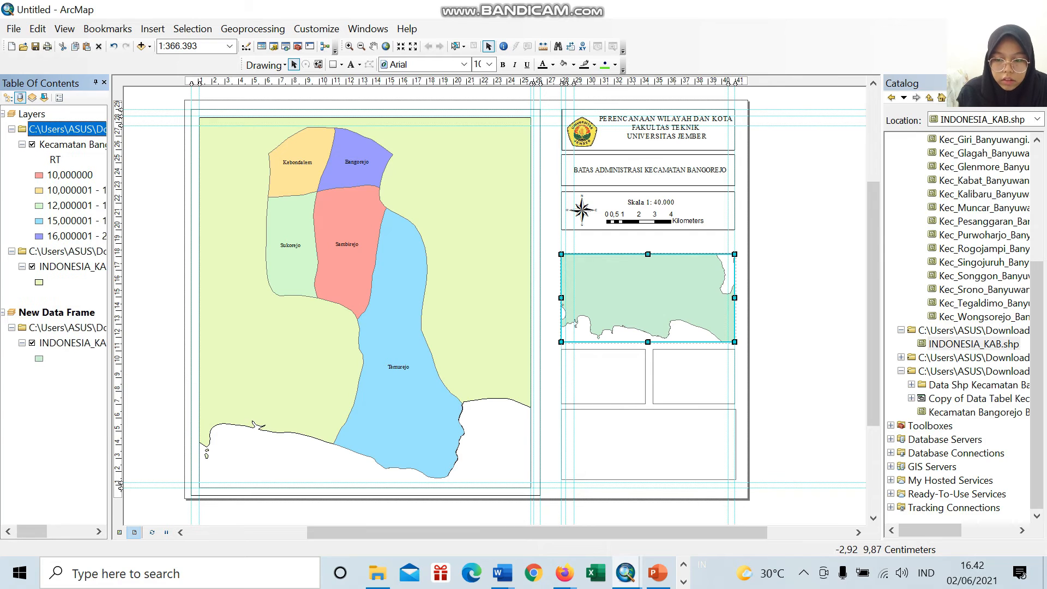
pyautogui.click(123, 385)
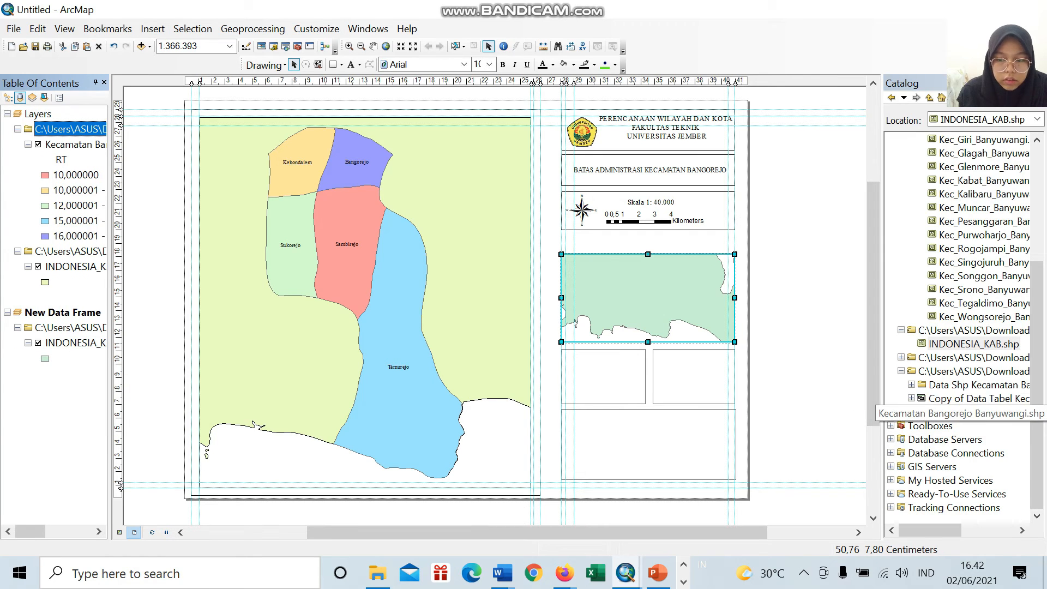
pyautogui.moveTo(977, 412); pyautogui.dragTo(660, 298)
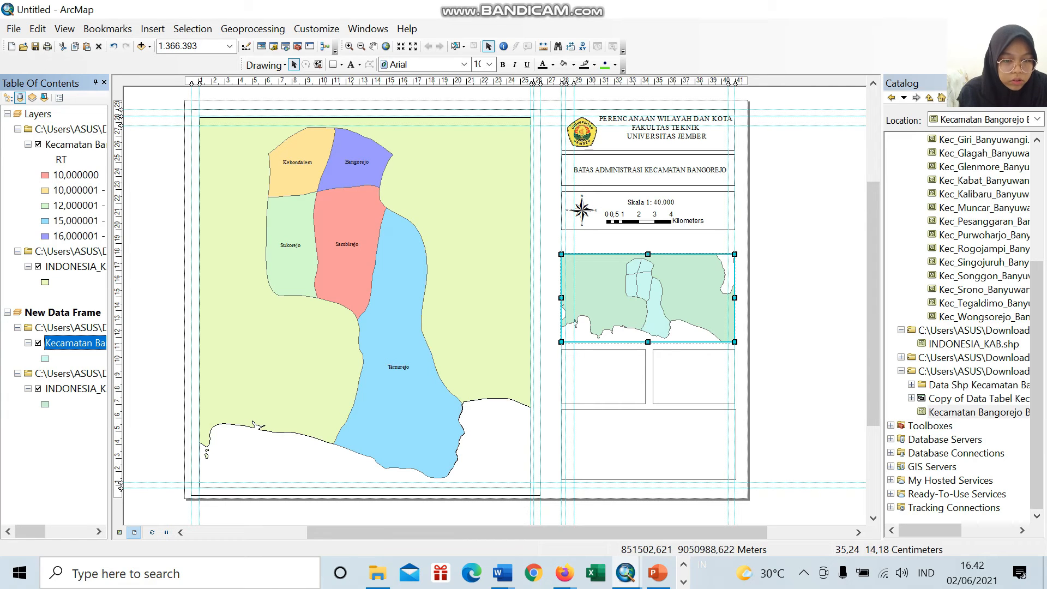
# Step: Set the inset map's scale to 1:800.000 and pan it so Bangorejo district sits inside the frame
pyautogui.scroll(1, 614, 311)
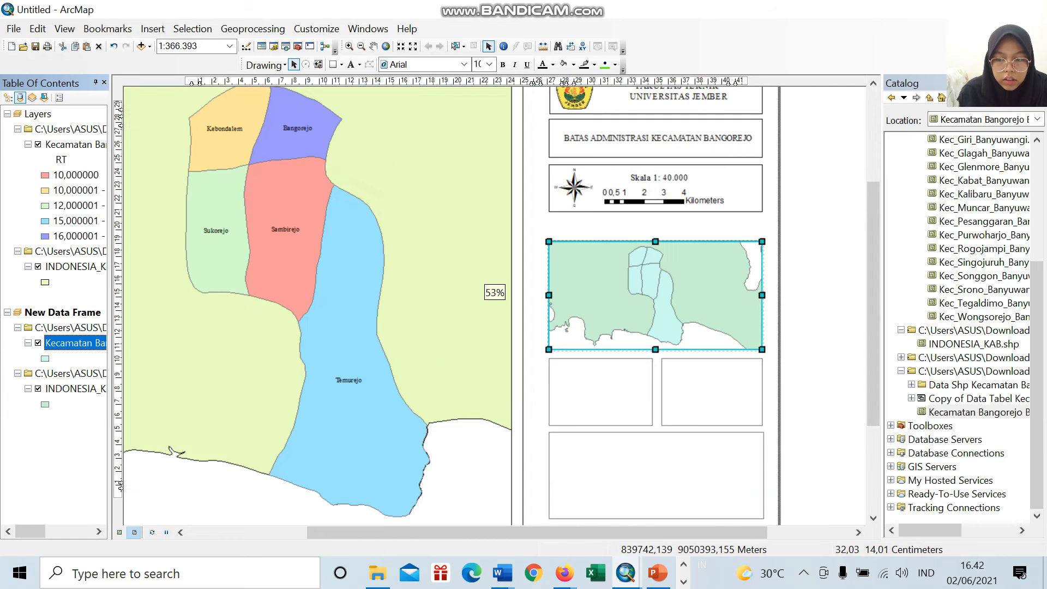
pyautogui.scroll(-1, 614, 311)
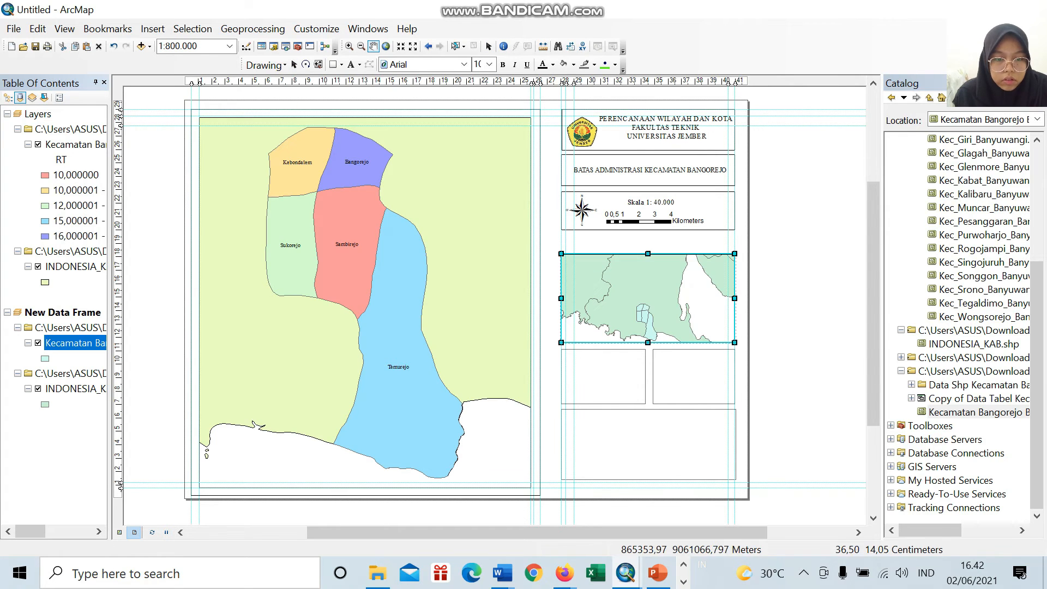
pyautogui.moveTo(672, 309)
pyautogui.mouseDown()
pyautogui.moveTo(664, 294)
pyautogui.moveTo(657, 303)
pyautogui.moveTo(668, 321)
pyautogui.mouseUp()
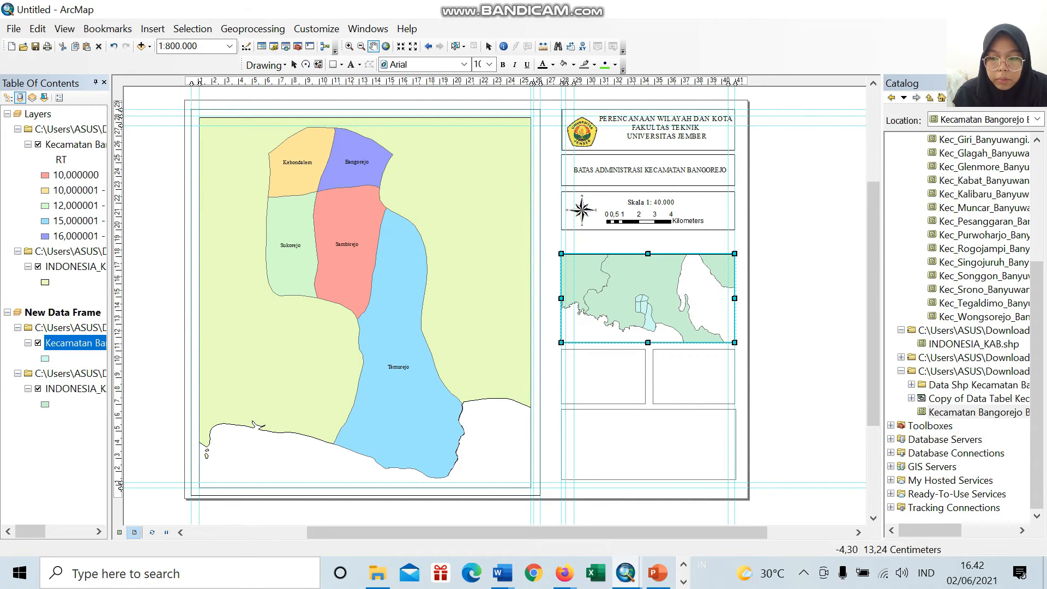
# Step: Fill the Kecamatan Bangorejo layer of the inset map with the Lilac symbol
pyautogui.click(46, 358)
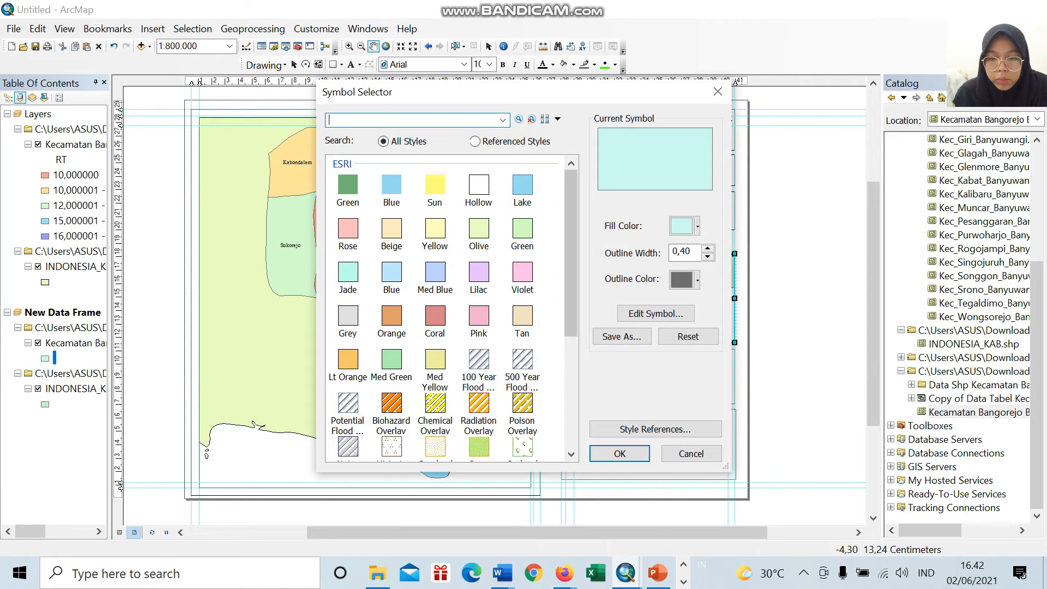
pyautogui.click(479, 273)
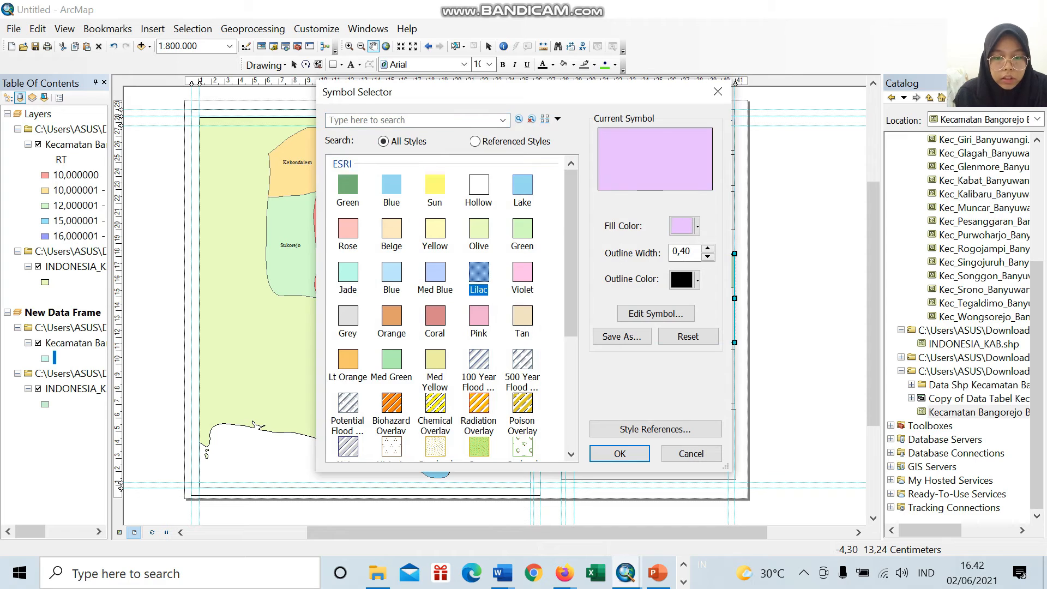
pyautogui.click(620, 454)
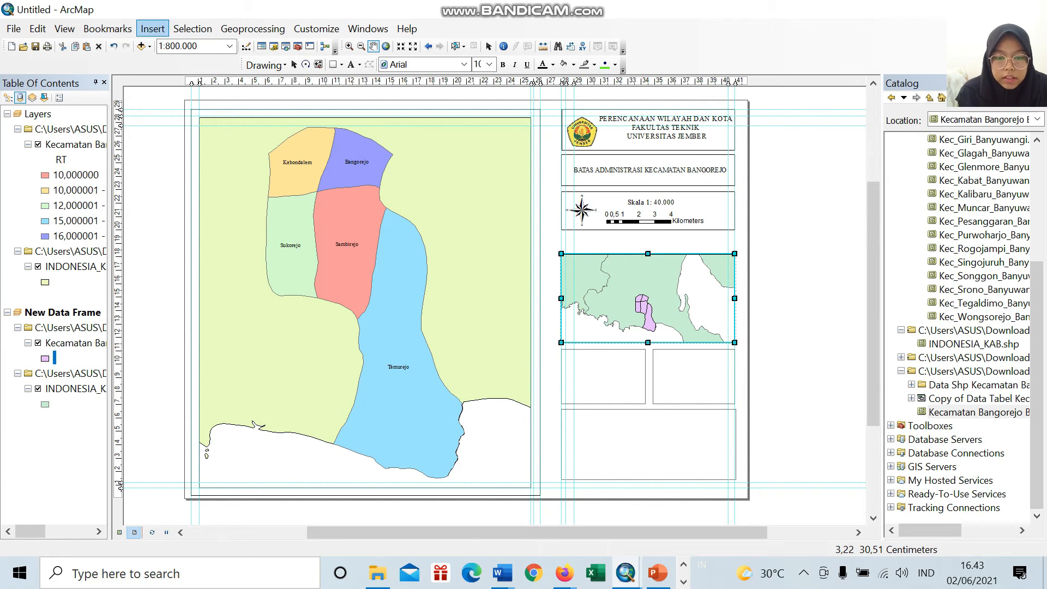
# Step: Insert the text "Sumber : Peta SHP Indonesia" and place it in the first small box below the inset map
pyautogui.click(153, 28)
pyautogui.click(164, 82)
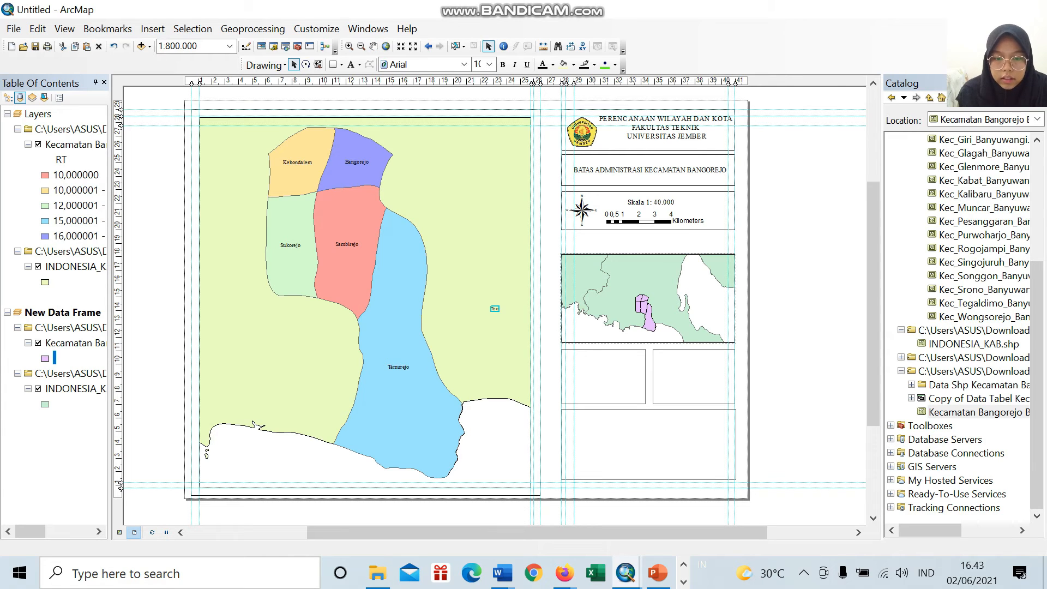
pyautogui.press('BackSpace')
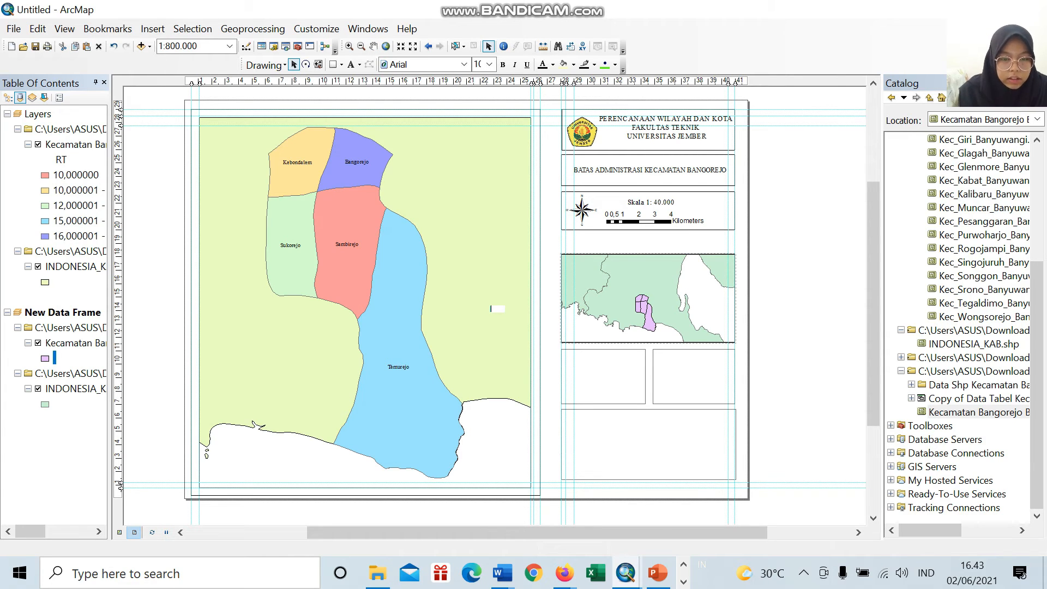
pyautogui.write('Sumber : Peta SHP Indonesia')
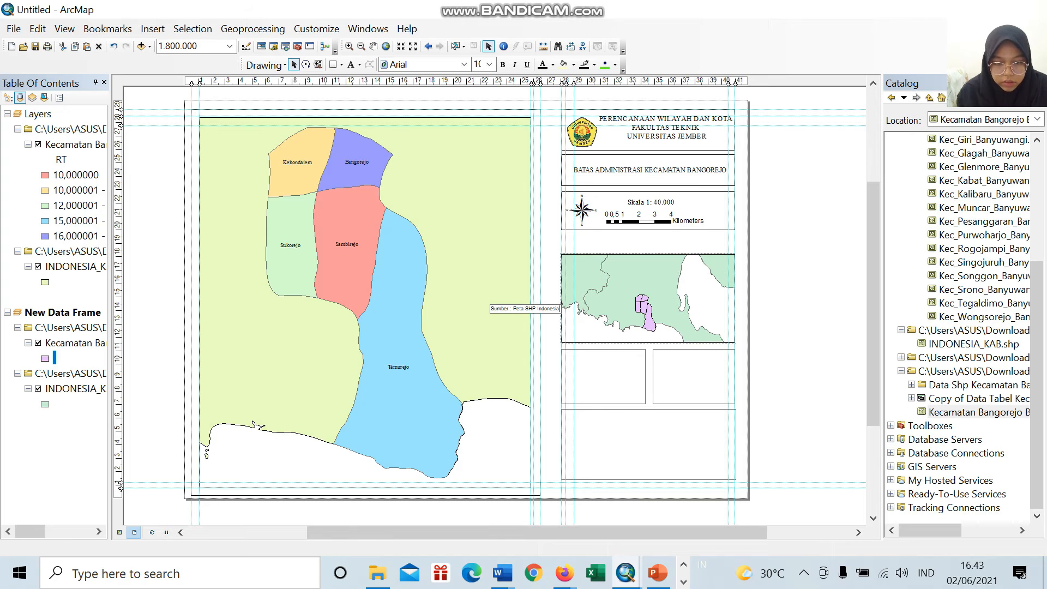
pyautogui.press('Return')
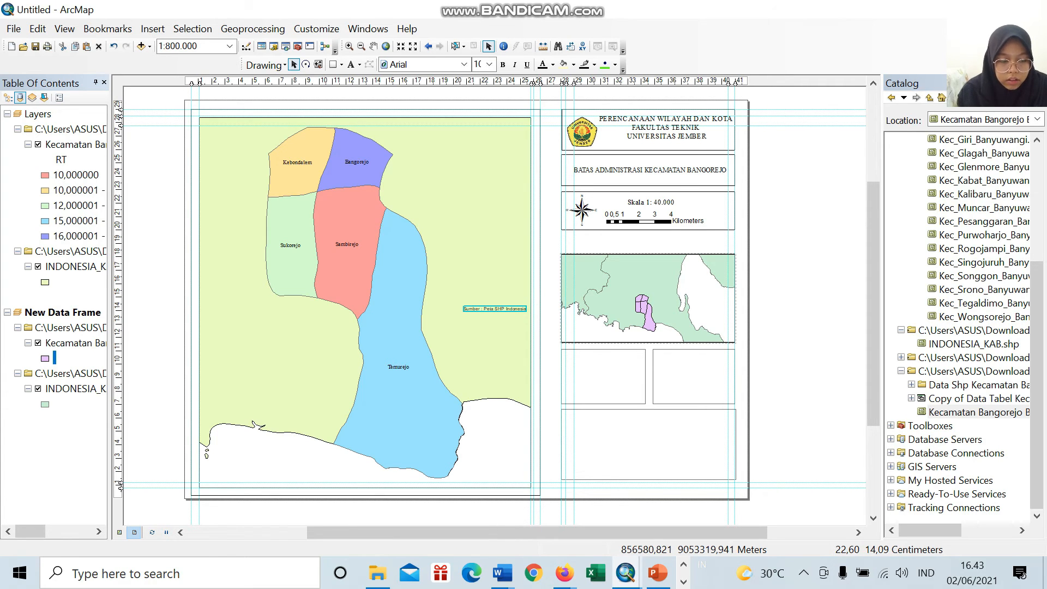
pyautogui.moveTo(482, 308); pyautogui.dragTo(588, 357)
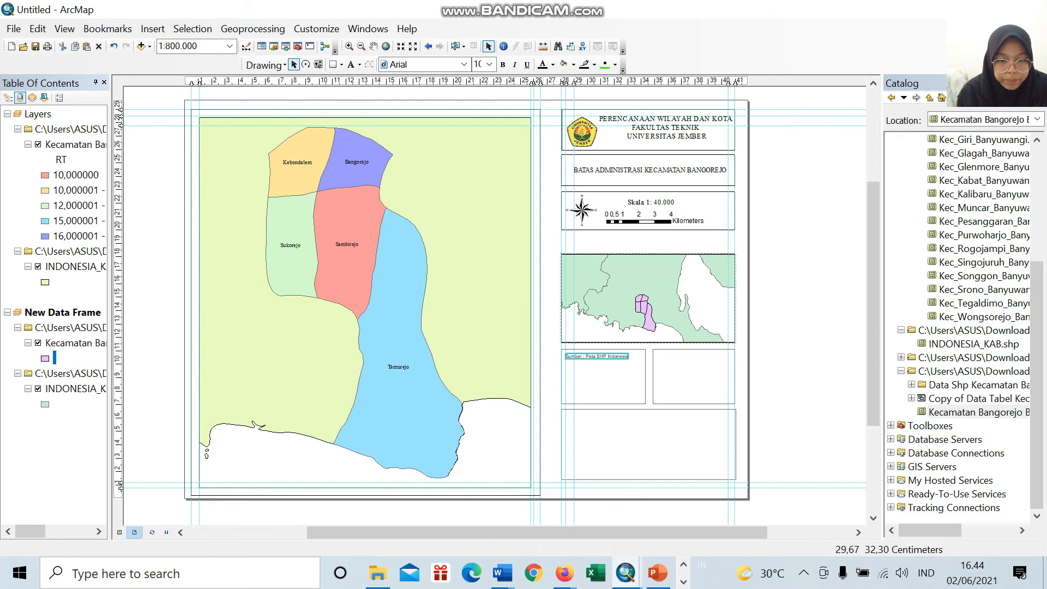
# Step: Change the font of the Sumber text to Times New Roman
pyautogui.click(464, 65)
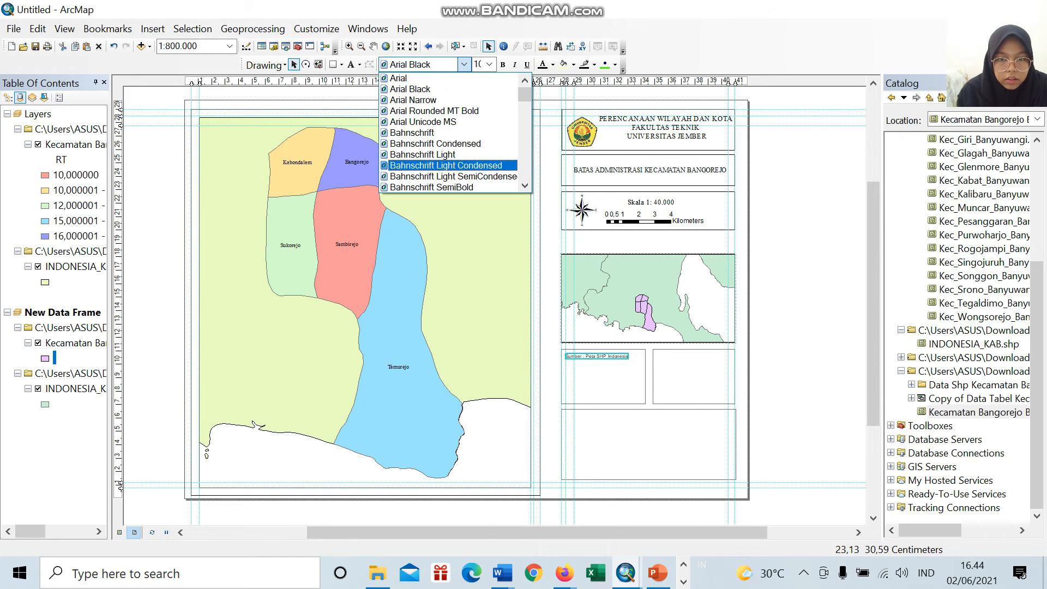
pyautogui.scroll(-2, 464, 156)
pyautogui.scroll(-20, 464, 157)
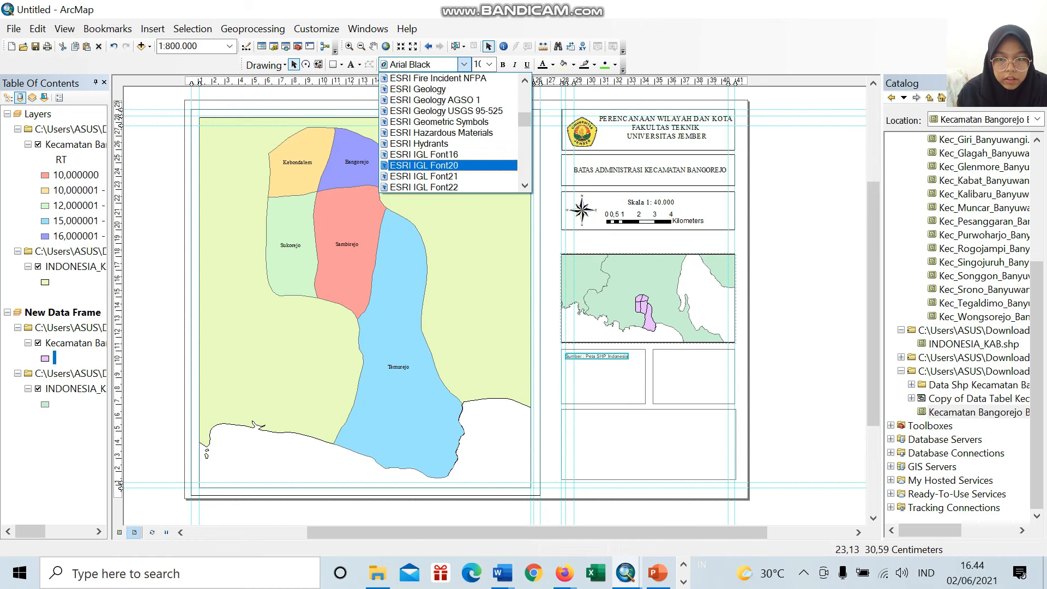
pyautogui.scroll(-20, 455, 133)
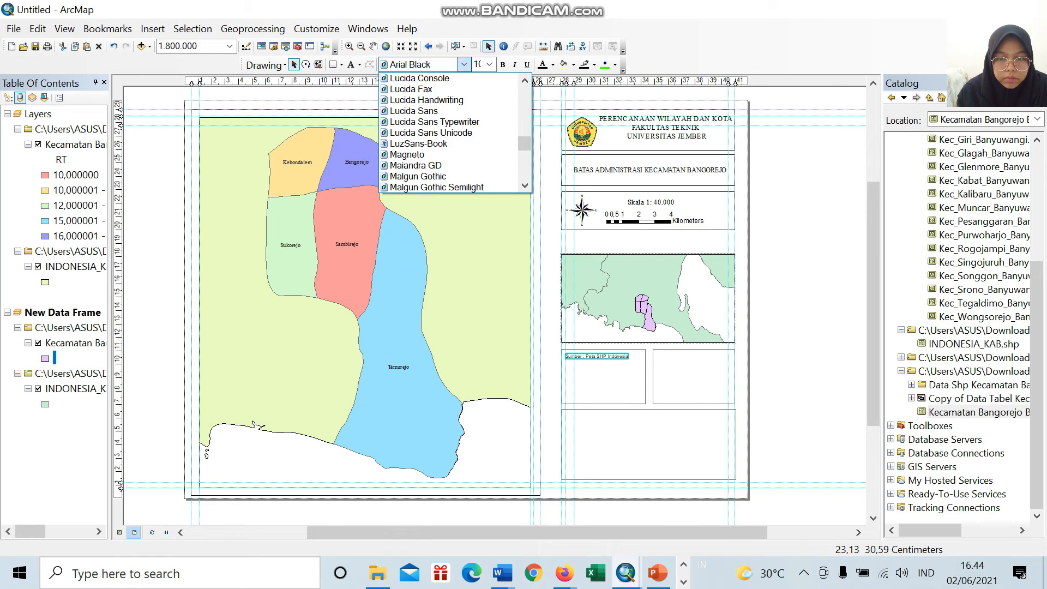
pyautogui.scroll(-20, 455, 132)
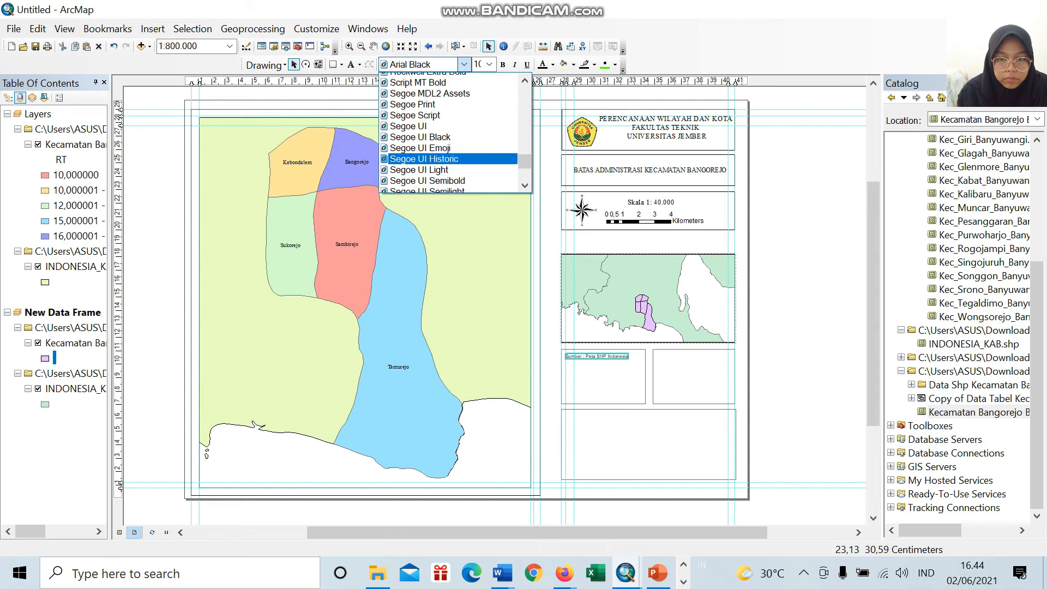
pyautogui.scroll(-7, 455, 132)
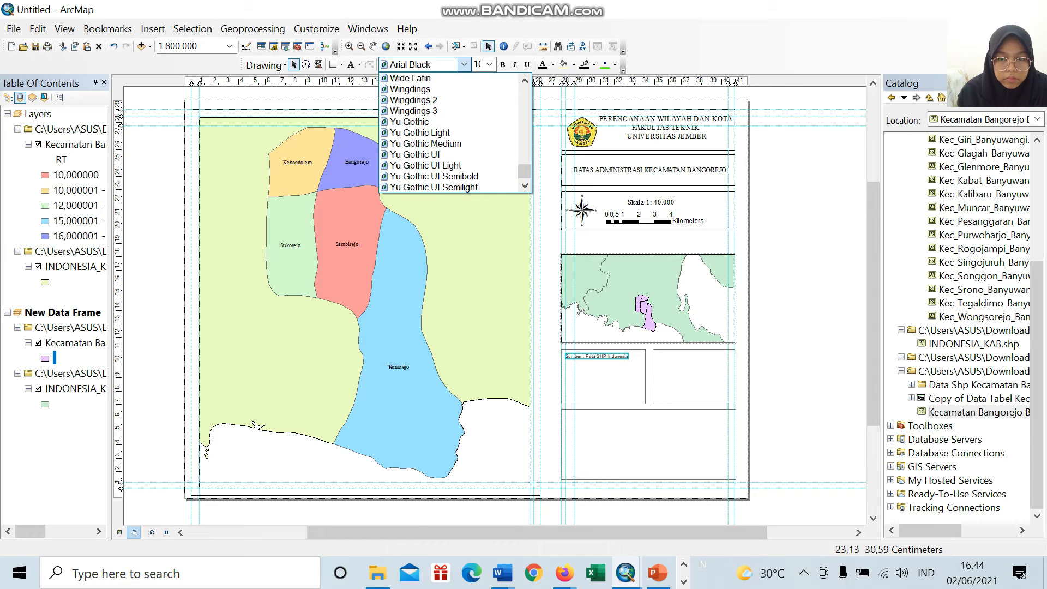
pyautogui.scroll(6, 455, 133)
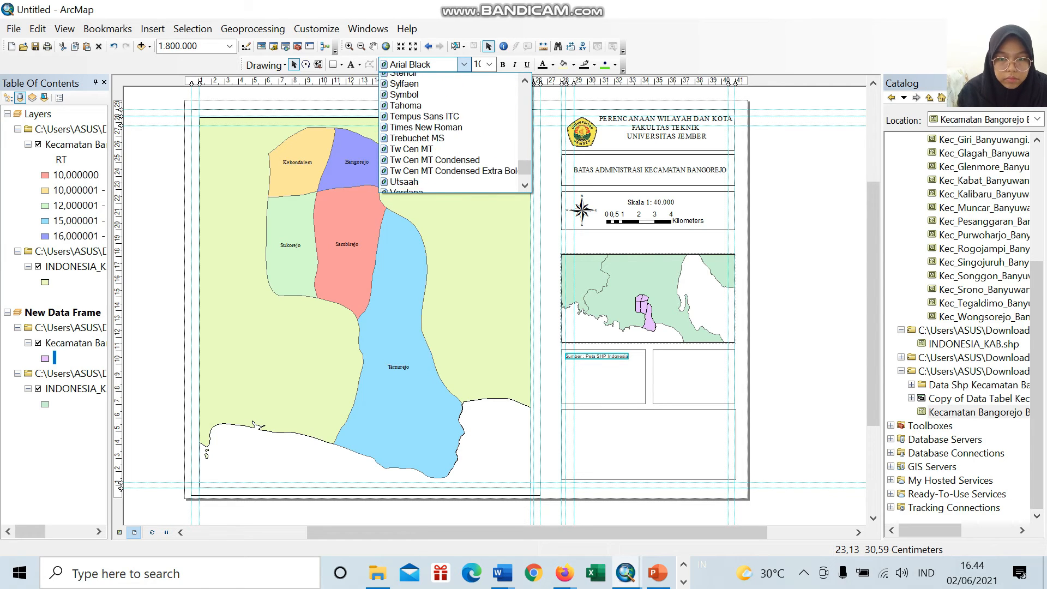
pyautogui.click(426, 127)
# Step: Set the Sumber text's font size to 14 and fit it along the upper edge of its small box
pyautogui.click(490, 64)
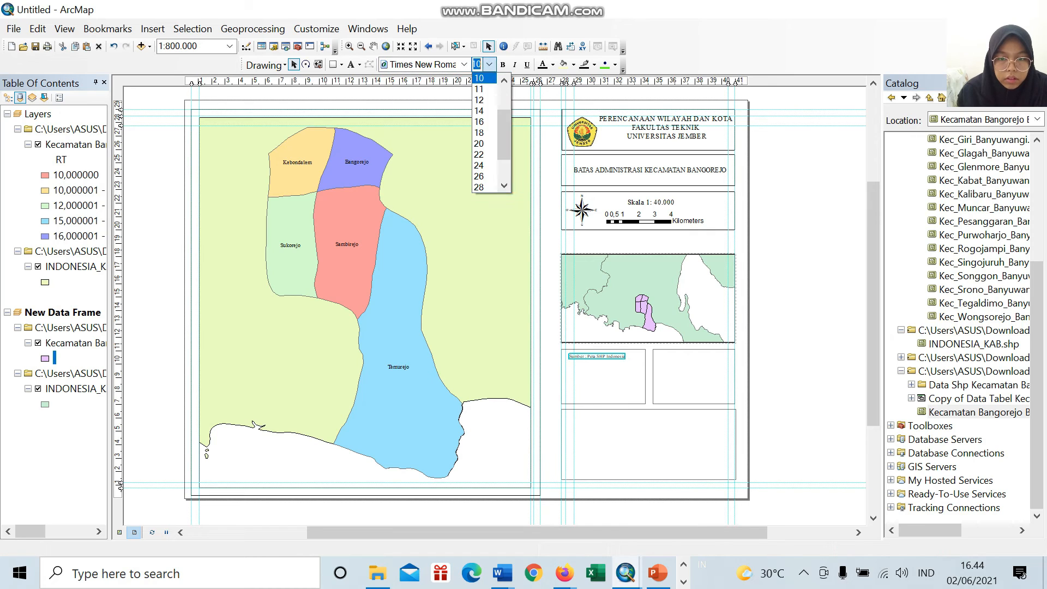
pyautogui.click(479, 100)
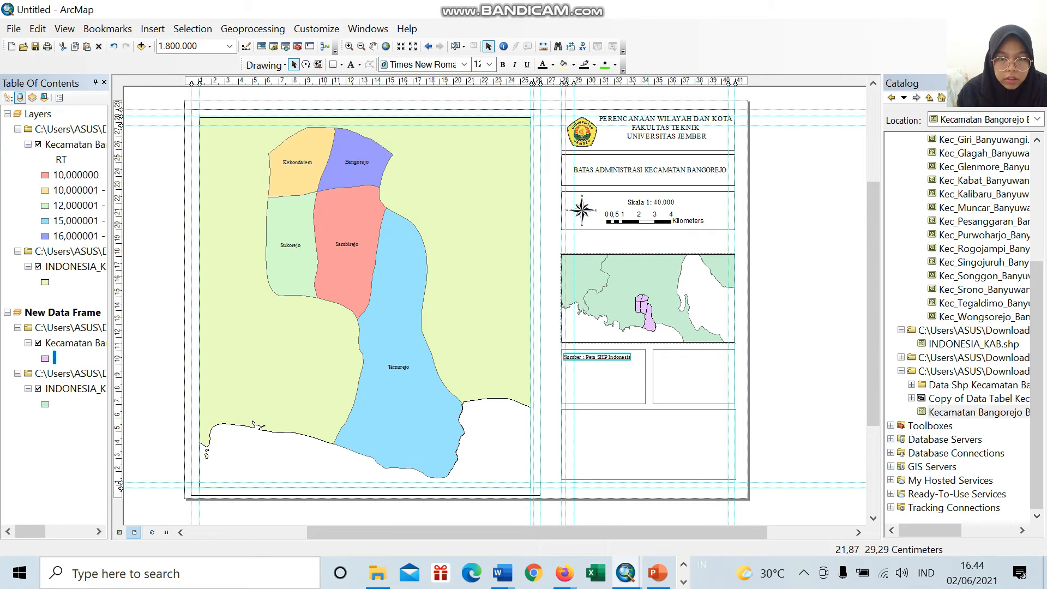
pyautogui.moveTo(611, 358); pyautogui.dragTo(614, 362)
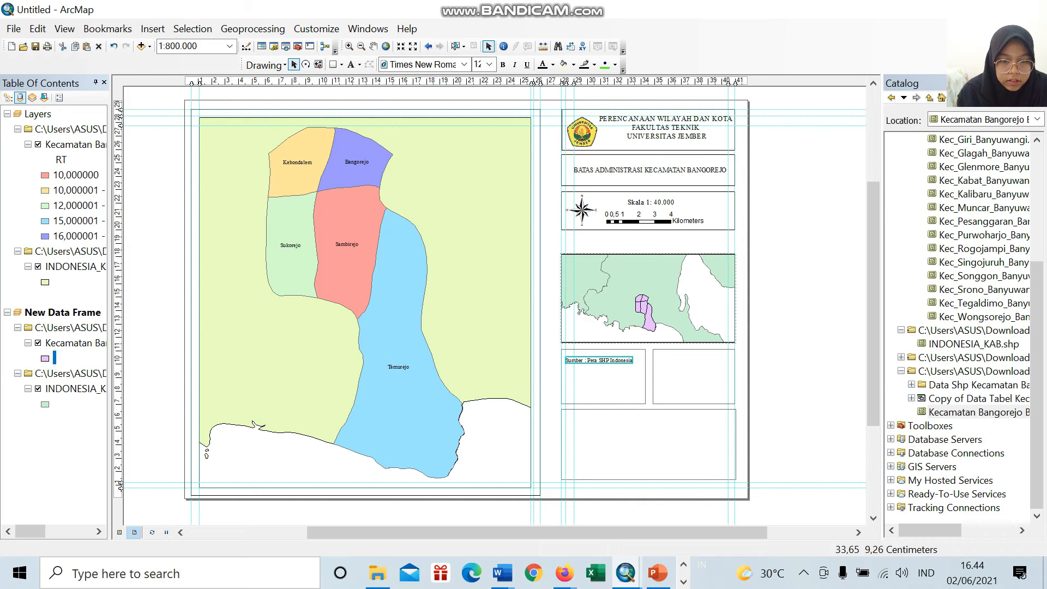
pyautogui.click(490, 64)
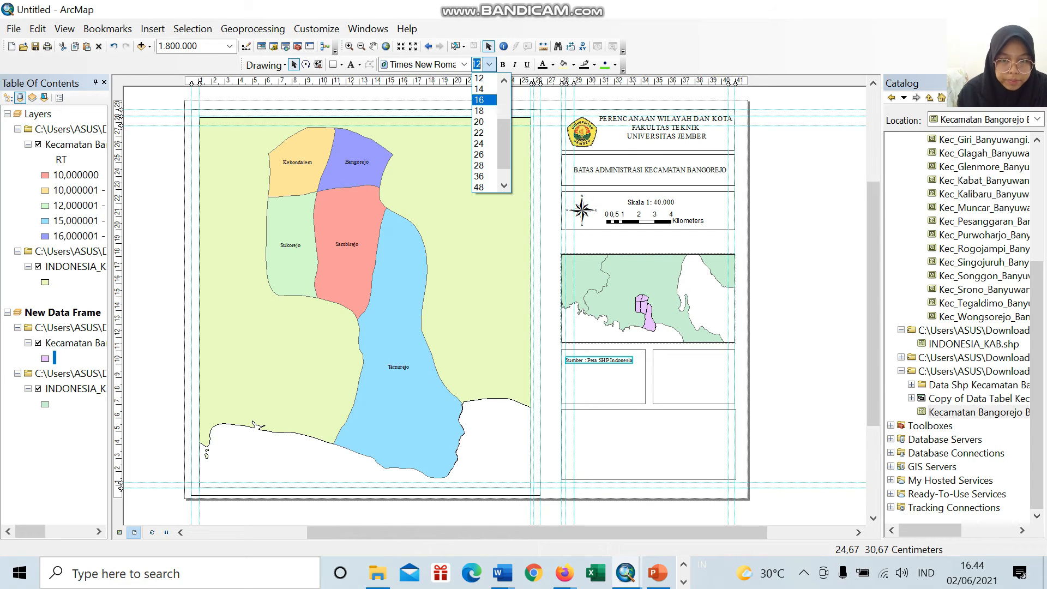
pyautogui.click(483, 100)
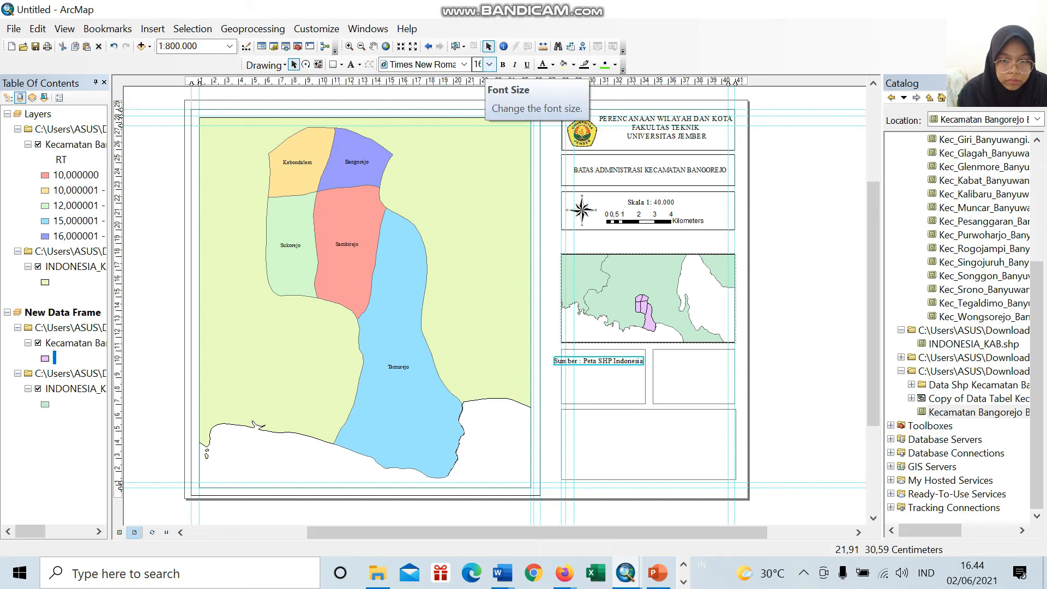
pyautogui.click(489, 64)
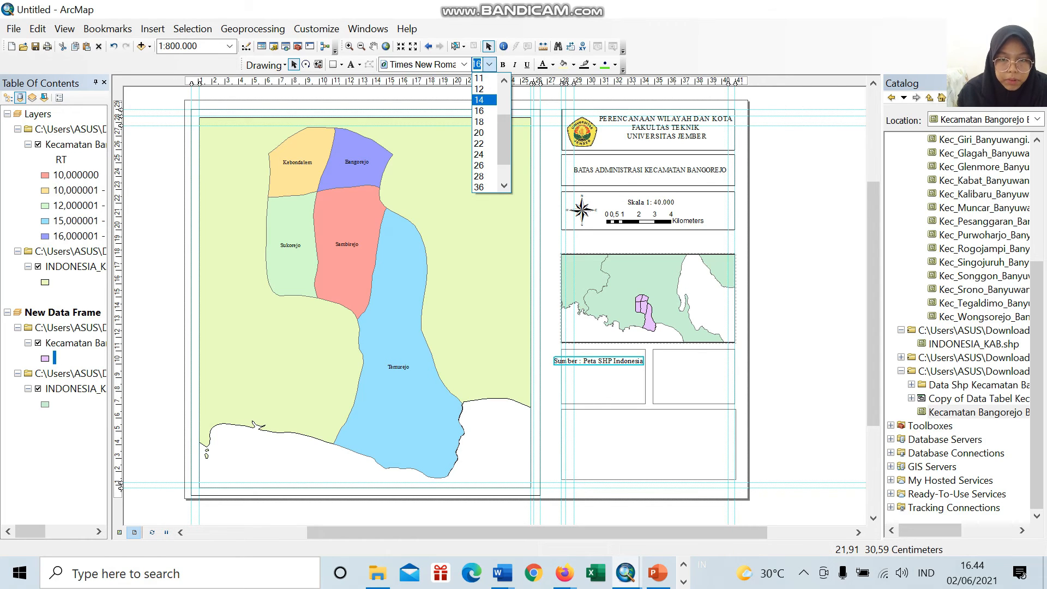
pyautogui.click(483, 100)
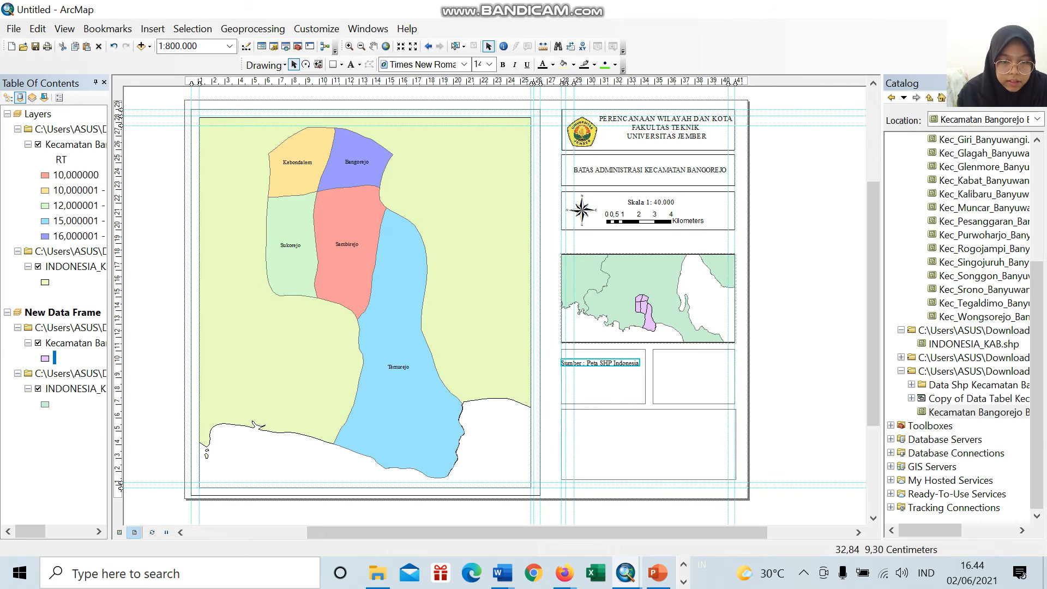
pyautogui.moveTo(616, 362); pyautogui.dragTo(619, 358)
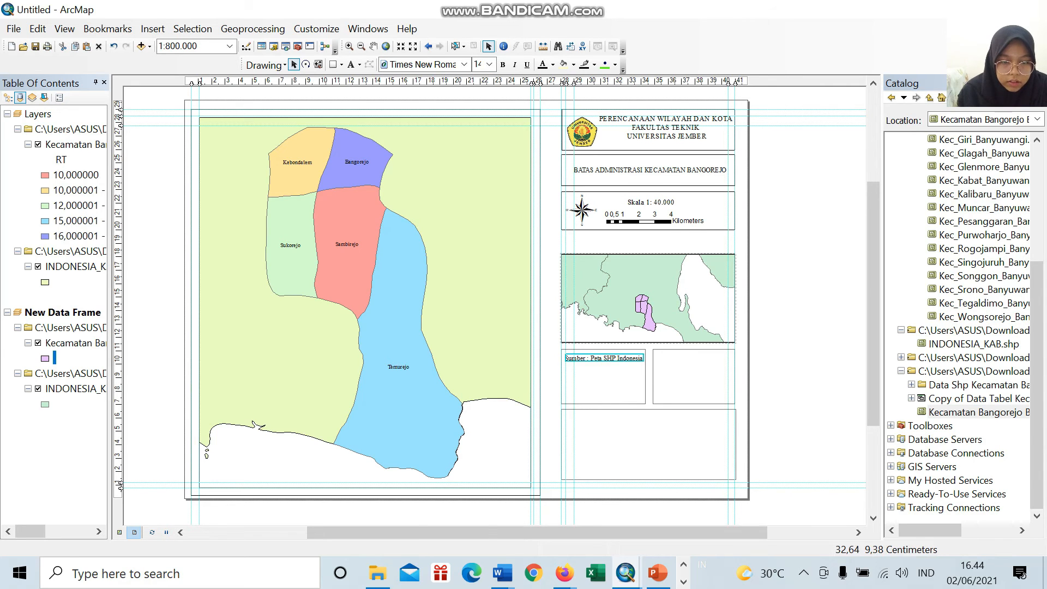
pyautogui.click(630, 387)
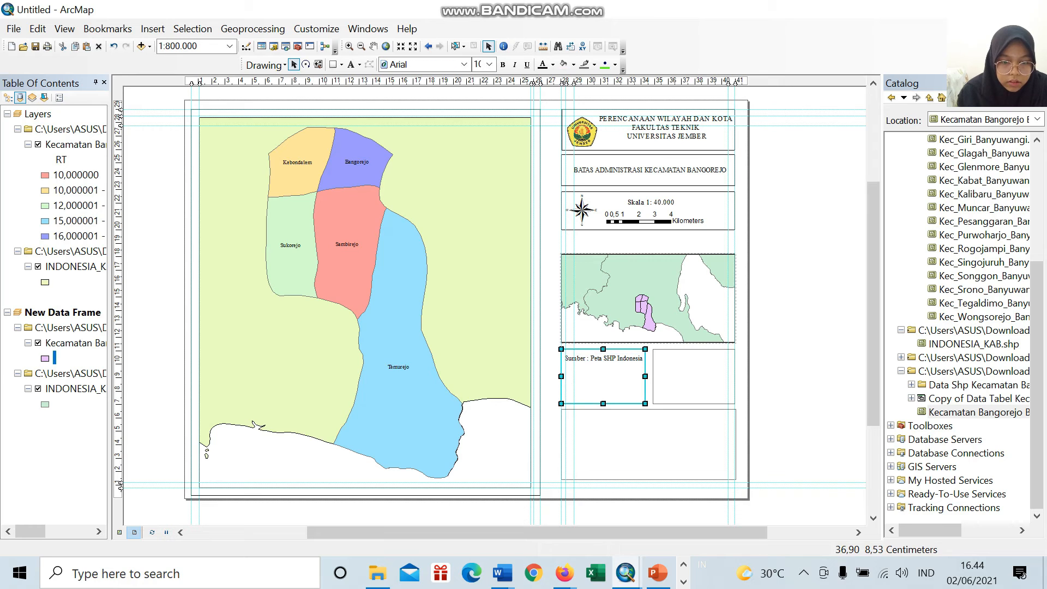
# Step: Insert a new text element reading "Keterangan" on the layout
pyautogui.click(705, 396)
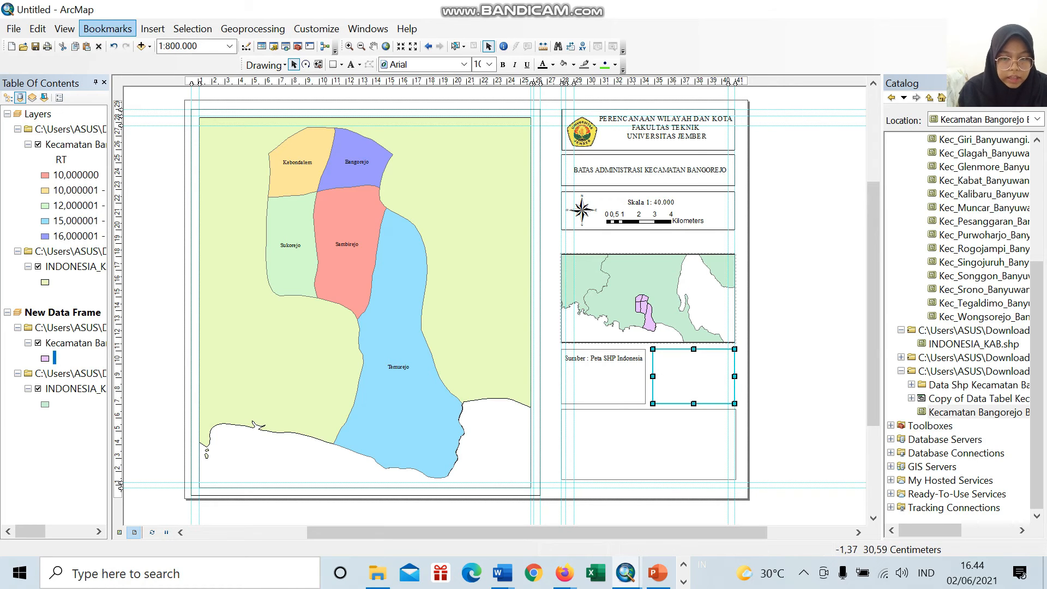
pyautogui.click(153, 28)
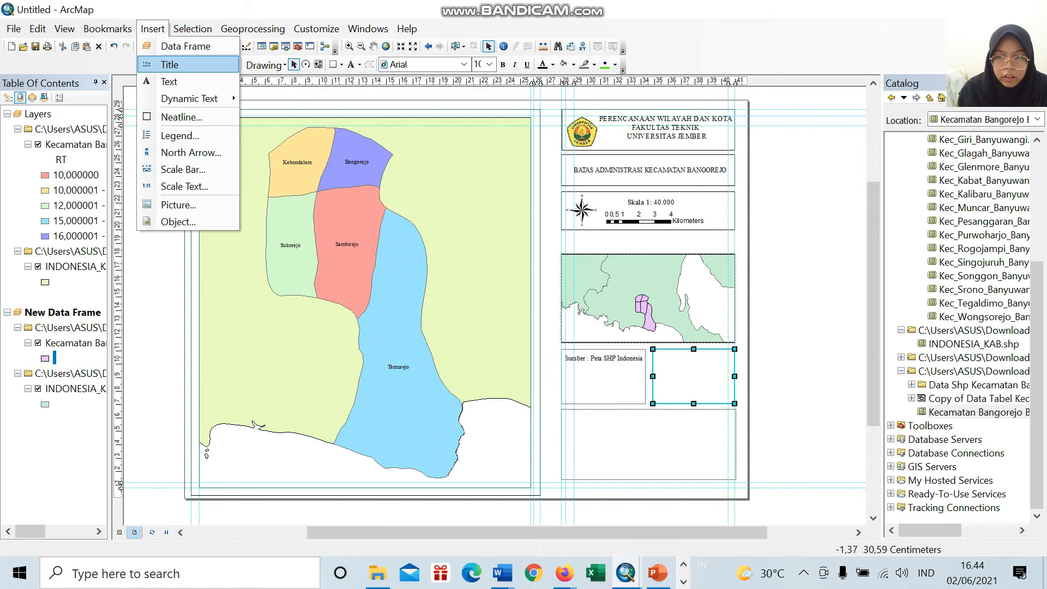
pyautogui.click(164, 82)
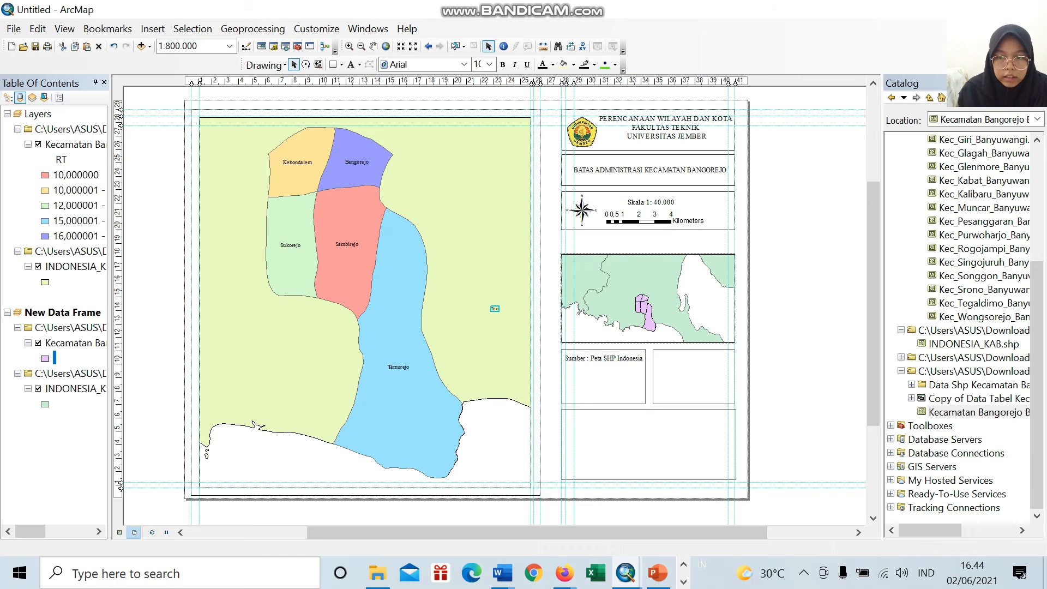
pyautogui.press('BackSpace')
pyautogui.write('Keter')
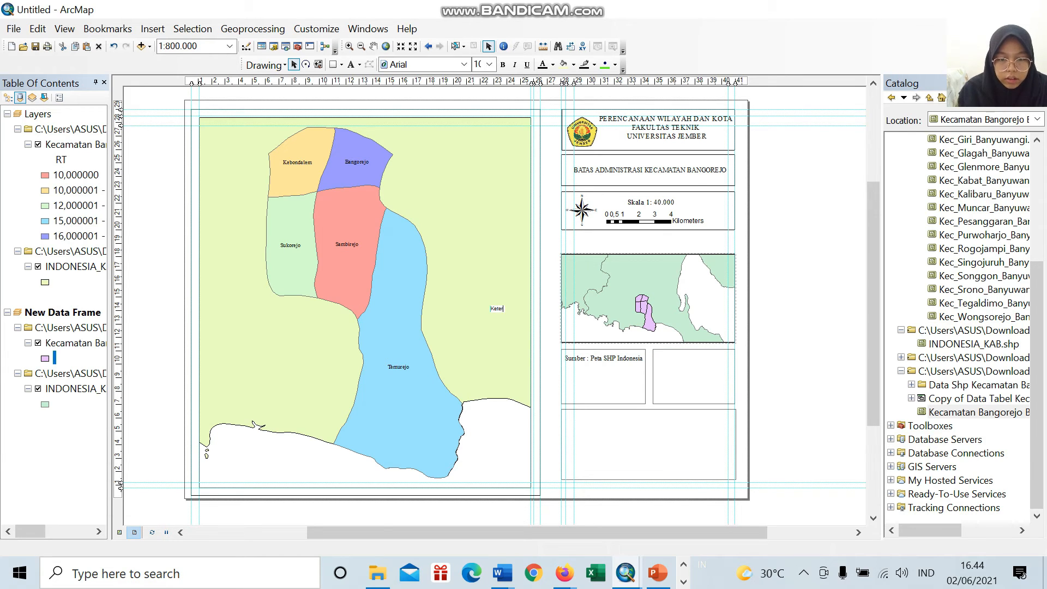
pyautogui.write('angan')
pyautogui.press('Return')
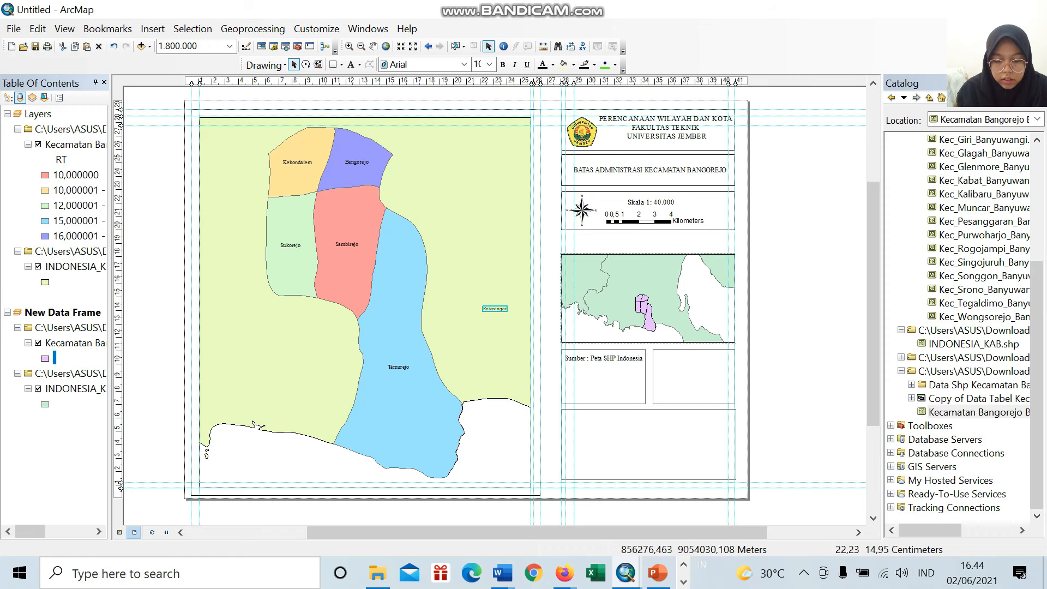
# Step: Open the Keterangan text's properties, add a colon after the word and start a new line
pyautogui.click(492, 314)
pyautogui.click(491, 312)
pyautogui.click(494, 309)
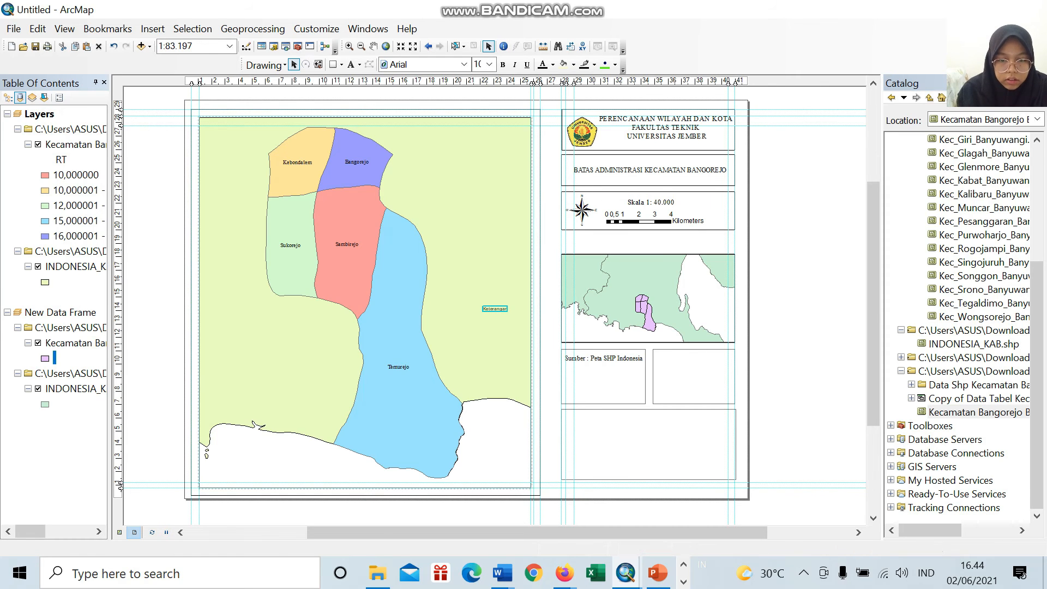
pyautogui.doubleClick(495, 309)
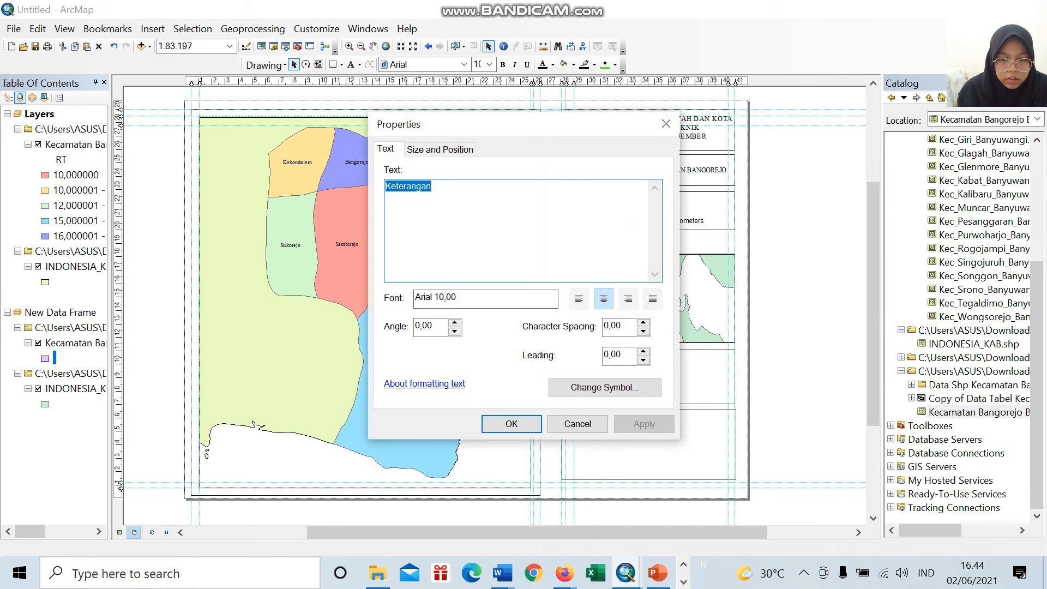
pyautogui.click(433, 187)
pyautogui.write(':')
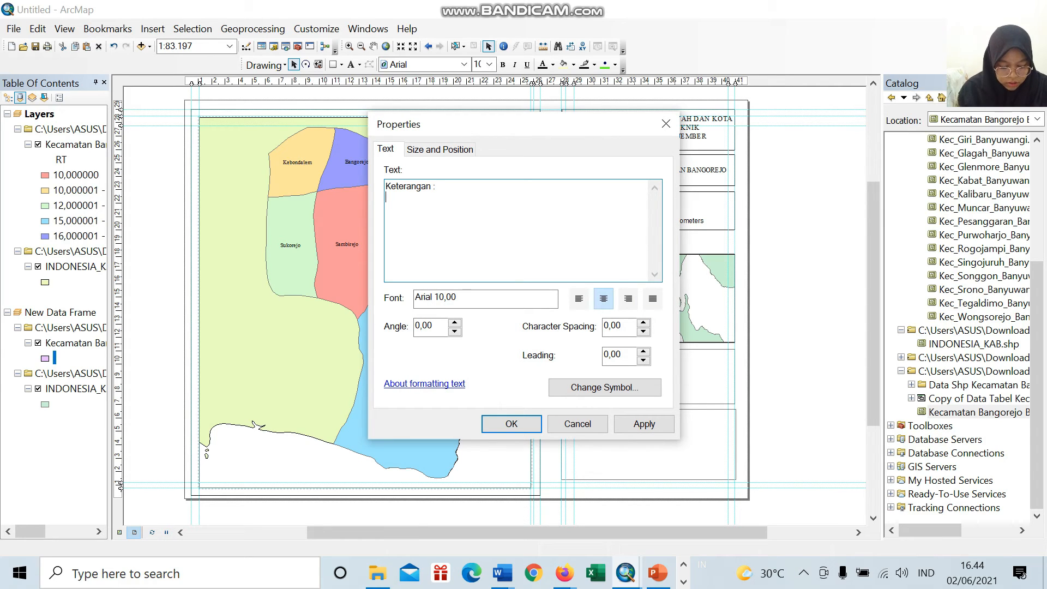
pyautogui.press('Return')
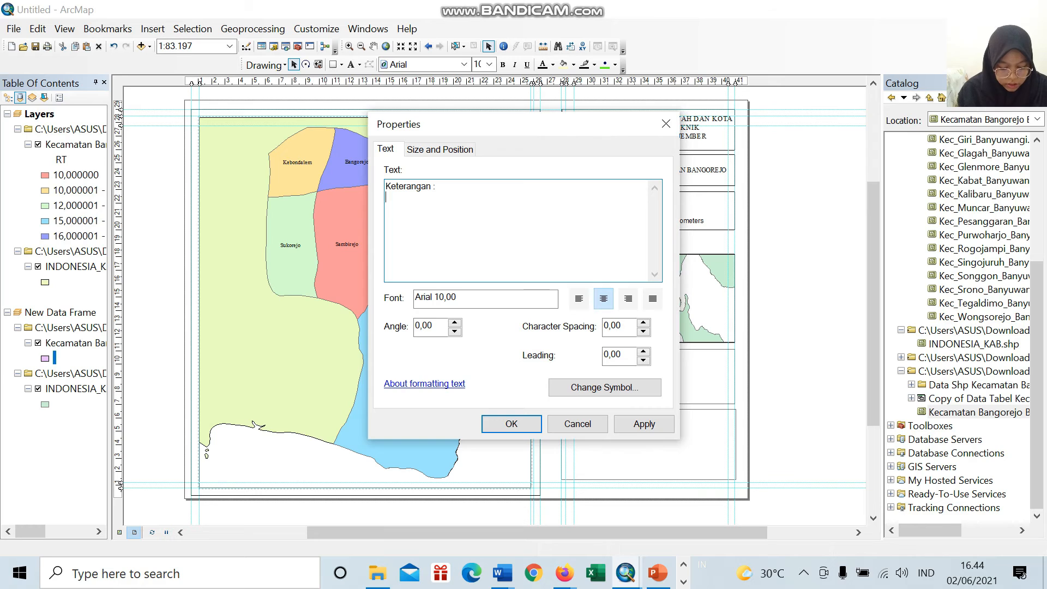
# Step: Add the lines "Datum" and "Zona" beneath the Keterangan heading, each starting with a capital letter
pyautogui.write('Datum ')
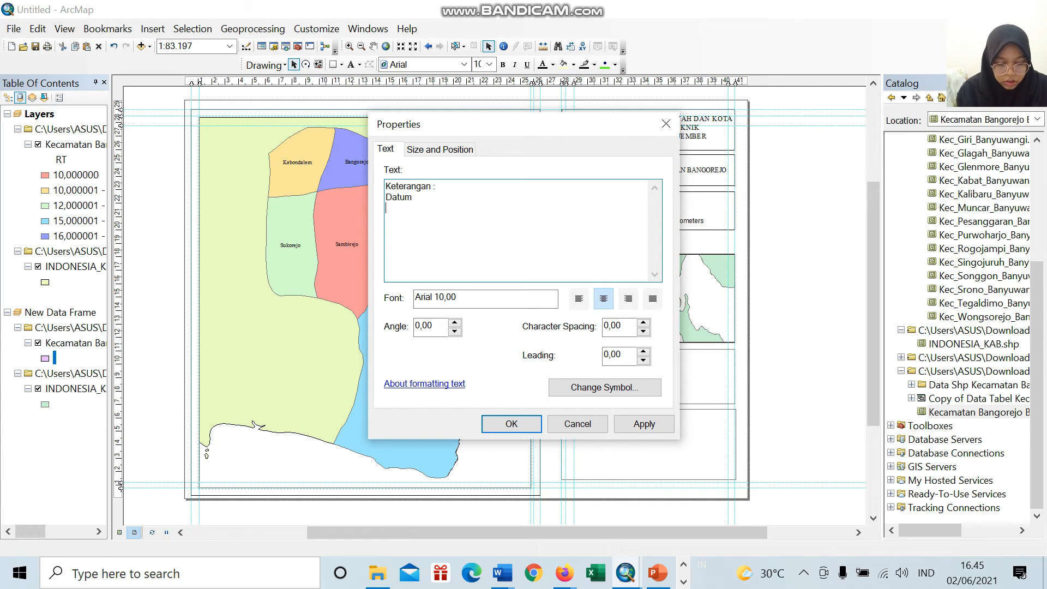
pyautogui.write('zona')
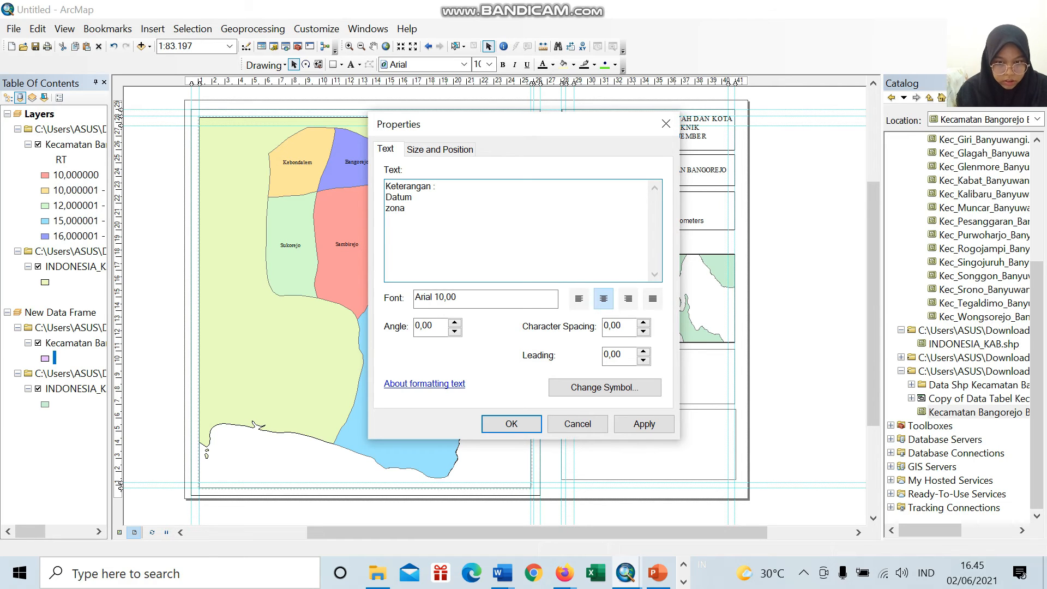
pyautogui.press('Return')
pyautogui.write('s')
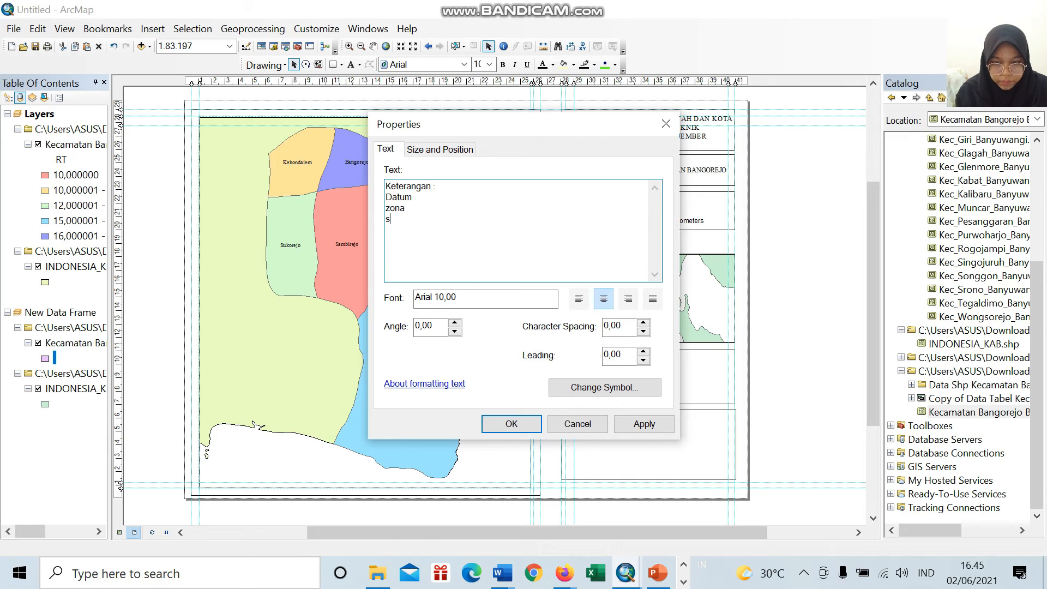
pyautogui.press('Up')
pyautogui.press('BackSpace')
pyautogui.write('Z')
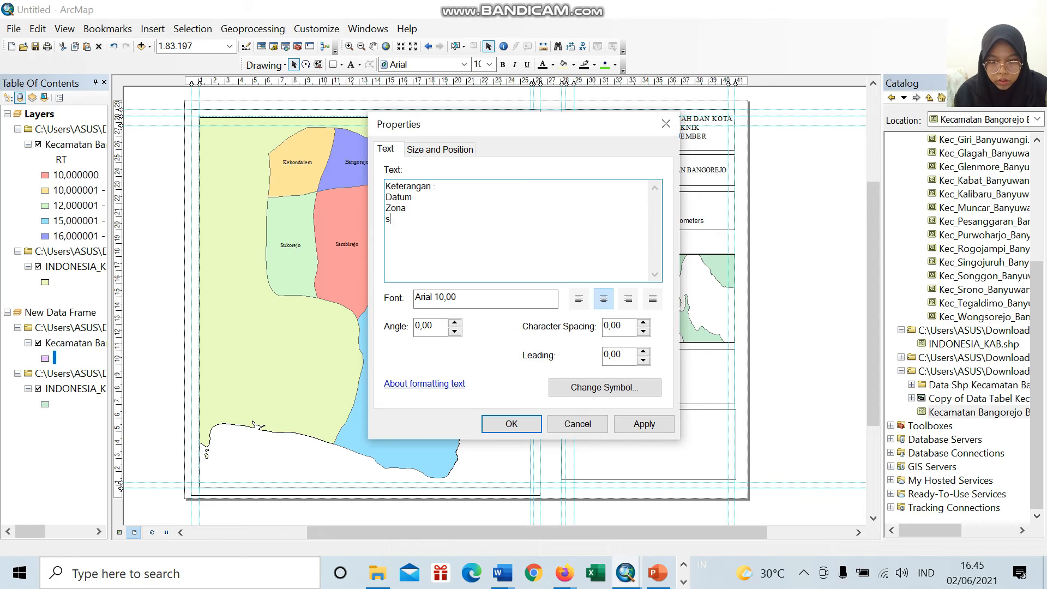
# Step: Add a last line "Sistem Gride :" and put colons after Zona and Datum
pyautogui.press('BackSpace')
pyautogui.write('Sistem Gr')
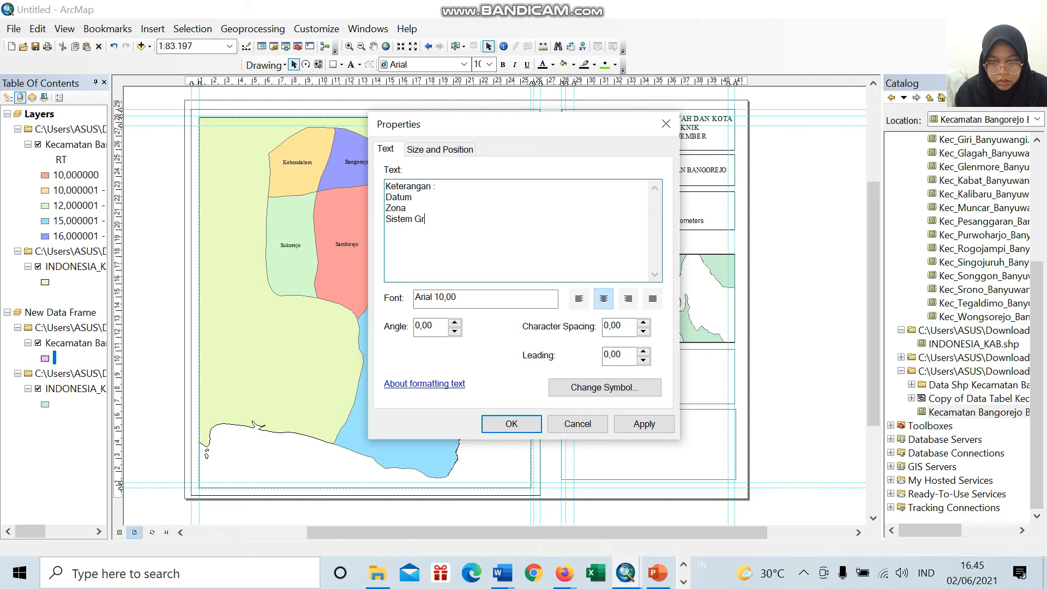
pyautogui.write('ide')
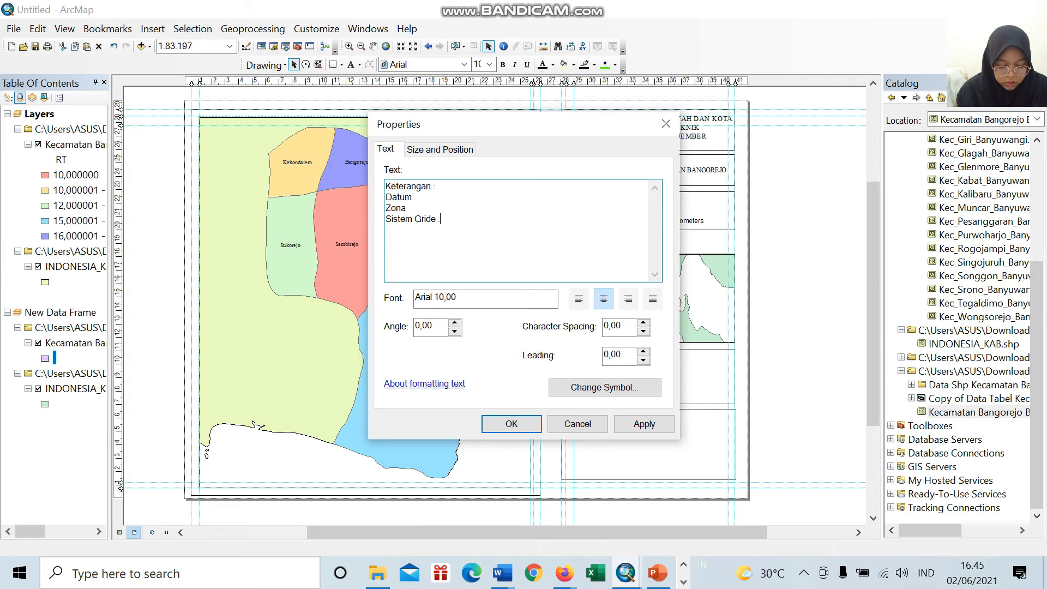
pyautogui.write('  :')
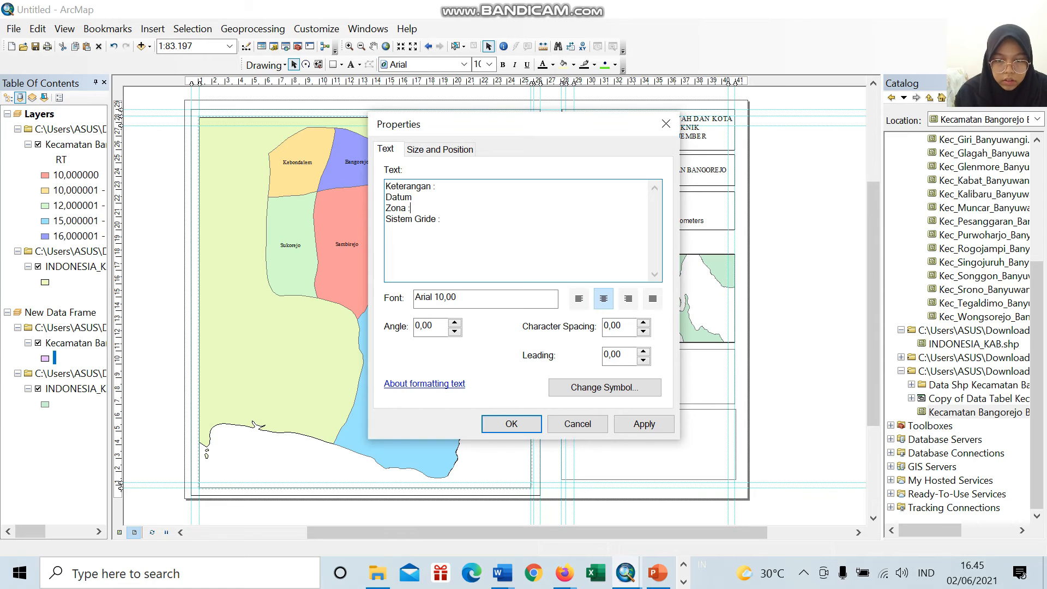
pyautogui.press('Up')
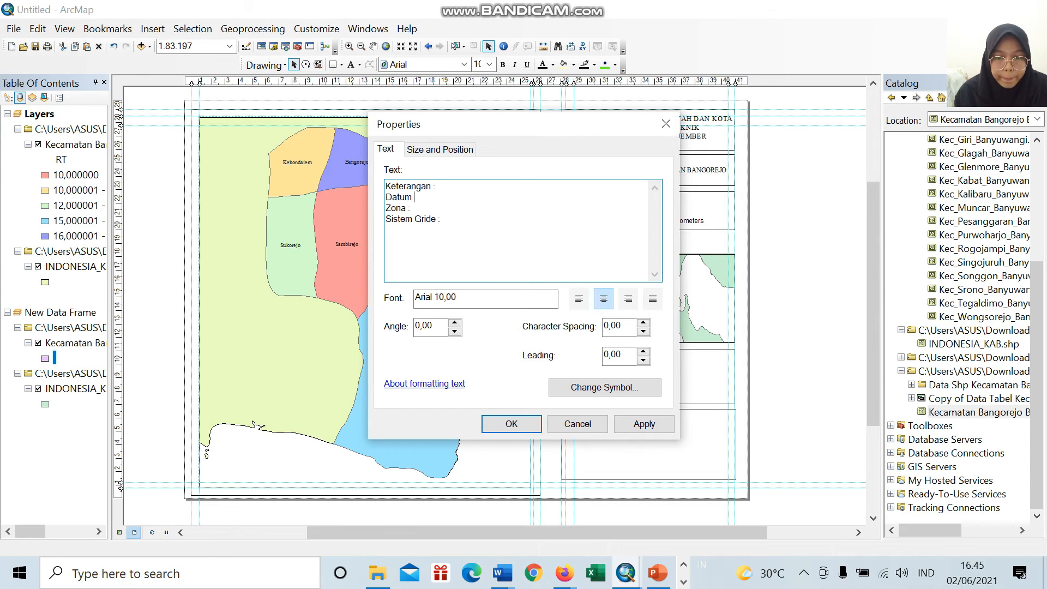
pyautogui.write(':')
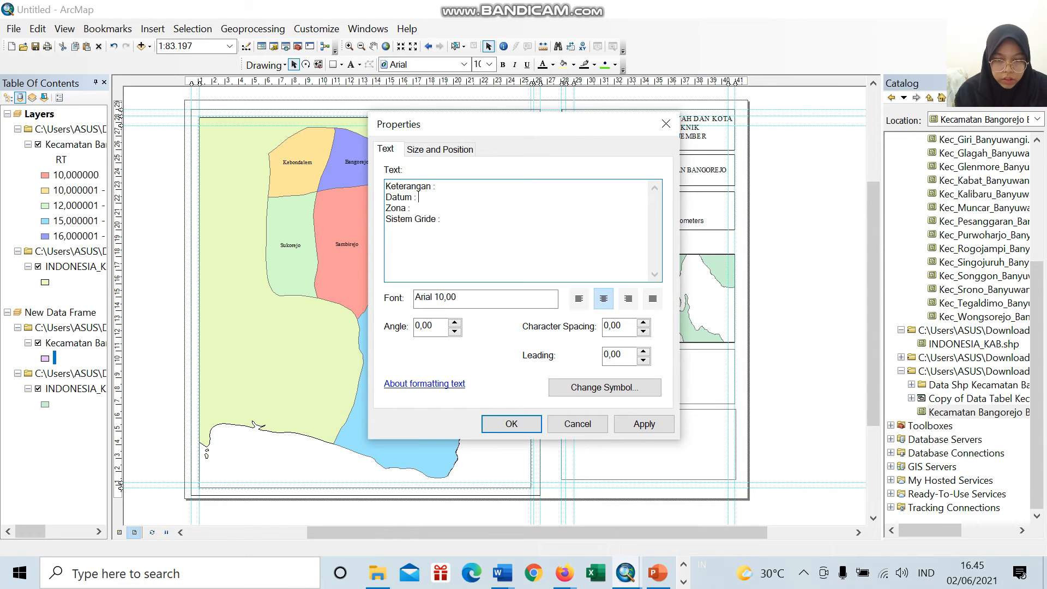
pyautogui.write(' WGS')
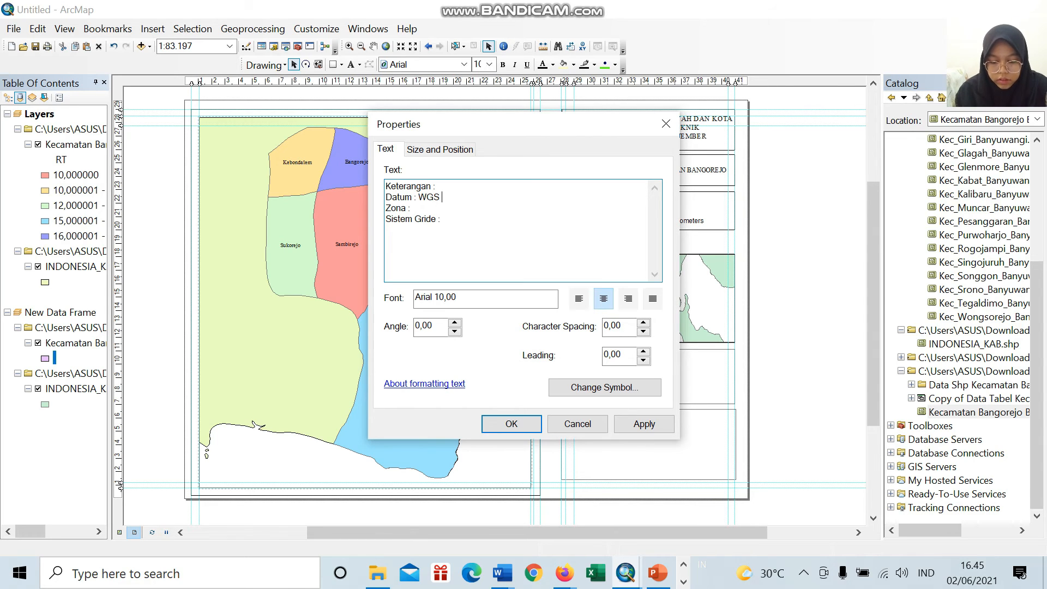
pyautogui.write(' 1984')
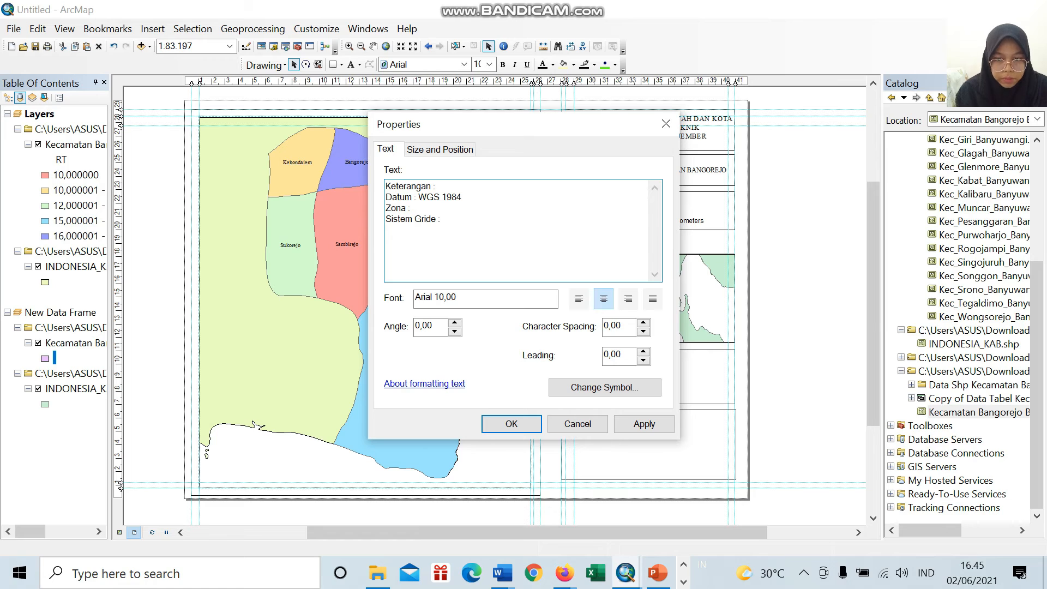
pyautogui.write('SELA')
# Step: Fill in the Datum line with "WGS 1984" and the Zona line with "Selatan 50"
pyautogui.press('BackSpace')
pyautogui.press('BackSpace')
pyautogui.press('BackSpace')
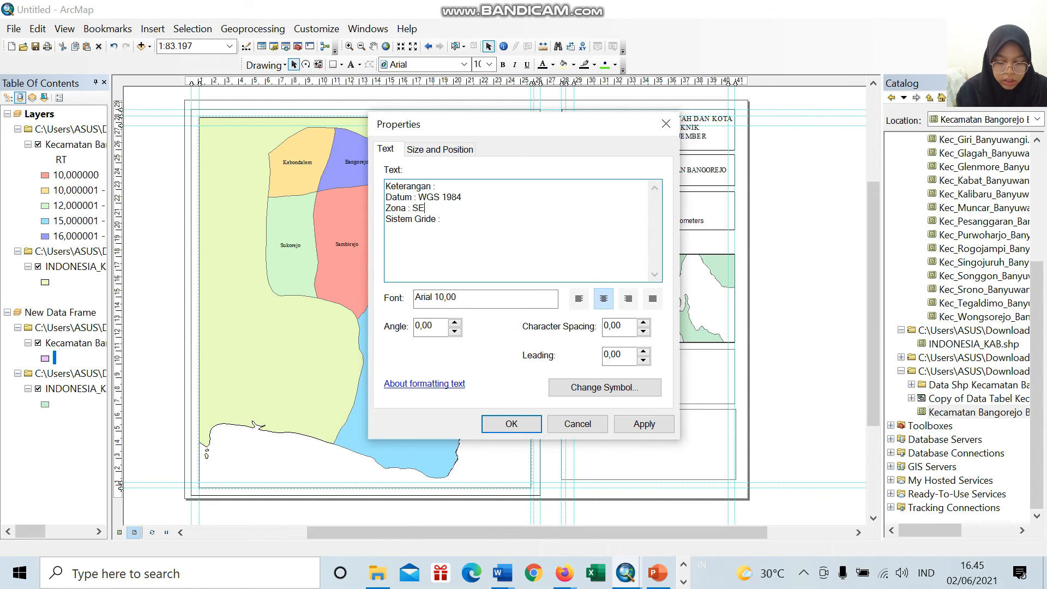
pyautogui.write('elatan ')
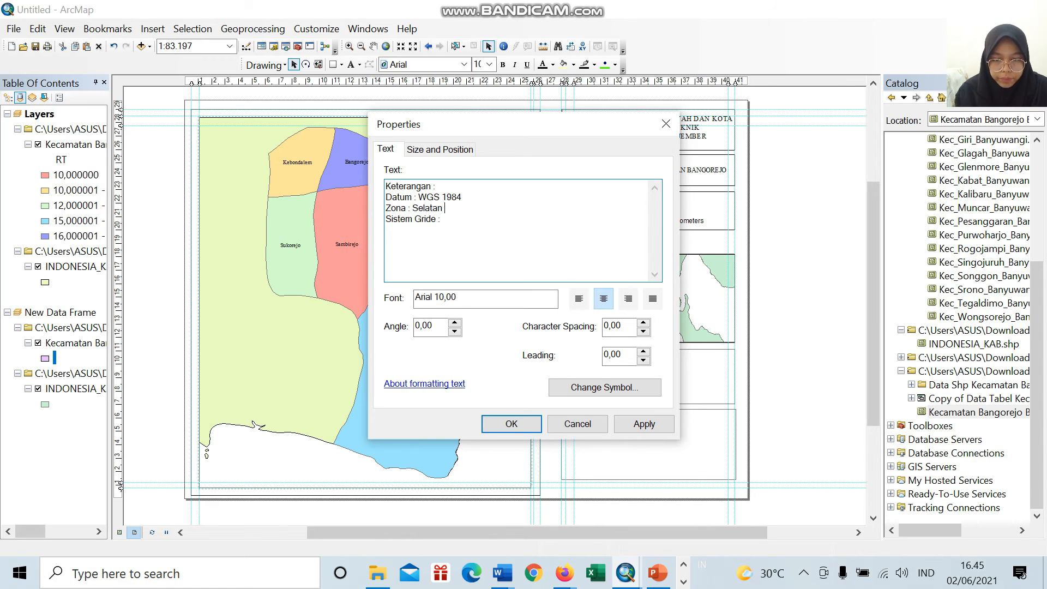
pyautogui.write('50 Sistem')
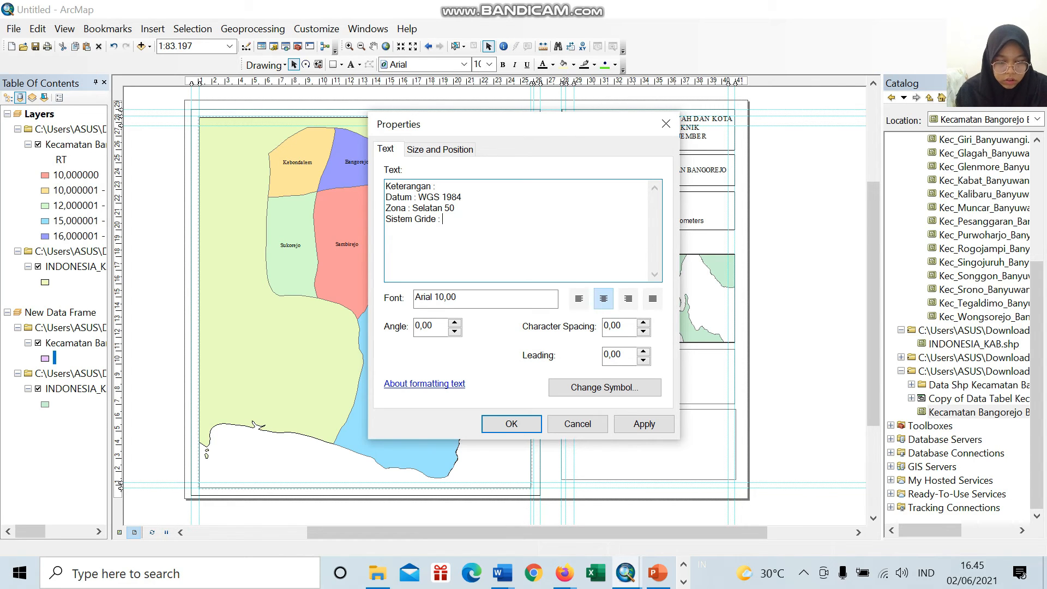
pyautogui.write(' Gr')
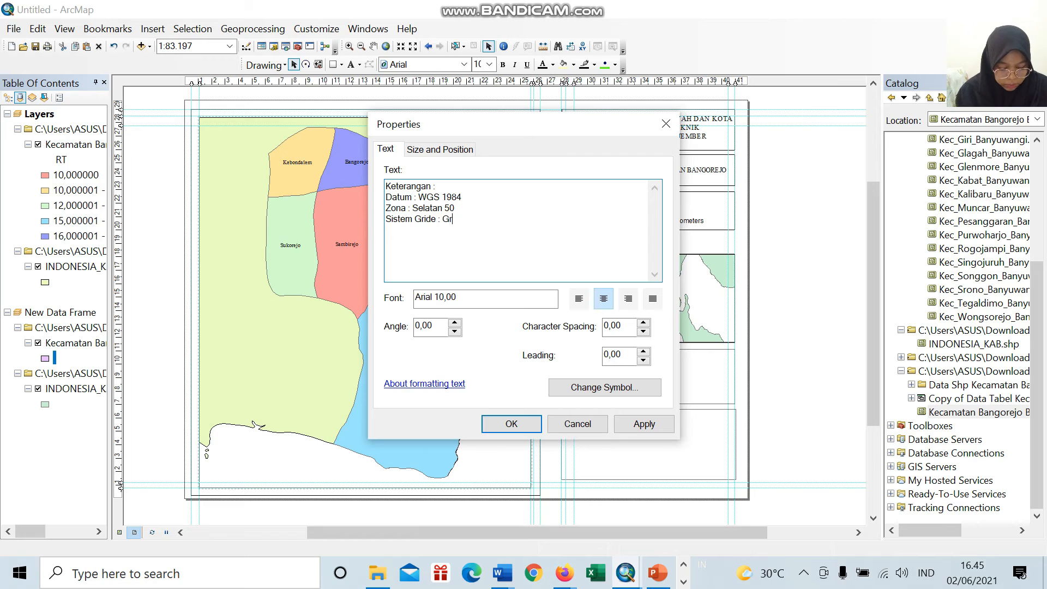
pyautogui.write('ide : Gride Ge')
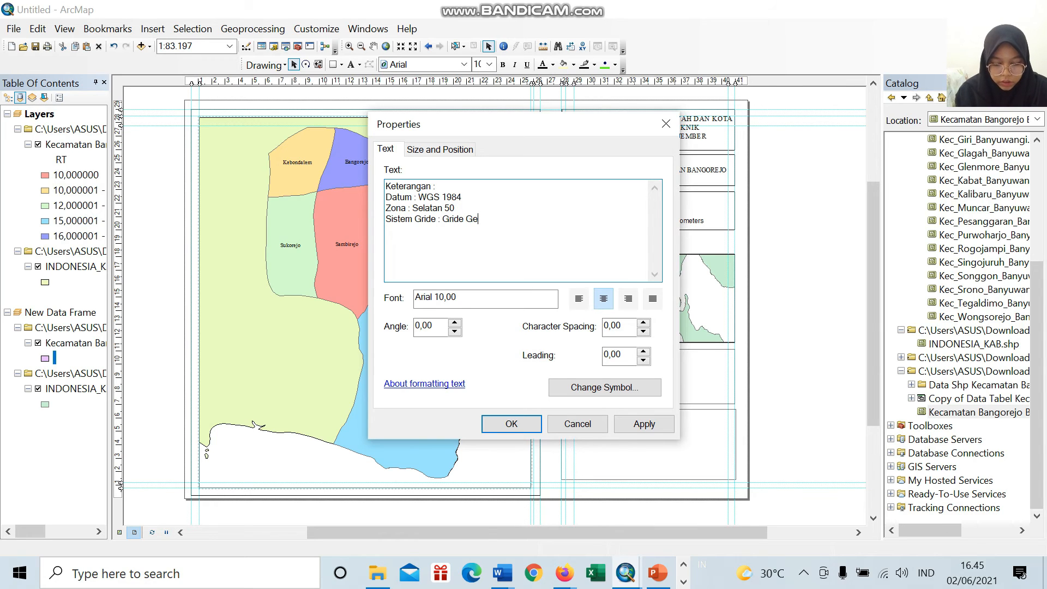
pyautogui.write('ograf')
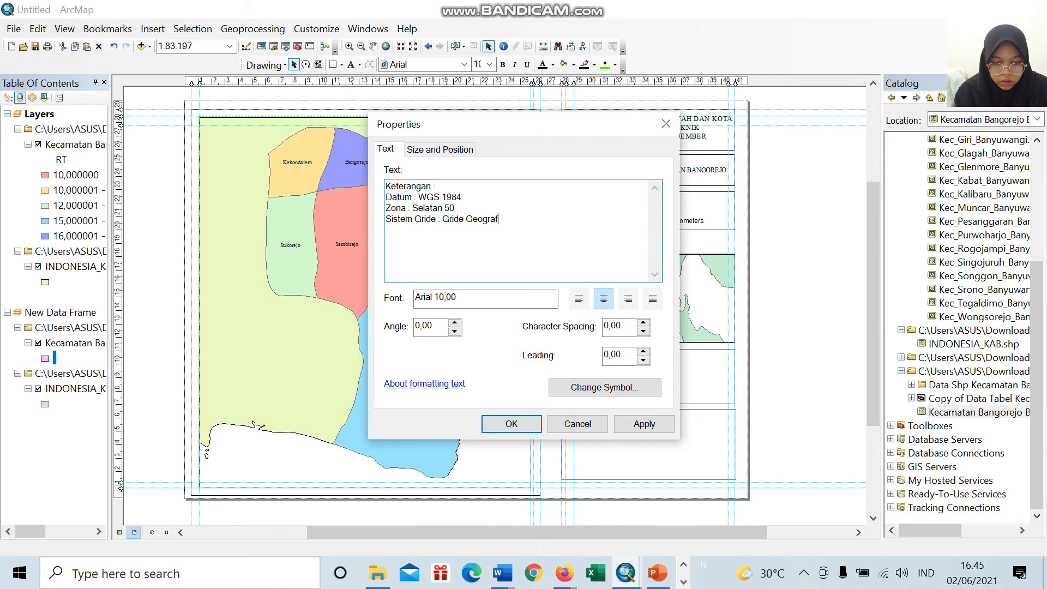
pyautogui.write('is')
# Step: Complete the Sistem Gride line with "Gride Geografi"
pyautogui.press('BackSpace')
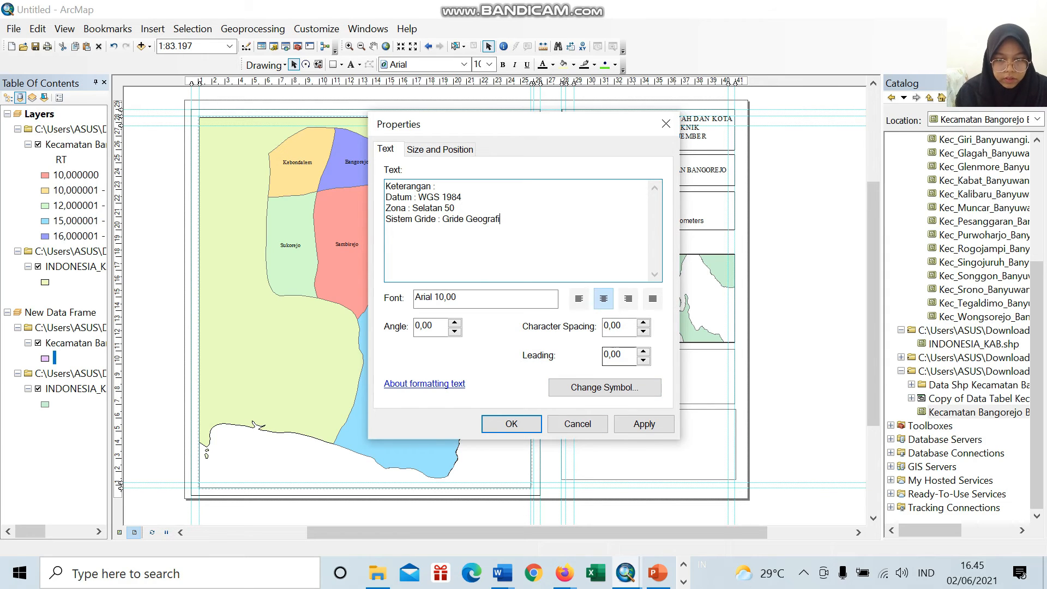
# Step: Change the Keterangan text's font to Times New Roman and apply the edited text to the layout
pyautogui.click(605, 387)
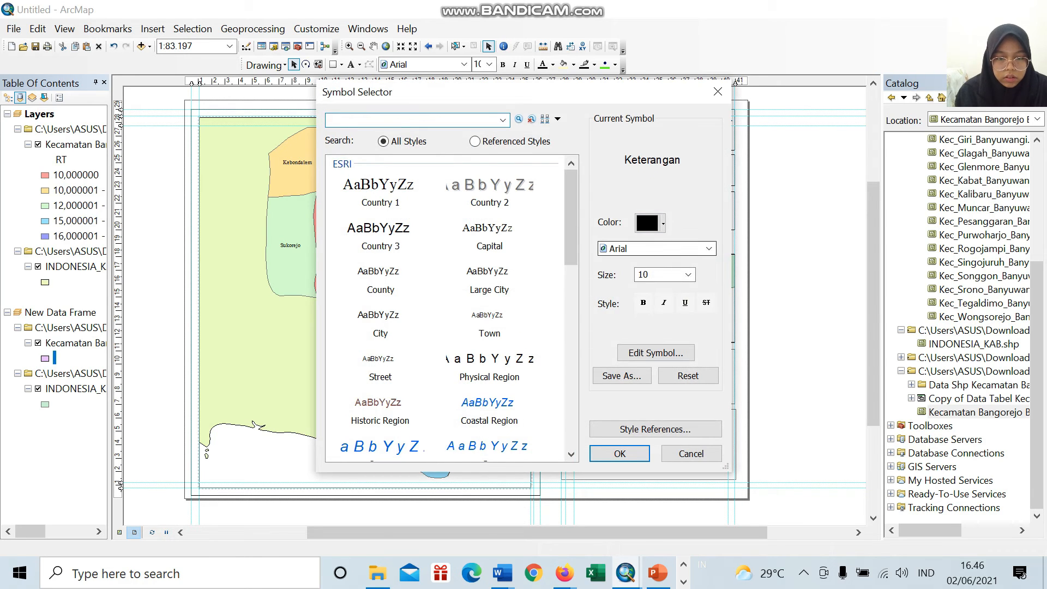
pyautogui.click(709, 249)
pyautogui.scroll(-20, 708, 295)
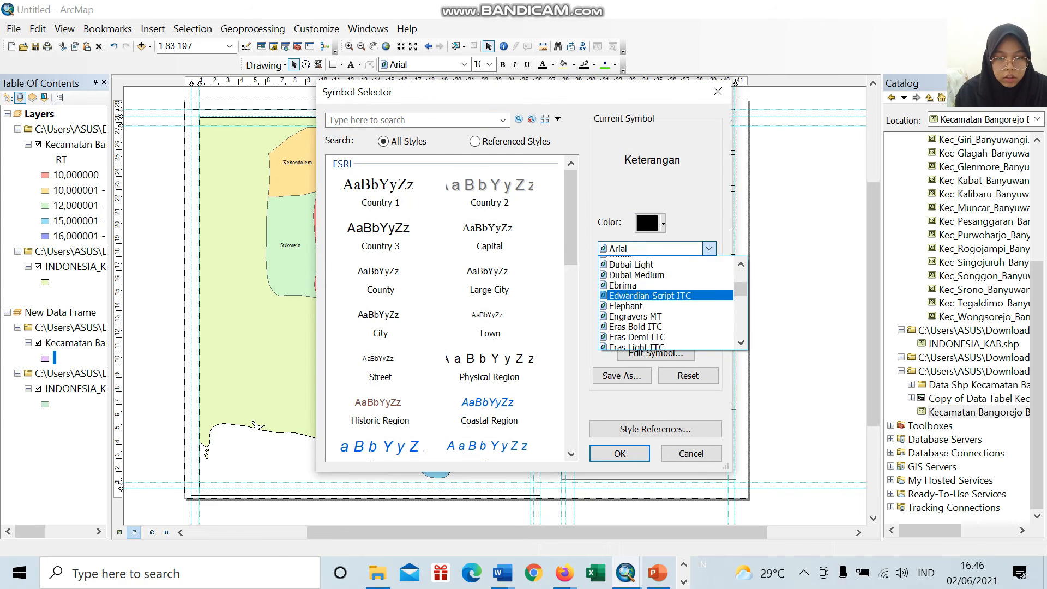
pyautogui.scroll(-12, 668, 302)
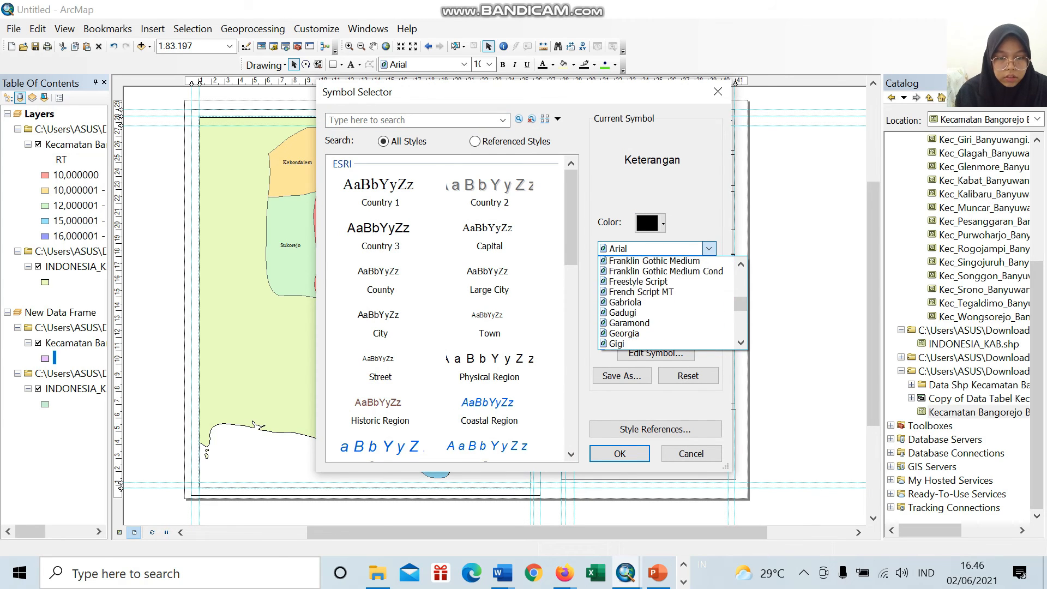
pyautogui.scroll(-20, 671, 302)
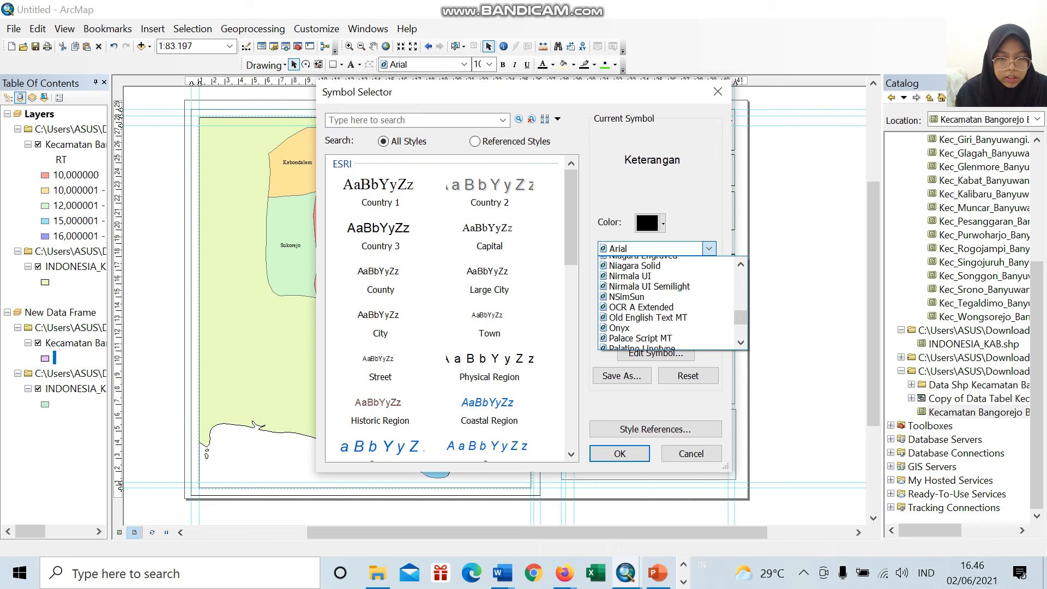
pyautogui.scroll(-7, 671, 303)
pyautogui.scroll(-10, 671, 302)
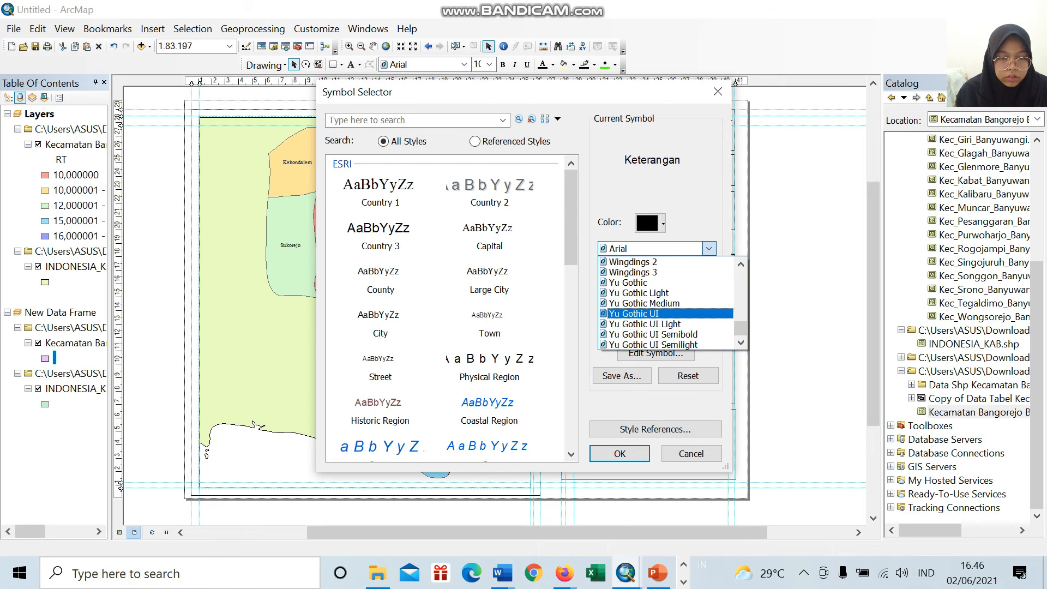
pyautogui.scroll(20, 671, 303)
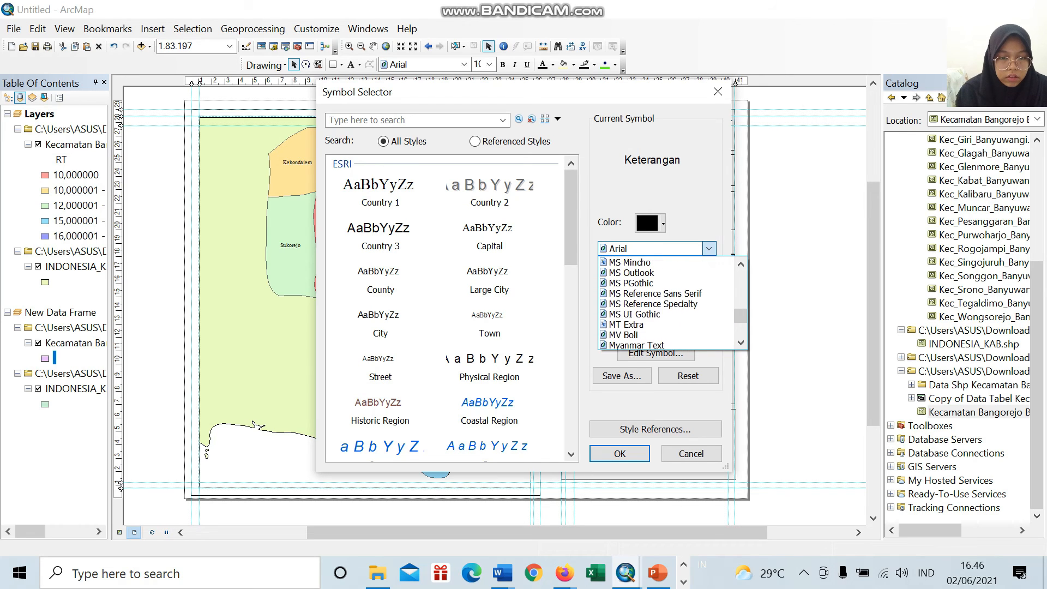
pyautogui.scroll(-1, 670, 303)
pyautogui.scroll(-4, 671, 303)
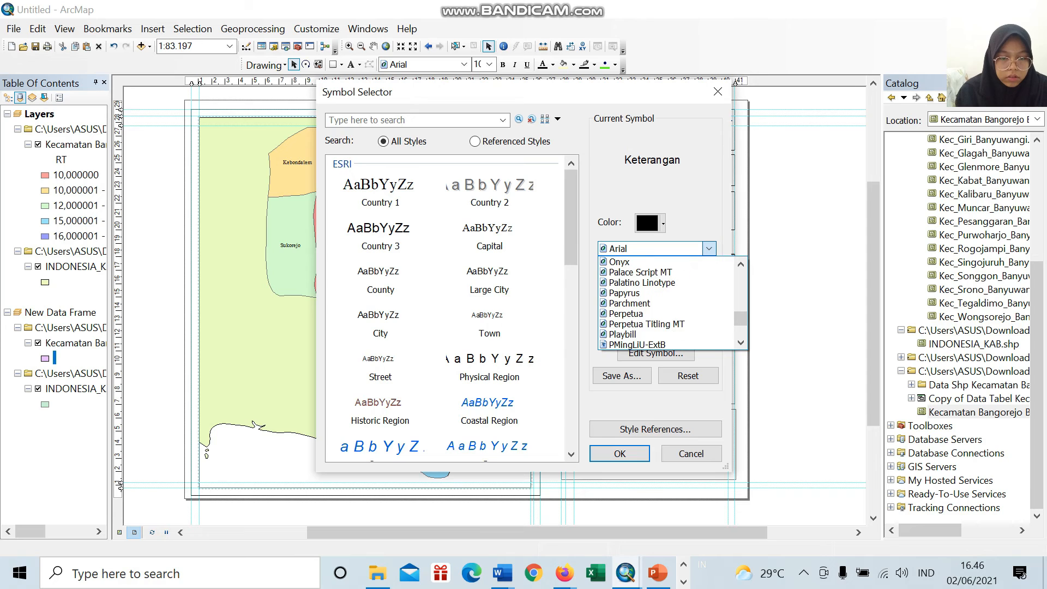
pyautogui.scroll(9, 671, 303)
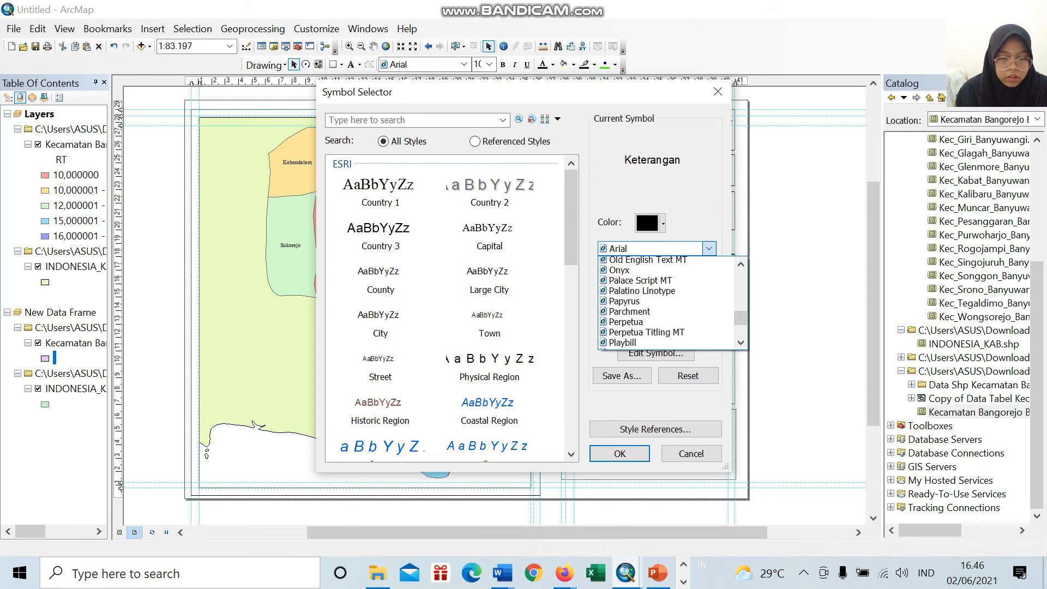
pyautogui.scroll(-7, 671, 302)
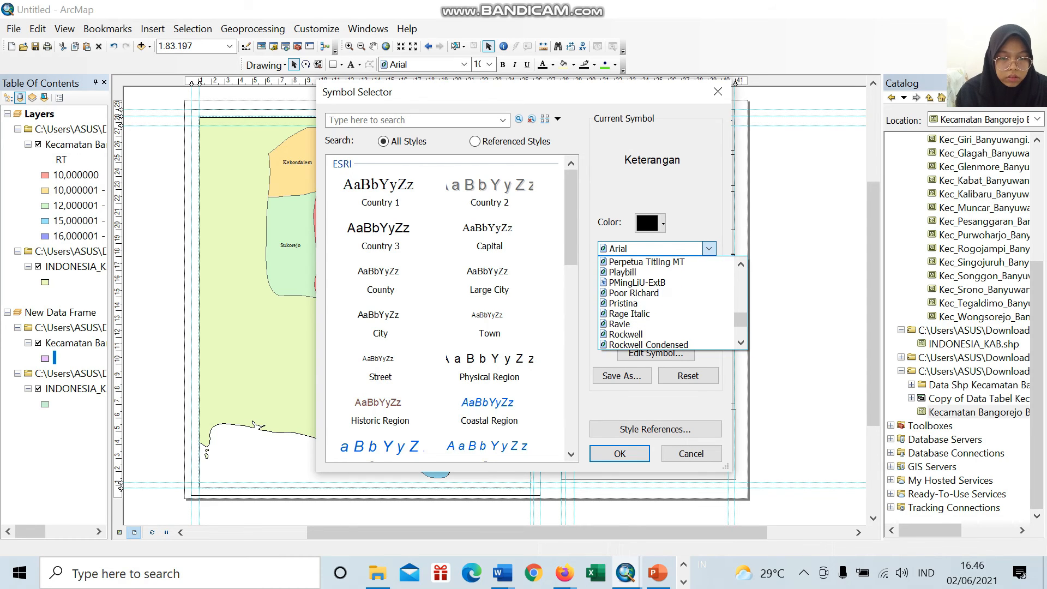
pyautogui.scroll(-6, 671, 303)
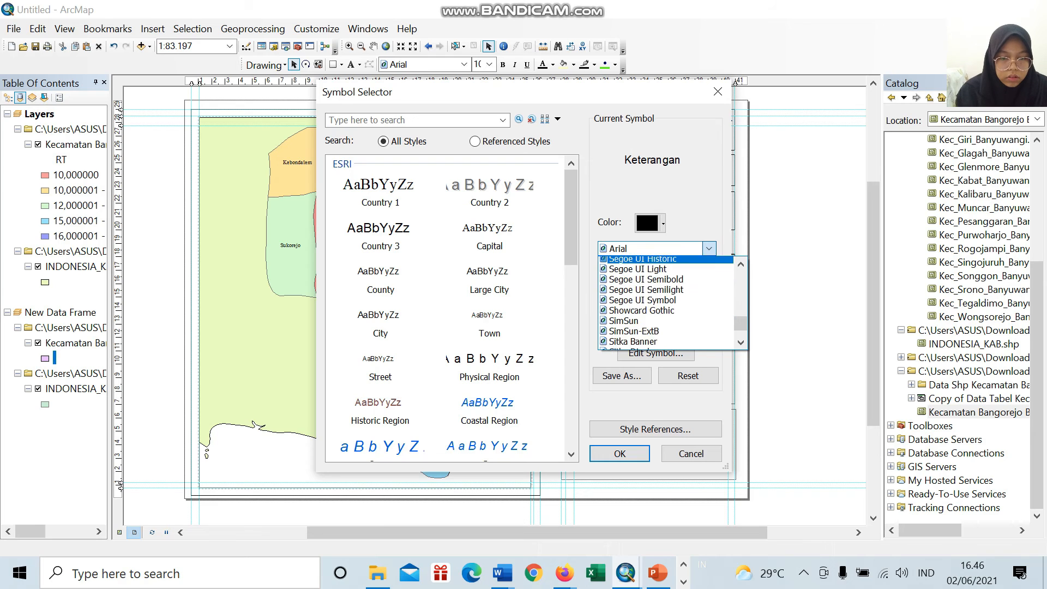
pyautogui.scroll(-2, 671, 303)
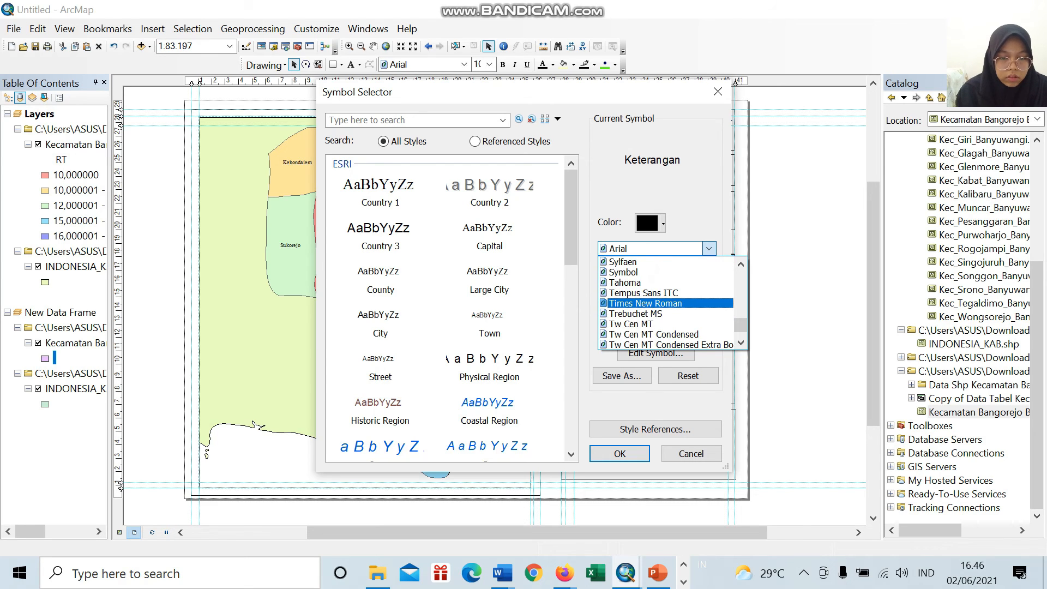
pyautogui.click(654, 305)
pyautogui.click(619, 453)
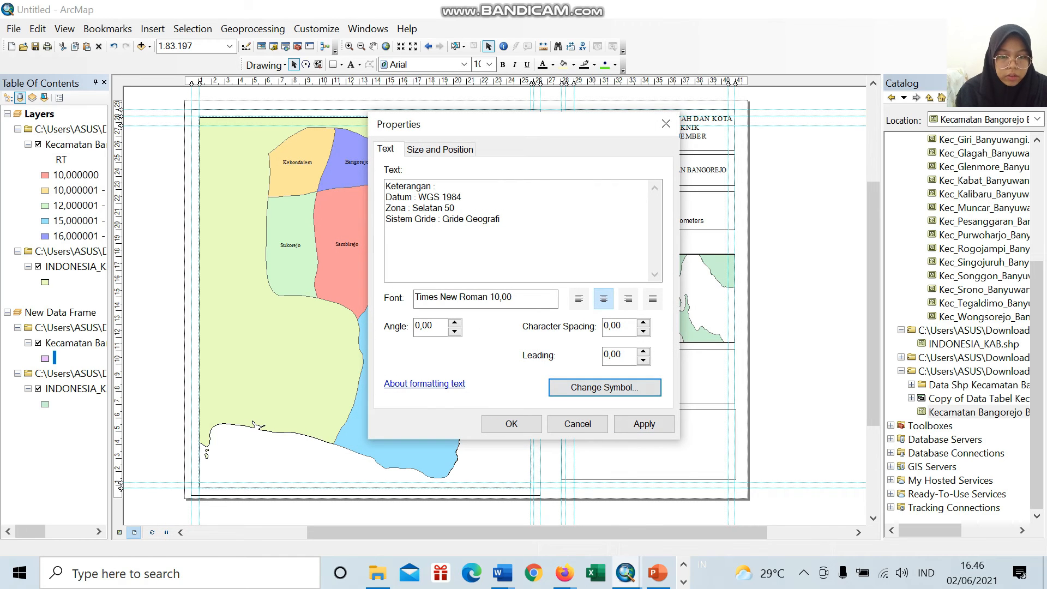
pyautogui.click(512, 424)
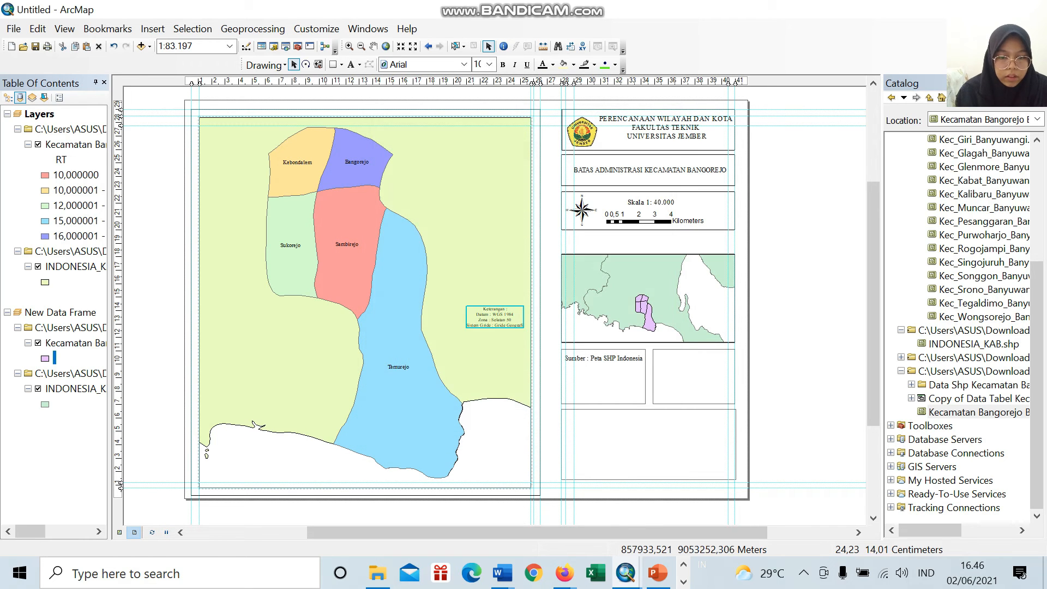
# Step: Move the Keterangan text into the empty box beside the Sumber box and set its font size to 18
pyautogui.moveTo(503, 317); pyautogui.dragTo(696, 361)
pyautogui.click(489, 65)
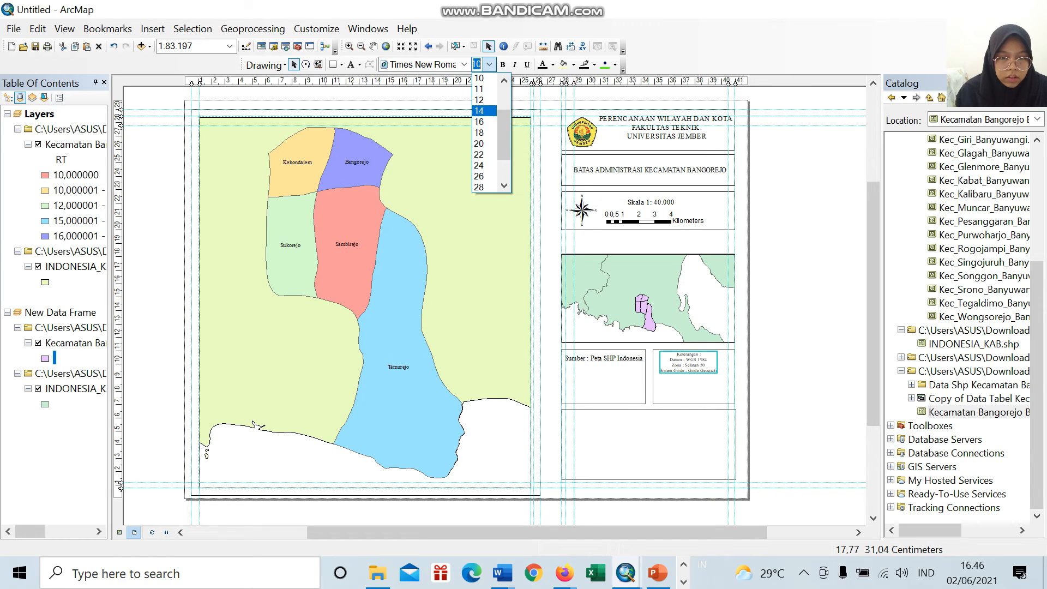
pyautogui.click(479, 139)
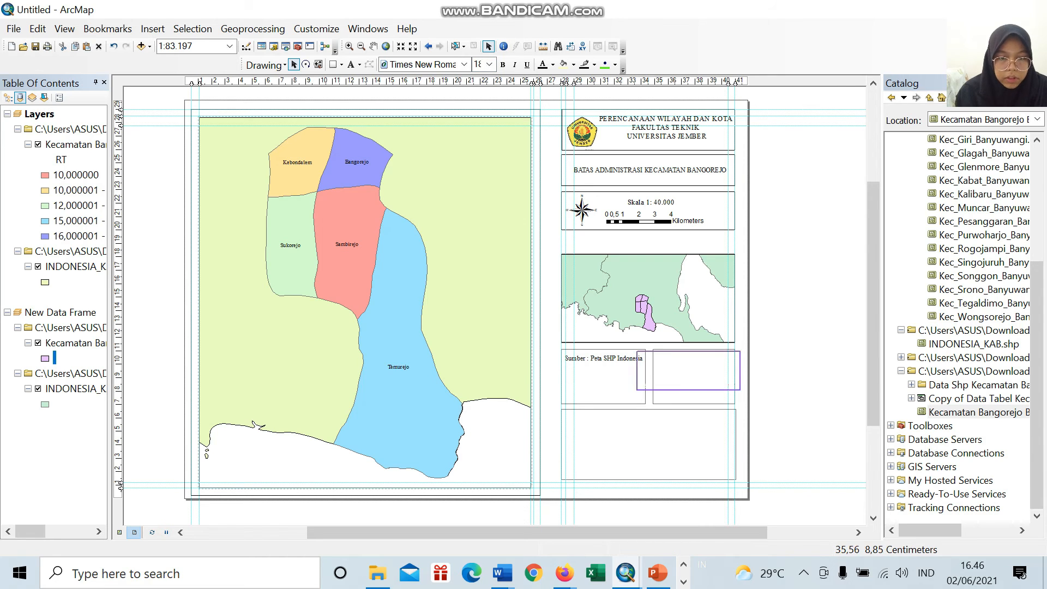
# Step: Left-align the Keterangan text and apply the change to the layout
pyautogui.click(670, 388)
pyautogui.click(666, 386)
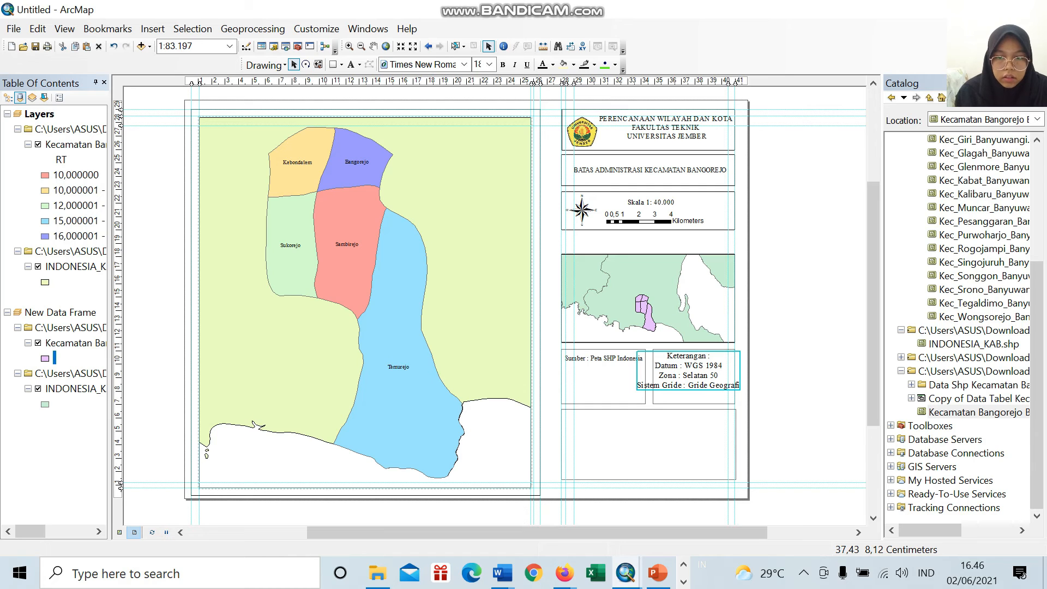
pyautogui.doubleClick(667, 386)
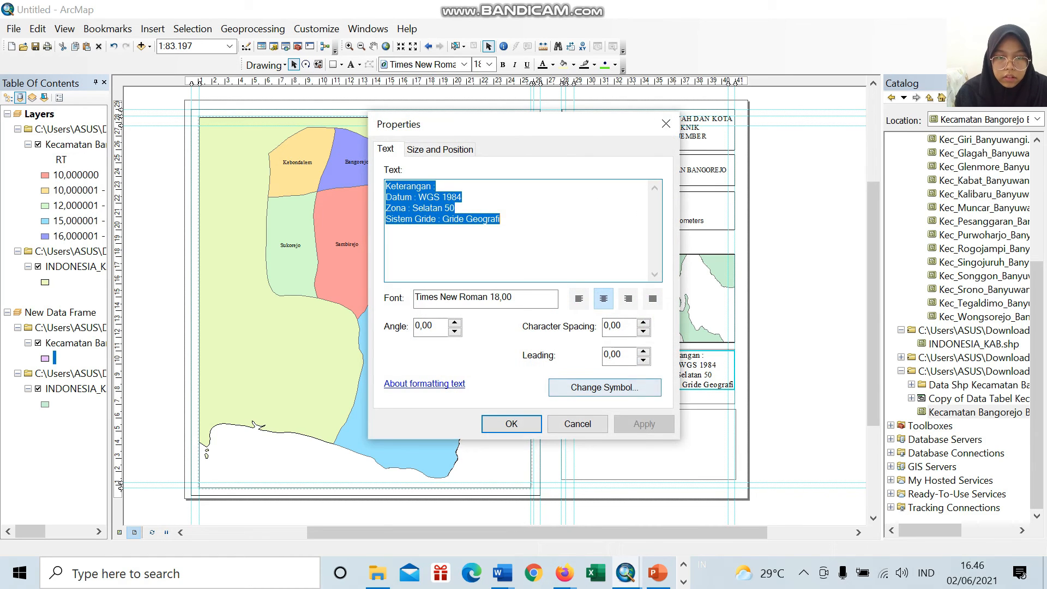
pyautogui.click(620, 388)
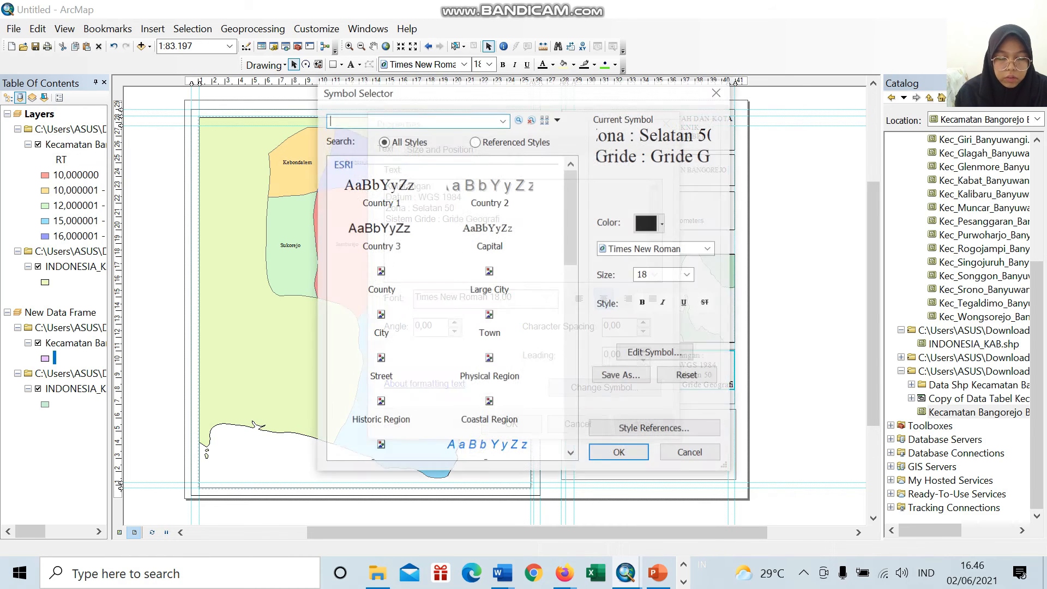
pyautogui.click(717, 91)
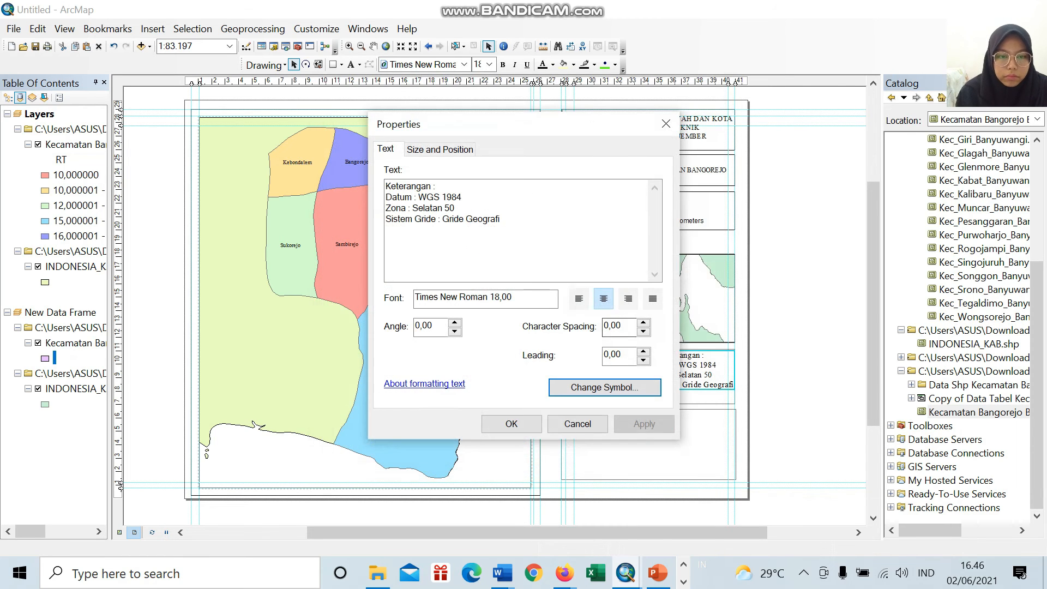
pyautogui.click(579, 299)
pyautogui.click(511, 424)
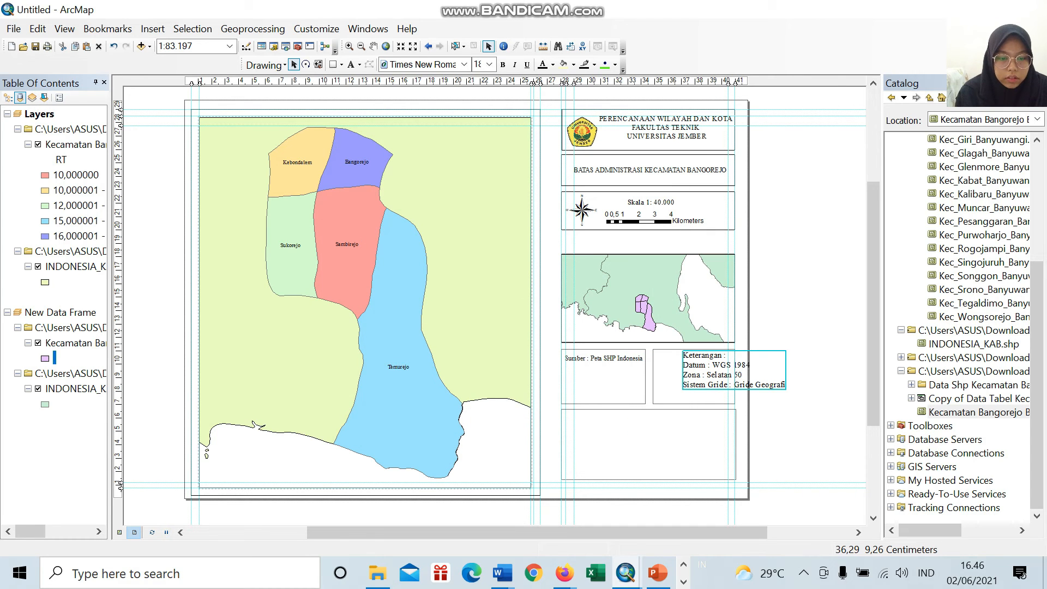
# Step: Reduce the Keterangan text to font size 14 and position it just inside the left edge of its box
pyautogui.moveTo(726, 370); pyautogui.dragTo(696, 366)
pyautogui.click(489, 65)
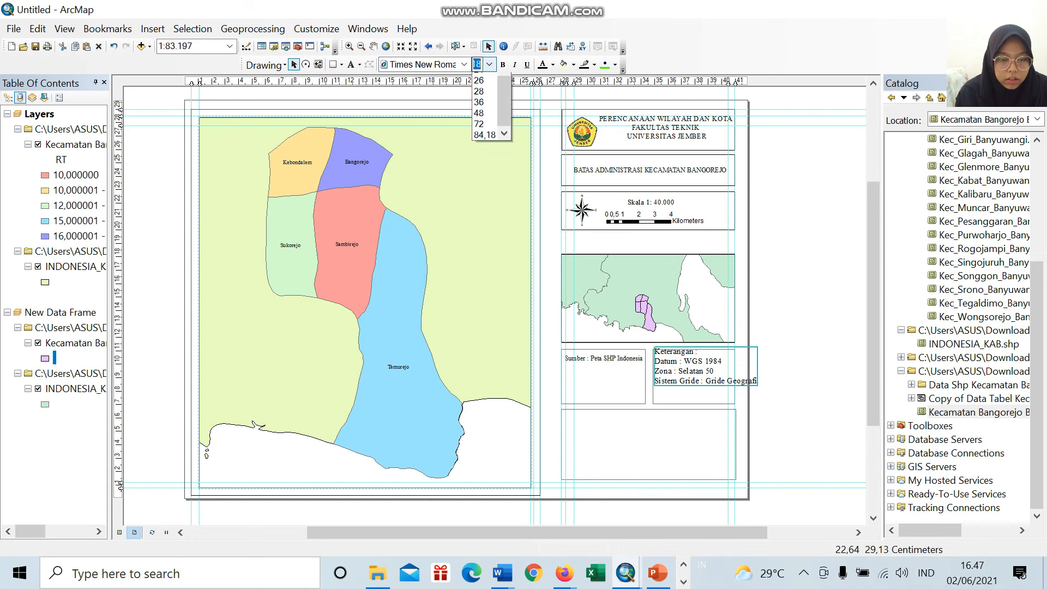
pyautogui.click(479, 94)
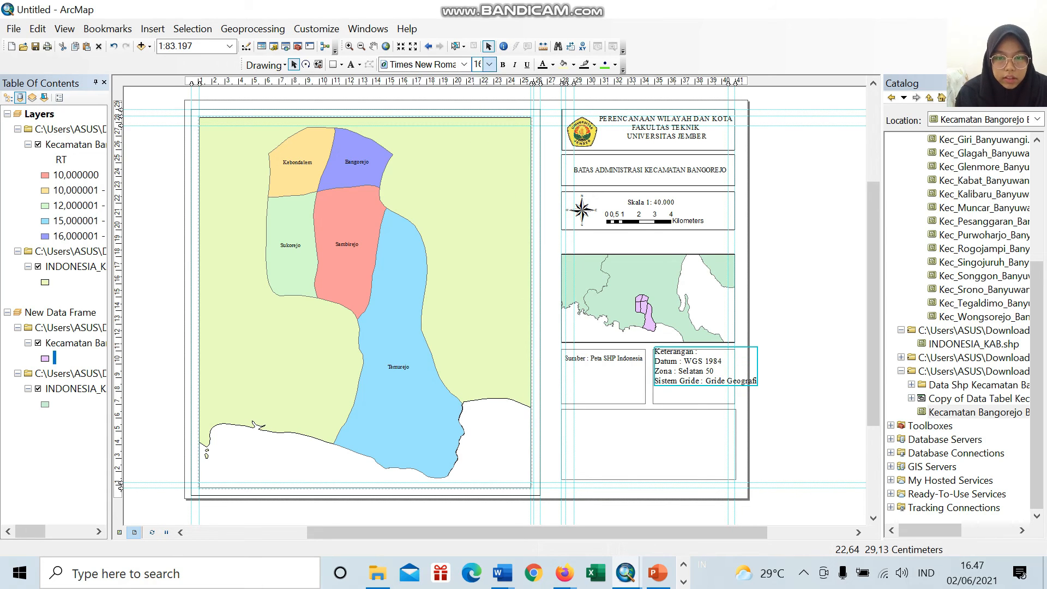
pyautogui.click(489, 64)
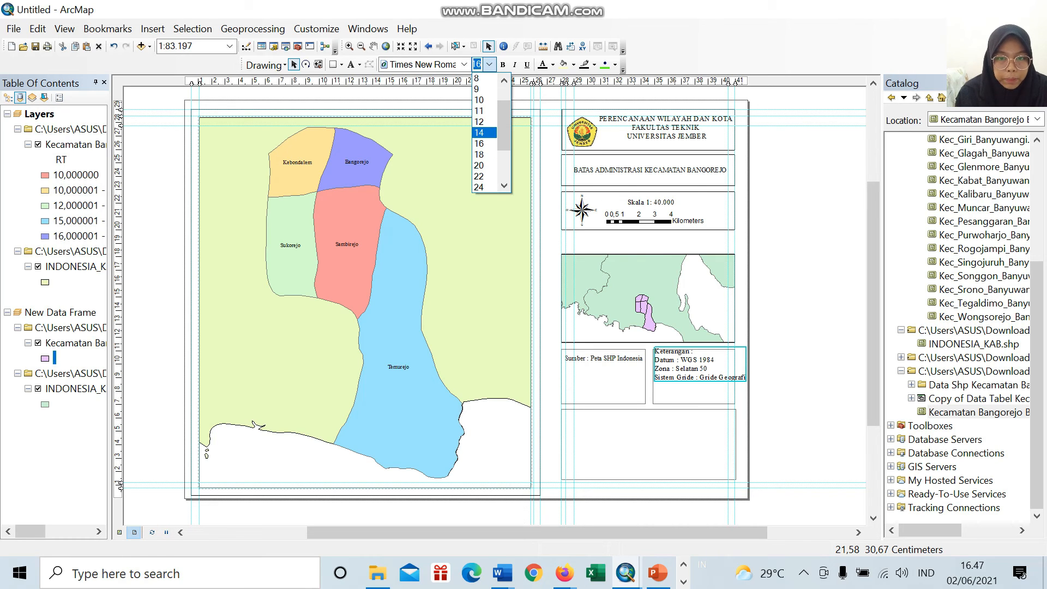
pyautogui.click(479, 113)
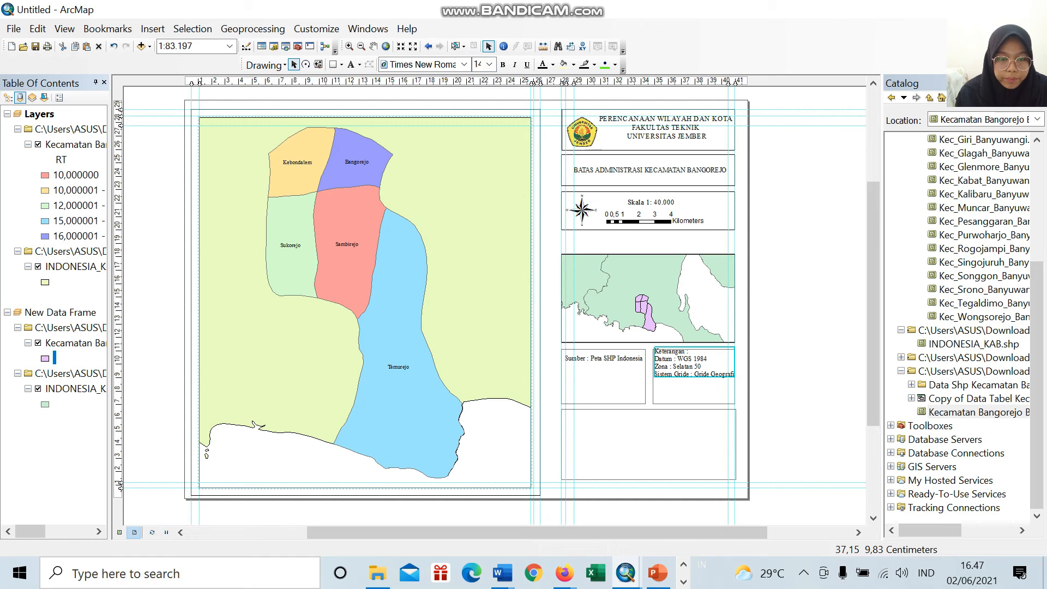
pyautogui.moveTo(721, 370); pyautogui.dragTo(719, 375)
pyautogui.click(705, 398)
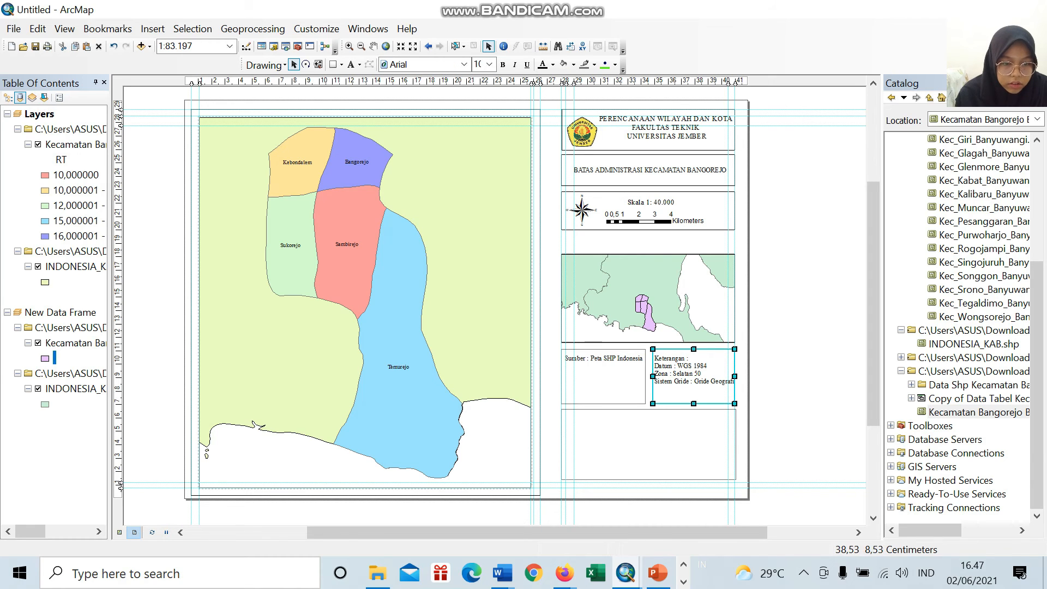
pyautogui.click(685, 381)
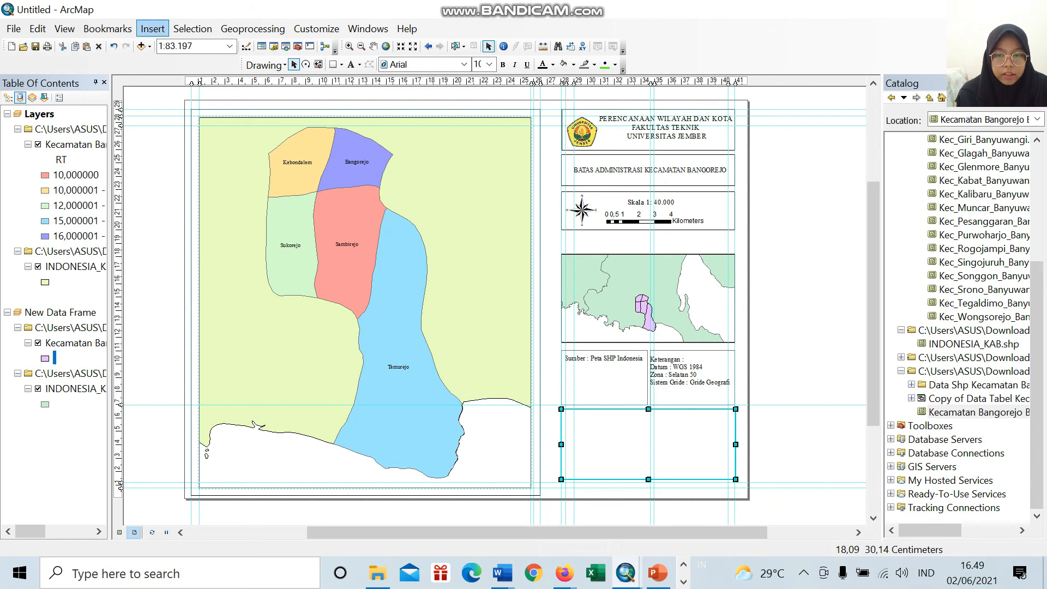
# Step: Insert a one-column legend with the Kecamatan Bangorejo Banyuwangi and INDONESIA_KAB layers, keeping the default title and patch settings
pyautogui.click(153, 30)
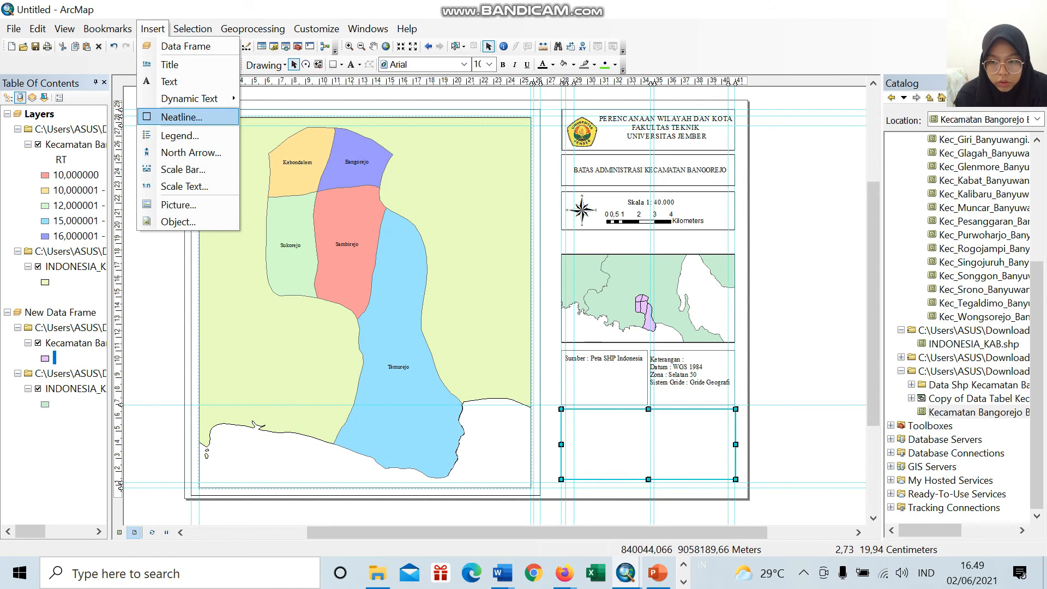
pyautogui.click(180, 136)
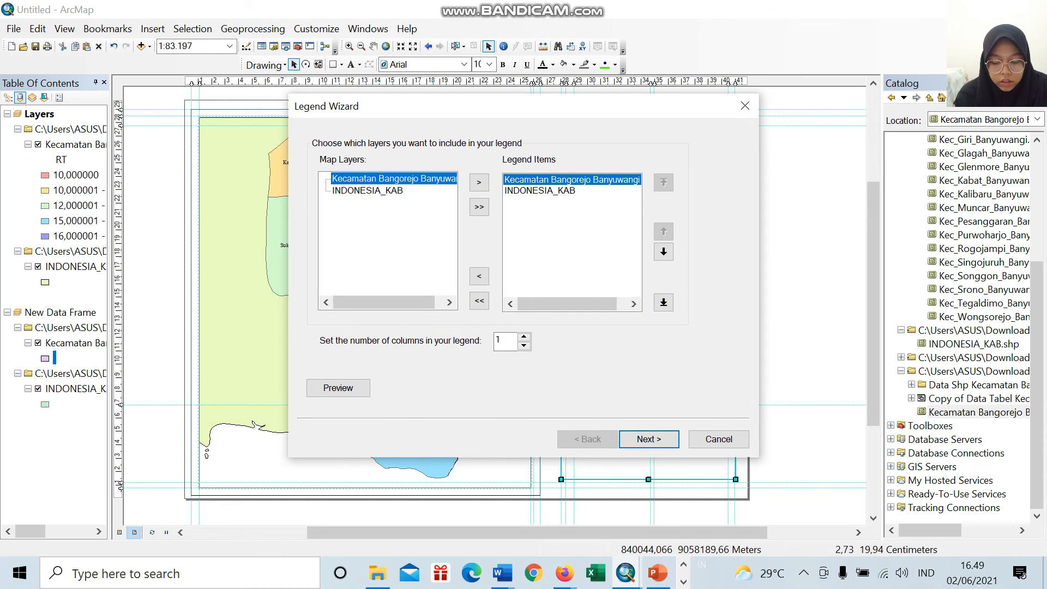
pyautogui.click(649, 439)
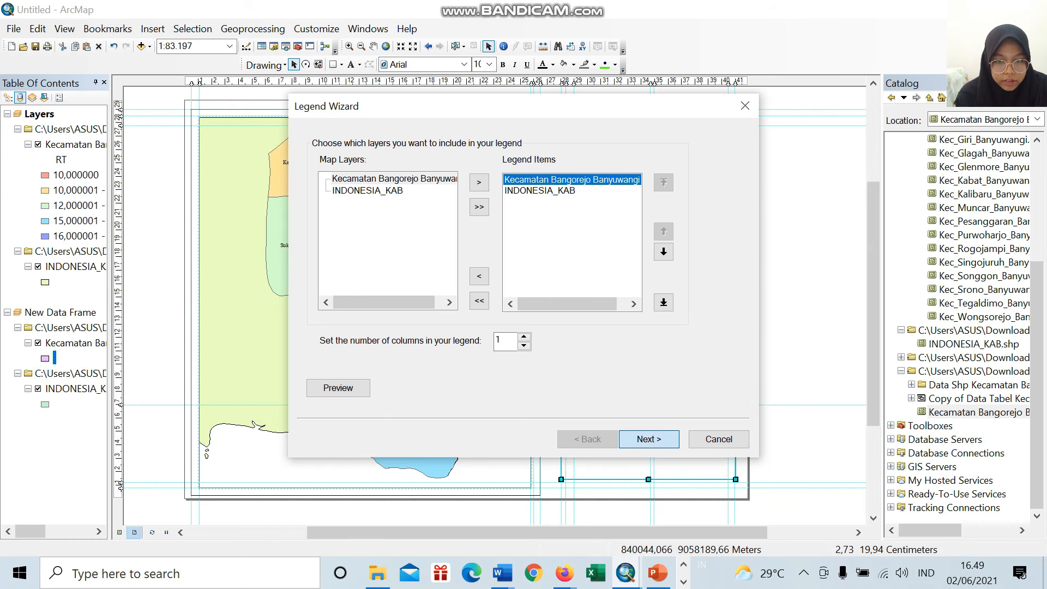
pyautogui.click(649, 439)
pyautogui.click(649, 439)
pyautogui.click(649, 439)
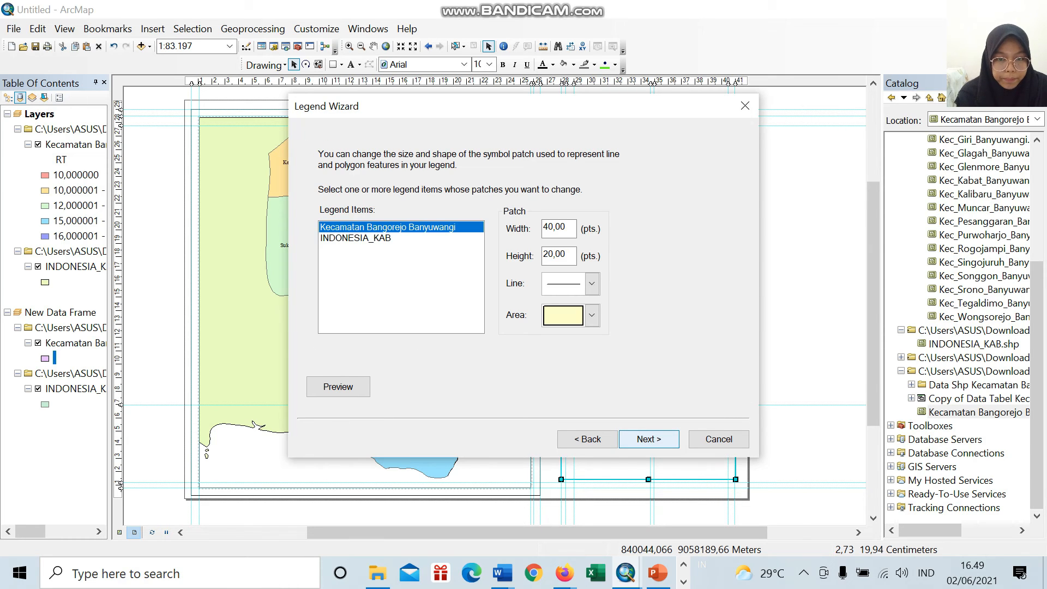
pyautogui.click(649, 439)
pyautogui.click(649, 439)
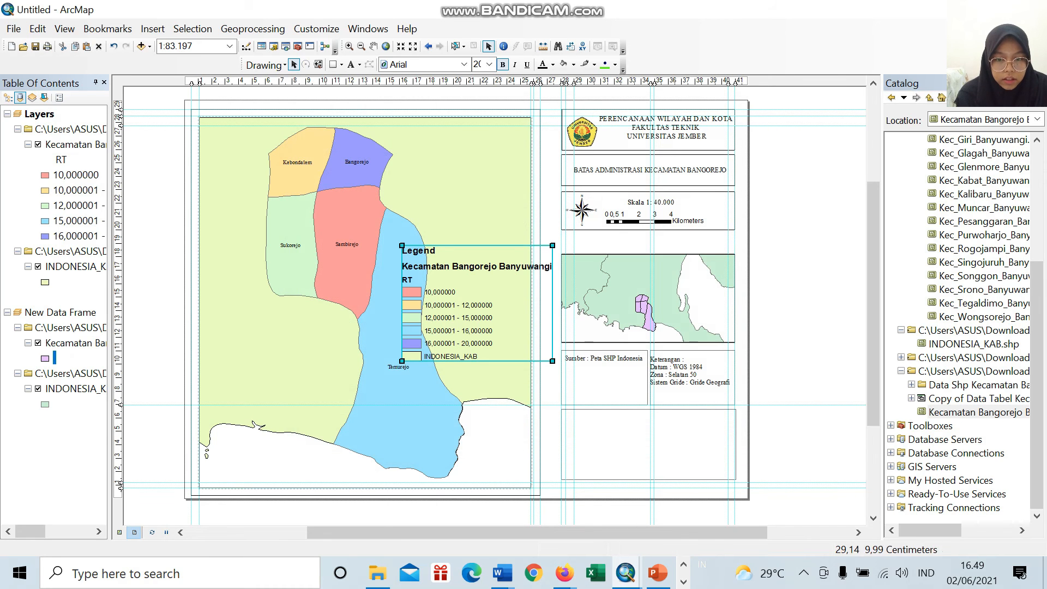
# Step: Shrink the legend and place it at the left side of the empty box below the Sumber and Keterangan boxes
pyautogui.moveTo(552, 361); pyautogui.dragTo(642, 466)
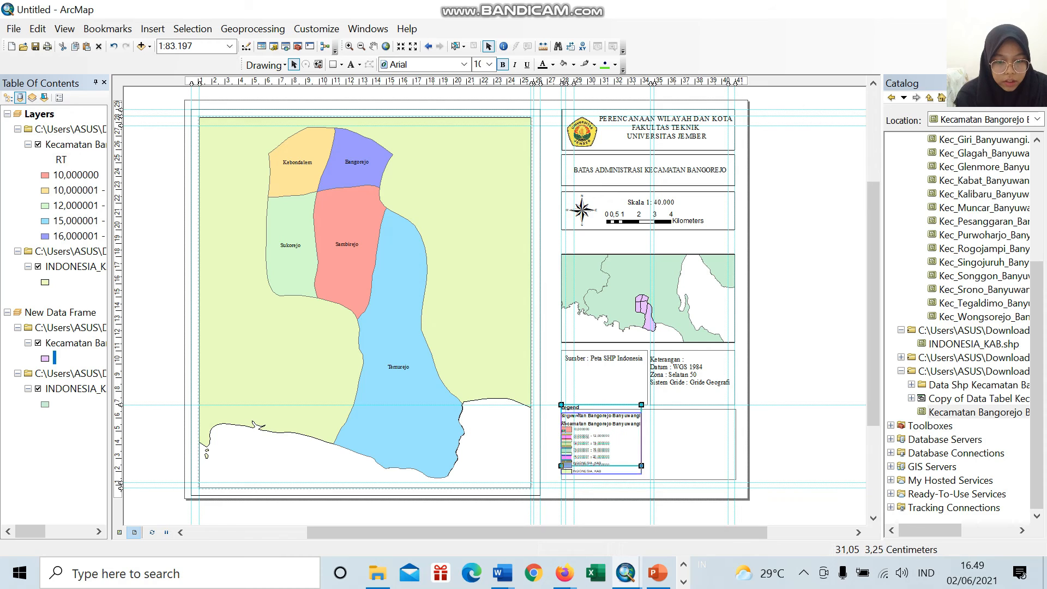
pyautogui.moveTo(598, 448); pyautogui.dragTo(602, 455)
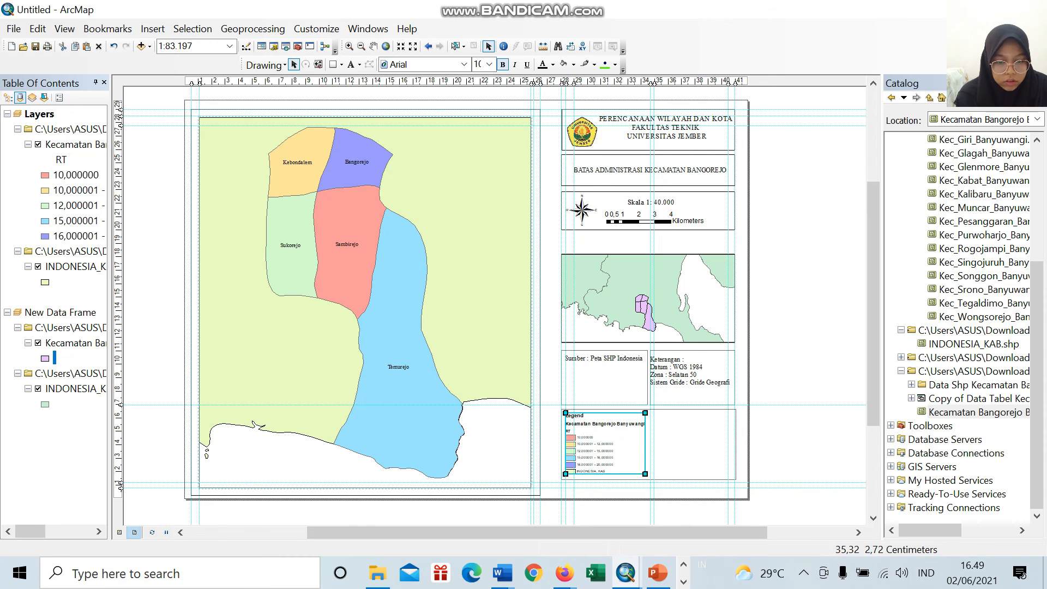
pyautogui.click(694, 469)
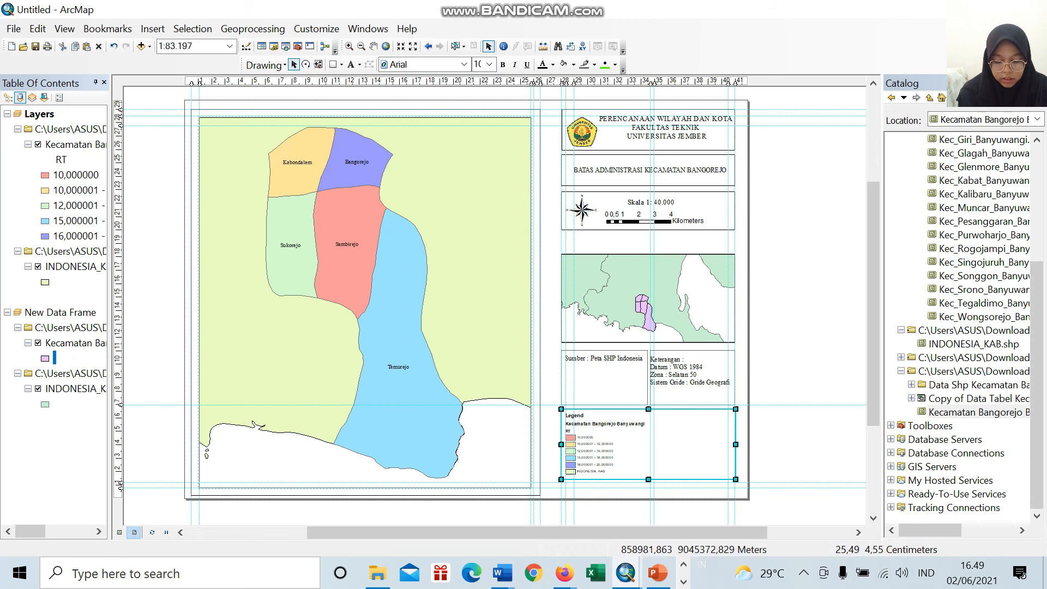
pyautogui.click(612, 441)
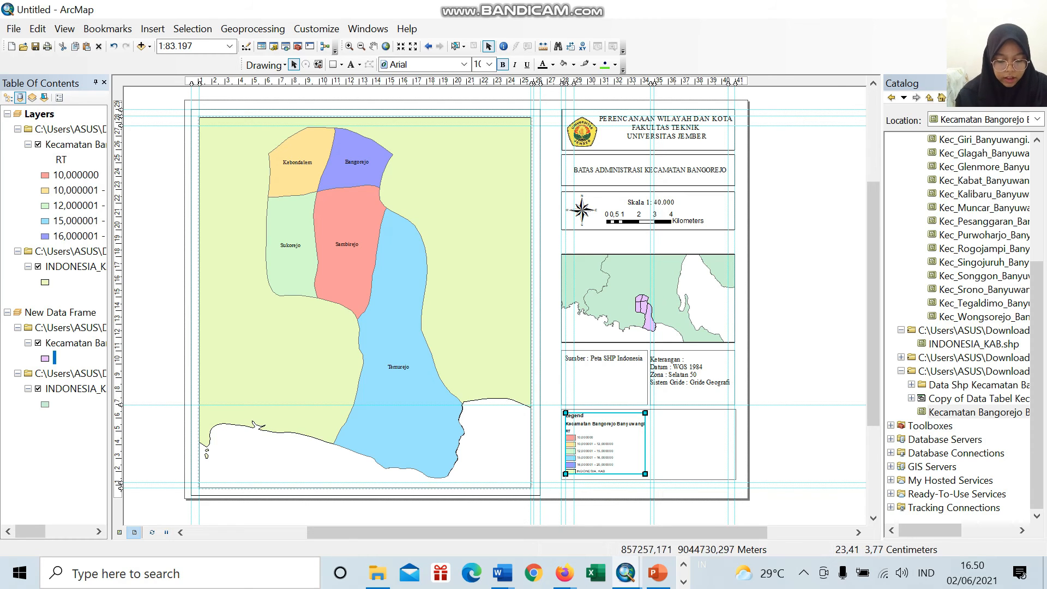
pyautogui.click(685, 447)
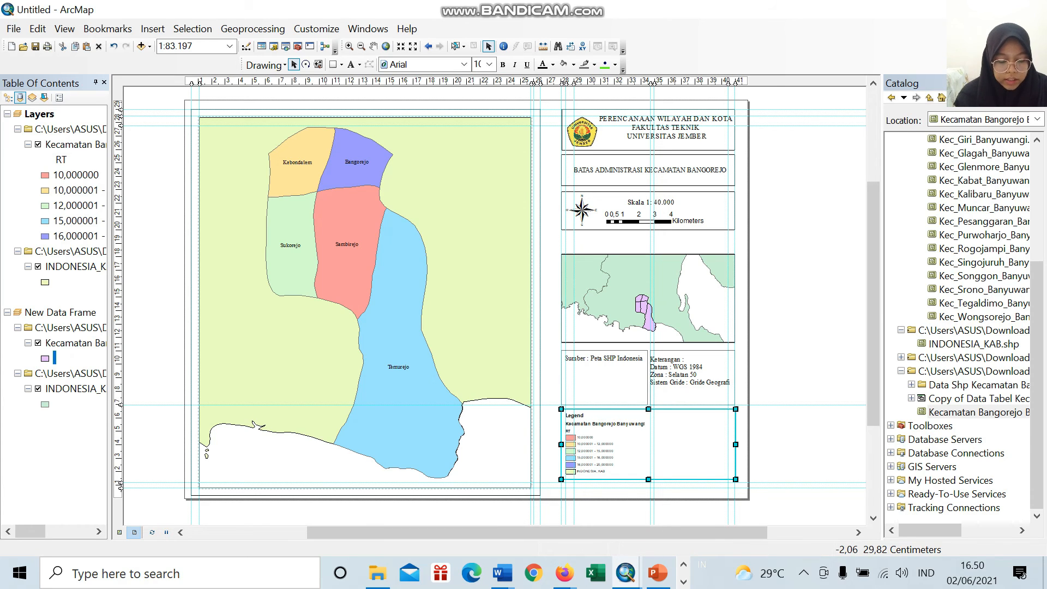
# Step: Insert the text "Orientasi Peta" and place it in the gap between the scale box and the inset map
pyautogui.click(153, 29)
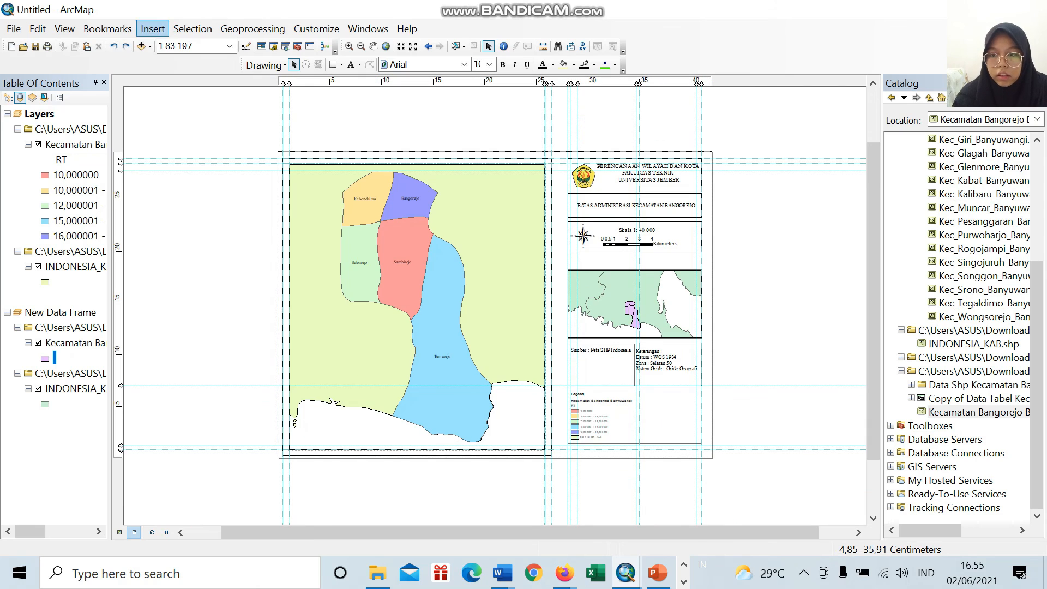
pyautogui.click(153, 29)
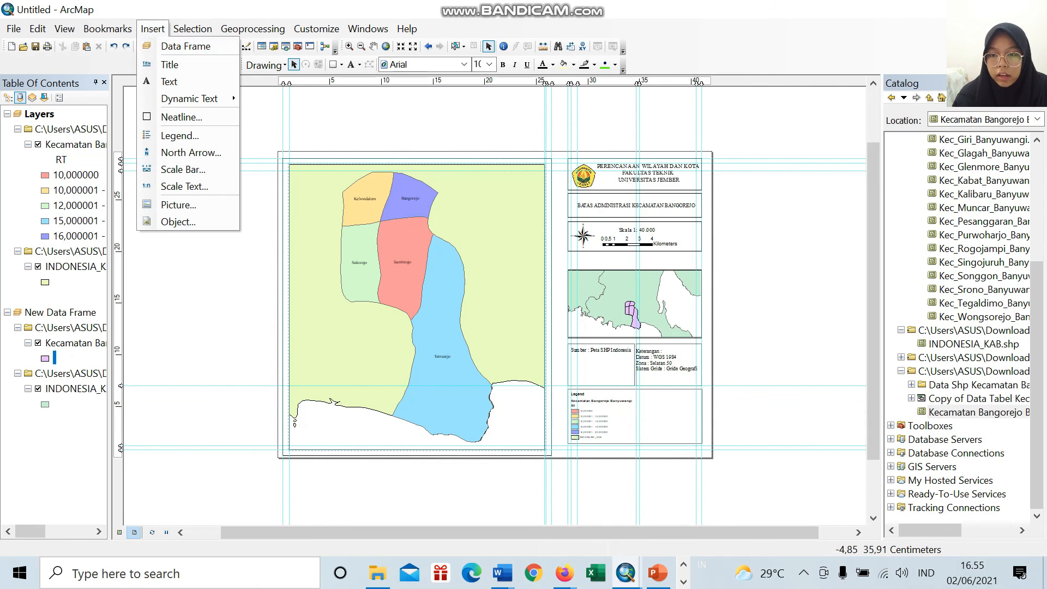
pyautogui.click(170, 81)
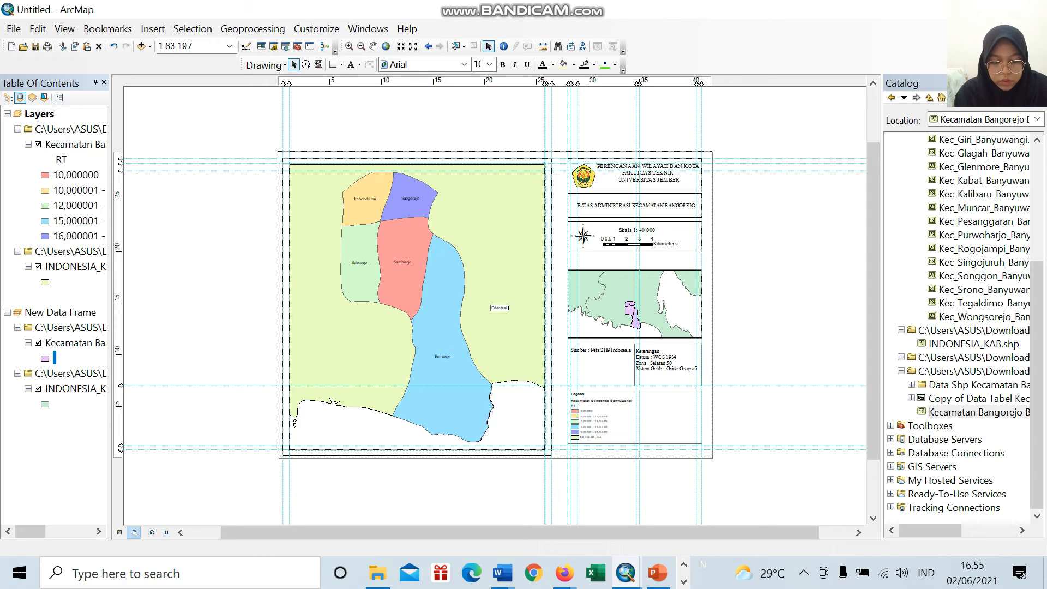
pyautogui.write('Pa')
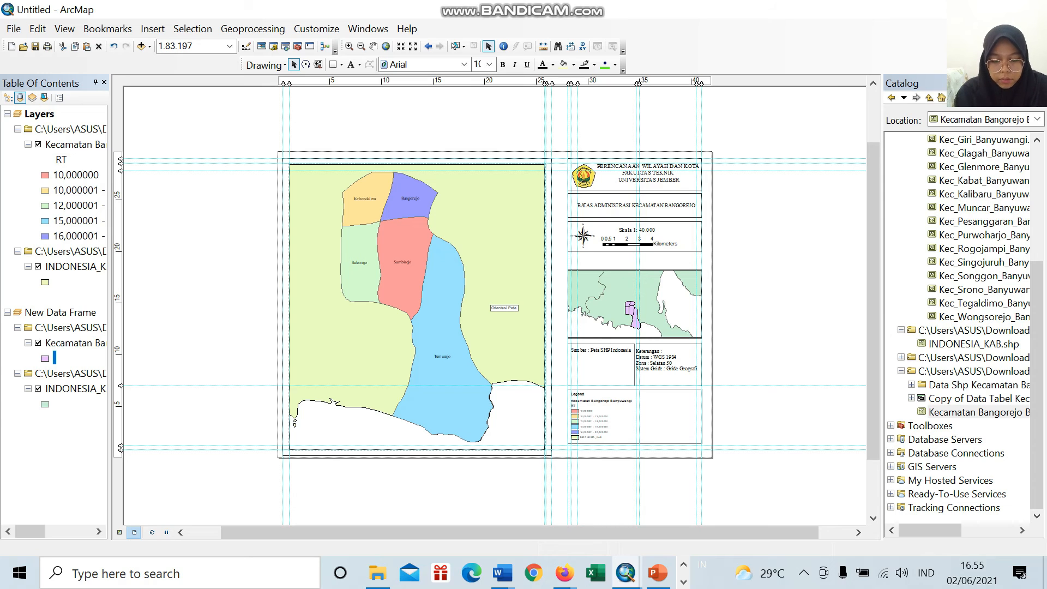
pyautogui.press('Return')
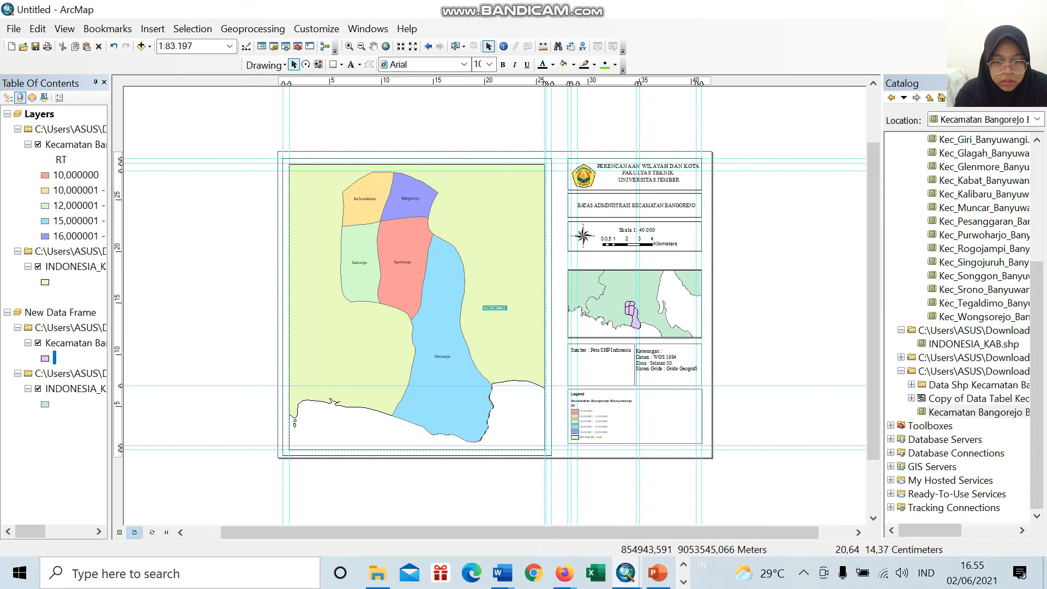
pyautogui.moveTo(622, 284); pyautogui.dragTo(634, 260)
# Step: Change the font of the "Orientasi Peta" caption above the inset map to Times New Roman
pyautogui.scroll(-2, 635, 263)
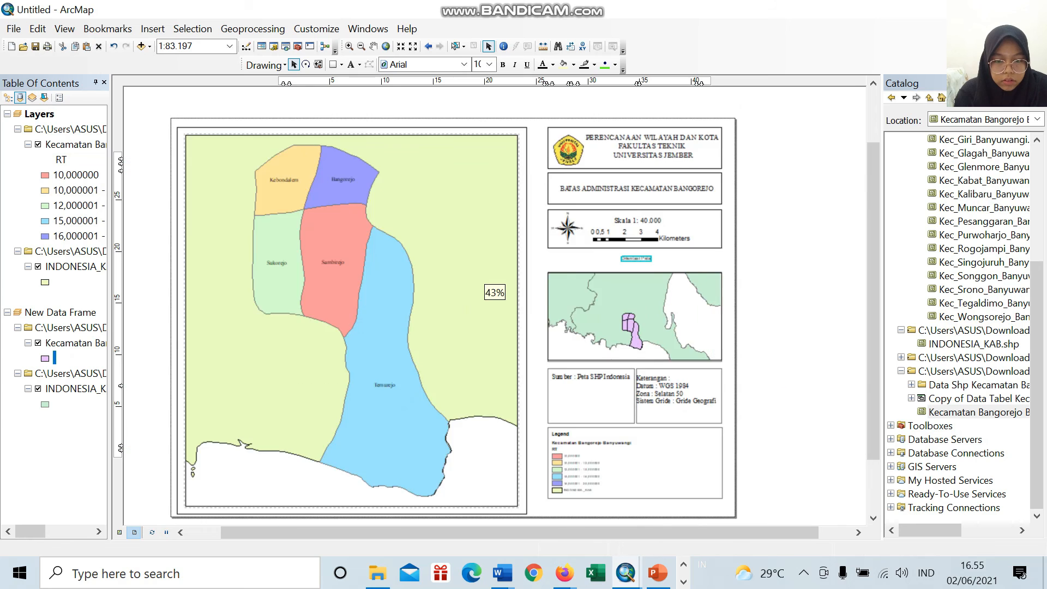
pyautogui.scroll(-1, 636, 258)
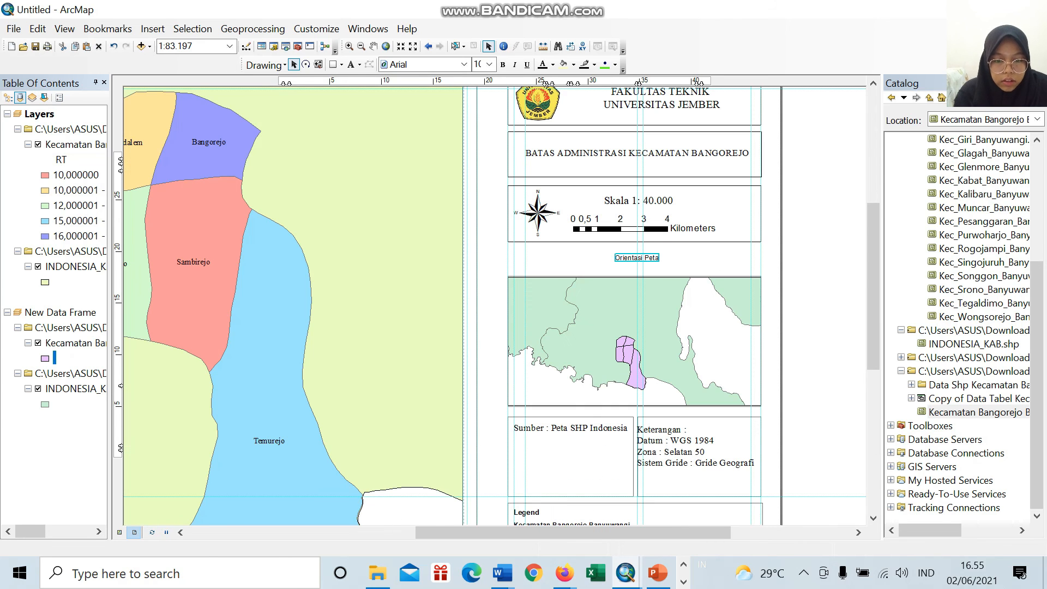
pyautogui.click(464, 65)
pyautogui.scroll(-5, 464, 138)
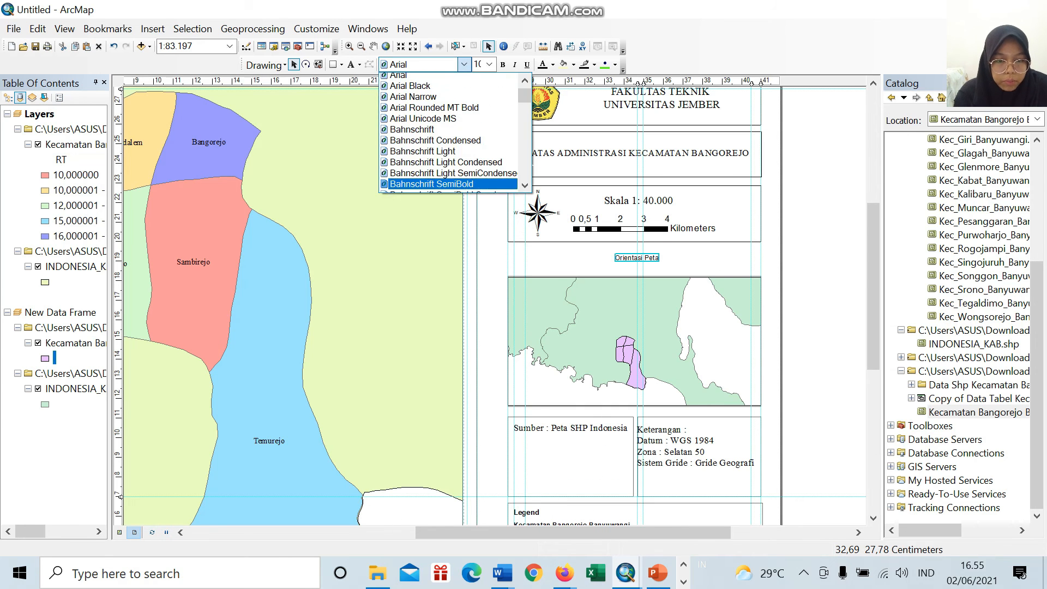
pyautogui.scroll(-20, 452, 138)
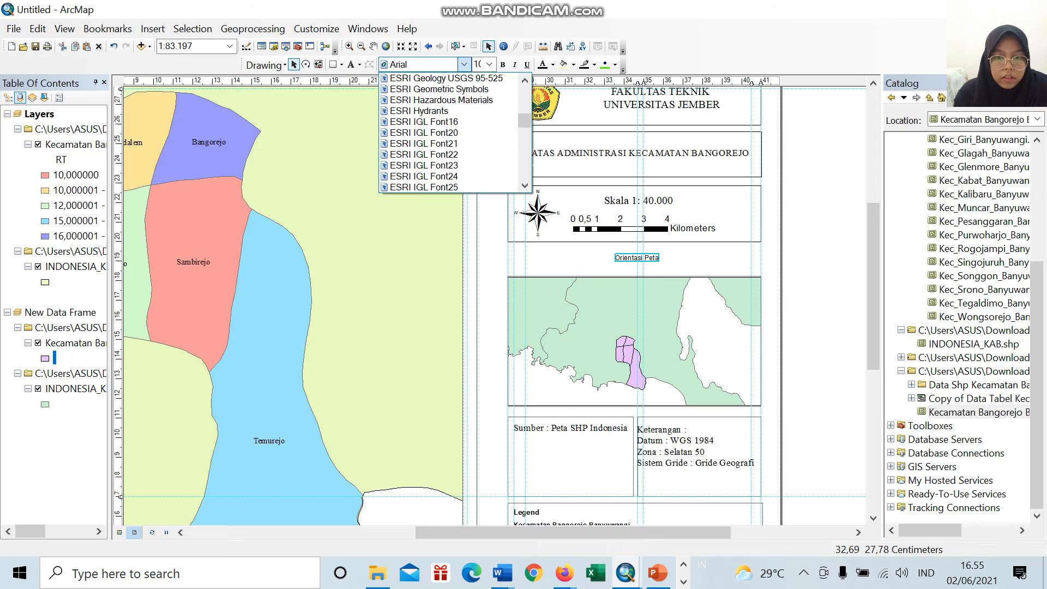
pyautogui.scroll(-20, 453, 138)
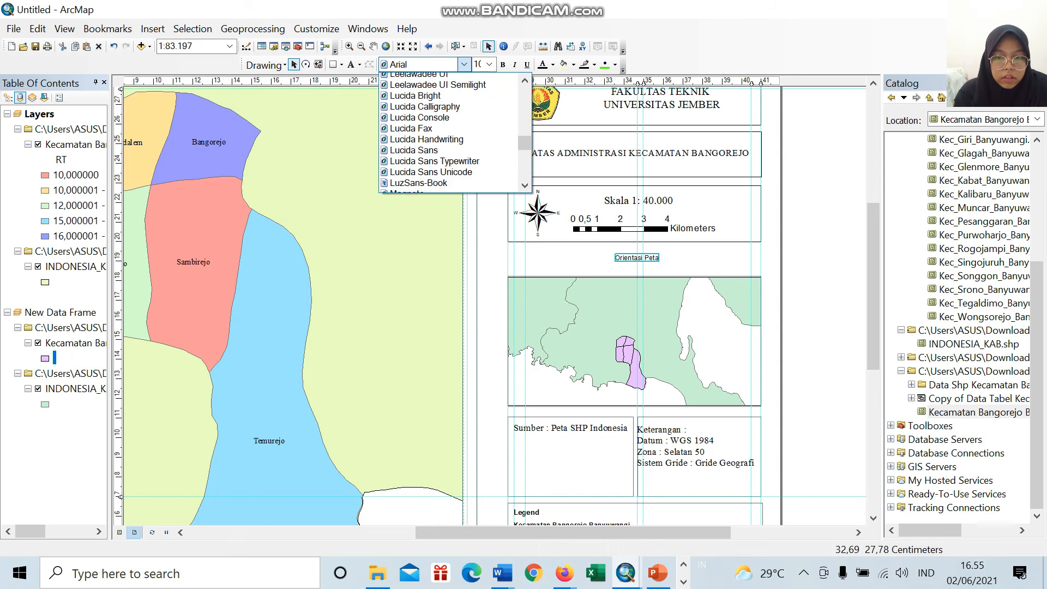
pyautogui.scroll(-20, 452, 144)
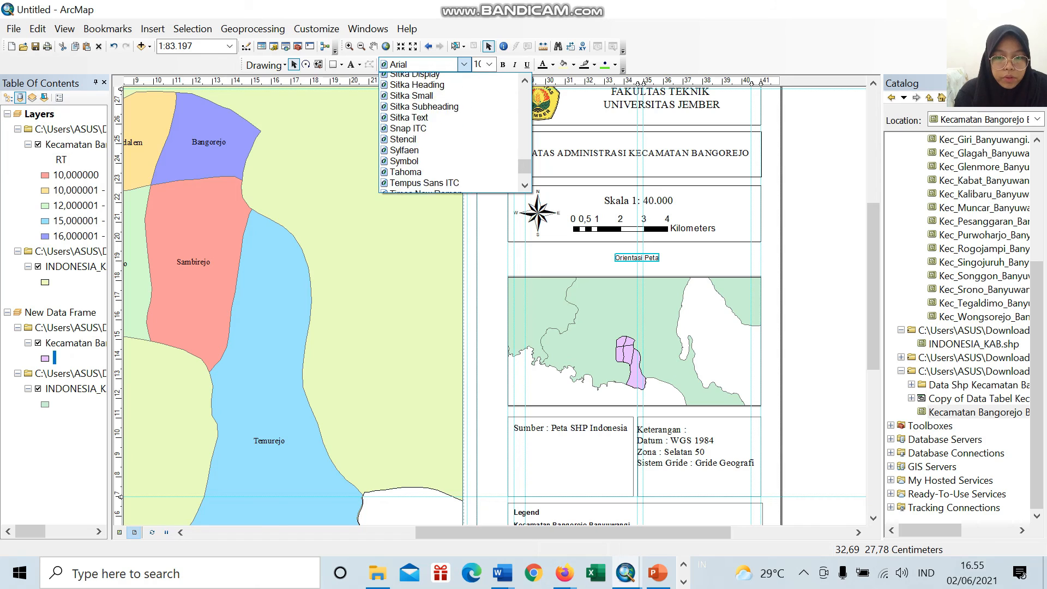
pyautogui.click(425, 154)
# Step: Set the "Orientasi Peta" caption to font size 24 and make it bold
pyautogui.click(489, 64)
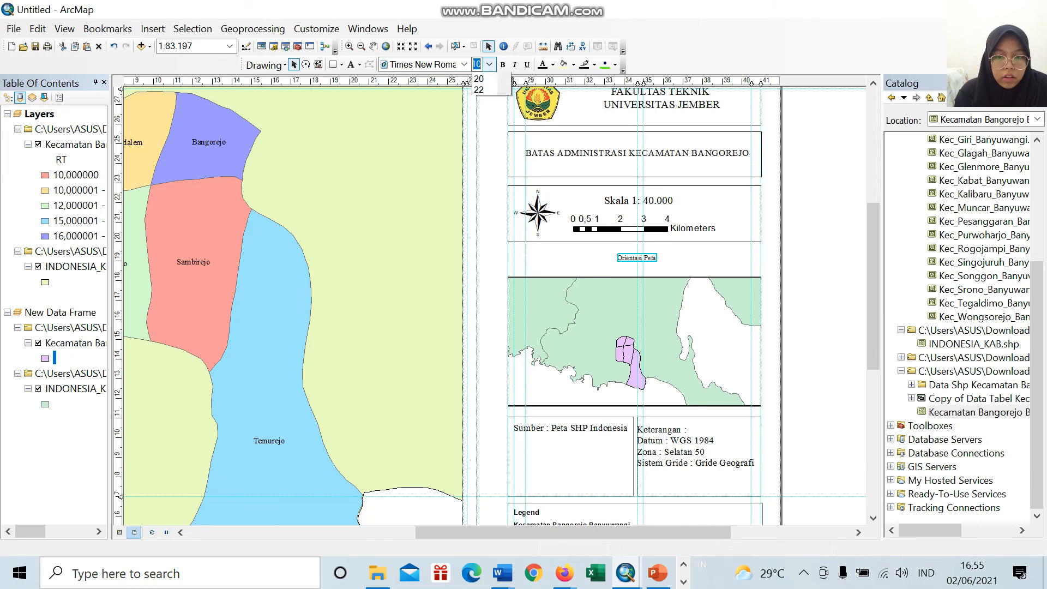
pyautogui.scroll(-1, 485, 165)
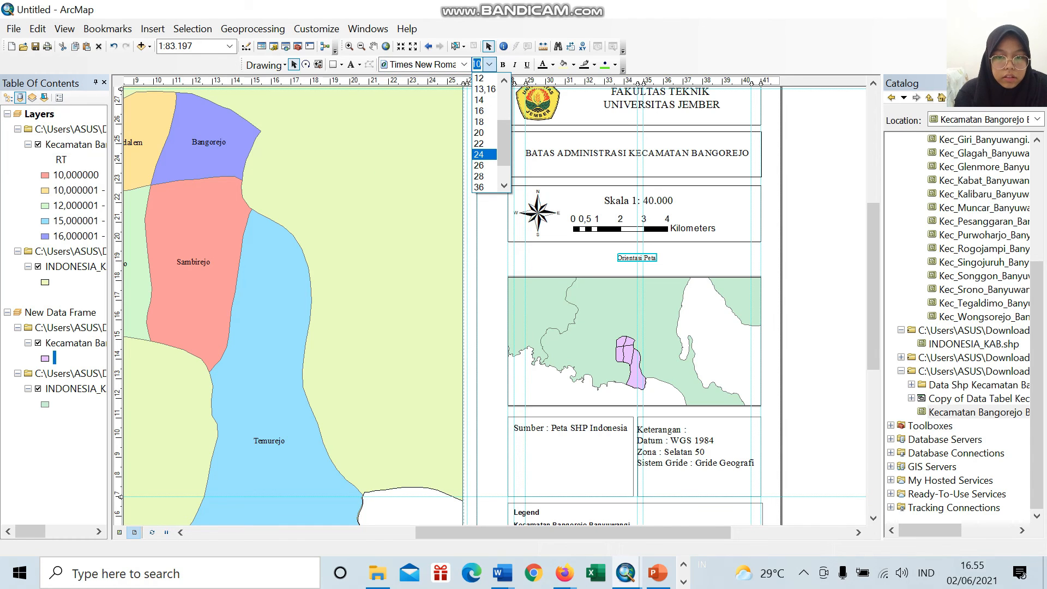
pyautogui.click(481, 154)
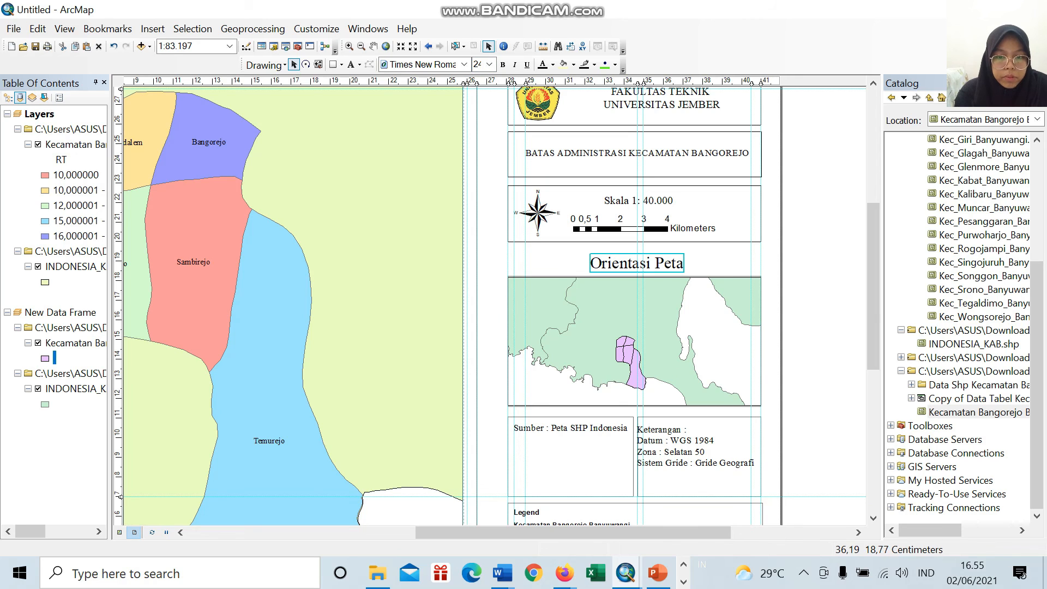
pyautogui.click(489, 64)
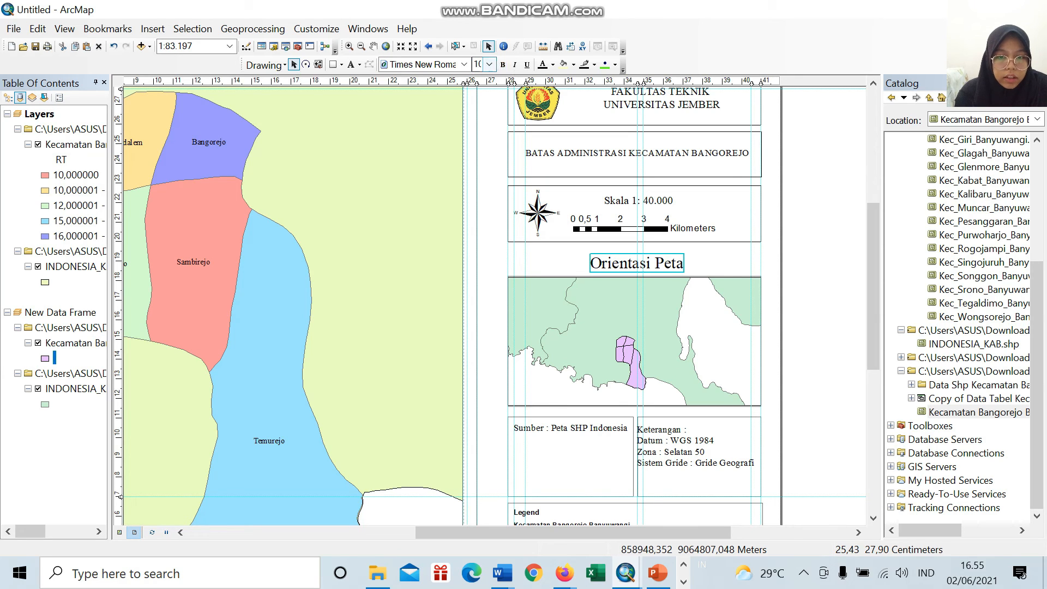
pyautogui.click(502, 65)
pyautogui.click(712, 306)
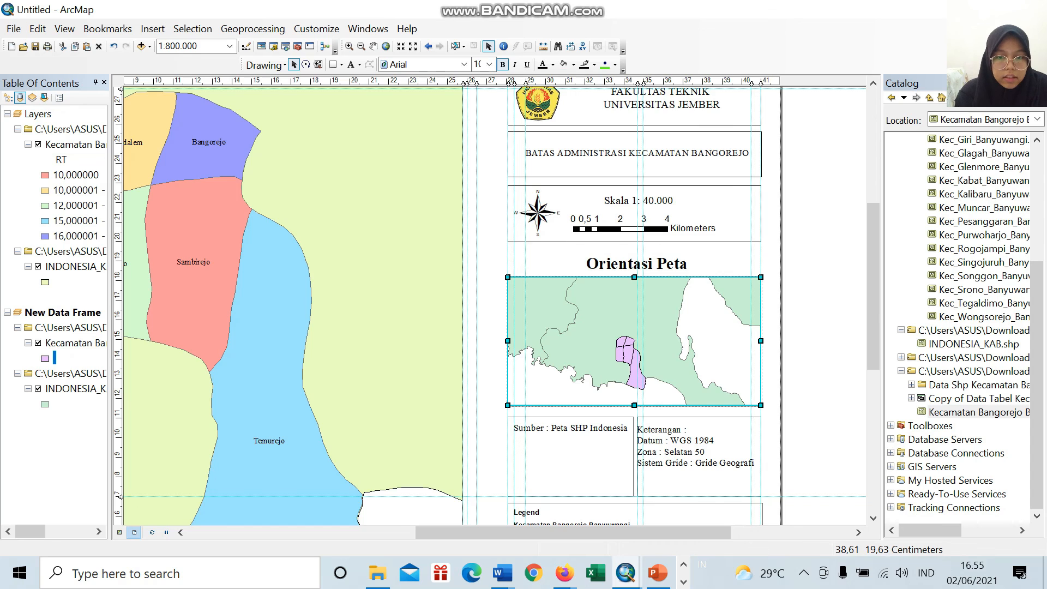
# Step: Start a new reference grid of type Measured Grid for the main map's data frame
pyautogui.scroll(1, 716, 248)
pyautogui.scroll(-2, 715, 248)
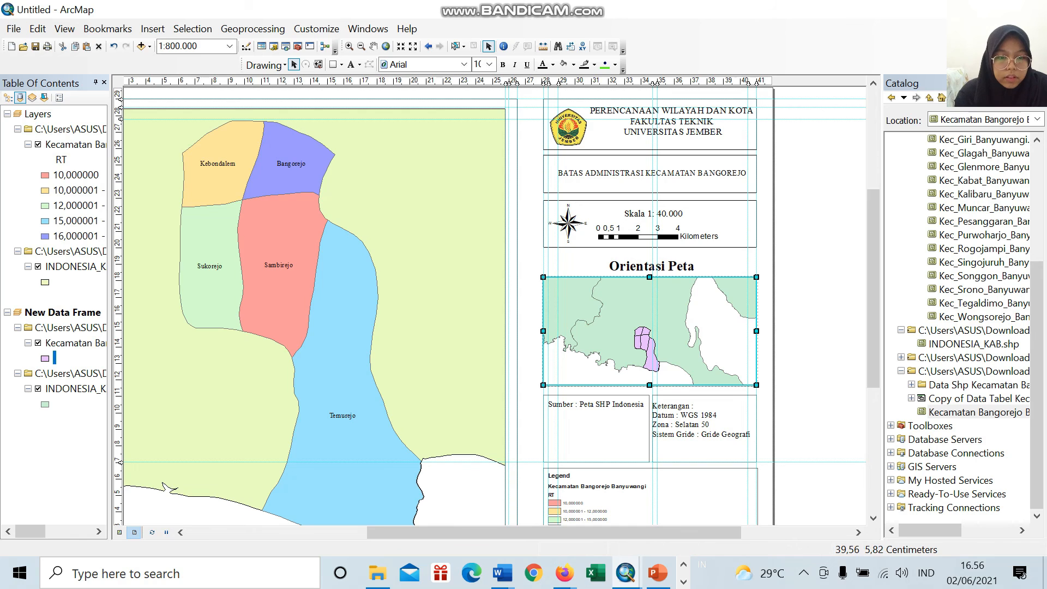
pyautogui.moveTo(729, 532); pyautogui.dragTo(648, 532)
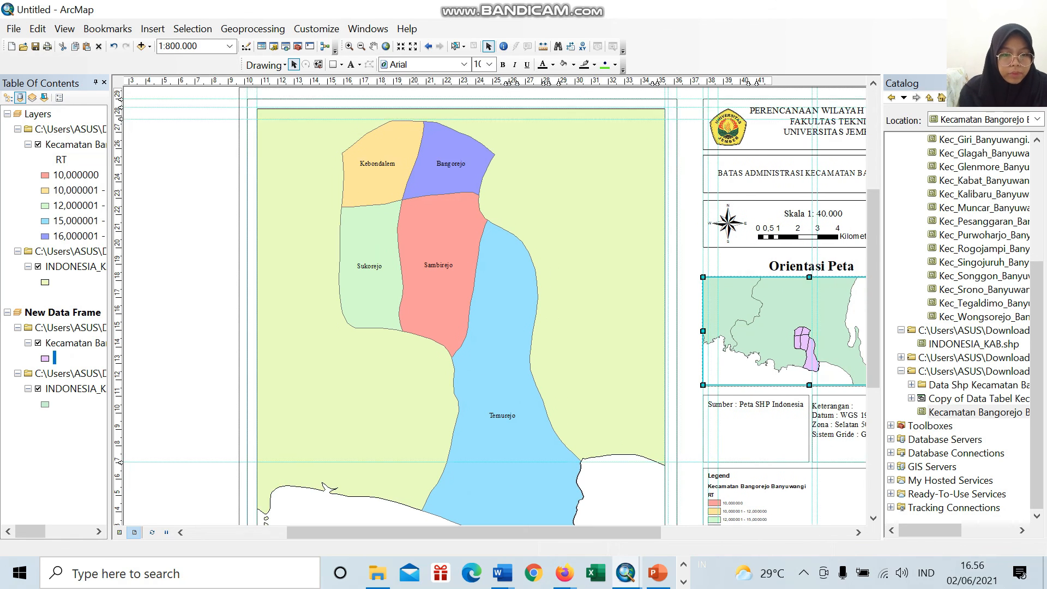
pyautogui.scroll(-3, 560, 293)
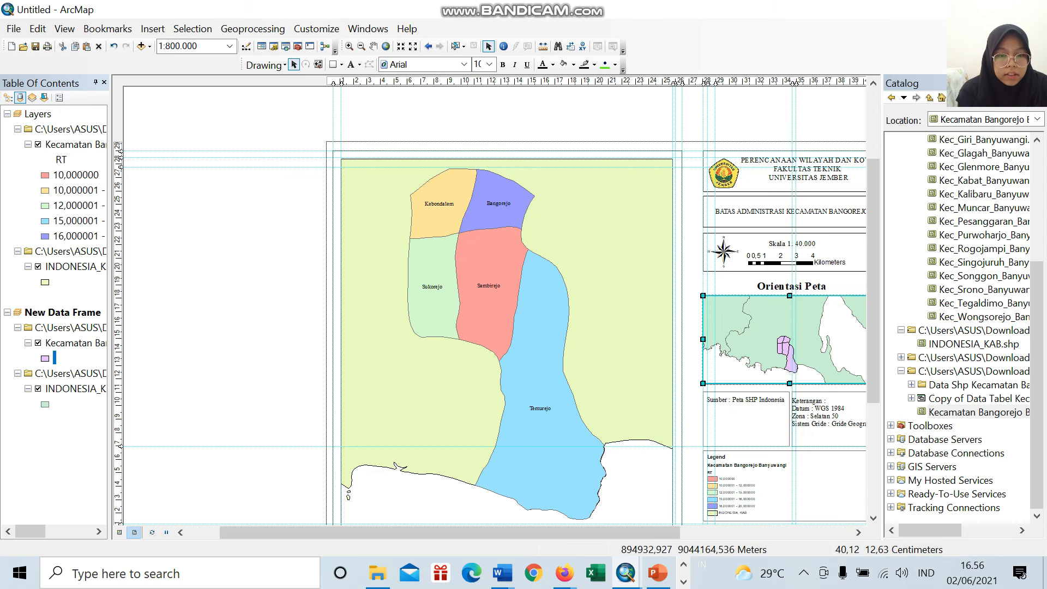
pyautogui.moveTo(874, 367); pyautogui.dragTo(874, 391)
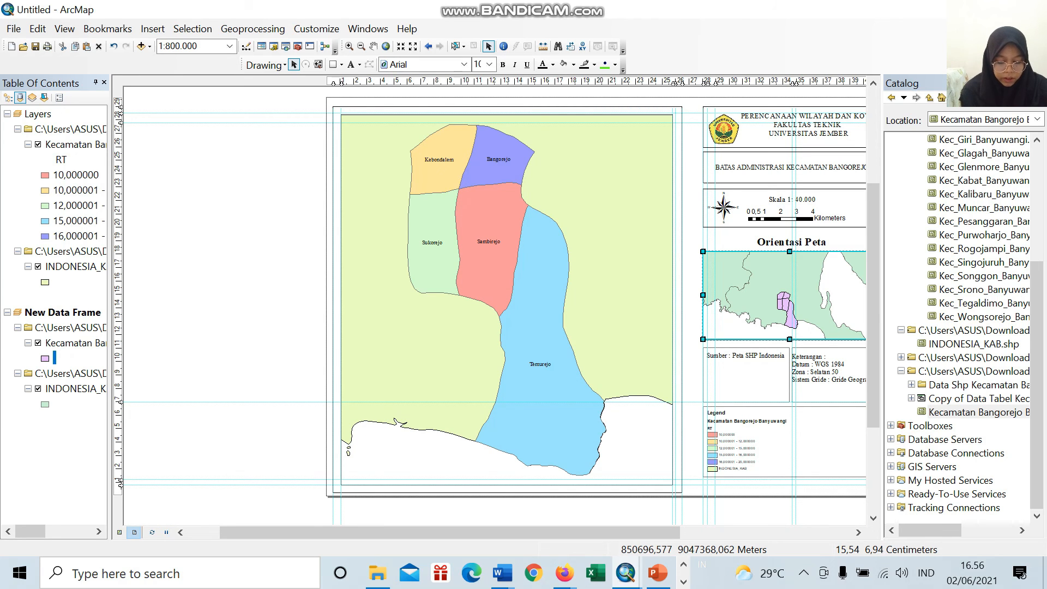
pyautogui.click(544, 403)
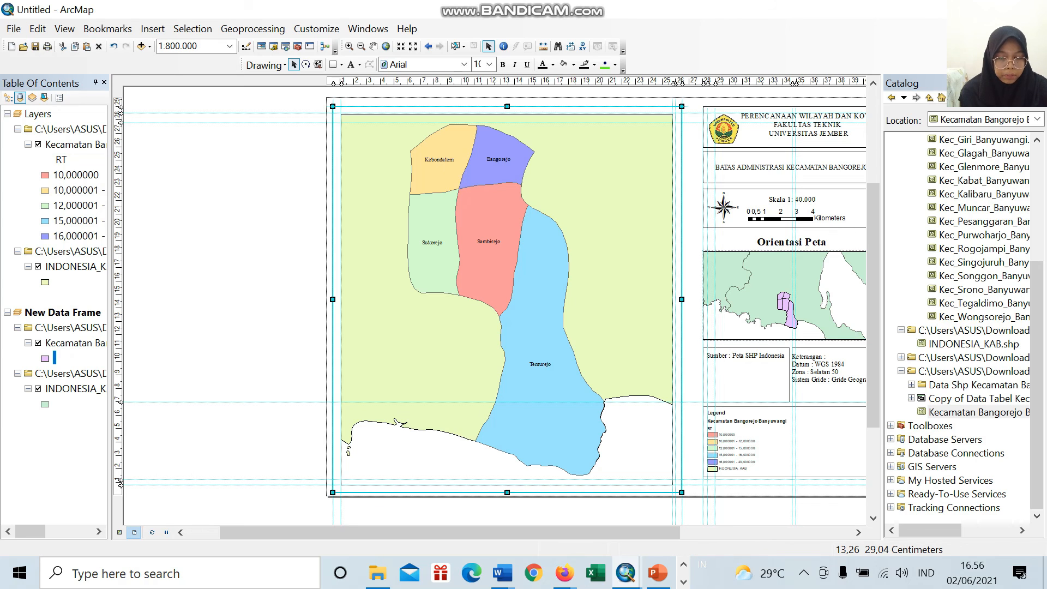
pyautogui.click(554, 119)
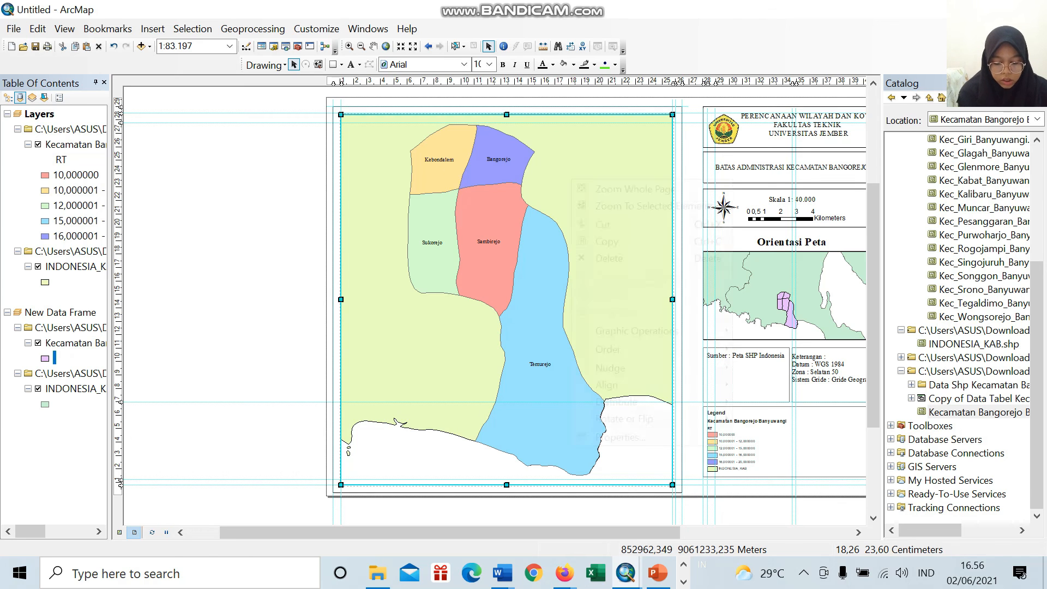
pyautogui.rightClick(571, 179)
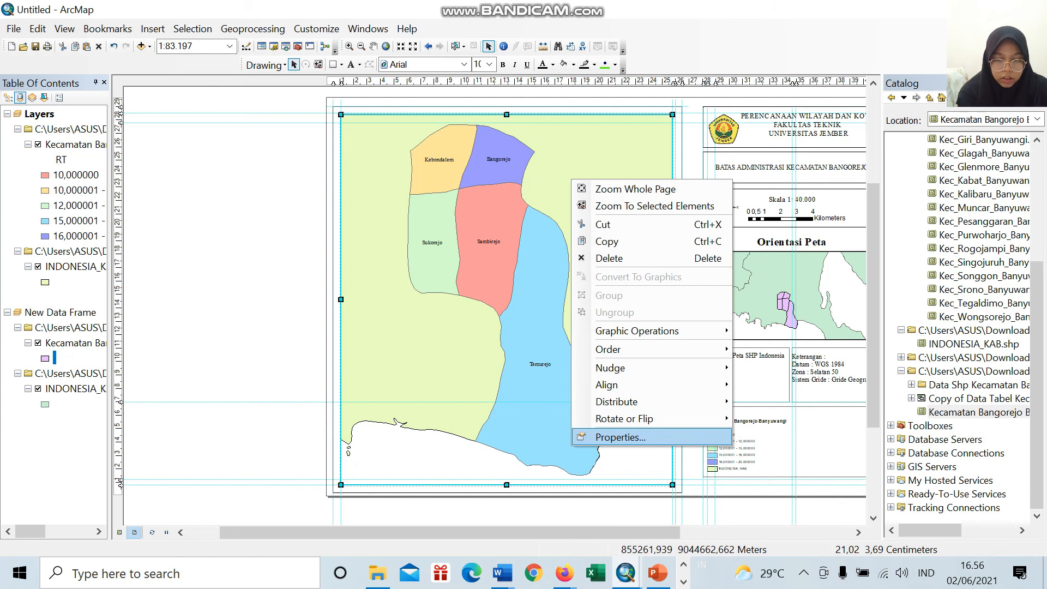
pyautogui.click(620, 437)
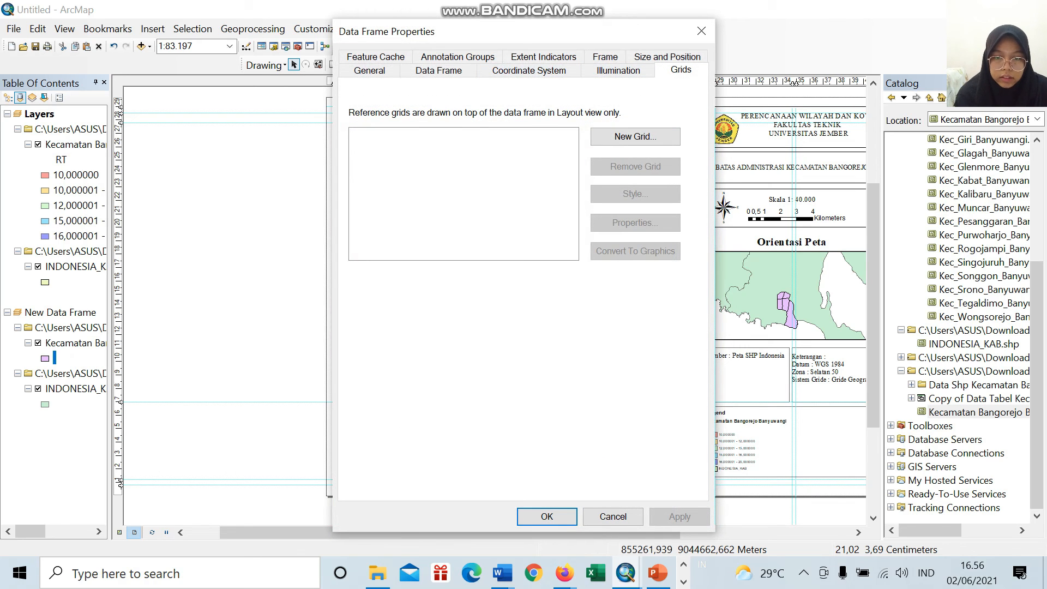
pyautogui.click(636, 137)
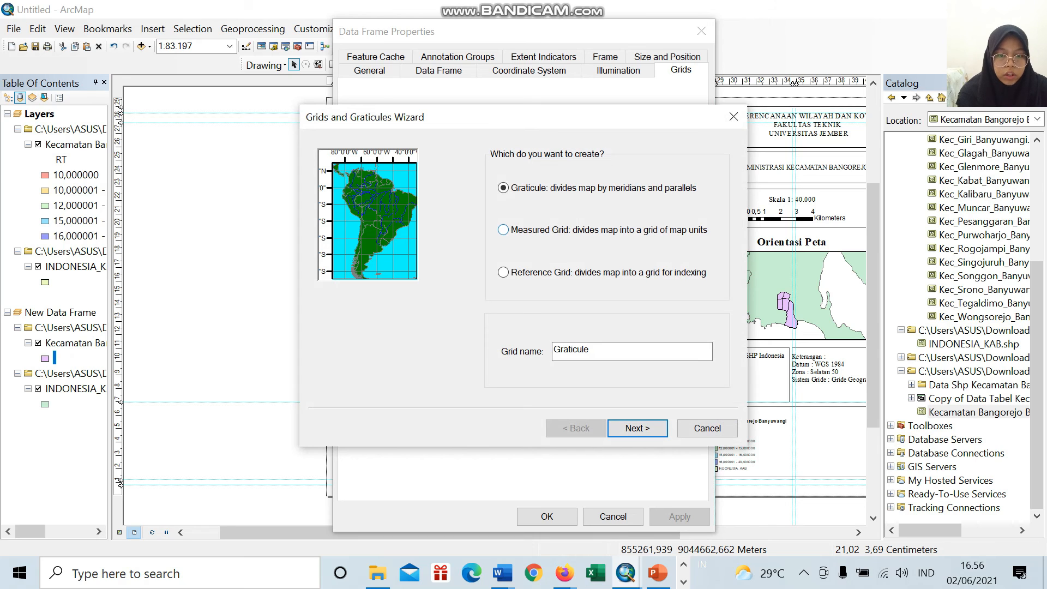
pyautogui.click(504, 230)
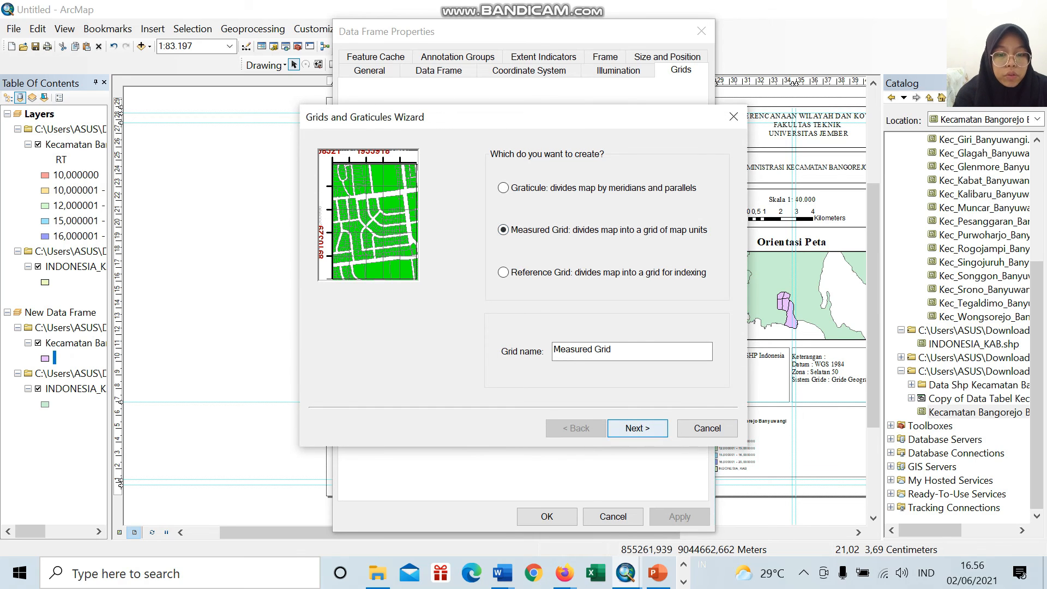
# Step: Create the measured grid with grid lines and labels at 4000 m intervals on both axes, keeping the remaining defaults, and apply it
pyautogui.click(638, 428)
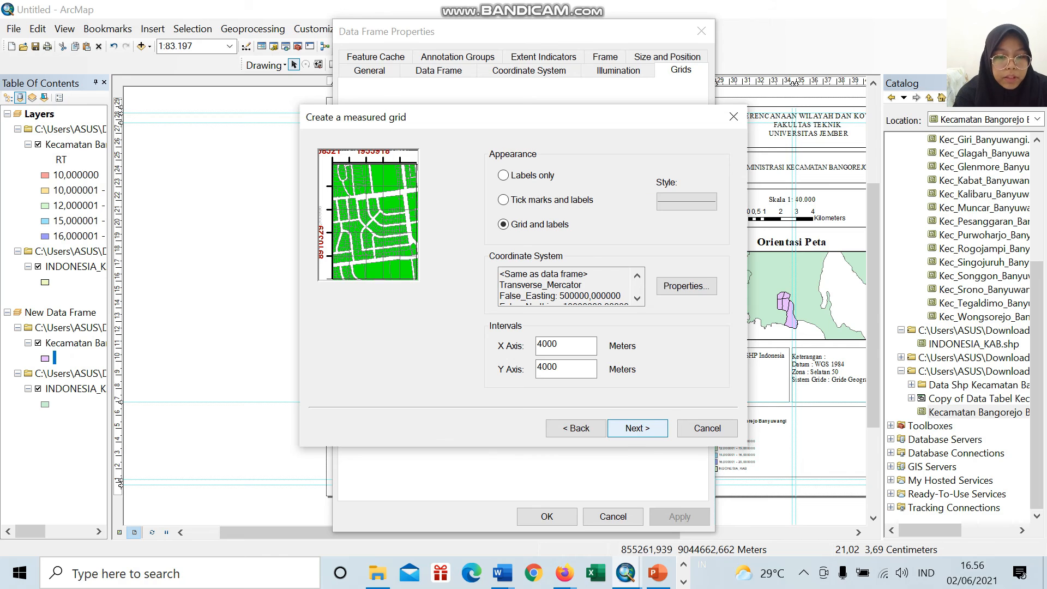
pyautogui.click(637, 428)
pyautogui.click(638, 429)
pyautogui.click(638, 429)
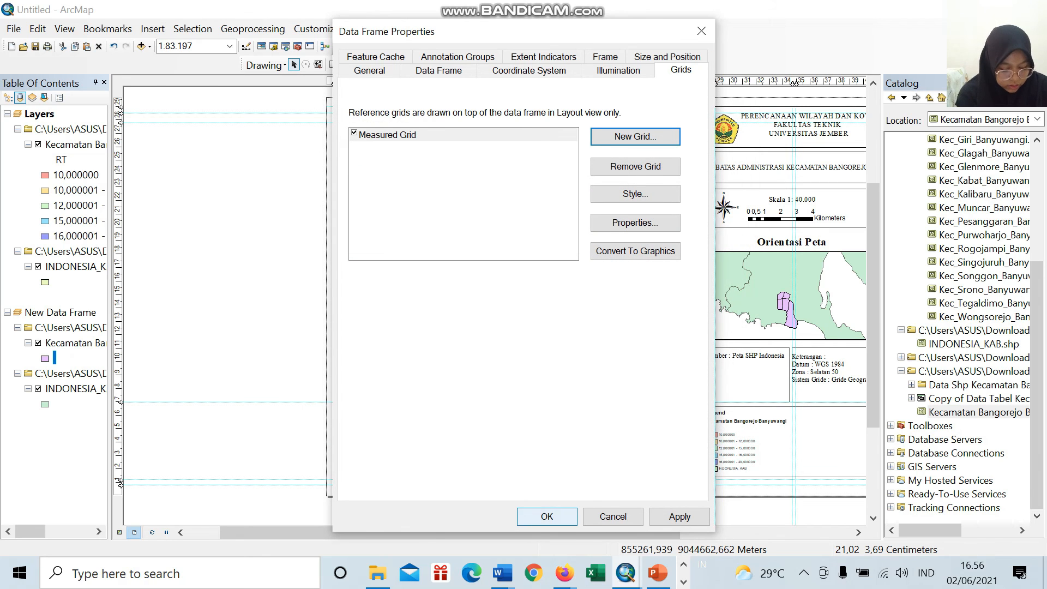
pyautogui.click(547, 517)
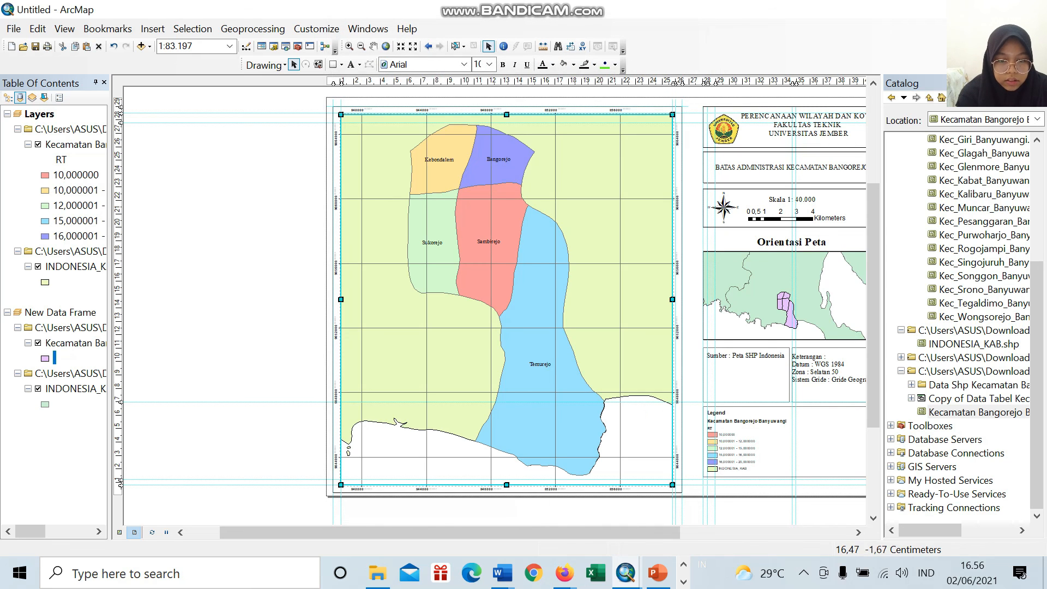
# Step: Start exporting the page layout to an image file and choose JPEG as the file type
pyautogui.moveTo(549, 532); pyautogui.dragTo(595, 533)
pyautogui.scroll(-3, 554, 289)
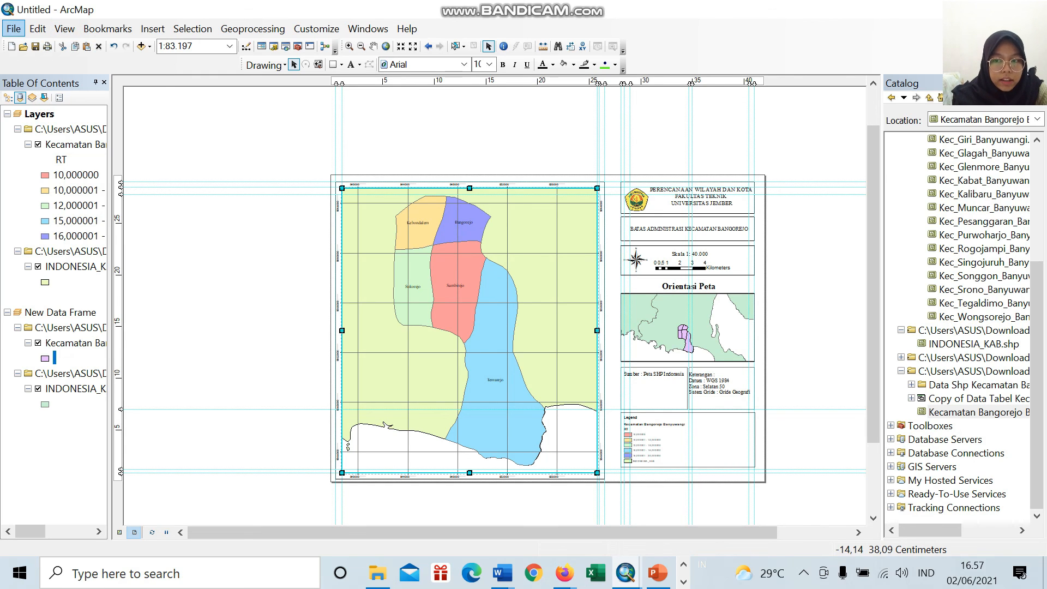
pyautogui.click(13, 28)
pyautogui.moveTo(37, 28)
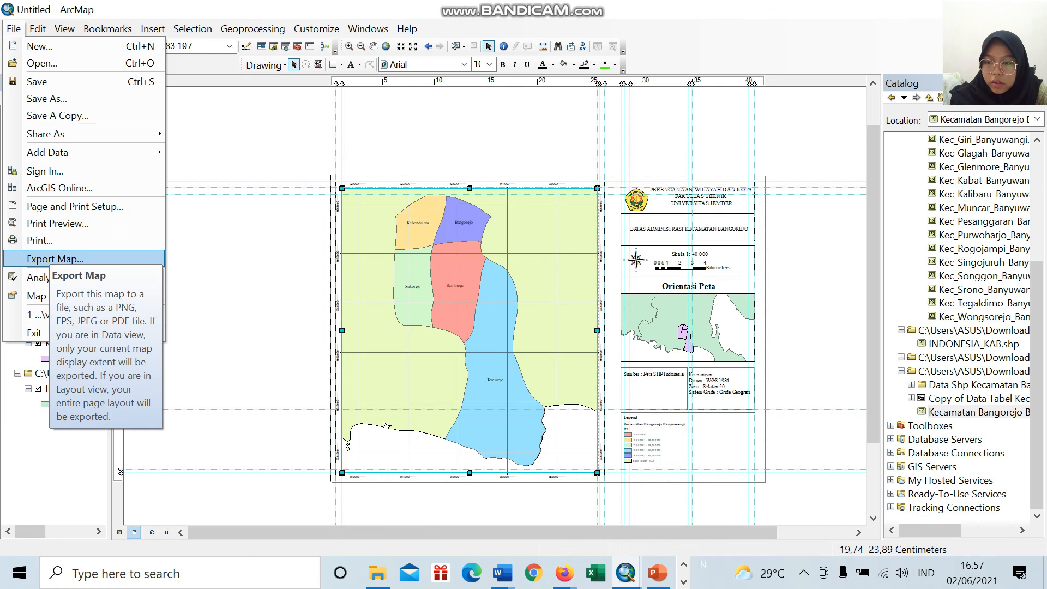
pyautogui.click(54, 259)
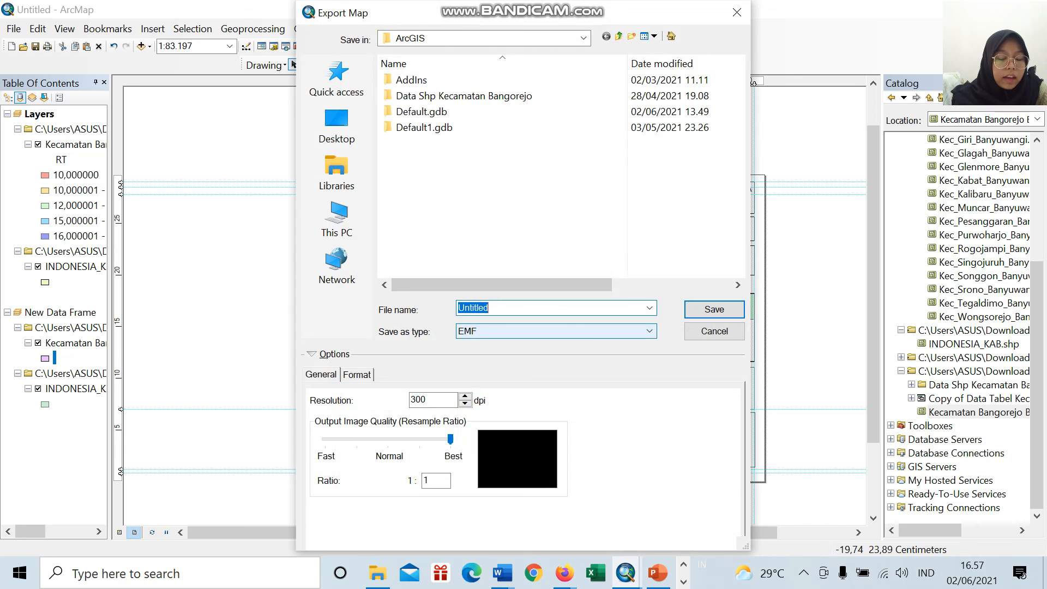
pyautogui.click(556, 331)
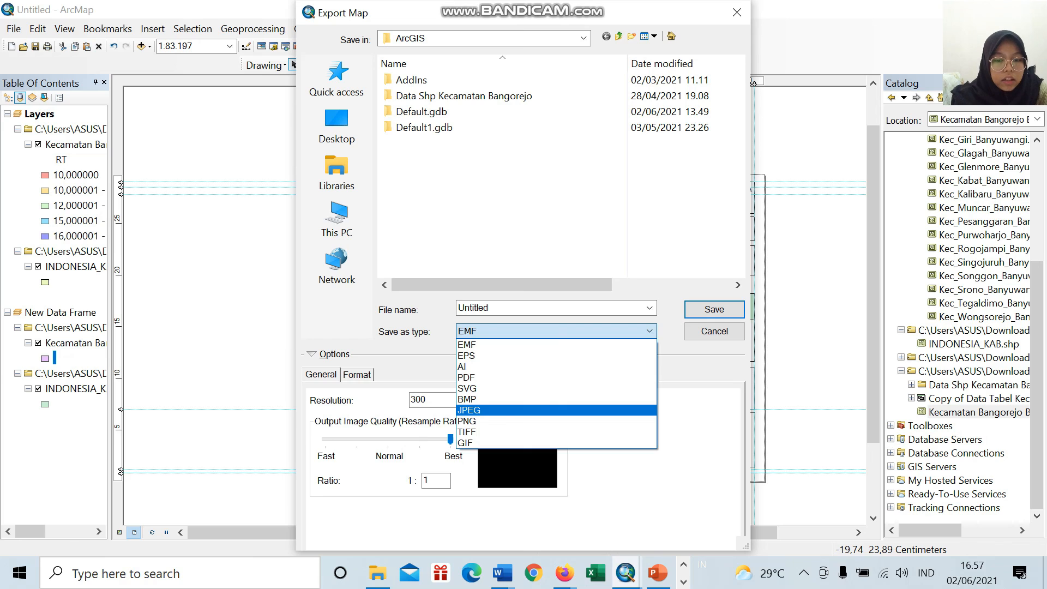
pyautogui.press('Return')
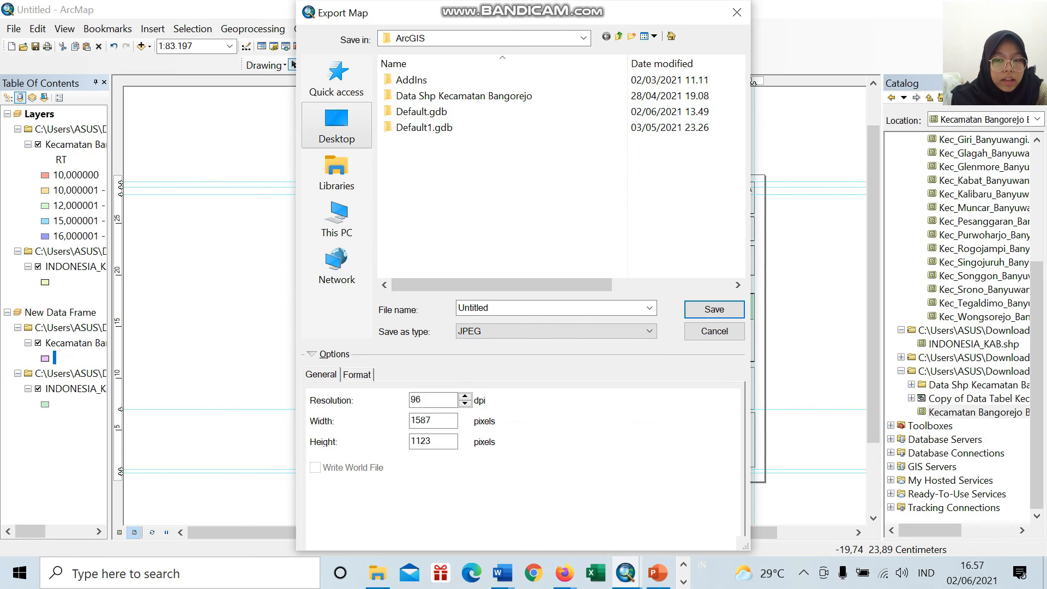
# Step: Try to save the JPEG export as Untitled directly in This PC
pyautogui.click(337, 126)
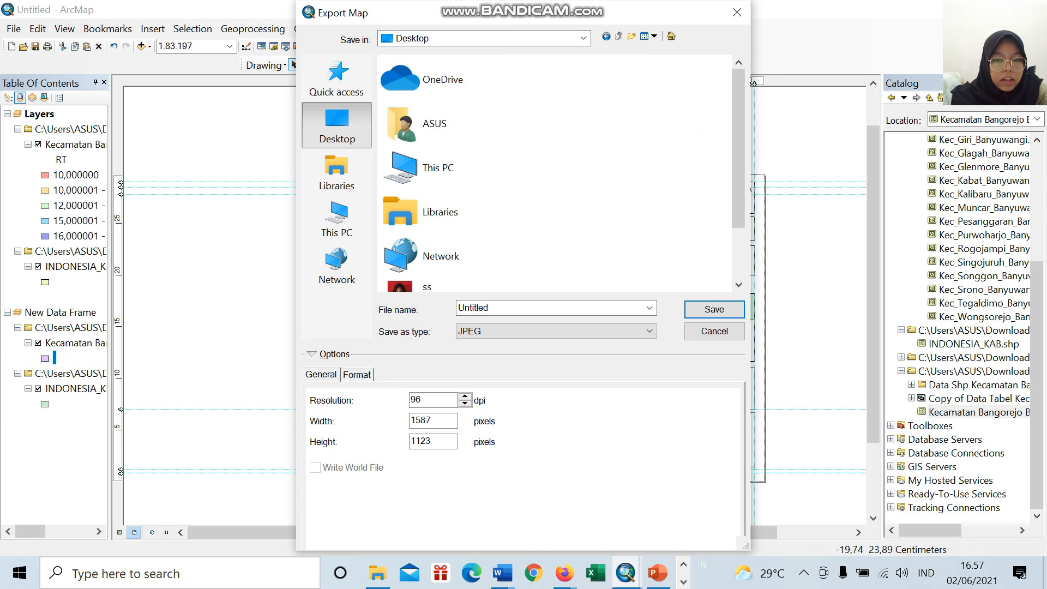
pyautogui.doubleClick(486, 177)
pyautogui.scroll(-2, 494, 186)
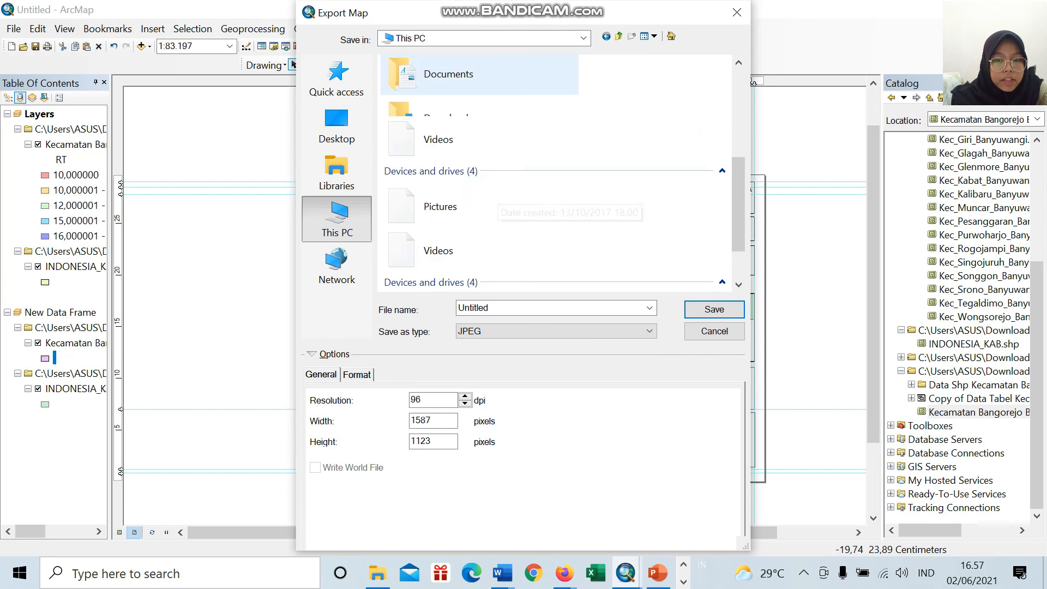
pyautogui.scroll(2, 501, 234)
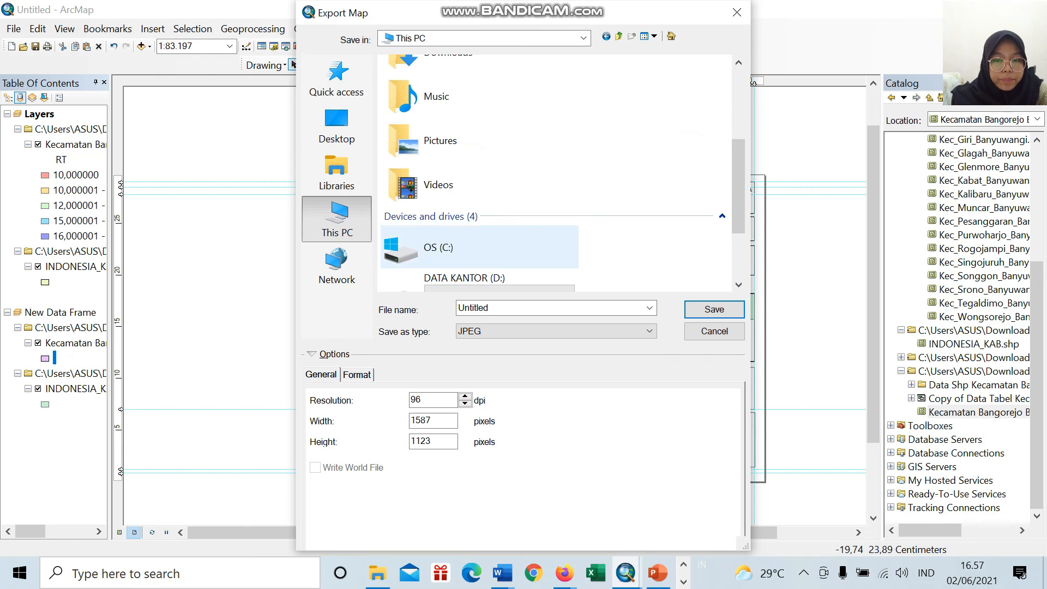
pyautogui.scroll(3, 480, 229)
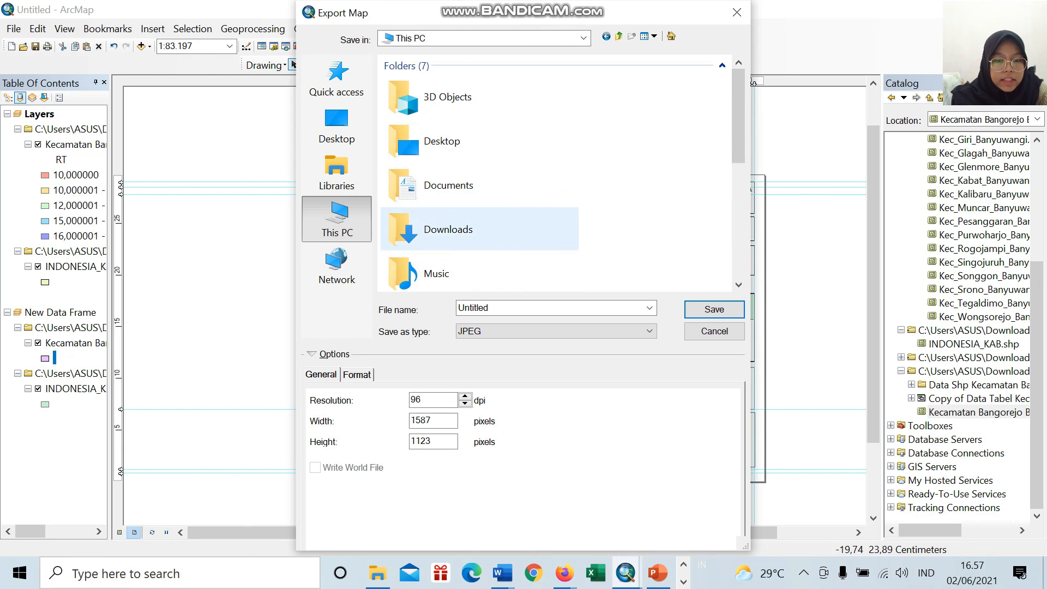
pyautogui.click(715, 309)
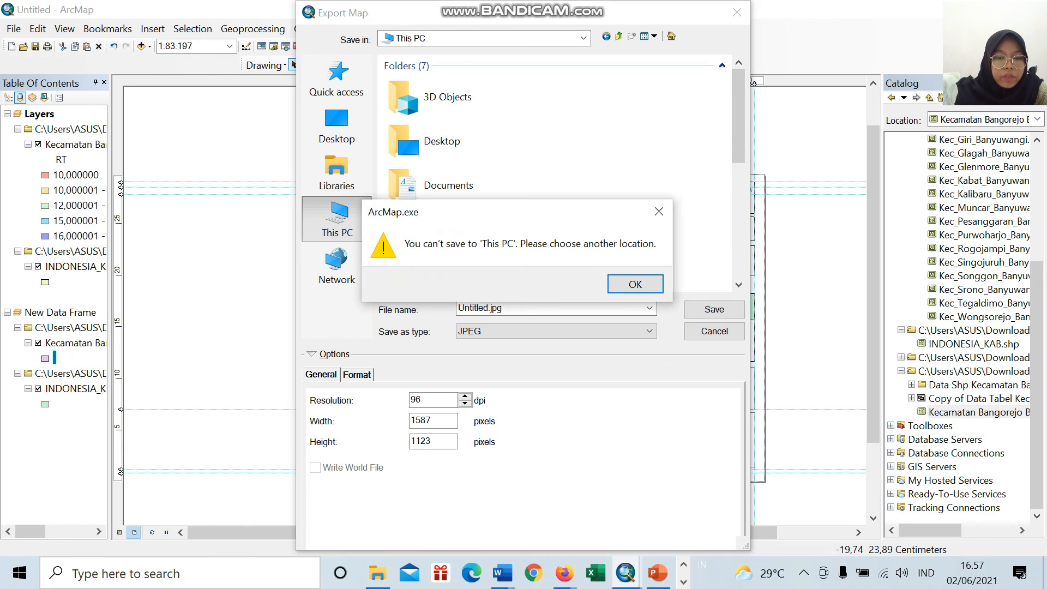
pyautogui.press('Return')
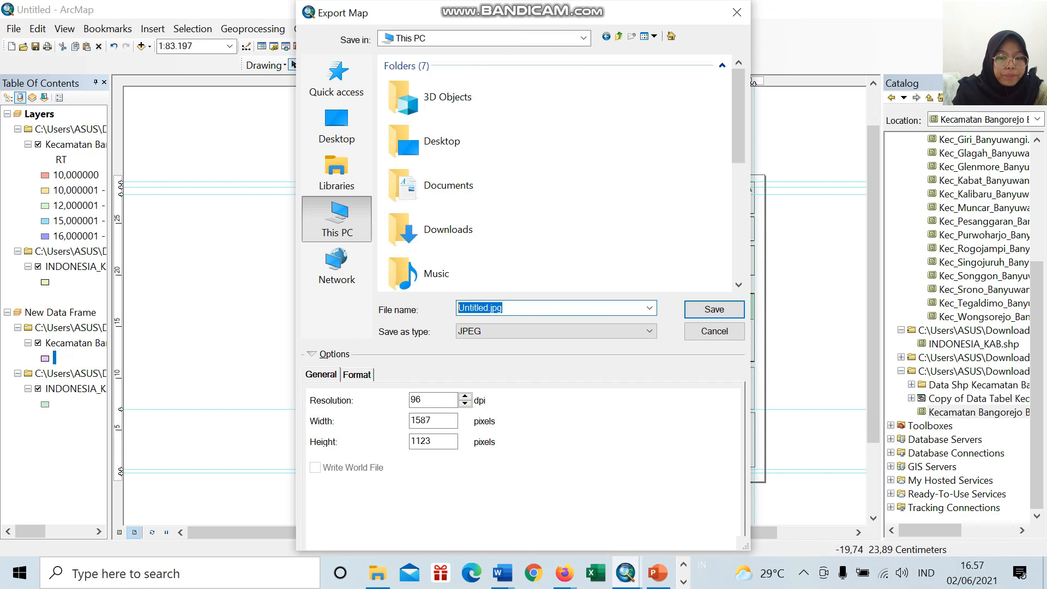
# Step: Name the JPEG export "Layout kecamatan bangorejo" and save it in the 3D Objects folder
pyautogui.press('BackSpace')
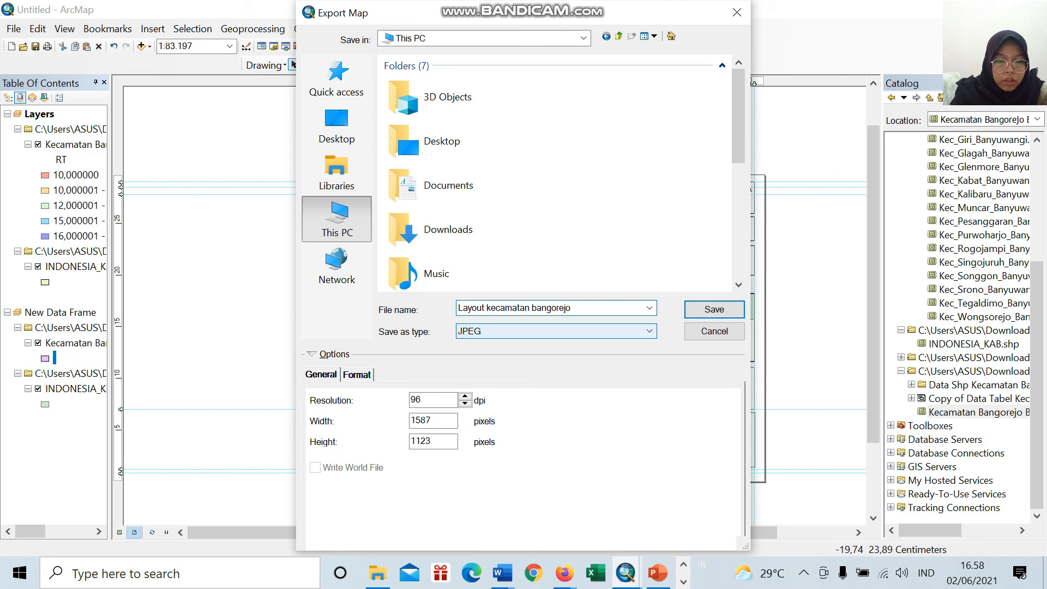
pyautogui.click(714, 310)
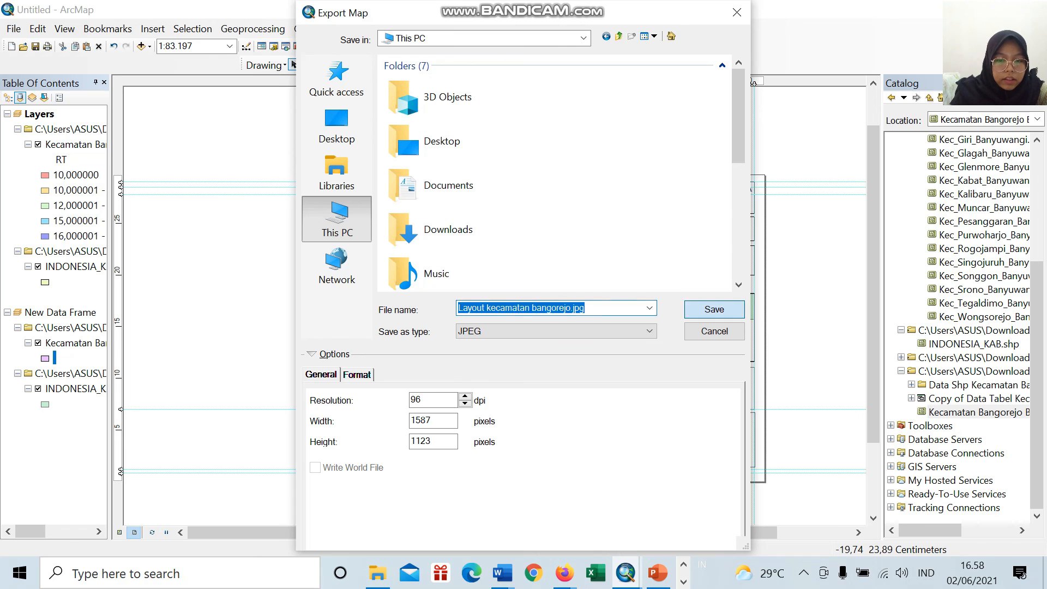
pyautogui.press('Return')
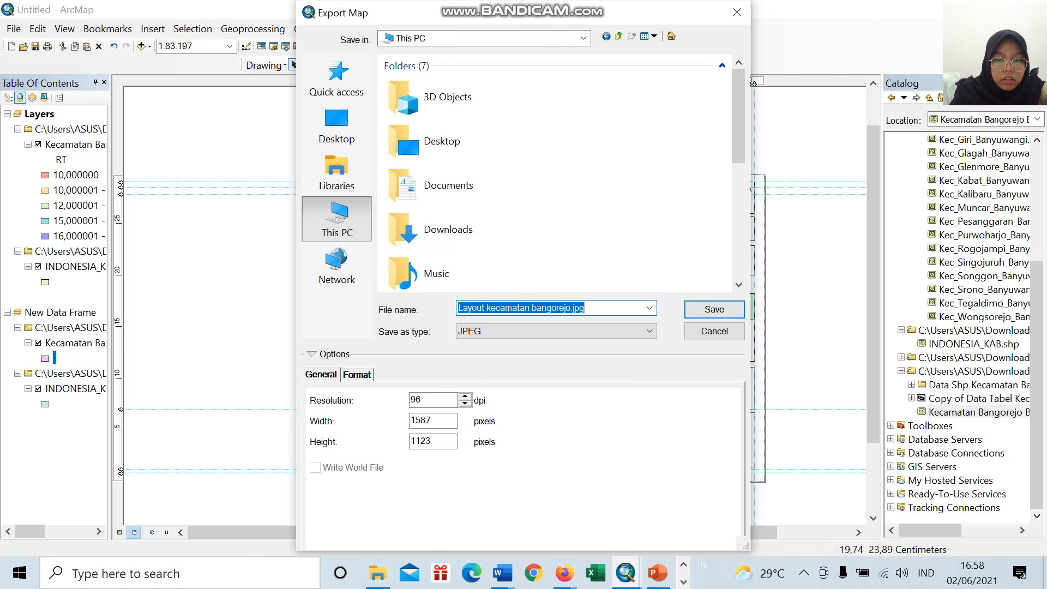
pyautogui.click(470, 97)
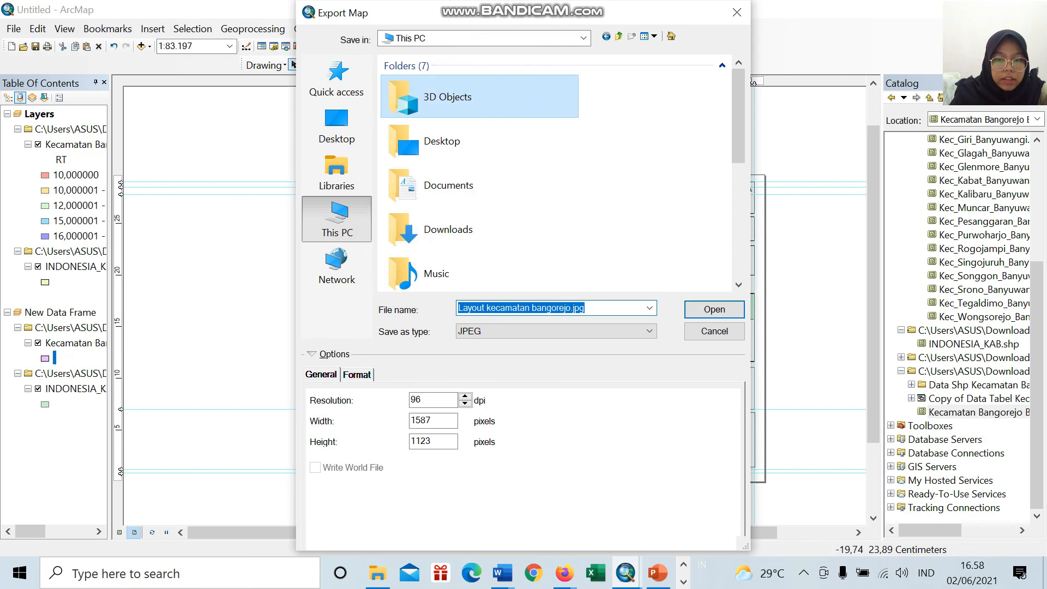
pyautogui.doubleClick(470, 97)
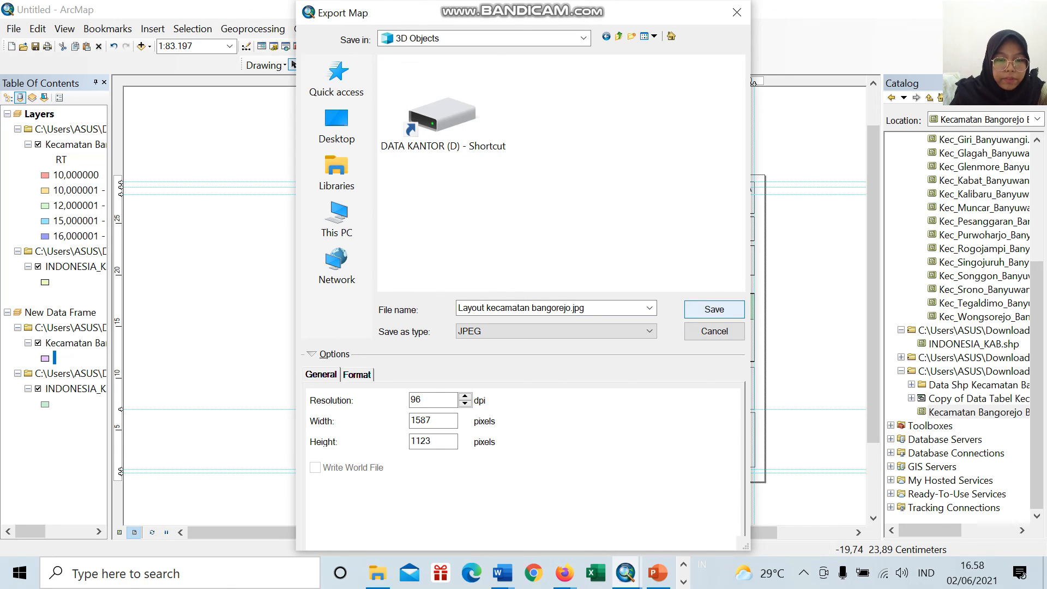
pyautogui.press('Return')
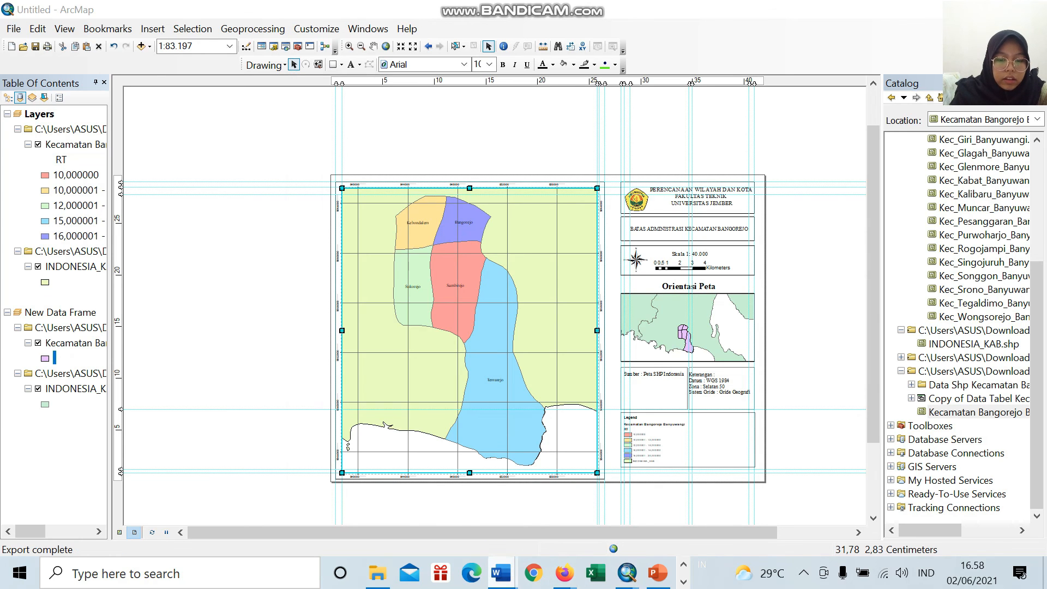
# Step: Switch to Microsoft Word in a new window and create a blank document
pyautogui.rightClick(501, 573)
pyautogui.click(495, 484)
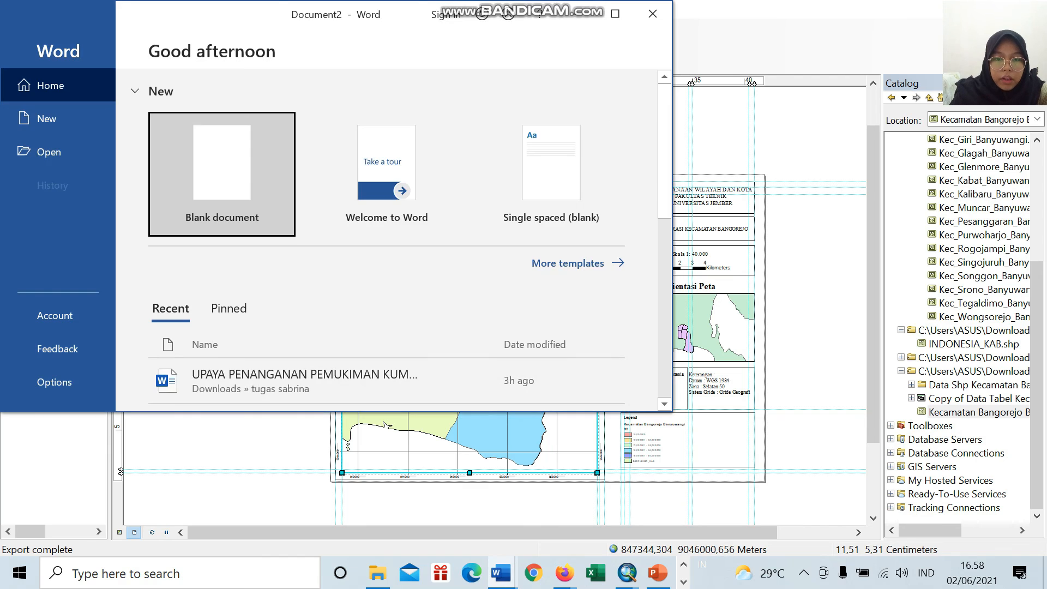
pyautogui.click(218, 173)
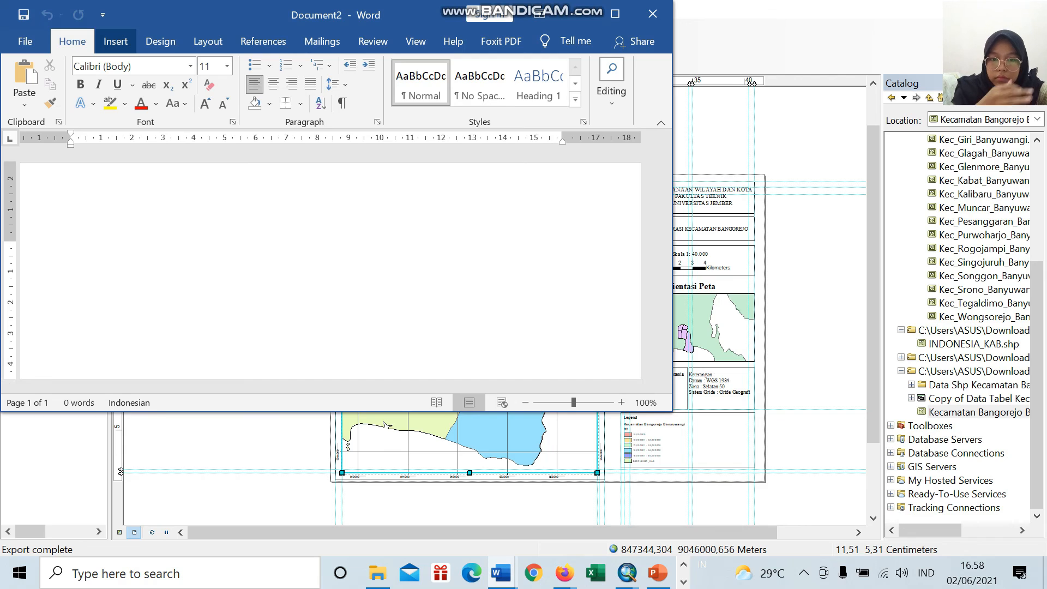
# Step: Insert the picture "Layout kecamatan bangorejo" from this device's 3D Objects folder into the blank document
pyautogui.click(116, 42)
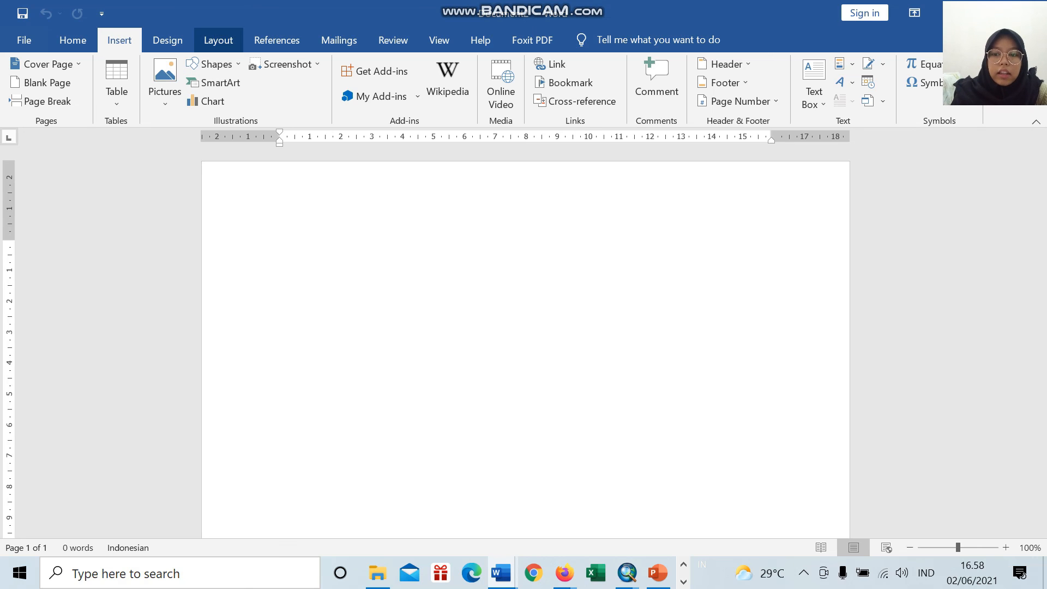
pyautogui.click(165, 87)
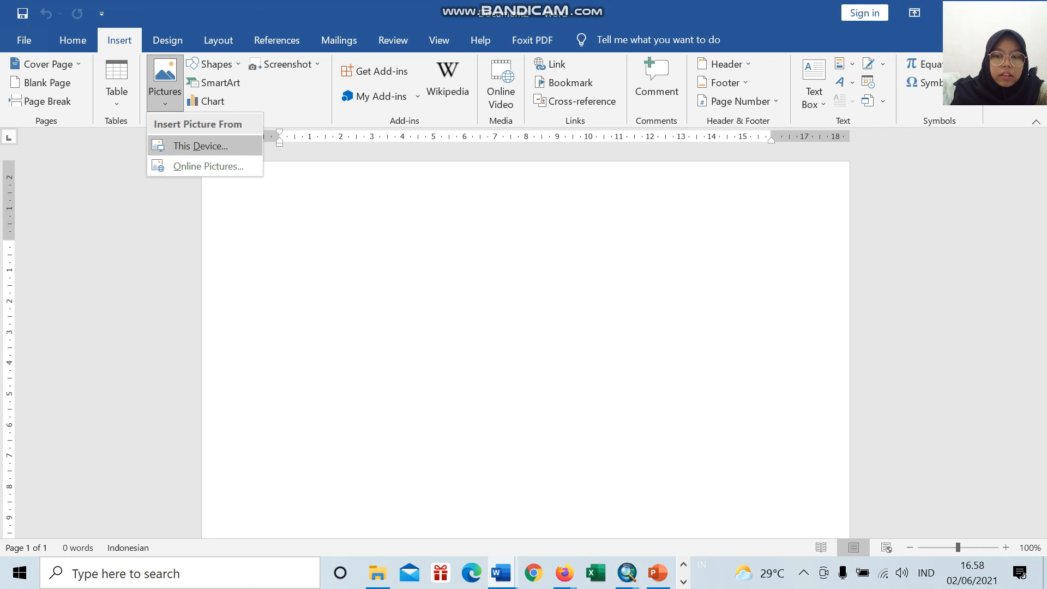
pyautogui.click(202, 145)
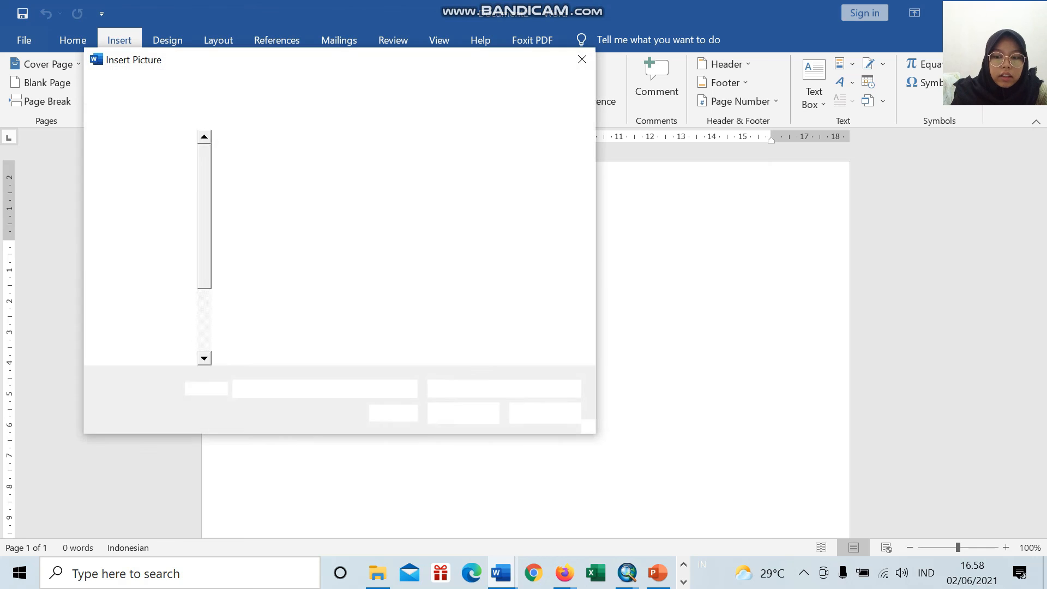
pyautogui.click(149, 167)
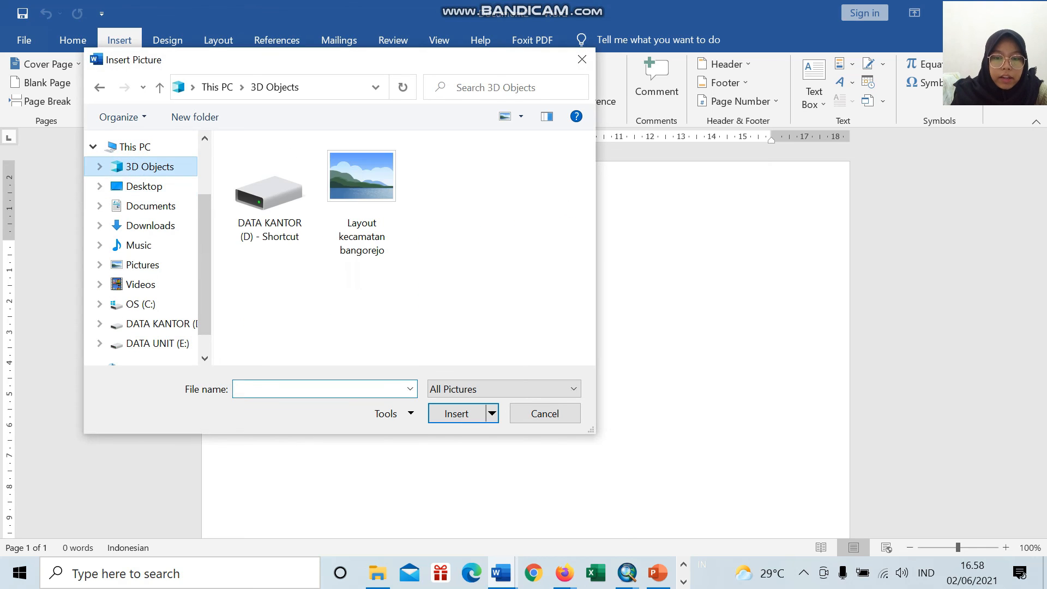
pyautogui.click(362, 196)
pyautogui.click(456, 414)
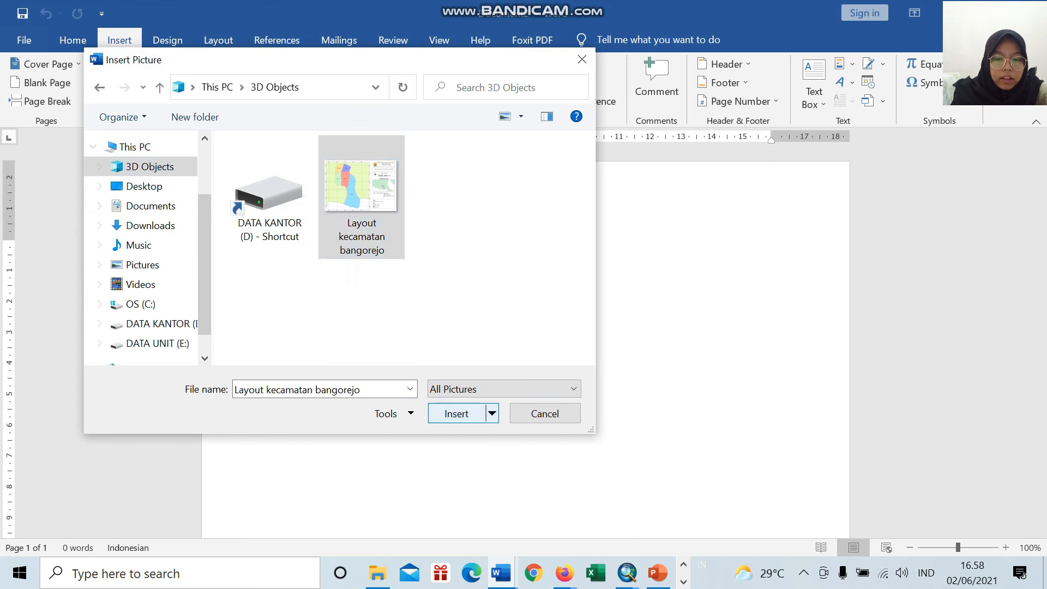